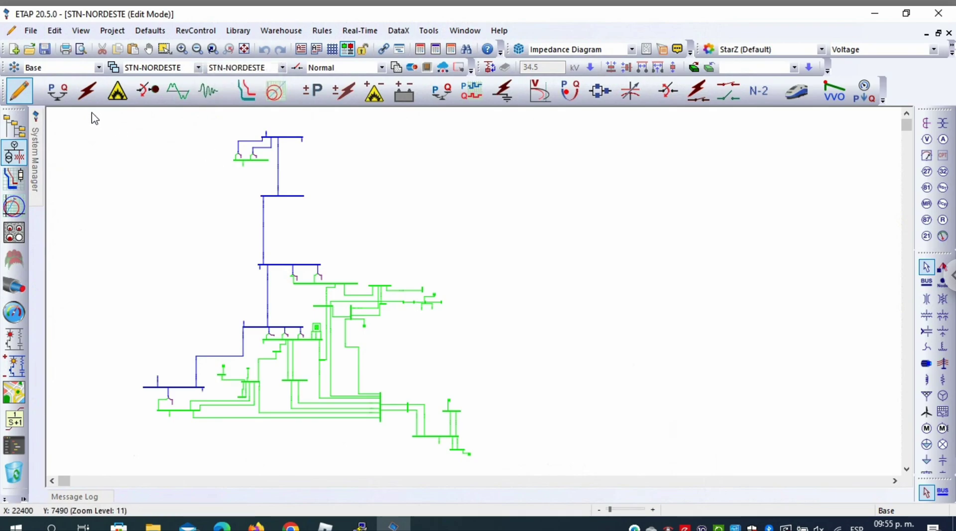
Step: Switch the STN-NORDESTE one-line diagram from Edit Mode to Load Flow Analysis mode
{"action": "left_click", "coordinate": [61, 92]}
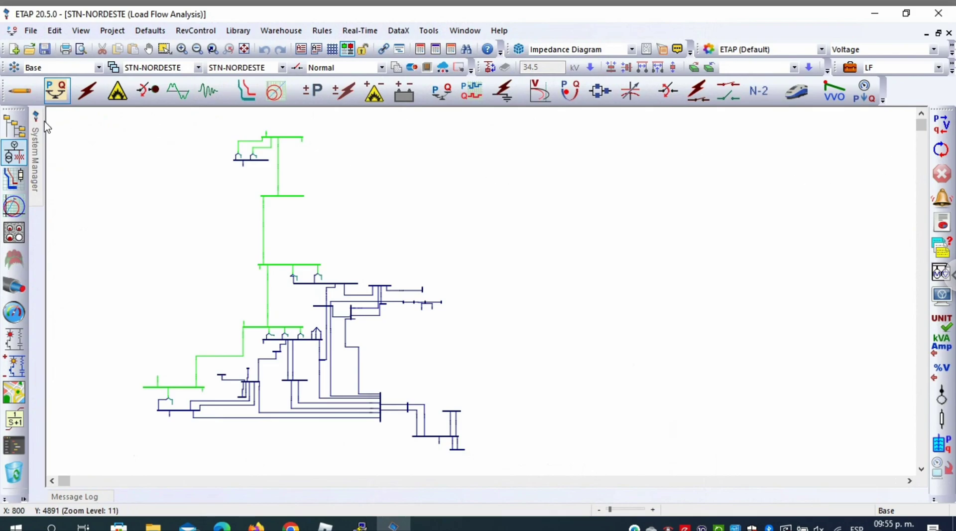
{"action": "left_click", "coordinate": [28, 98]}
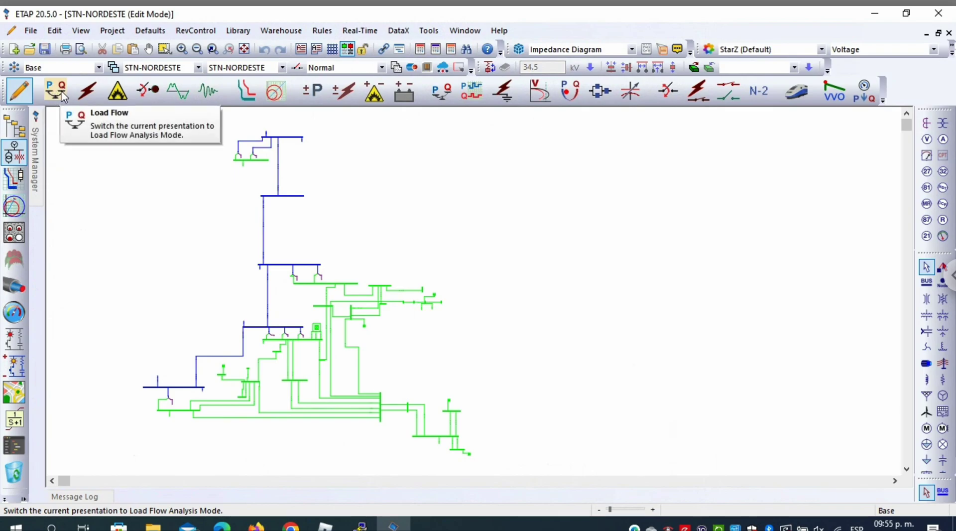
{"action": "left_click", "coordinate": [64, 96]}
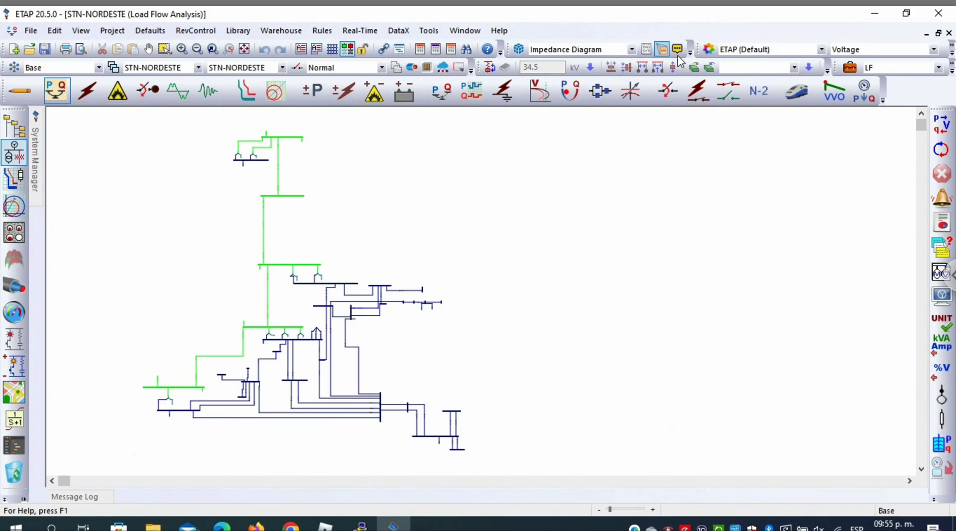
Step: Review the LF study case's general, loading and adjustment settings, accept them and run the load flow
{"action": "left_click", "coordinate": [850, 67]}
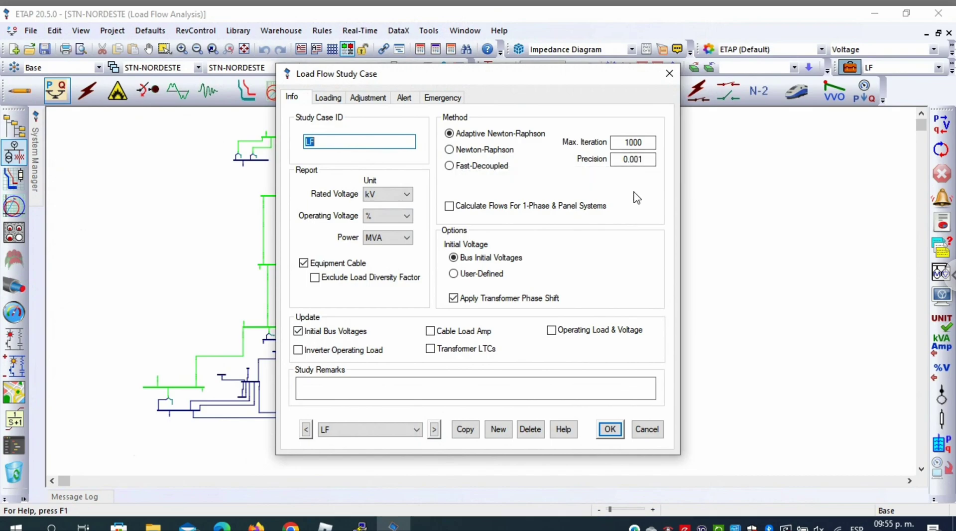
{"action": "left_click", "coordinate": [331, 98]}
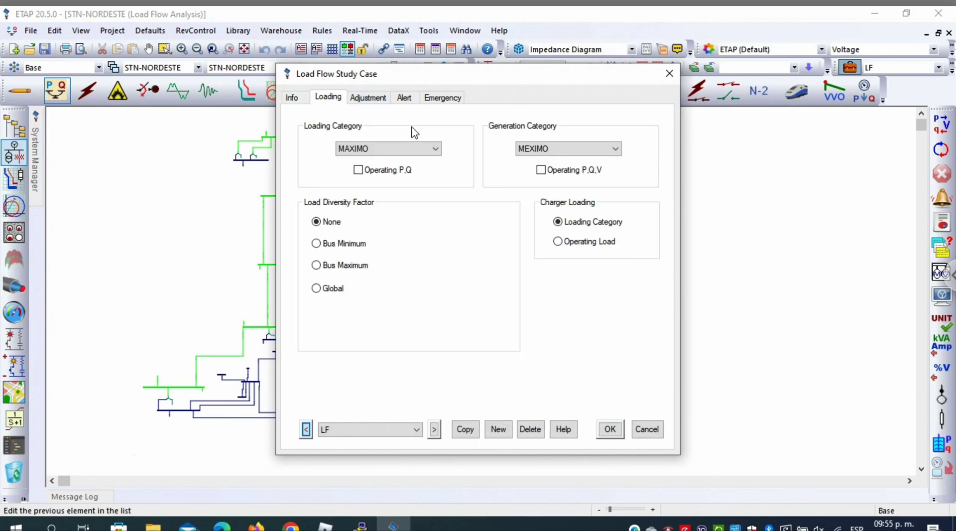
{"action": "left_click", "coordinate": [368, 98]}
{"action": "left_click", "coordinate": [298, 100]}
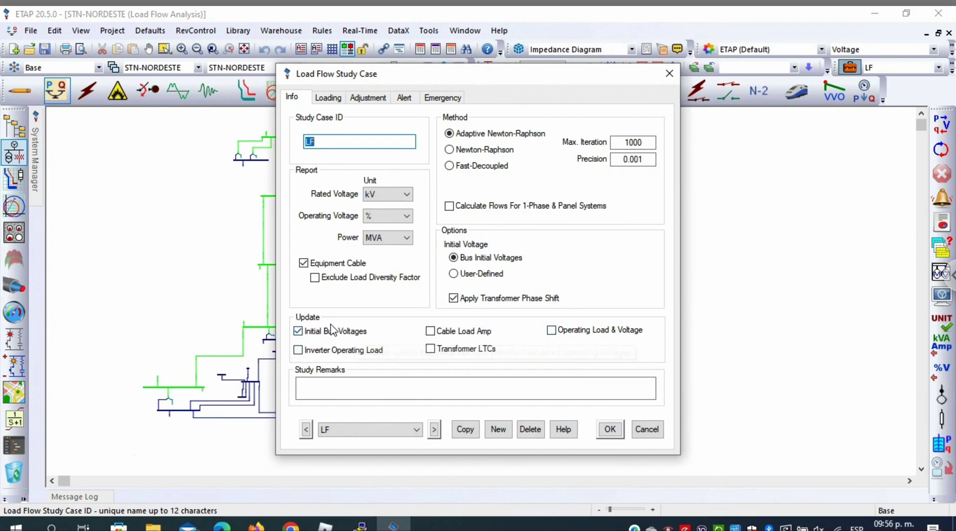
{"action": "left_click", "coordinate": [609, 430]}
{"action": "left_click", "coordinate": [942, 126]}
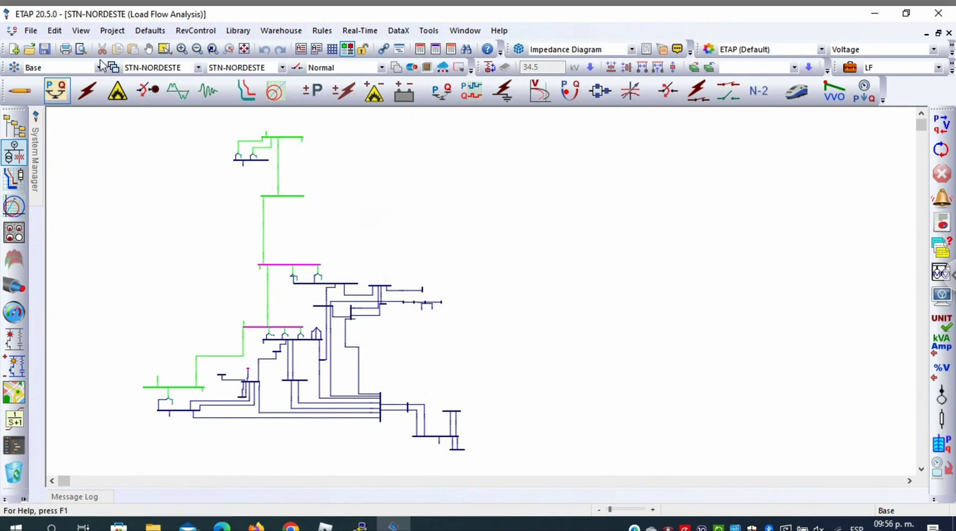
Step: Examine the load flow results at the PRIMAVERA 500 bus and along its 500 kV line up to SOGAMOSO
{"action": "left_click", "coordinate": [182, 49]}
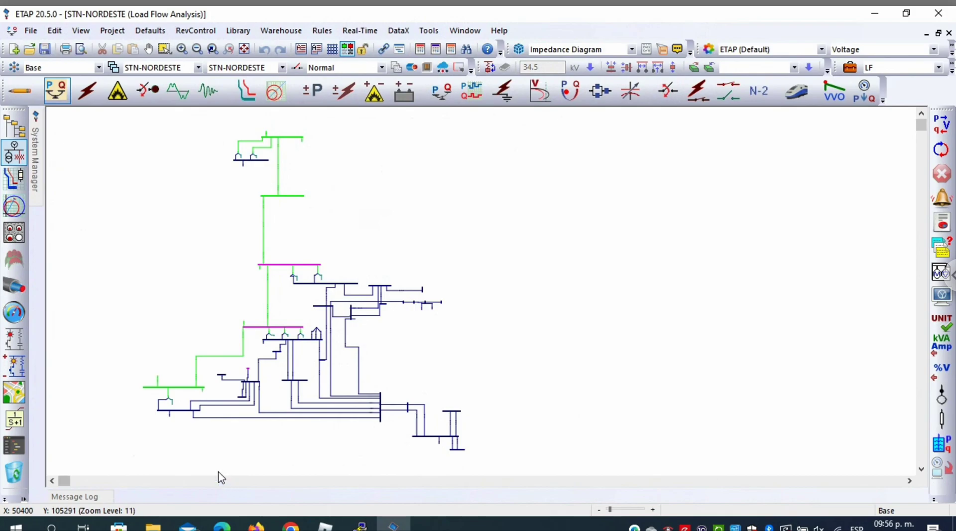
{"action": "left_click_drag", "start_coordinate": [143, 363], "coordinate": [219, 400]}
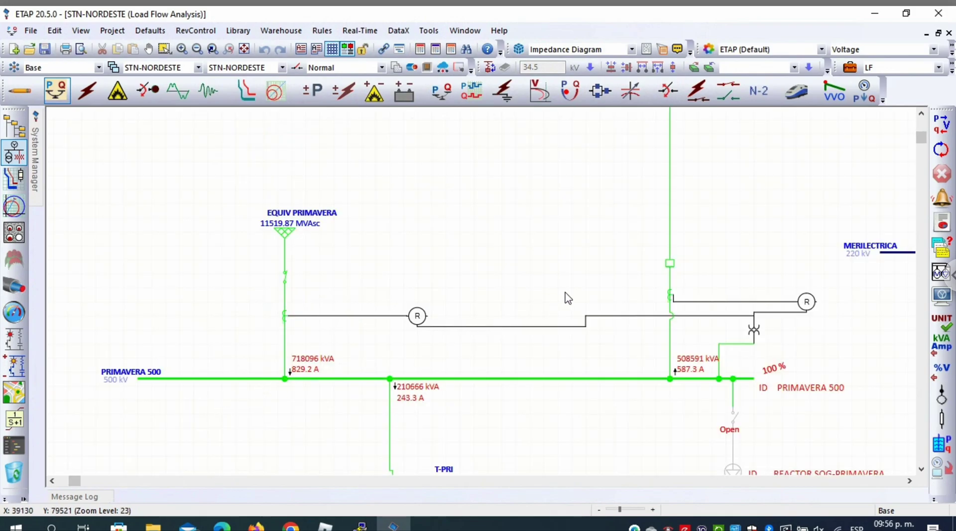
{"action": "left_click_drag", "start_coordinate": [679, 249], "coordinate": [547, 301]}
{"action": "left_click_drag", "start_coordinate": [642, 234], "coordinate": [608, 257]}
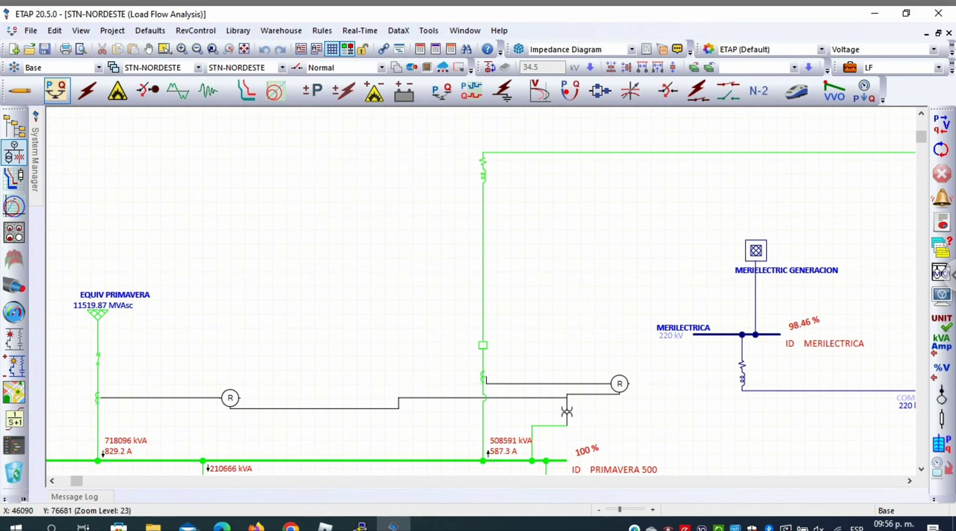
{"action": "left_click_drag", "start_coordinate": [589, 305], "coordinate": [589, 245]}
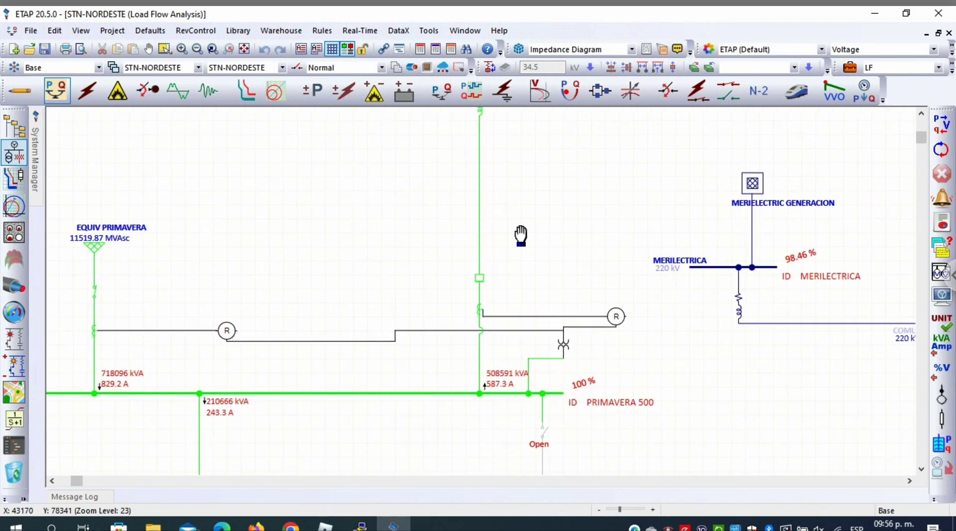
{"action": "left_click_drag", "start_coordinate": [505, 275], "coordinate": [459, 367]}
{"action": "mouse_move", "coordinate": [612, 256]}
{"action": "left_mouse_down"}
{"action": "mouse_move", "coordinate": [597, 292]}
{"action": "mouse_move", "coordinate": [461, 348]}
{"action": "mouse_move", "coordinate": [487, 359]}
{"action": "left_mouse_up"}
{"action": "left_click_drag", "start_coordinate": [593, 234], "coordinate": [460, 314]}
{"action": "left_click_drag", "start_coordinate": [516, 378], "coordinate": [510, 412]}
{"action": "left_click_drag", "start_coordinate": [590, 136], "coordinate": [519, 284]}
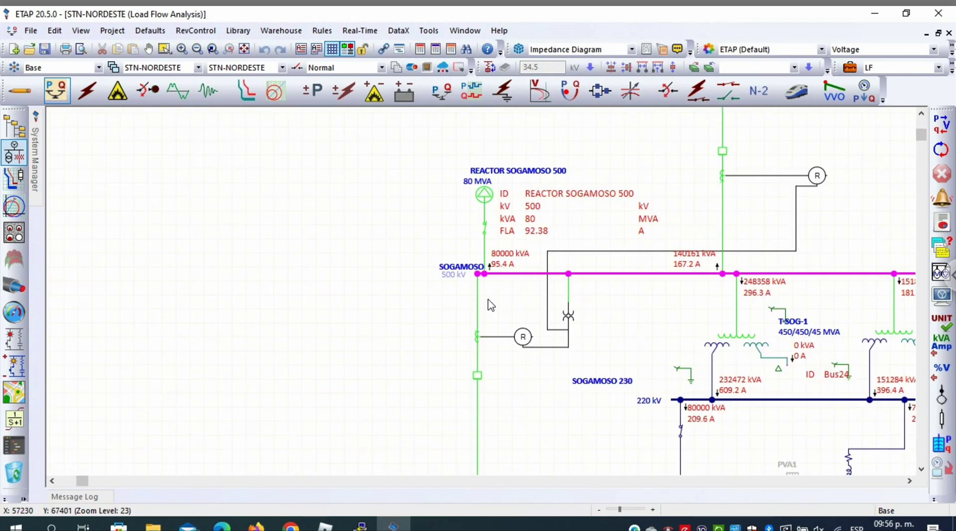
Step: Examine the load flow results at the SOGAMOSO 500 kV bus and along its line to OCANA
{"action": "mouse_move", "coordinate": [595, 278]}
{"action": "left_mouse_down"}
{"action": "mouse_move", "coordinate": [422, 331]}
{"action": "mouse_move", "coordinate": [260, 364]}
{"action": "left_mouse_up"}
{"action": "left_click_drag", "start_coordinate": [577, 292], "coordinate": [460, 319]}
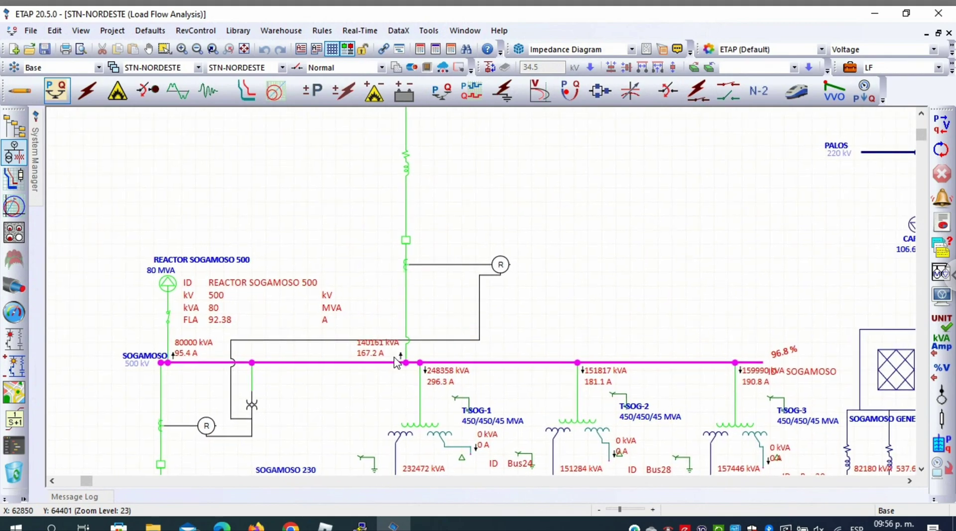
{"action": "left_click_drag", "start_coordinate": [425, 228], "coordinate": [426, 330]}
{"action": "left_click_drag", "start_coordinate": [447, 239], "coordinate": [443, 398]}
{"action": "left_click_drag", "start_coordinate": [445, 244], "coordinate": [444, 371]}
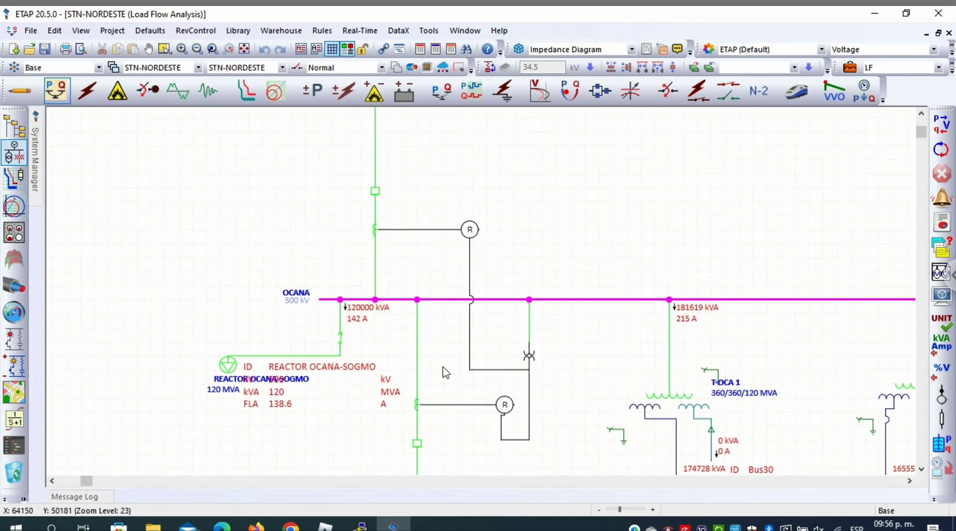
Step: Examine the load flow results at the OCANA 500 kV bus and follow its line to LA LOMA
{"action": "left_click_drag", "start_coordinate": [410, 250], "coordinate": [431, 409]}
{"action": "left_click_drag", "start_coordinate": [422, 228], "coordinate": [424, 438]}
{"action": "left_click_drag", "start_coordinate": [420, 205], "coordinate": [421, 355]}
{"action": "left_click_drag", "start_coordinate": [419, 235], "coordinate": [419, 403]}
{"action": "left_click_drag", "start_coordinate": [419, 275], "coordinate": [419, 402]}
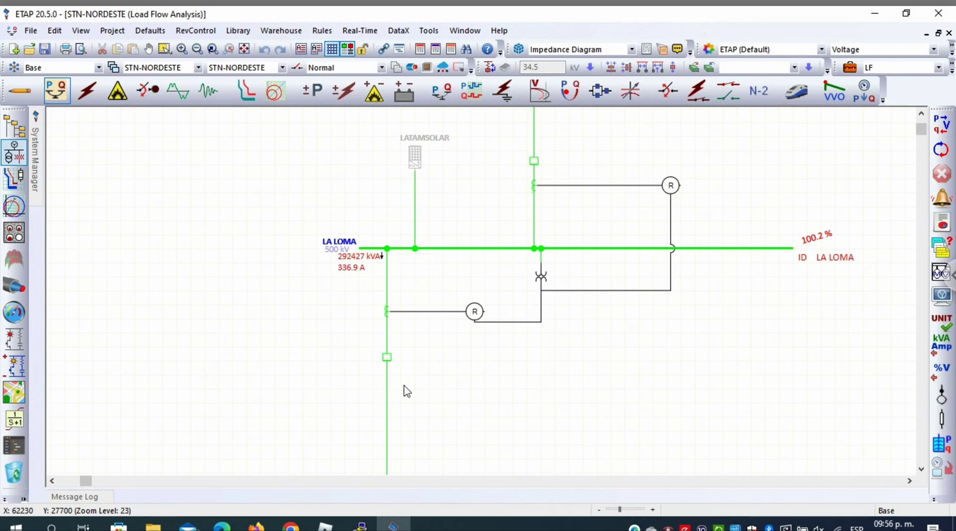
Step: Examine the load flow results from LA LOMA to the COPEY 500 KV bus, finishing with the whole diagram in view
{"action": "left_click_drag", "start_coordinate": [451, 251], "coordinate": [426, 490]}
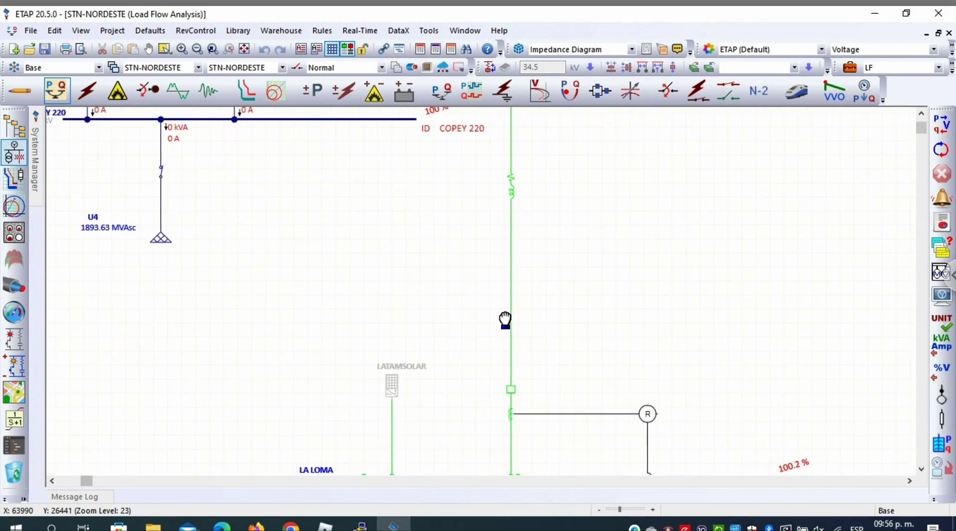
{"action": "left_click_drag", "start_coordinate": [506, 302], "coordinate": [503, 360]}
{"action": "left_click_drag", "start_coordinate": [526, 199], "coordinate": [502, 411]}
{"action": "left_click_drag", "start_coordinate": [543, 174], "coordinate": [542, 297]}
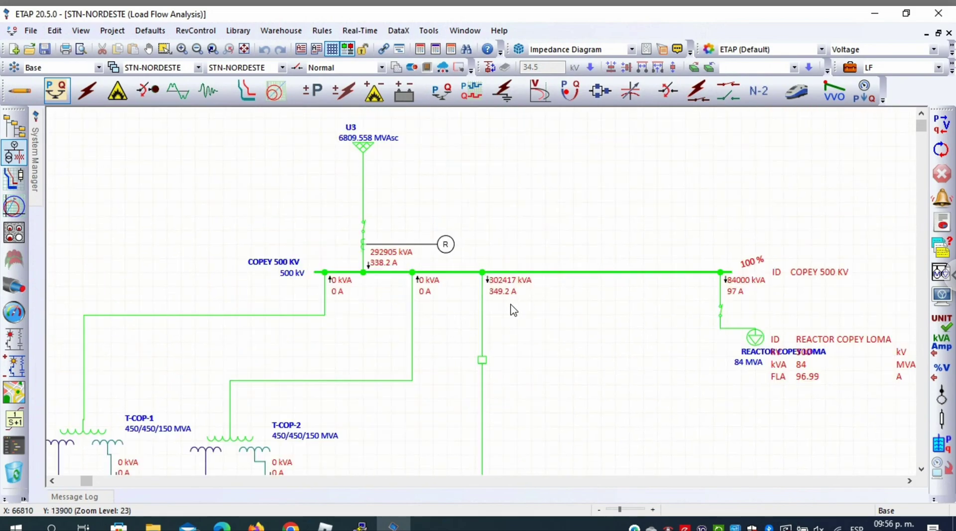
{"action": "scroll", "coordinate": [510, 309], "scroll_direction": "up", "scroll_amount": 3}
{"action": "left_click_drag", "start_coordinate": [520, 425], "coordinate": [500, 267]}
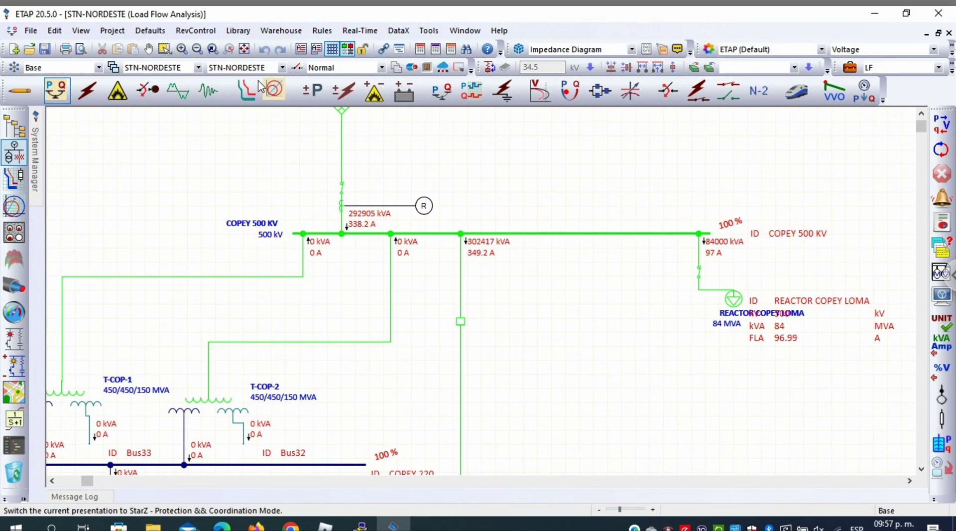
{"action": "left_click", "coordinate": [244, 50]}
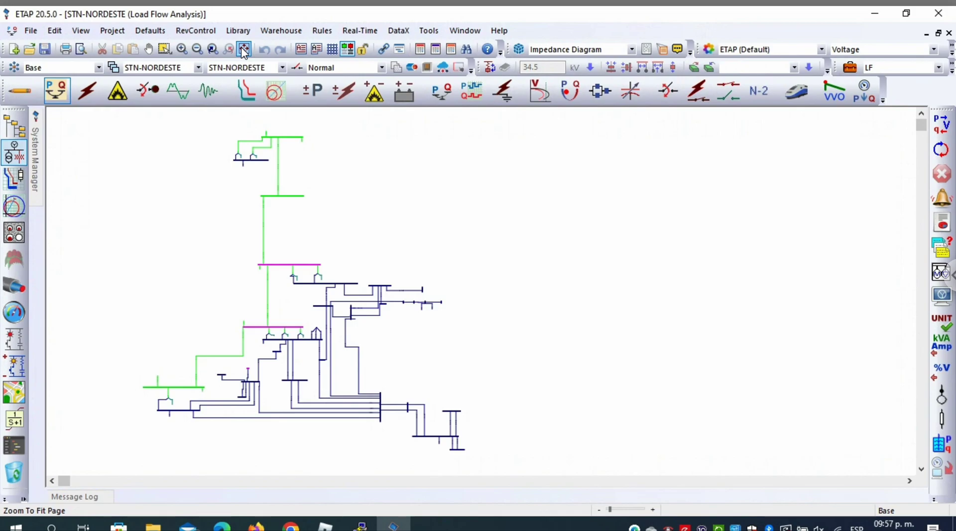
Step: Switch to Short-Circuit Analysis mode and remove all buses from the SC study case's Fault list
{"action": "left_click", "coordinate": [95, 92]}
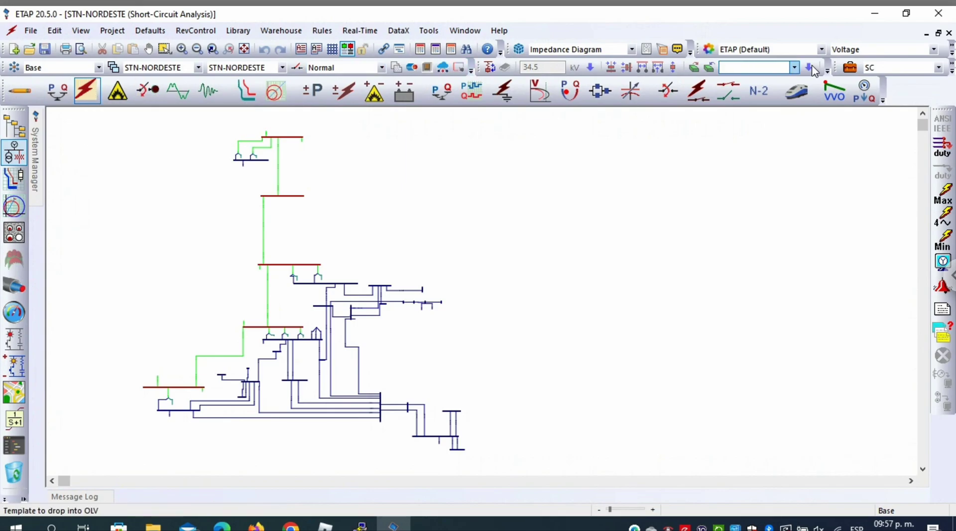
{"action": "left_click", "coordinate": [848, 66]}
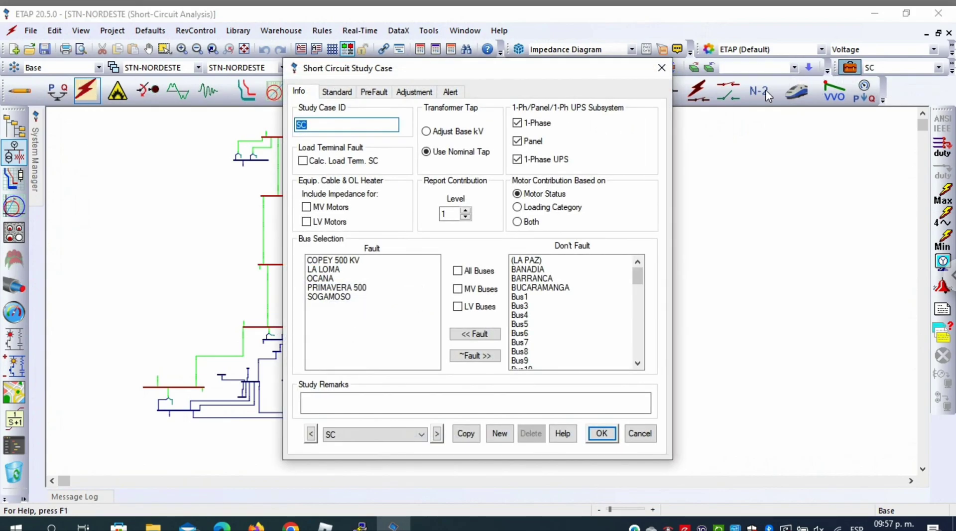
{"action": "double_click", "coordinate": [327, 262]}
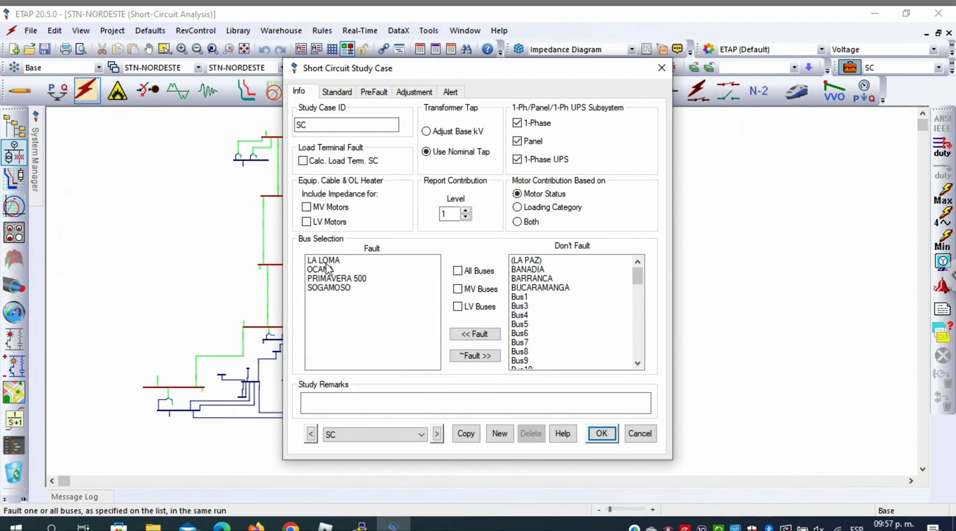
{"action": "double_click", "coordinate": [327, 262]}
{"action": "double_click", "coordinate": [328, 262]}
{"action": "double_click", "coordinate": [327, 262]}
{"action": "double_click", "coordinate": [330, 261]}
Step: Select SOGAMOSO, PRIMAVERA 500, OCANA, COPEY 500 KV and LA LOMA as the faulted buses in the SC study case
{"action": "left_click_drag", "start_coordinate": [477, 74], "coordinate": [652, 71]}
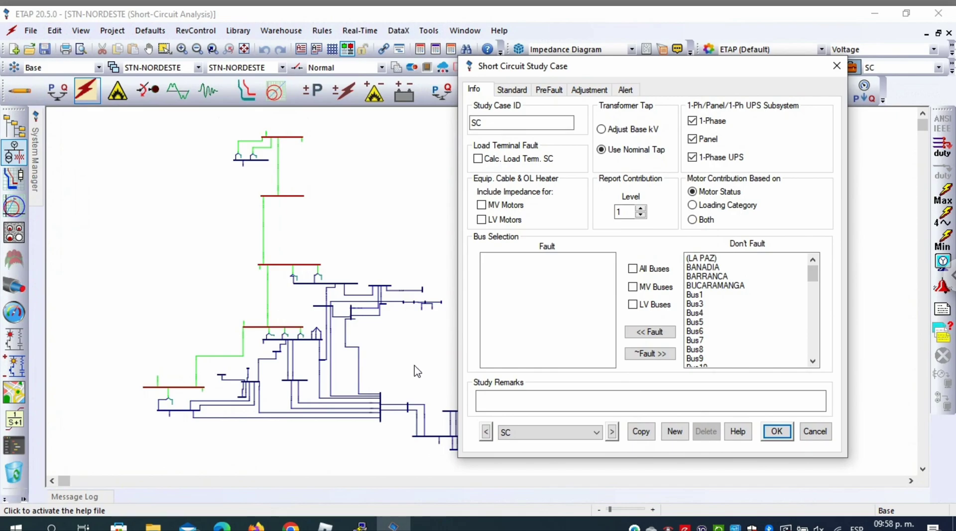
{"action": "left_click_drag", "start_coordinate": [818, 276], "coordinate": [813, 351]}
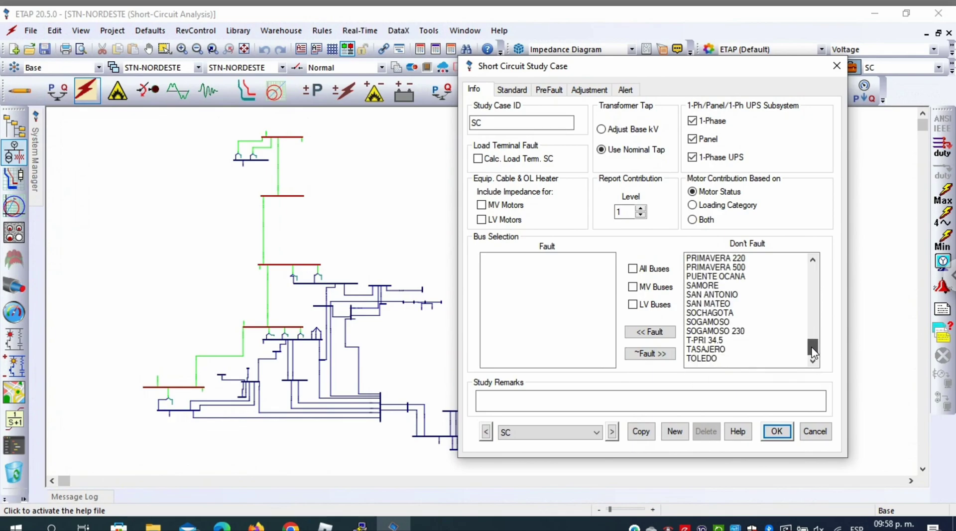
{"action": "double_click", "coordinate": [722, 322]}
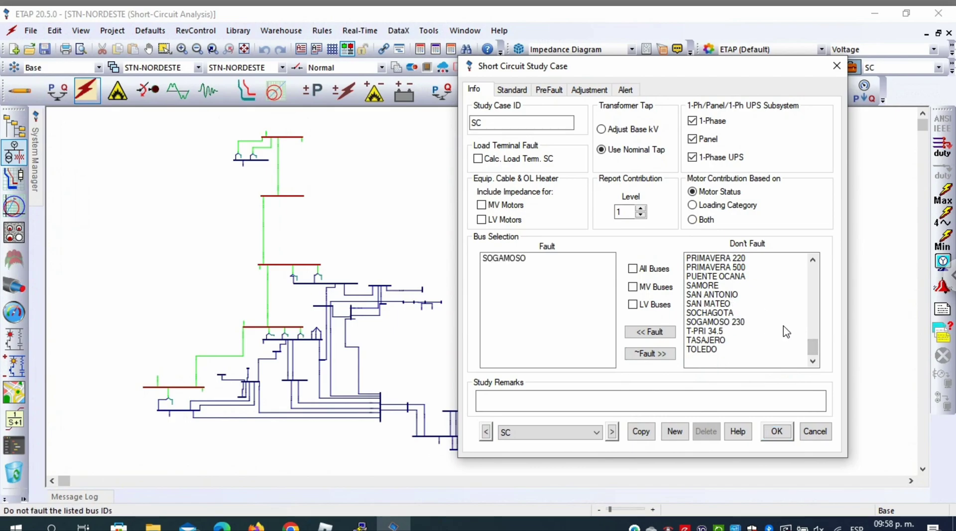
{"action": "double_click", "coordinate": [740, 269]}
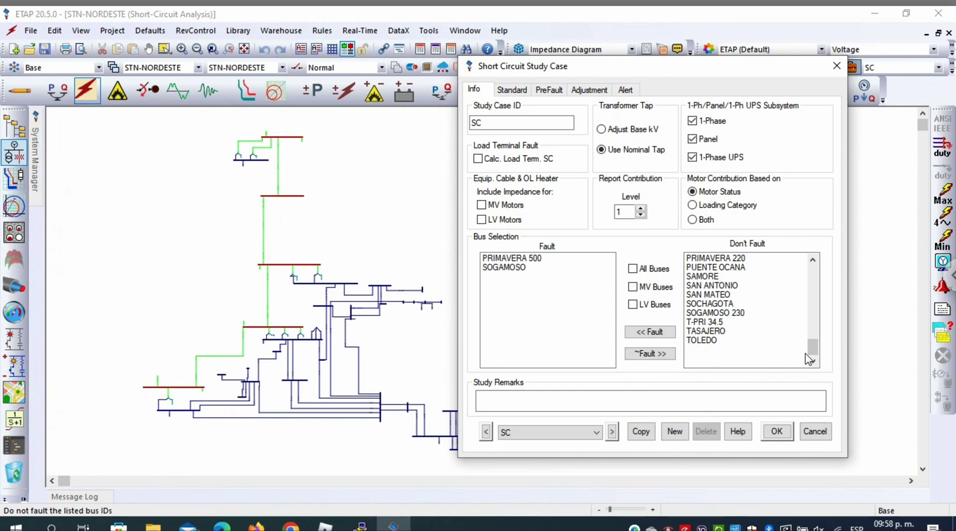
{"action": "left_click_drag", "start_coordinate": [813, 349], "coordinate": [814, 339]}
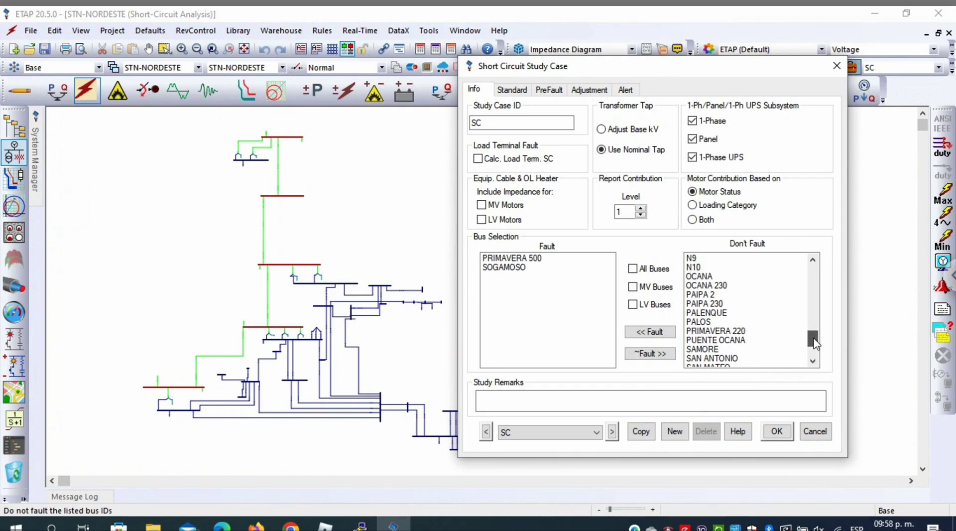
{"action": "double_click", "coordinate": [707, 278]}
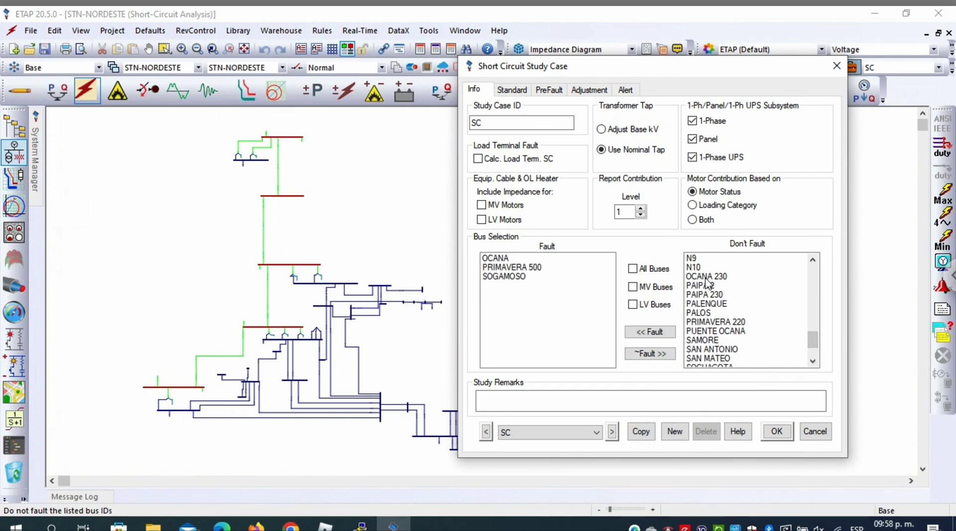
{"action": "left_click_drag", "start_coordinate": [812, 340], "coordinate": [813, 319]}
{"action": "left_click", "coordinate": [735, 287]}
{"action": "double_click", "coordinate": [736, 288]}
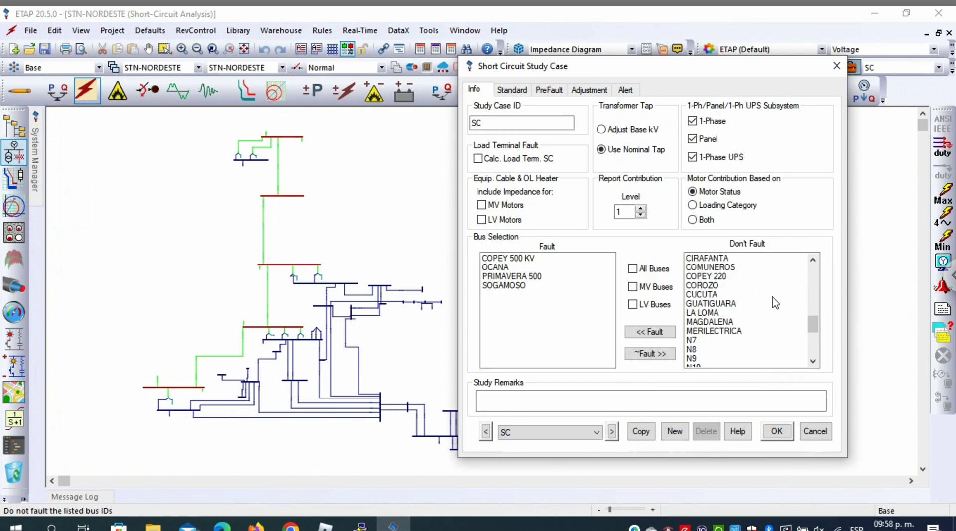
{"action": "double_click", "coordinate": [713, 314]}
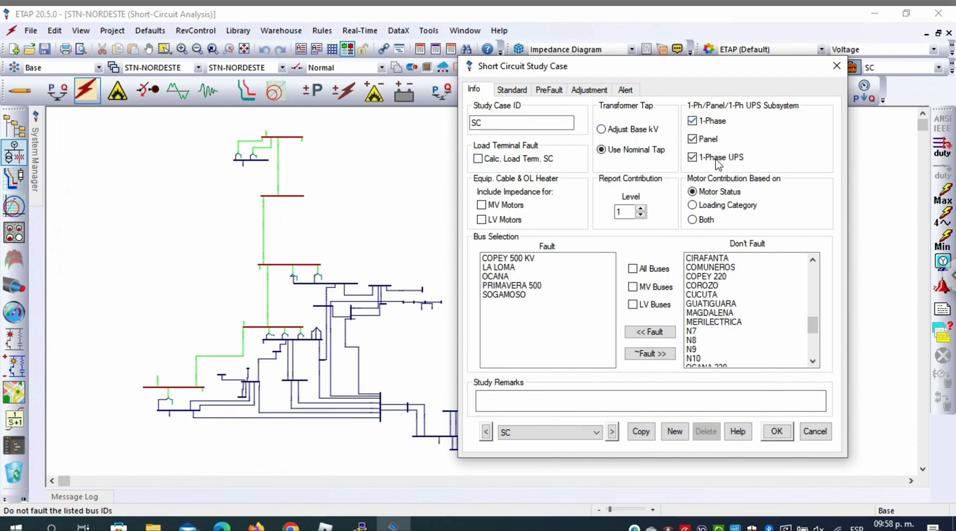
Step: Review the SC study case's standard and prefault settings, accept them and run the maximum (1/2 cycle) short-circuit calculation
{"action": "left_click", "coordinate": [520, 93]}
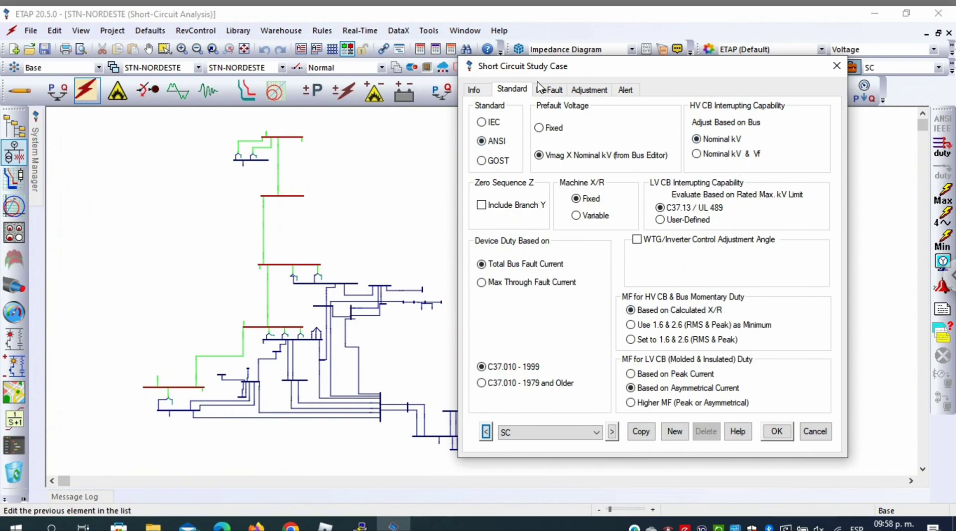
{"action": "left_click", "coordinate": [550, 91]}
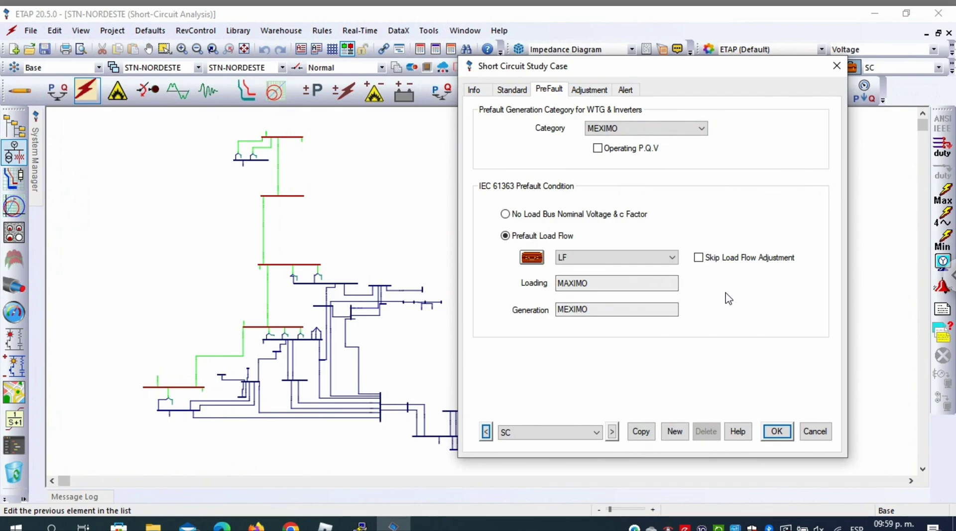
{"action": "left_click", "coordinate": [778, 431]}
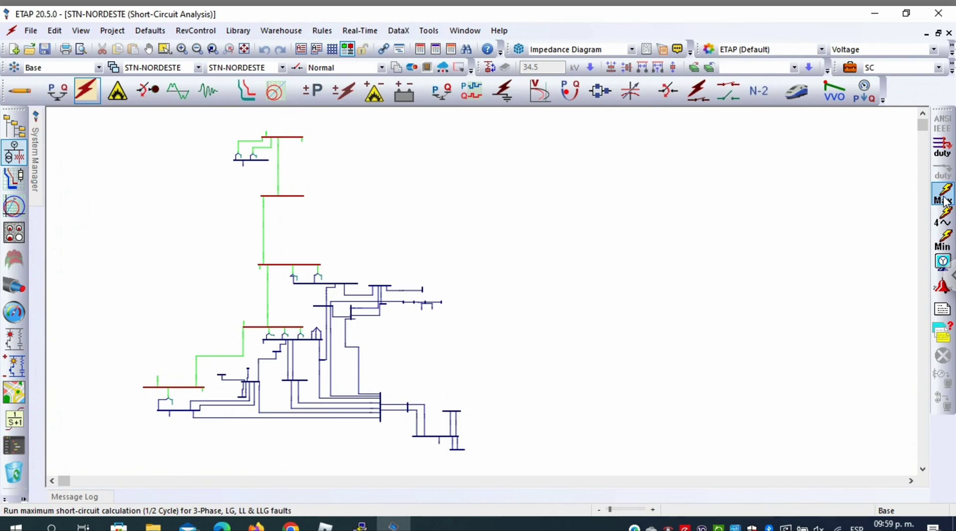
{"action": "left_click", "coordinate": [944, 199]}
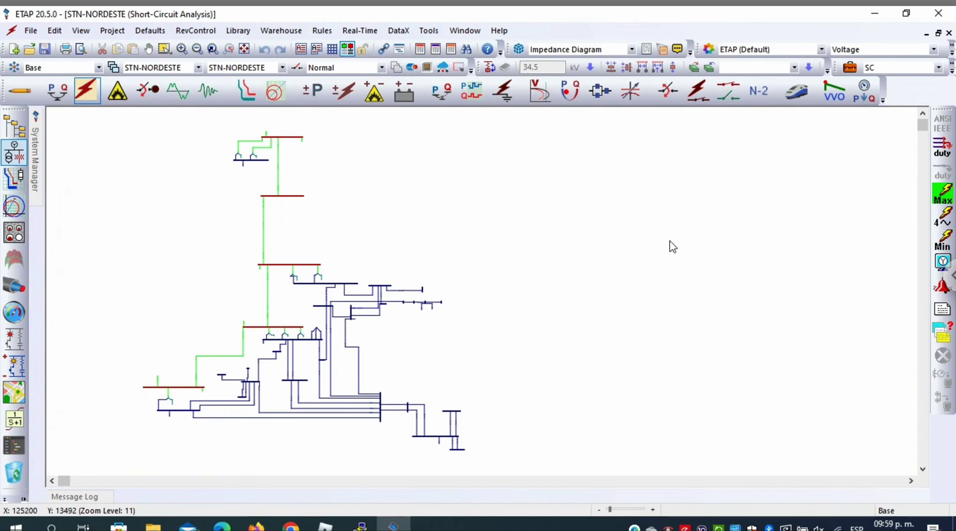
Step: Examine the maximum short-circuit results at the PRIMAVERA 500 bus and its branches
{"action": "left_click", "coordinate": [182, 48]}
{"action": "left_click_drag", "start_coordinate": [136, 375], "coordinate": [214, 399]}
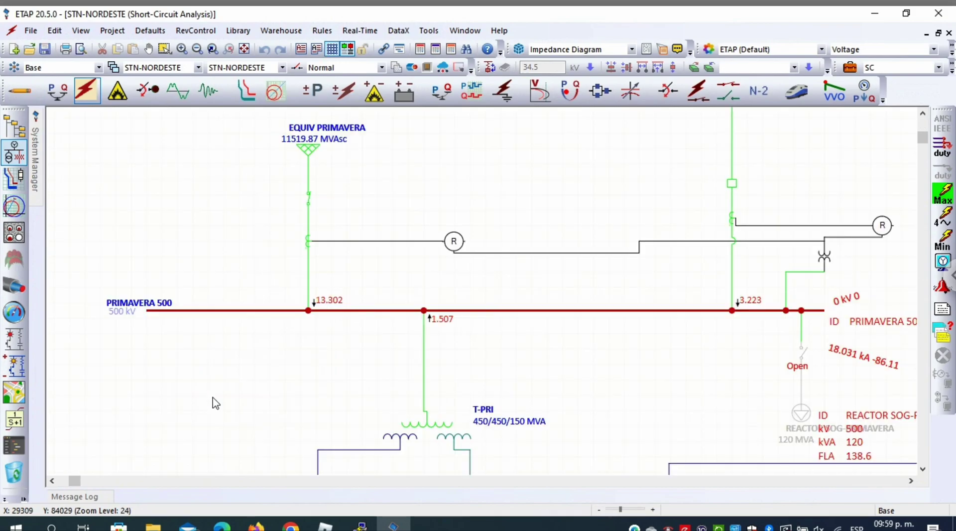
{"action": "left_click_drag", "start_coordinate": [695, 349], "coordinate": [632, 357]}
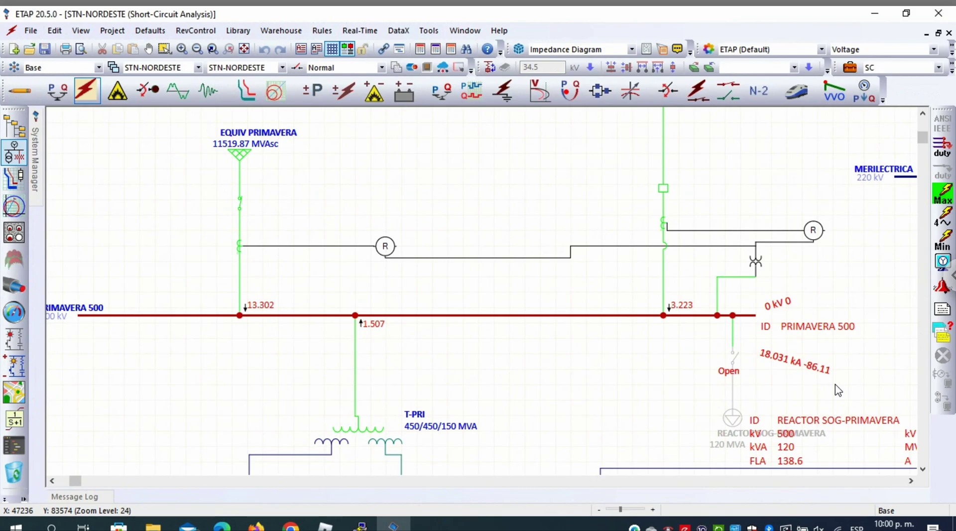
Step: Run the 4-cycle and minimum short-circuit calculations, compare the fault currents at PRIMAVERA 500 and return to the whole diagram
{"action": "left_click", "coordinate": [943, 219]}
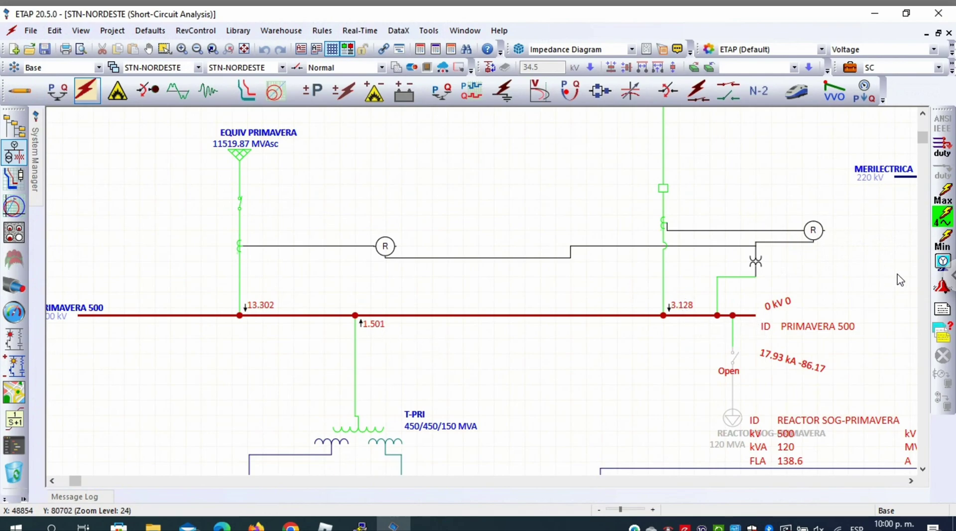
{"action": "left_click", "coordinate": [944, 241]}
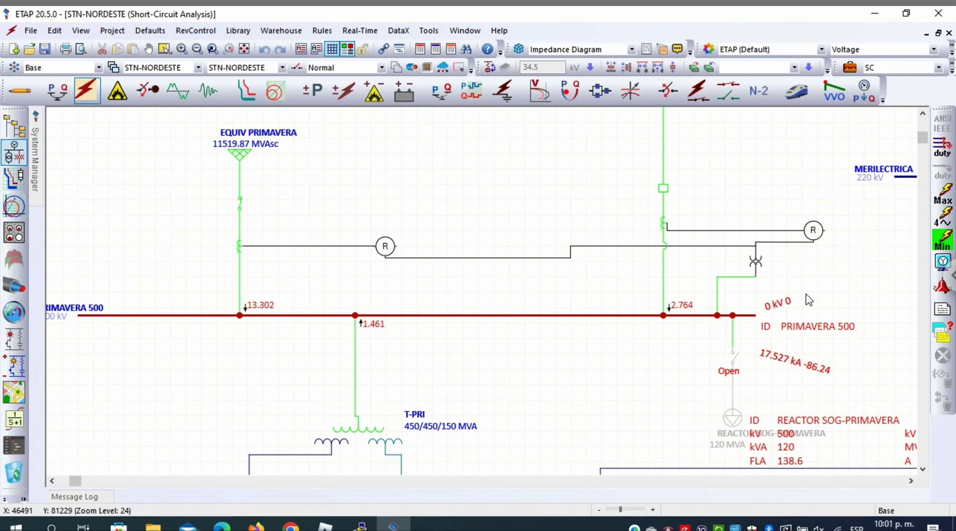
{"action": "left_click", "coordinate": [245, 49]}
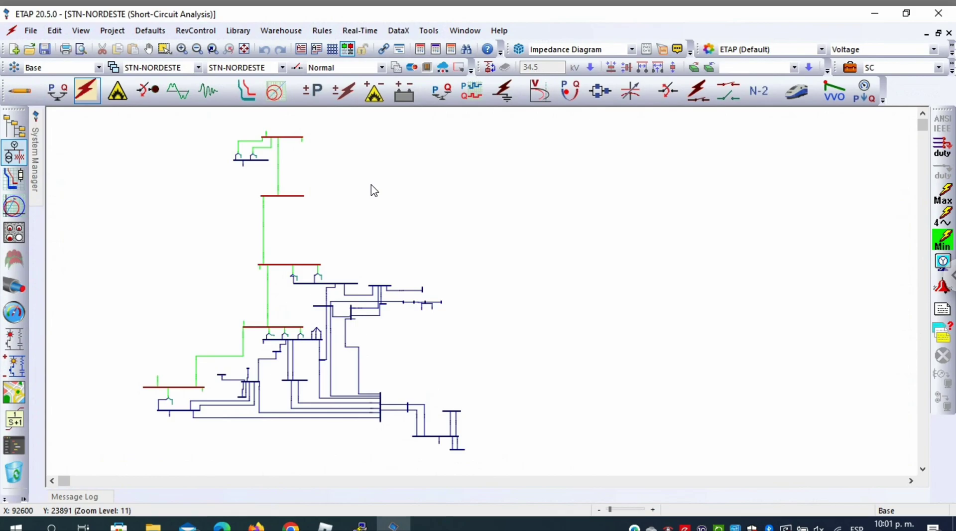
Step: Switch the diagram to Edit mode and bring the COPEY 500 KV bus area into view
{"action": "left_click", "coordinate": [18, 92]}
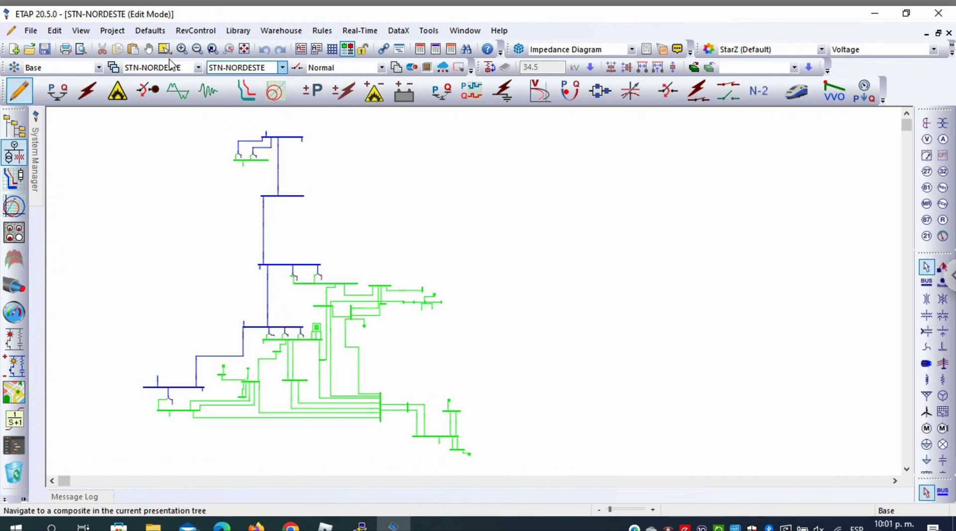
{"action": "left_click", "coordinate": [182, 50]}
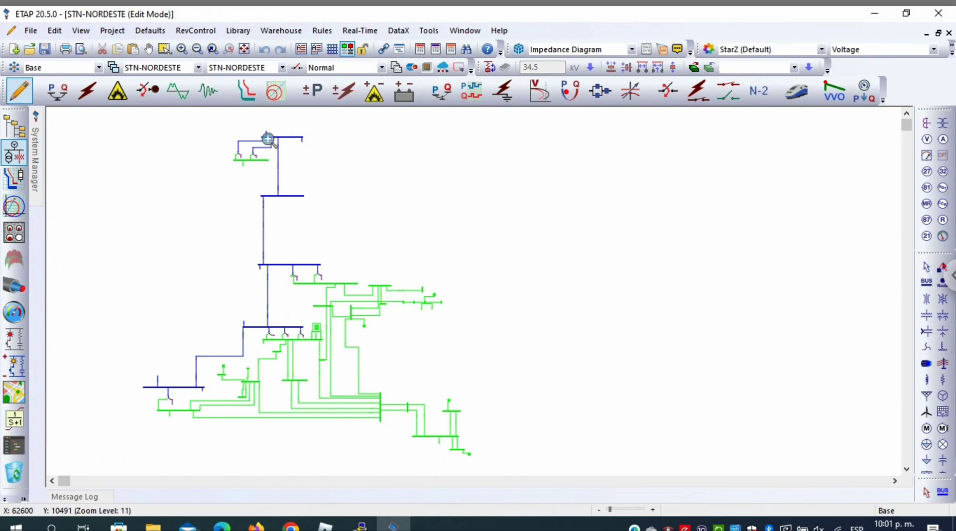
{"action": "left_click", "coordinate": [314, 152]}
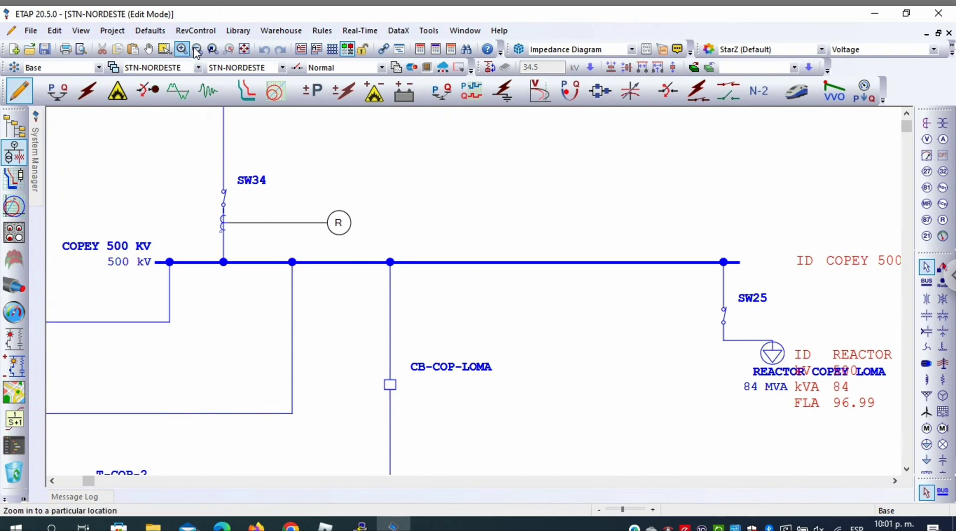
{"action": "left_click", "coordinate": [198, 49]}
{"action": "left_click", "coordinate": [197, 50]}
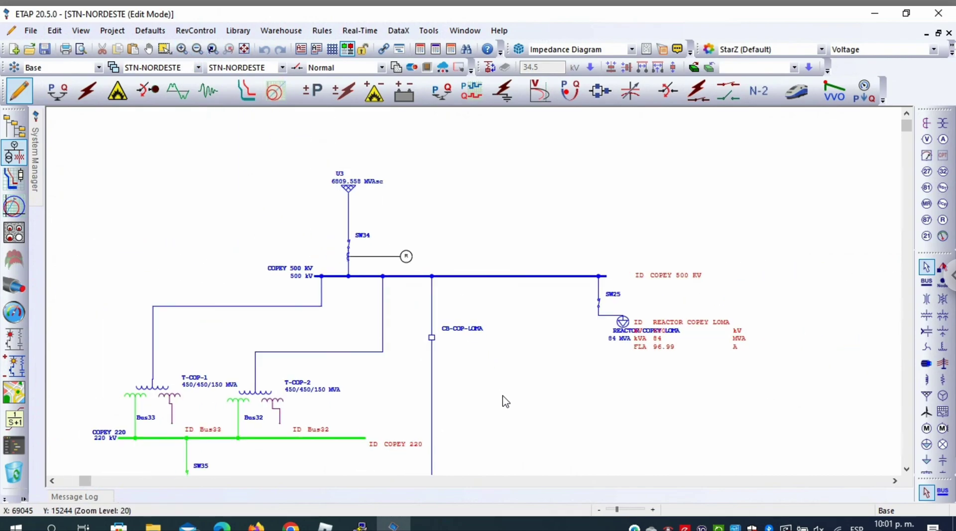
Step: Examine the breakers, instrument transformers and relays along the 500 kV corridor from COPEY through LA LOMA, OCANA and SOGAMOSO to PRIMAVERA 500
{"action": "left_click_drag", "start_coordinate": [519, 405], "coordinate": [494, 191]}
{"action": "left_click_drag", "start_coordinate": [506, 316], "coordinate": [508, 255]}
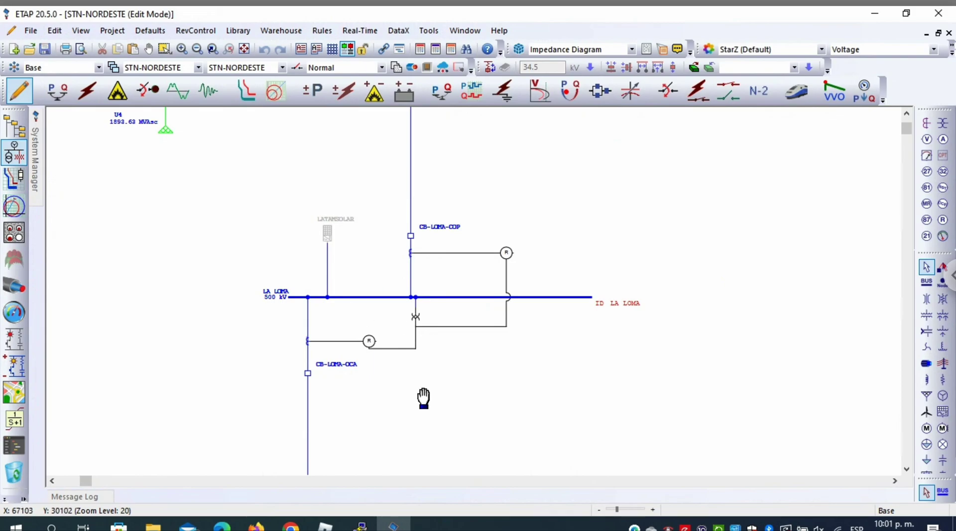
{"action": "left_click_drag", "start_coordinate": [423, 398], "coordinate": [503, 219]}
{"action": "left_click_drag", "start_coordinate": [436, 311], "coordinate": [443, 238]}
{"action": "left_click_drag", "start_coordinate": [437, 392], "coordinate": [423, 231]}
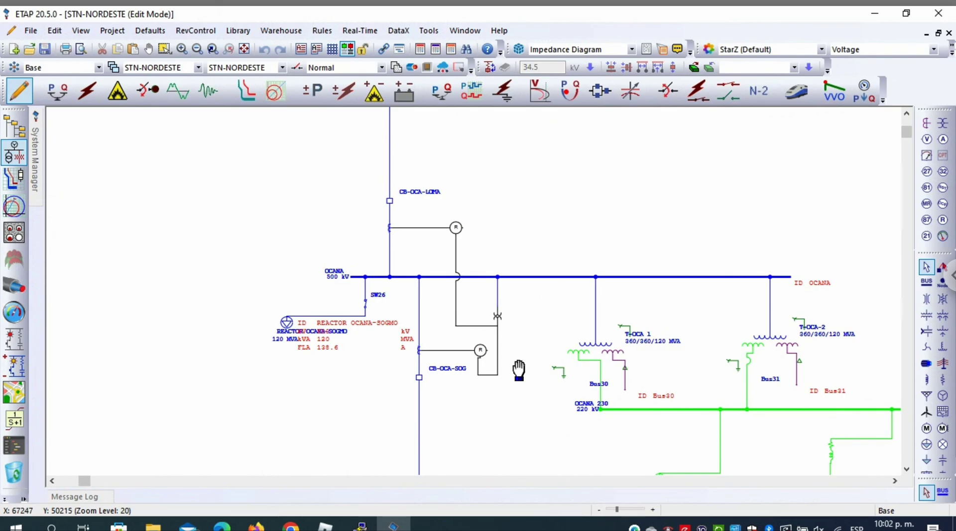
{"action": "left_click_drag", "start_coordinate": [512, 365], "coordinate": [513, 218]}
{"action": "left_click_drag", "start_coordinate": [497, 399], "coordinate": [502, 256]}
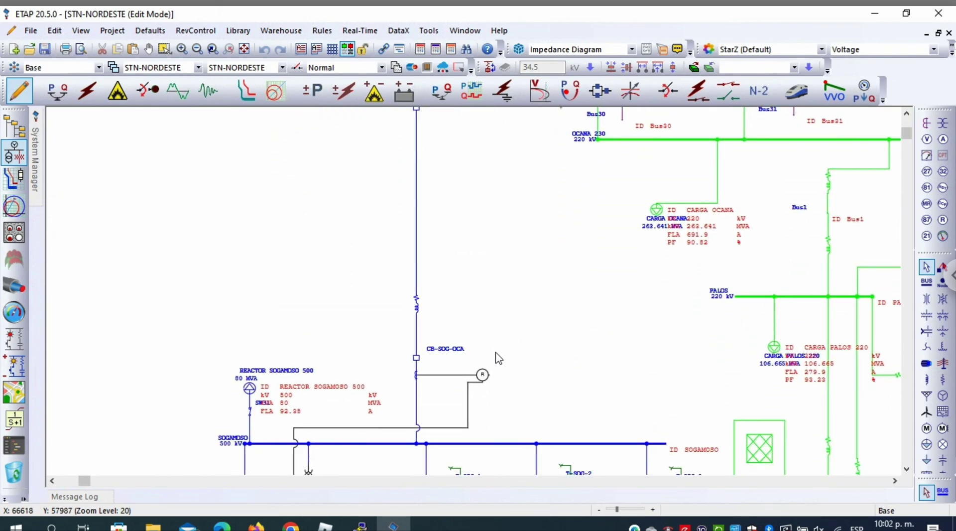
{"action": "left_click_drag", "start_coordinate": [497, 382], "coordinate": [503, 252]}
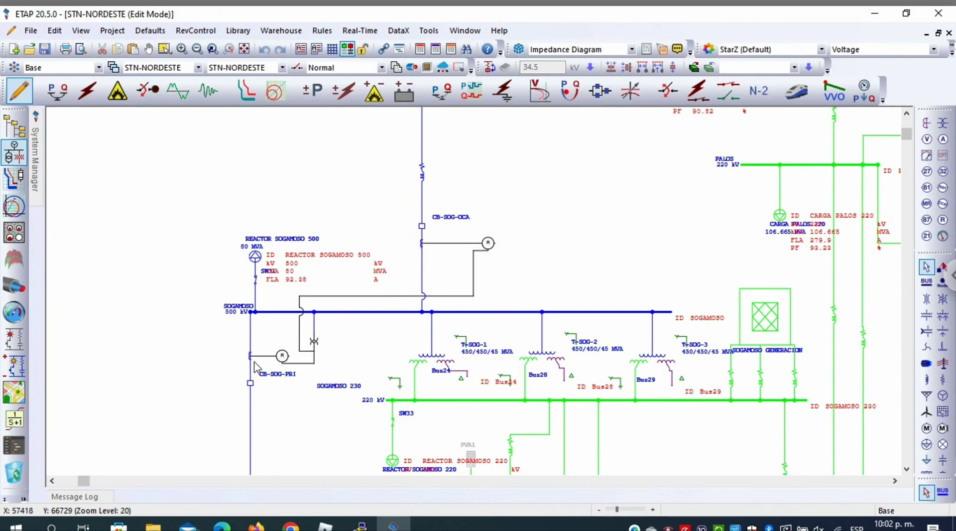
{"action": "left_click_drag", "start_coordinate": [374, 391], "coordinate": [391, 227]}
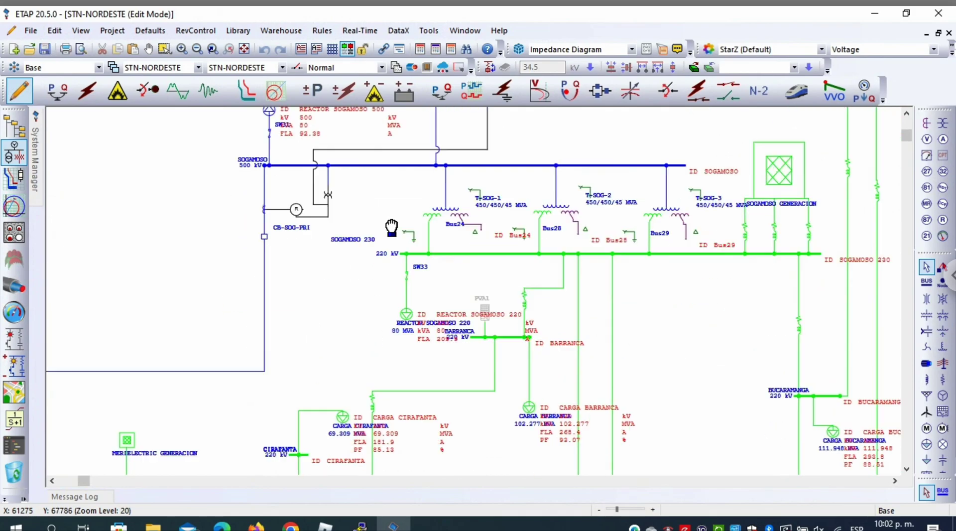
{"action": "left_click_drag", "start_coordinate": [361, 376], "coordinate": [396, 259]}
{"action": "left_click_drag", "start_coordinate": [242, 279], "coordinate": [469, 293]}
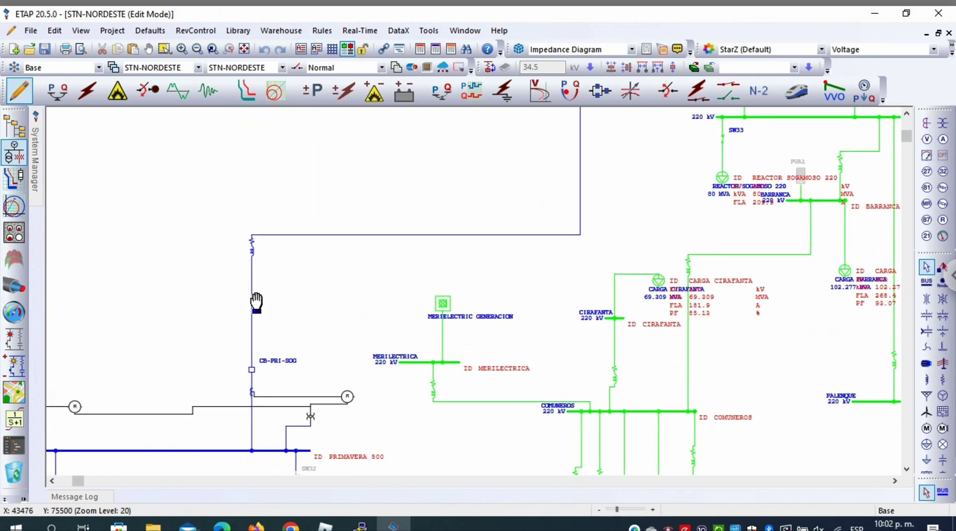
{"action": "left_click_drag", "start_coordinate": [256, 302], "coordinate": [280, 171]}
{"action": "left_click_drag", "start_coordinate": [248, 341], "coordinate": [395, 314]}
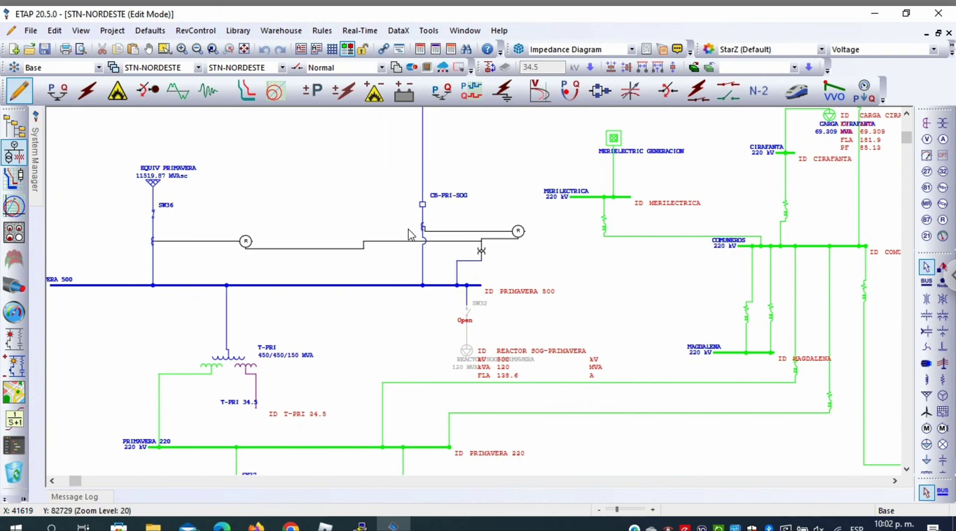
{"action": "left_click_drag", "start_coordinate": [423, 197], "coordinate": [450, 224]}
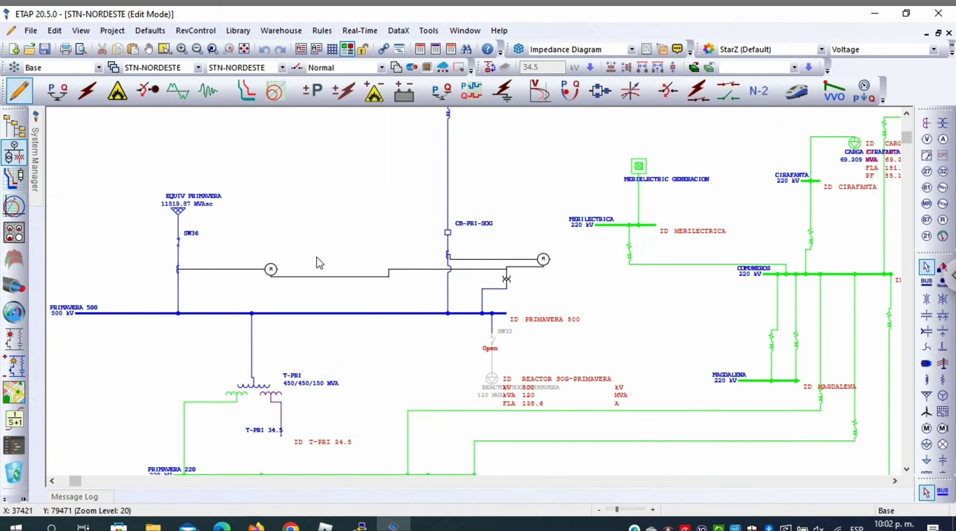
Step: Place a distance relay (21) below the COPEY 500 KV bus, beside the CB-COP-LOMA breaker
{"action": "left_click", "coordinate": [244, 48]}
{"action": "left_click", "coordinate": [182, 48]}
{"action": "left_click_drag", "start_coordinate": [250, 122], "coordinate": [324, 159]}
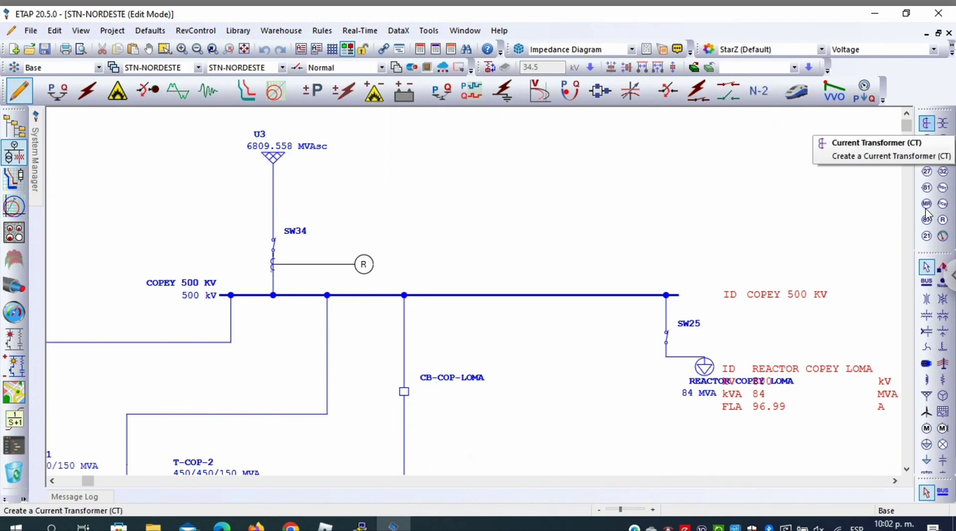
{"action": "left_click", "coordinate": [927, 236]}
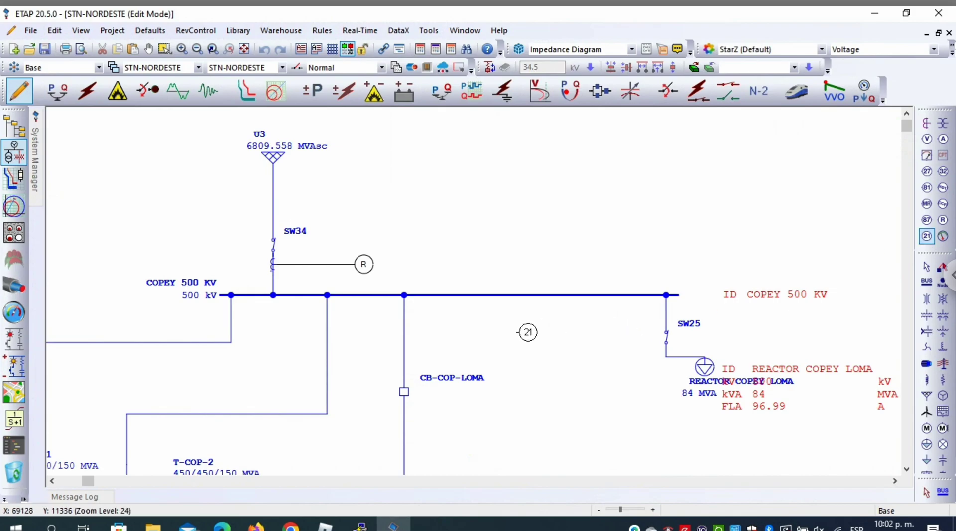
{"action": "left_click", "coordinate": [504, 333]}
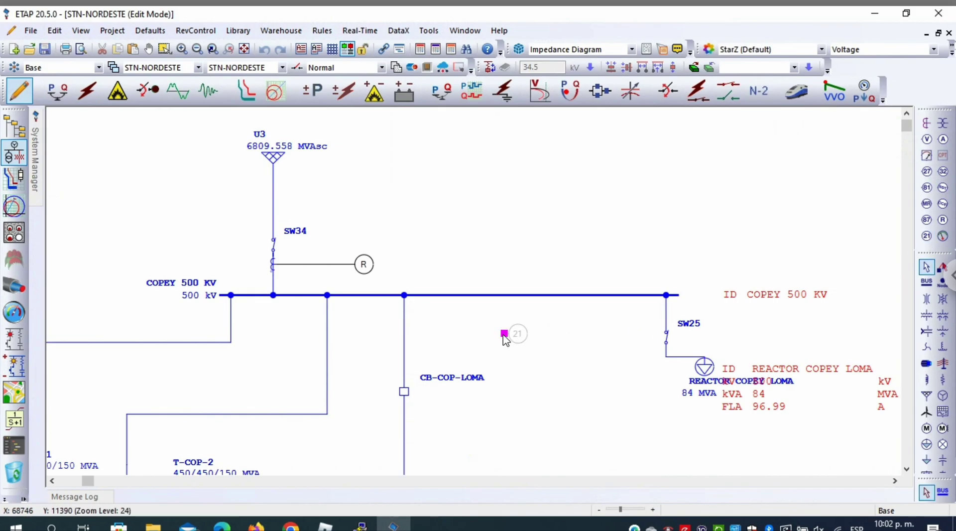
Step: Set the new distance relay's ID to R-COP-LOMA-1
{"action": "double_click", "coordinate": [517, 334]}
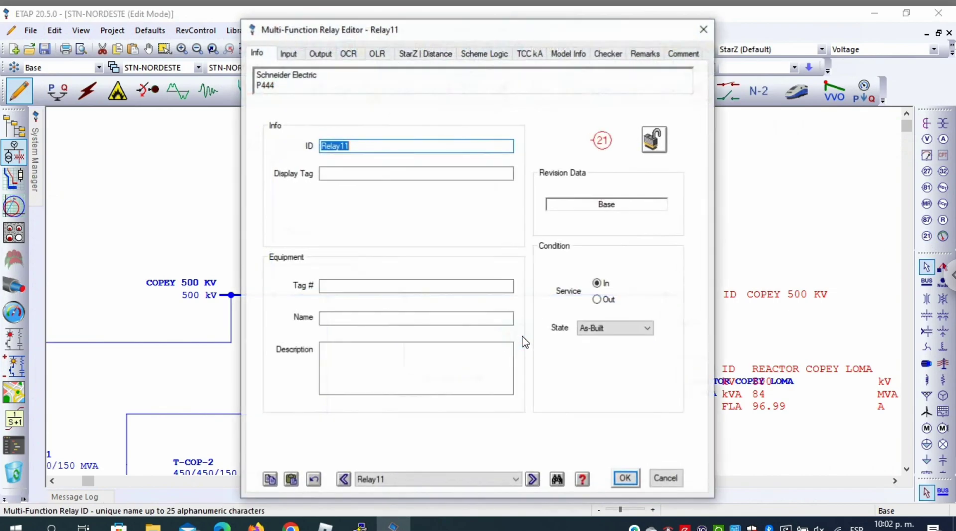
{"action": "left_click", "coordinate": [387, 145]}
{"action": "double_click", "coordinate": [324, 147]}
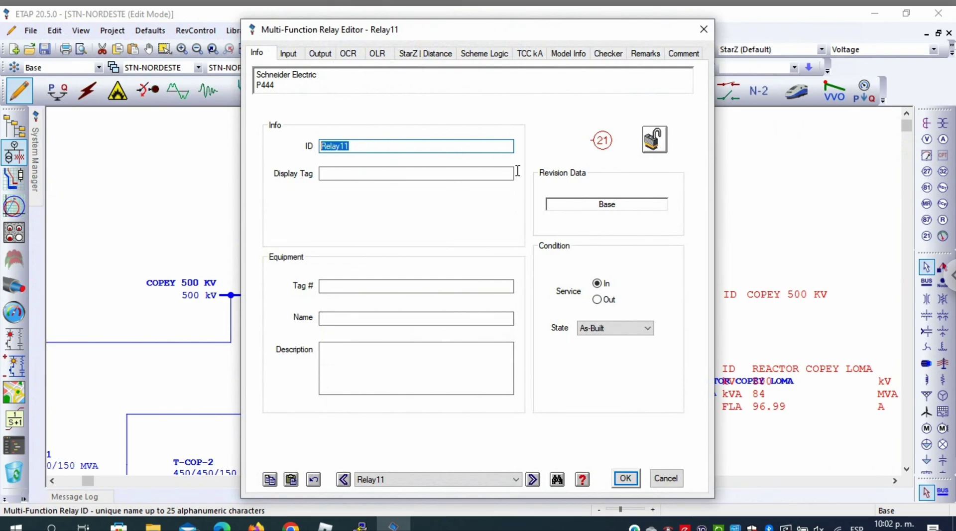
{"action": "type", "text": "r"}
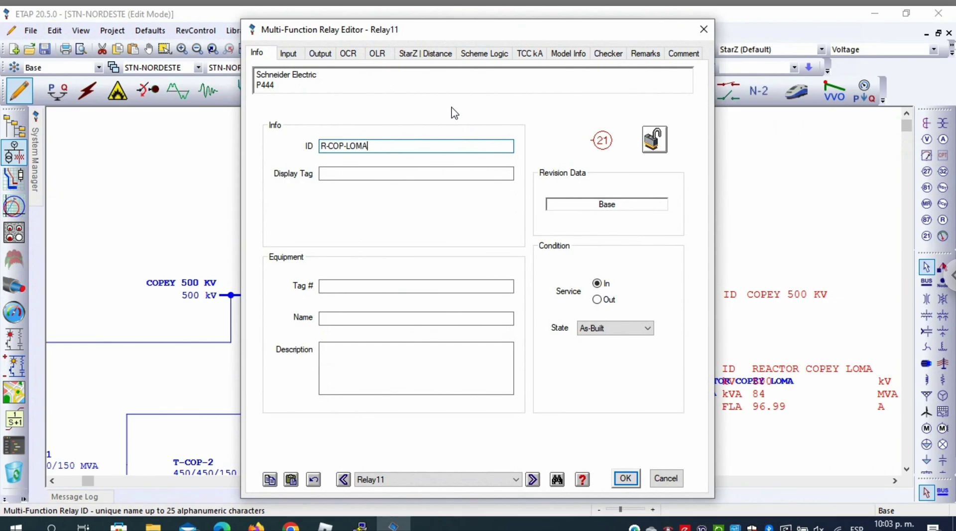
{"action": "left_click", "coordinate": [289, 53]}
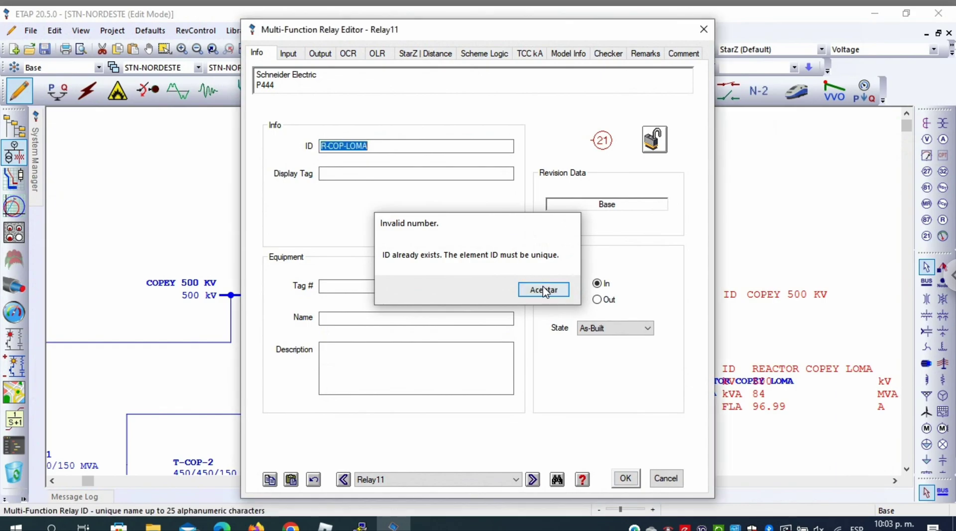
{"action": "left_click", "coordinate": [545, 291]}
{"action": "left_click", "coordinate": [393, 147]}
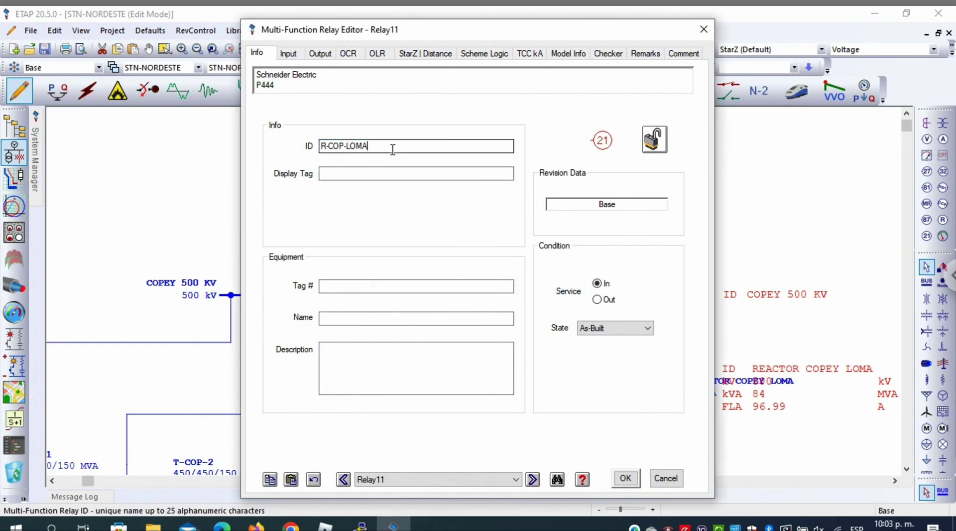
{"action": "type", "text": "-1"}
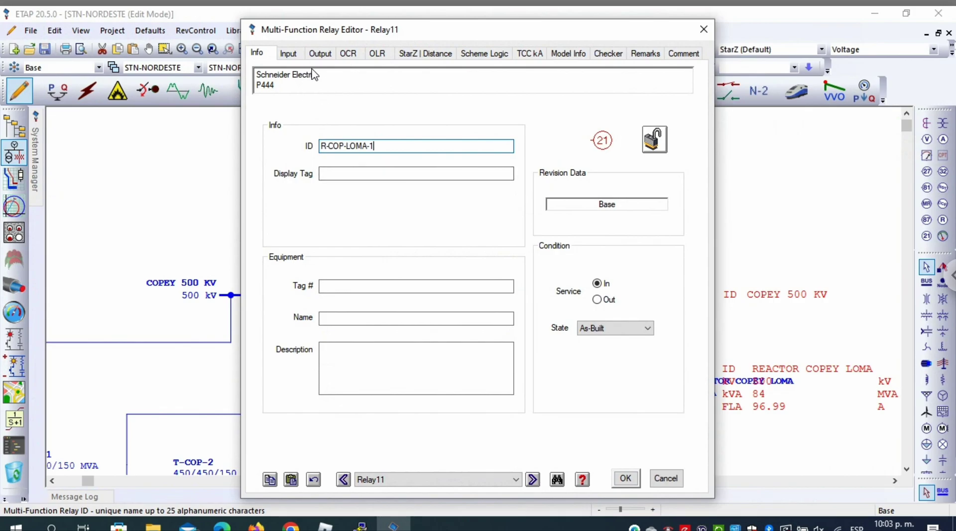
Step: Open the relay library from the relay's StarZ distance settings and filter the models by the Distance function
{"action": "left_click", "coordinate": [432, 54]}
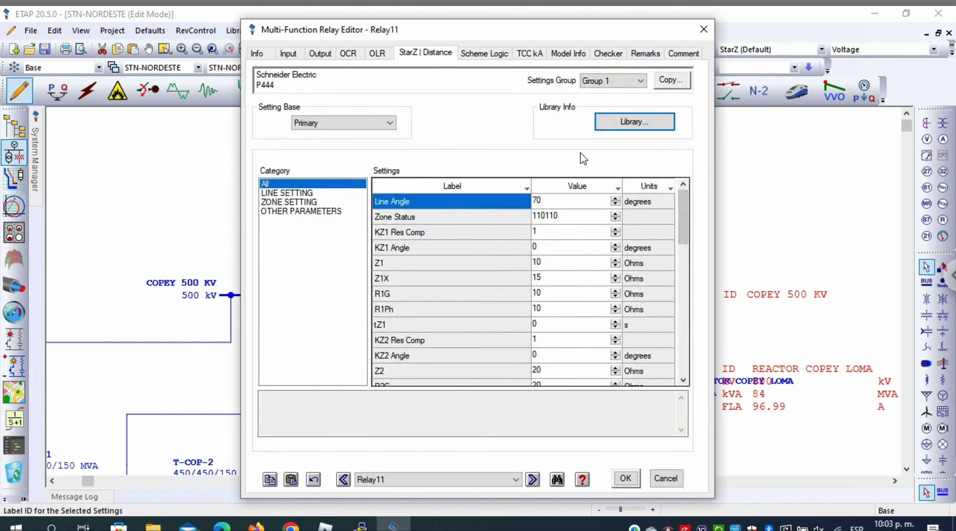
{"action": "left_click", "coordinate": [633, 125]}
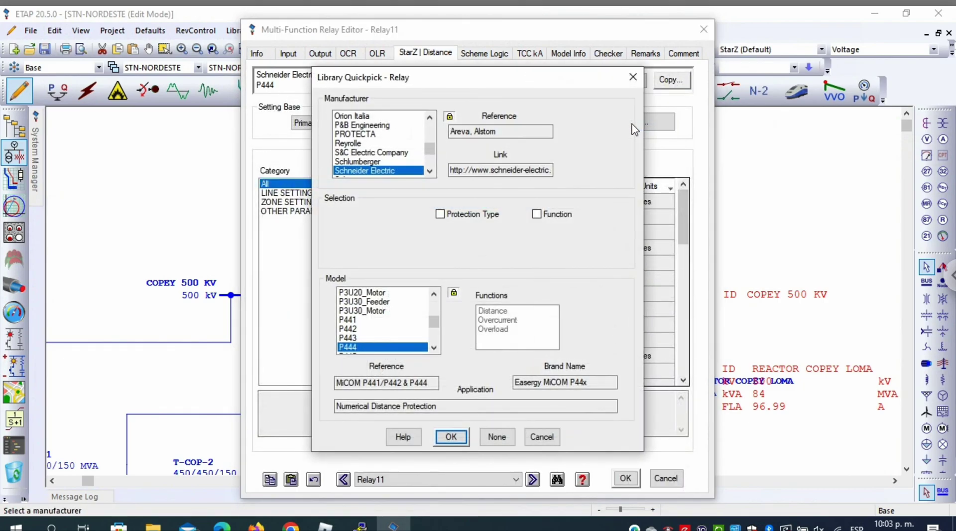
{"action": "left_click_drag", "start_coordinate": [435, 159], "coordinate": [432, 124]}
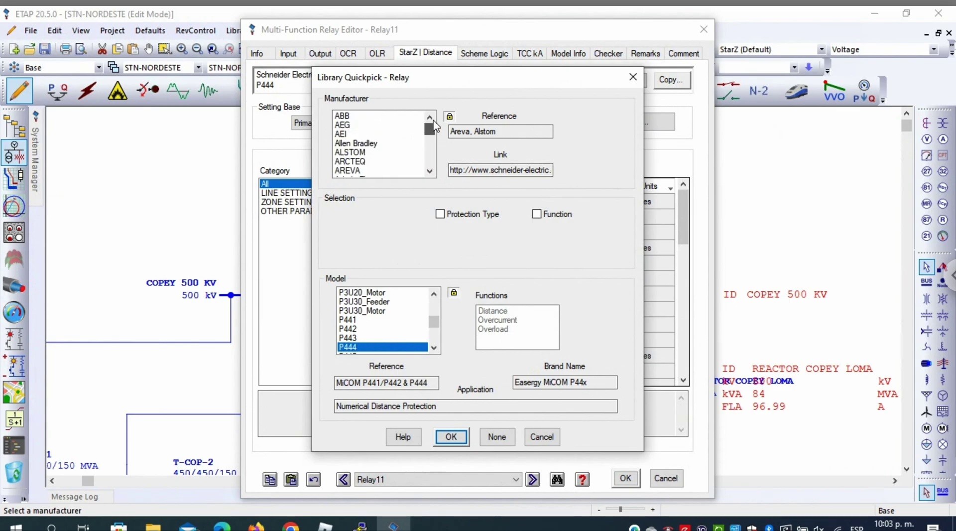
{"action": "left_click", "coordinate": [379, 117]}
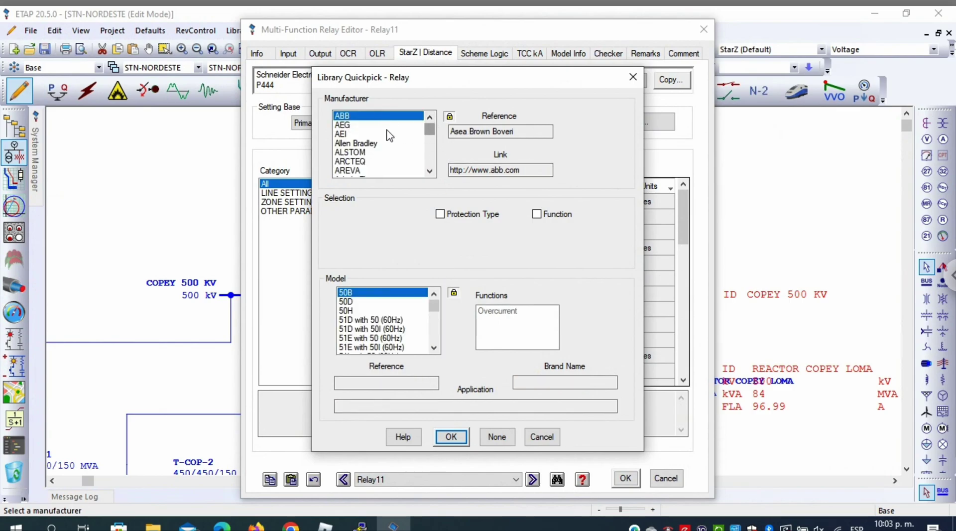
{"action": "left_click", "coordinate": [368, 126]}
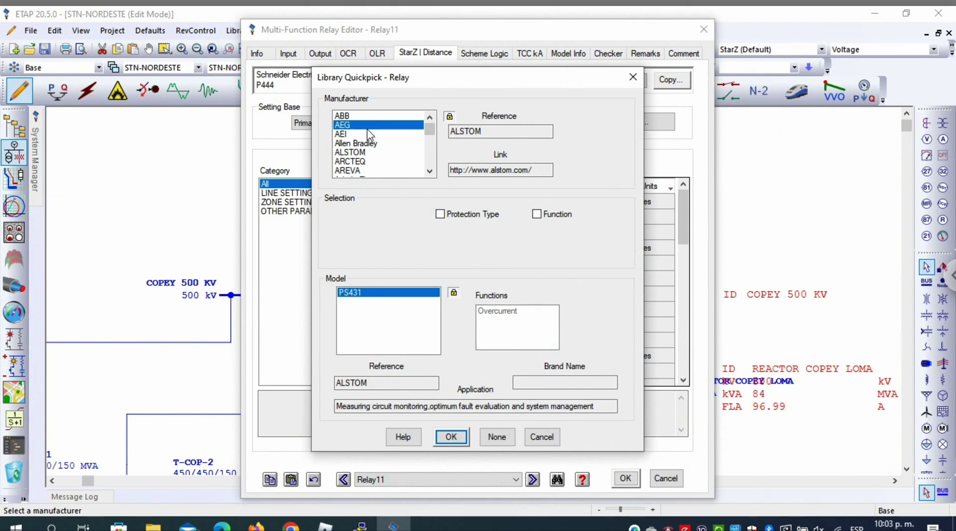
{"action": "left_click", "coordinate": [537, 214]}
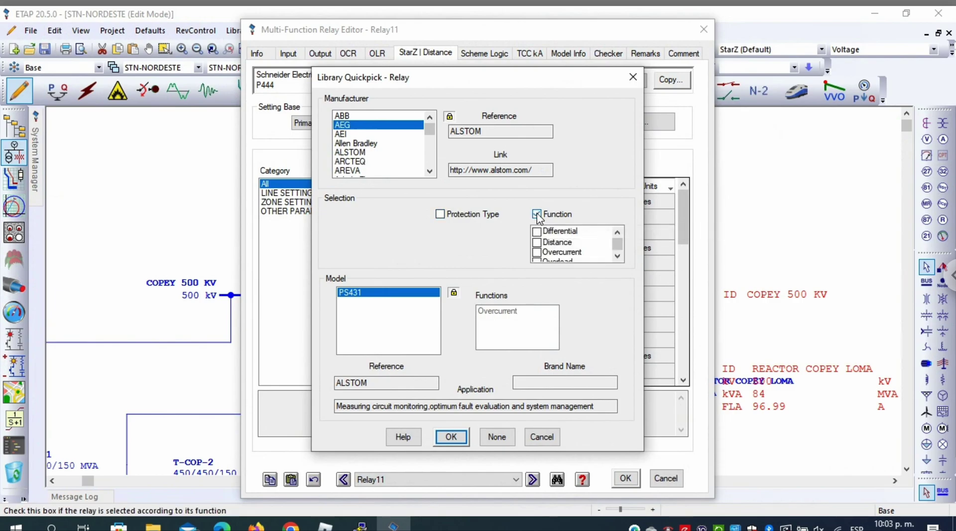
{"action": "left_click", "coordinate": [537, 242]}
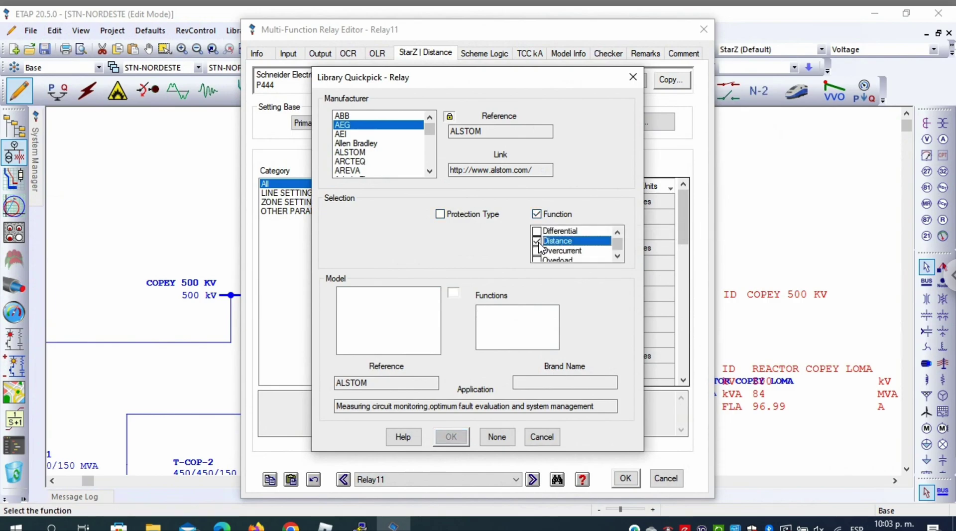
Step: Examine the distance relay models that the library offers from each manufacturer, from ABB through Schlumberger
{"action": "left_click", "coordinate": [345, 116]}
{"action": "key", "text": "Down"}
{"action": "key", "text": "Down"}
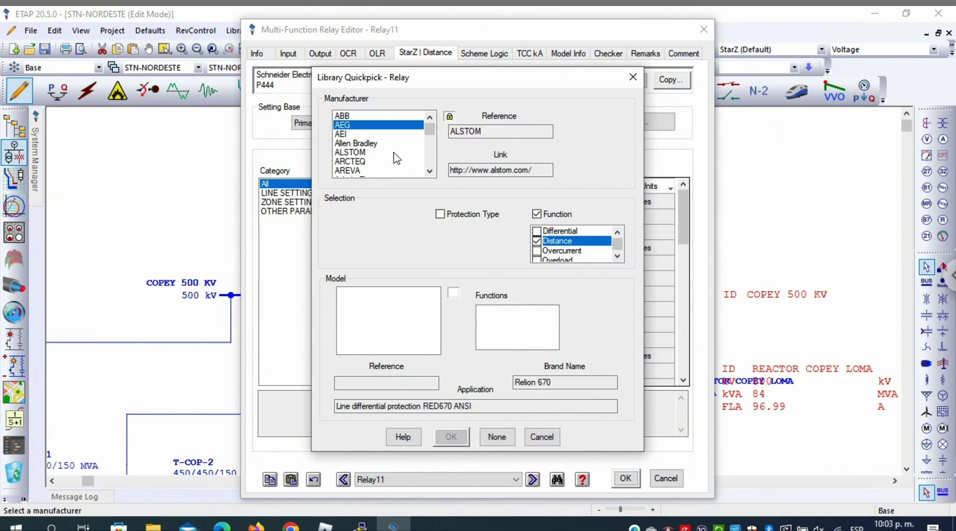
{"action": "key", "text": "Down"}
{"action": "key", "text": "Down"}
{"action": "key", "text": "Down"}
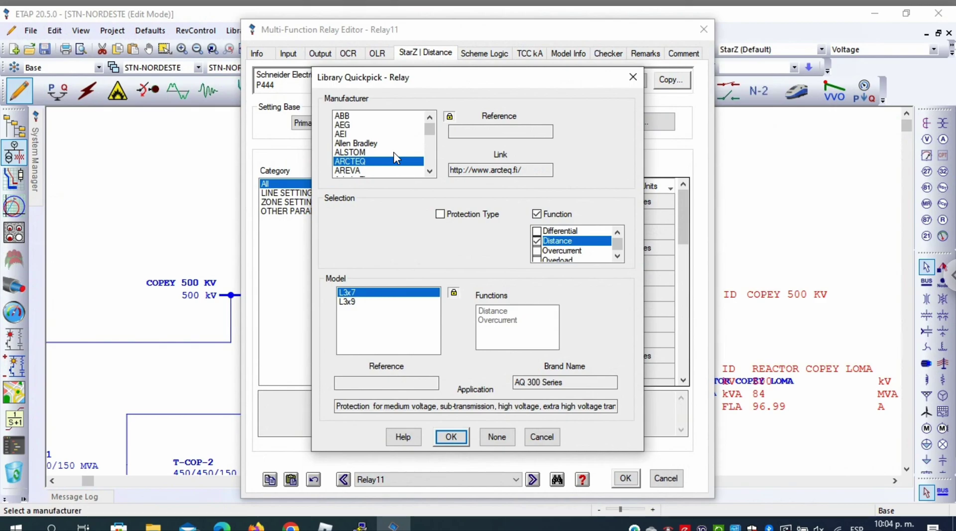
{"action": "key", "text": "Down"}
{"action": "key", "text": "Down"}
{"action": "key", "text": "Down"}
{"action": "key", "text": "Down"}
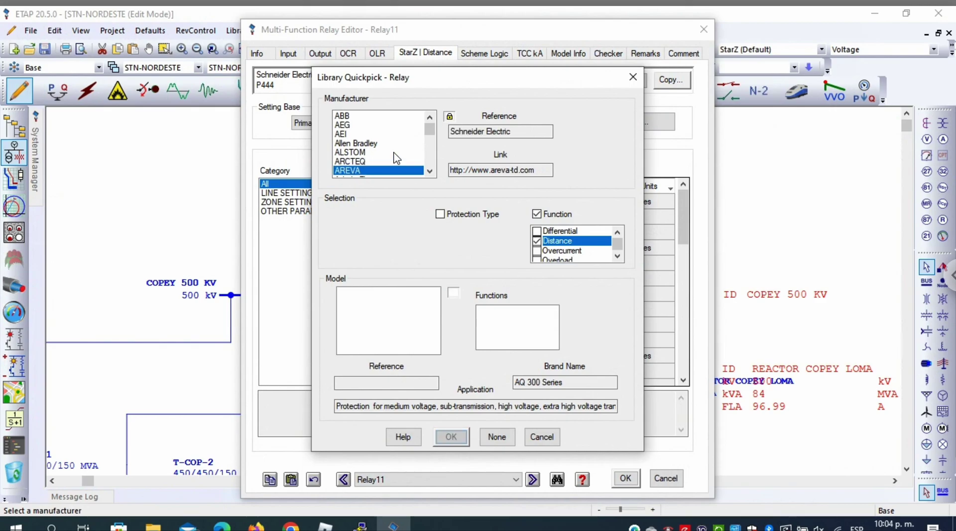
{"action": "key", "text": "Down"}
{"action": "key", "text": "Down"}
{"action": "key", "text": "Down"}
{"action": "key", "text": "Down"}
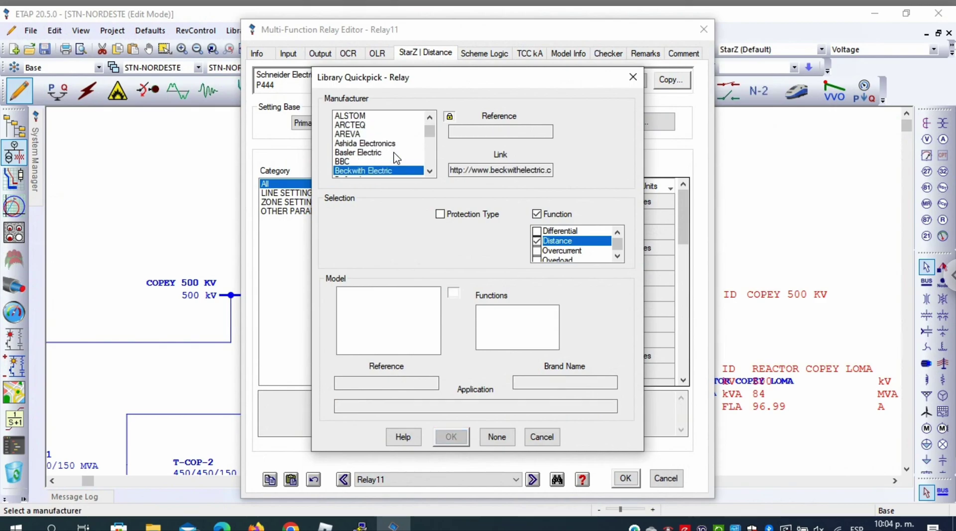
{"action": "key", "text": "Down"}
{"action": "key", "text": "Down"}
{"action": "key", "text": "Down"}
{"action": "key", "text": "Down"}
{"action": "key", "text": "Down"}
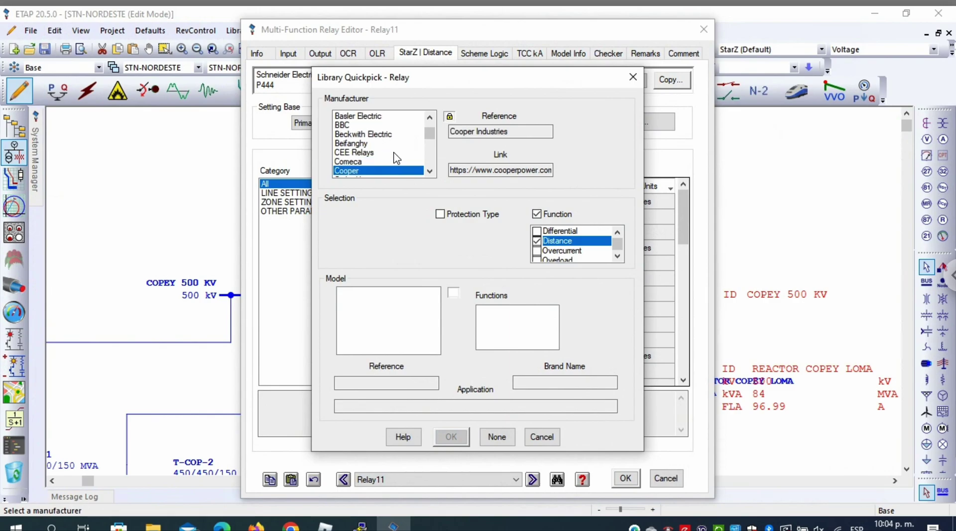
{"action": "key", "text": "Down"}
{"action": "key", "text": "Down"}
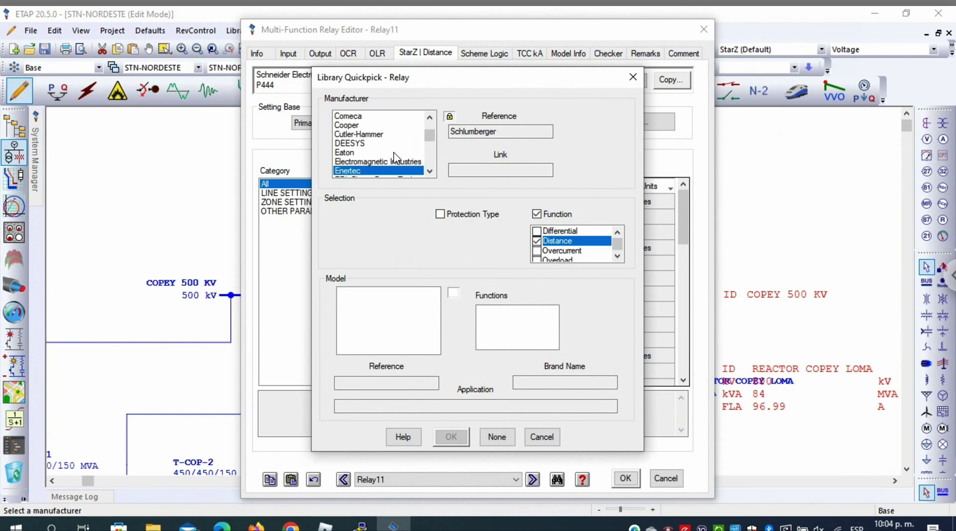
{"action": "key", "text": "Down"}
{"action": "key", "text": "Down"}
{"action": "key", "text": "Down"}
{"action": "key", "text": "Down"}
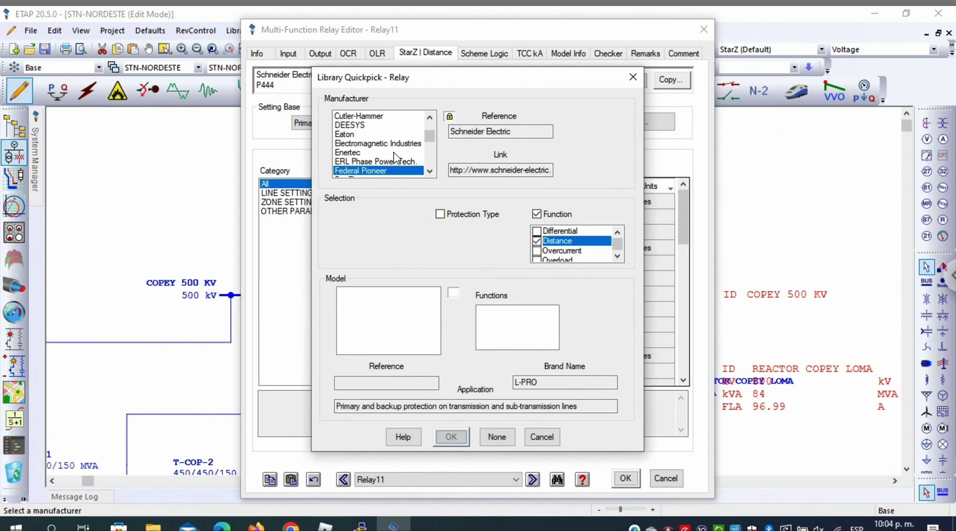
{"action": "key", "text": "Down"}
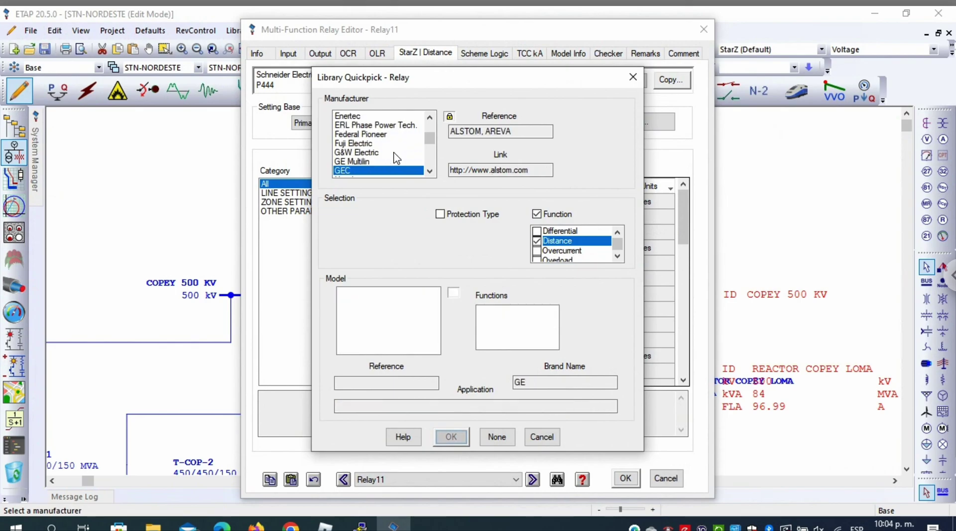
{"action": "key", "text": "Up"}
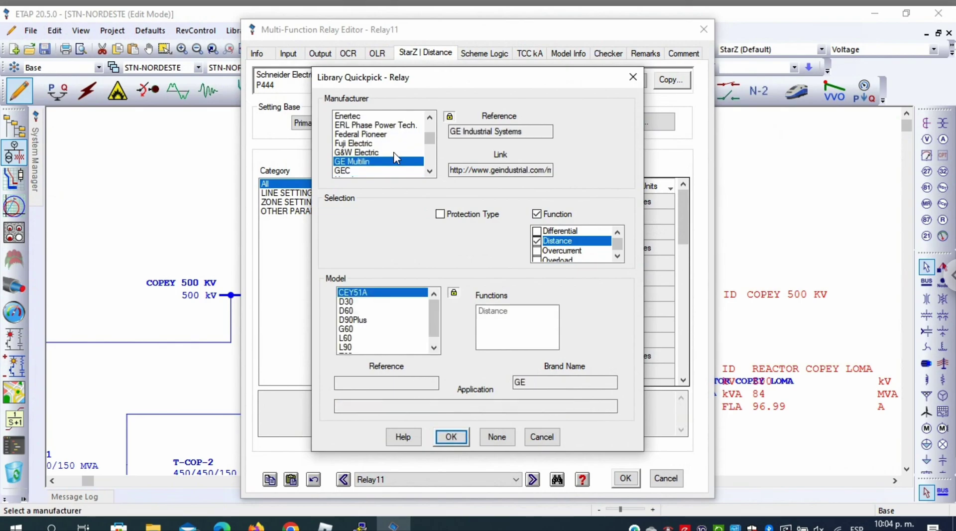
{"action": "key", "text": "Down"}
{"action": "key", "text": "Down"}
{"action": "key", "text": "Down"}
{"action": "key", "text": "Down"}
{"action": "key", "text": "Down"}
{"action": "key", "text": "Down"}
{"action": "key", "text": "Down"}
{"action": "key", "text": "Down"}
{"action": "key", "text": "Down"}
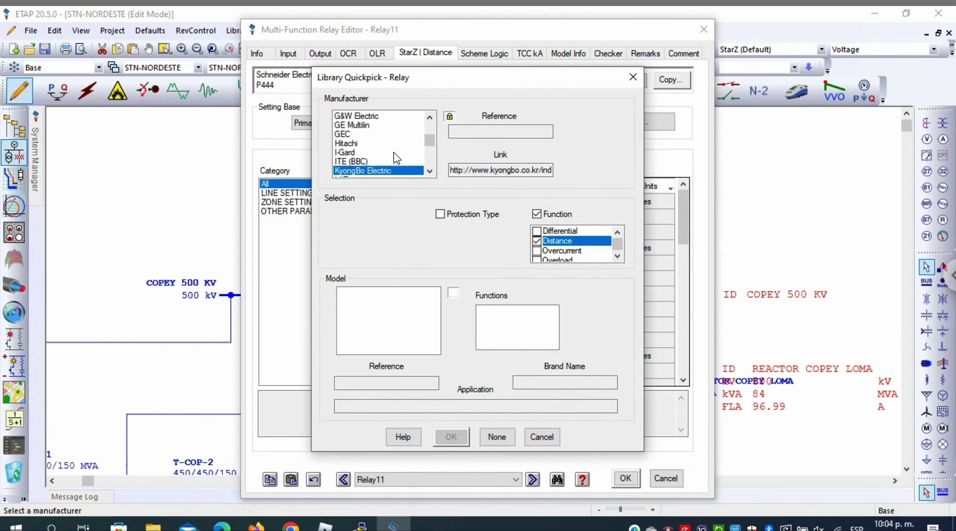
{"action": "key", "text": "Down"}
{"action": "key", "text": "Down"}
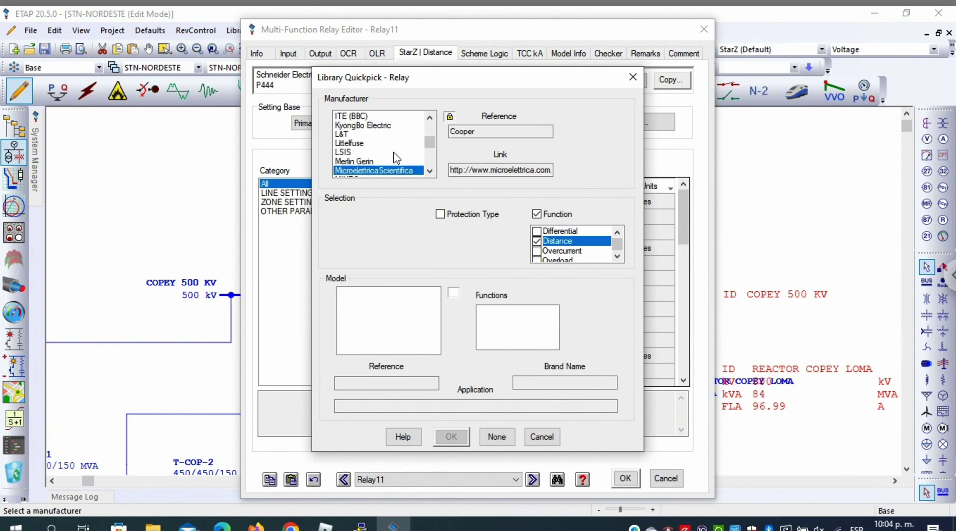
{"action": "key", "text": "Down"}
{"action": "key", "text": "Down"}
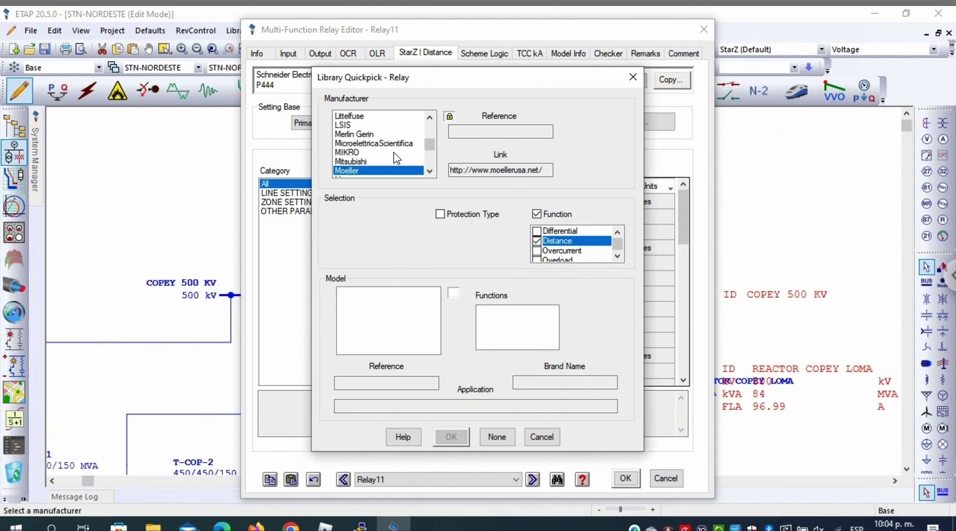
{"action": "key", "text": "Down"}
{"action": "key", "text": "Down"}
{"action": "key", "text": "Down"}
{"action": "key", "text": "Down"}
{"action": "key", "text": "Down"}
{"action": "key", "text": "Down"}
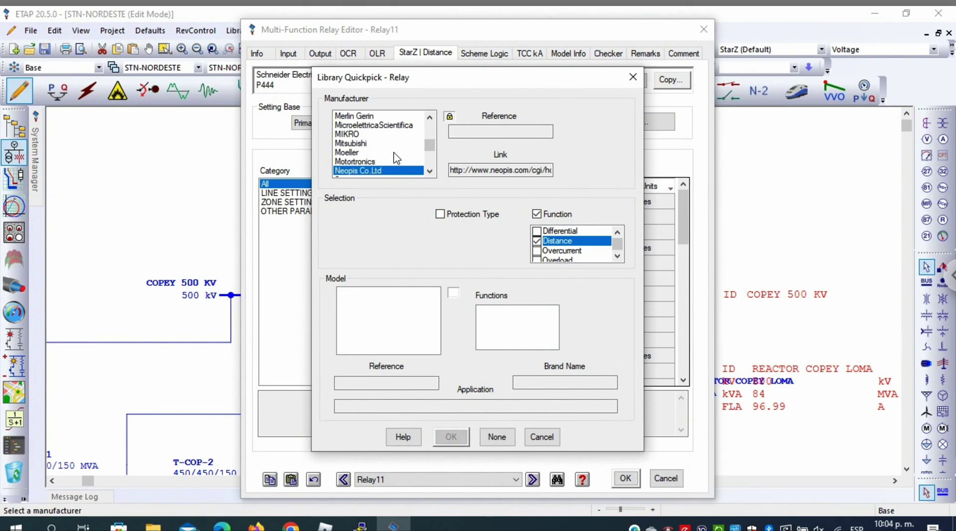
{"action": "key", "text": "Down"}
{"action": "key", "text": "Down"}
{"action": "key", "text": "Down"}
{"action": "key", "text": "Down"}
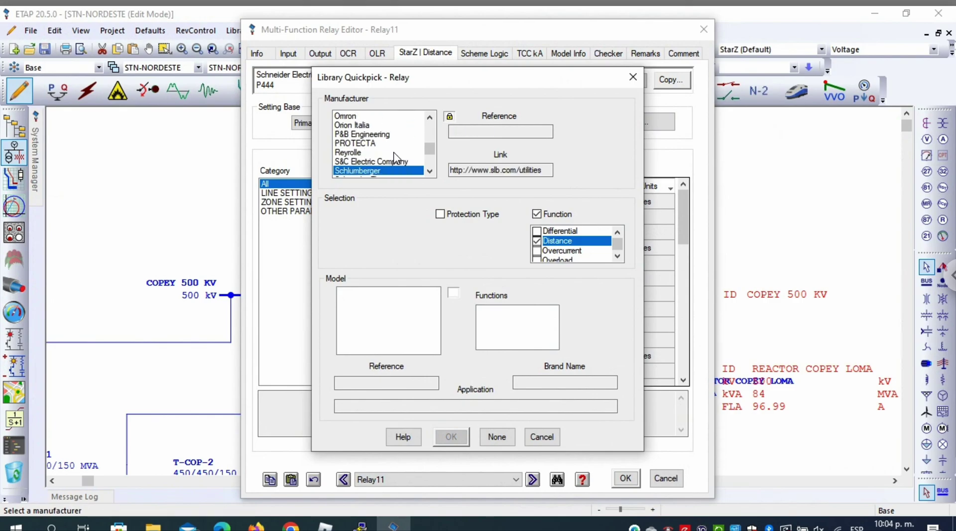
Step: Assign the Schneider Electric P444 distance relay model from the library to the relay
{"action": "key", "text": "Down"}
{"action": "key", "text": "Up"}
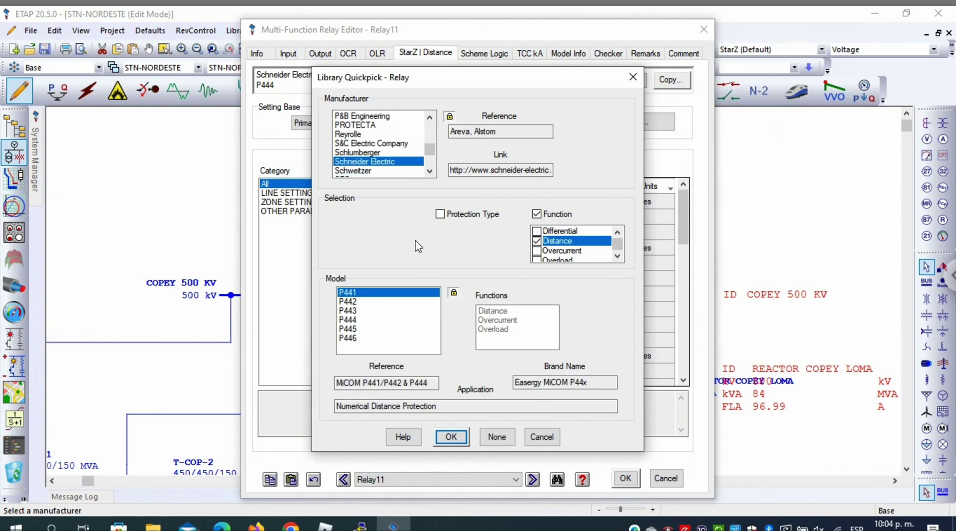
{"action": "left_click", "coordinate": [356, 322]}
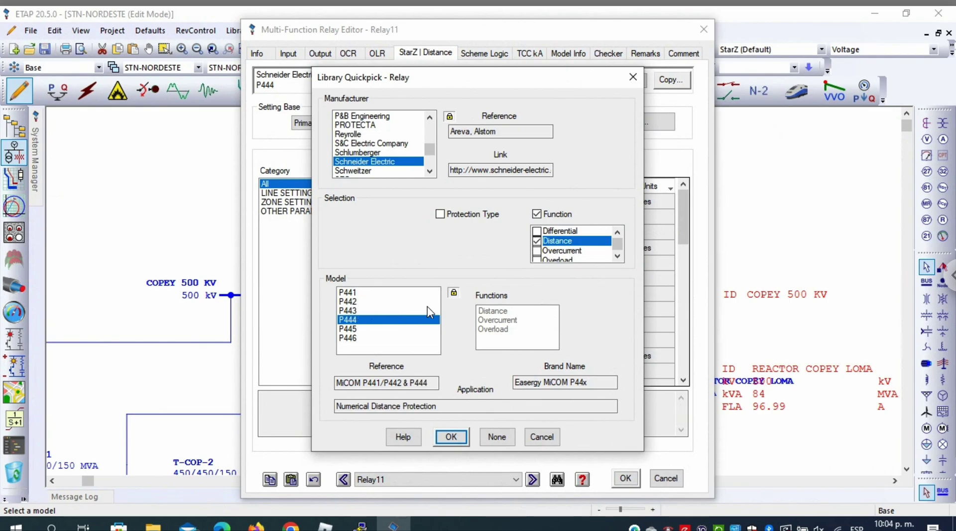
{"action": "left_click", "coordinate": [452, 437]}
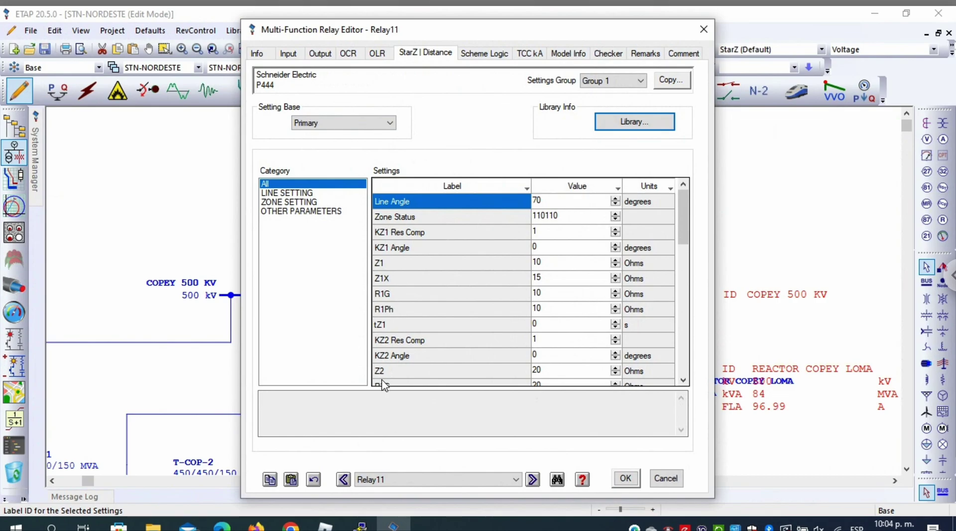
Step: Review the P444's line, zone and other parameter settings, and accept the relay's configuration
{"action": "left_click", "coordinate": [280, 194]}
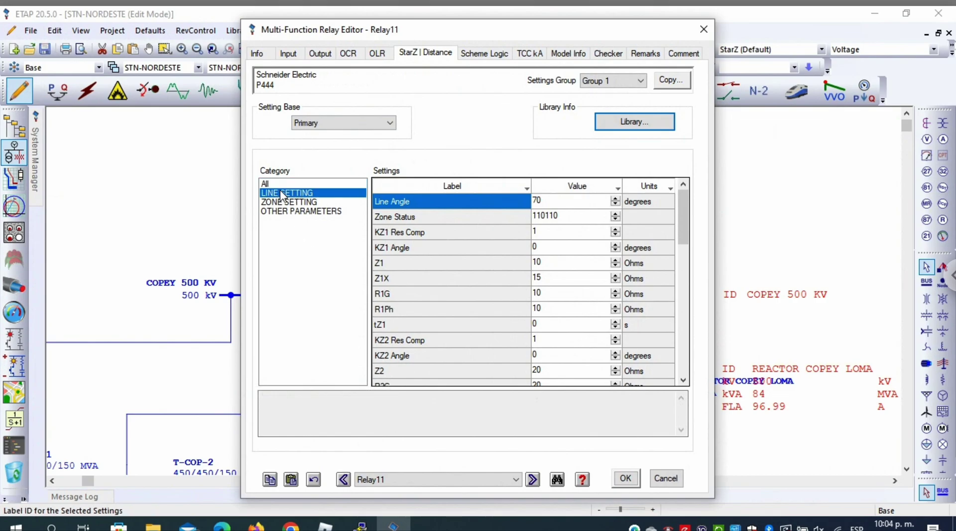
{"action": "left_click", "coordinate": [298, 202]}
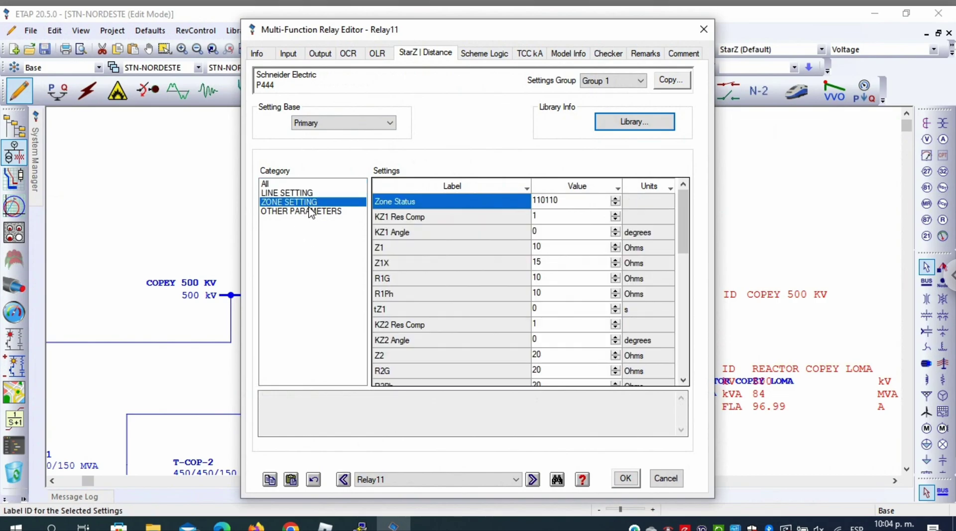
{"action": "left_click", "coordinate": [315, 211]}
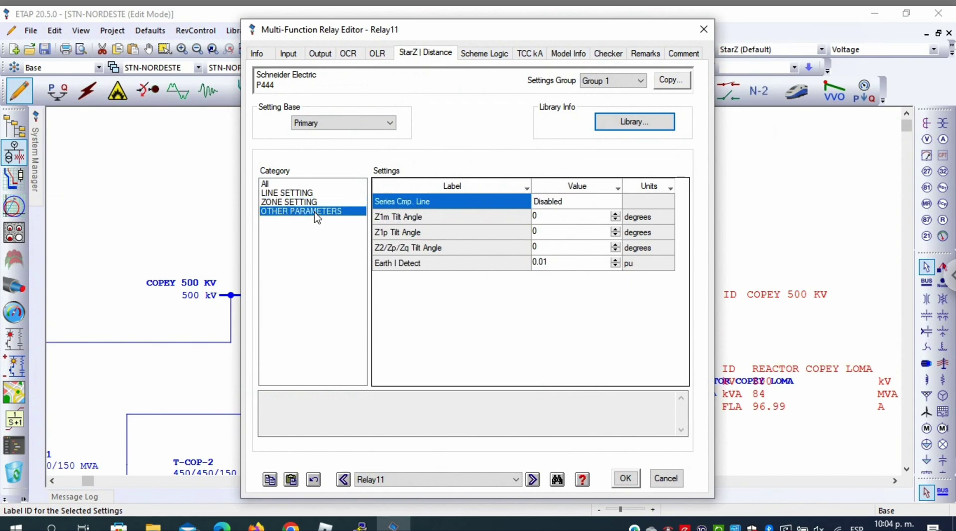
{"action": "left_click", "coordinate": [308, 194]}
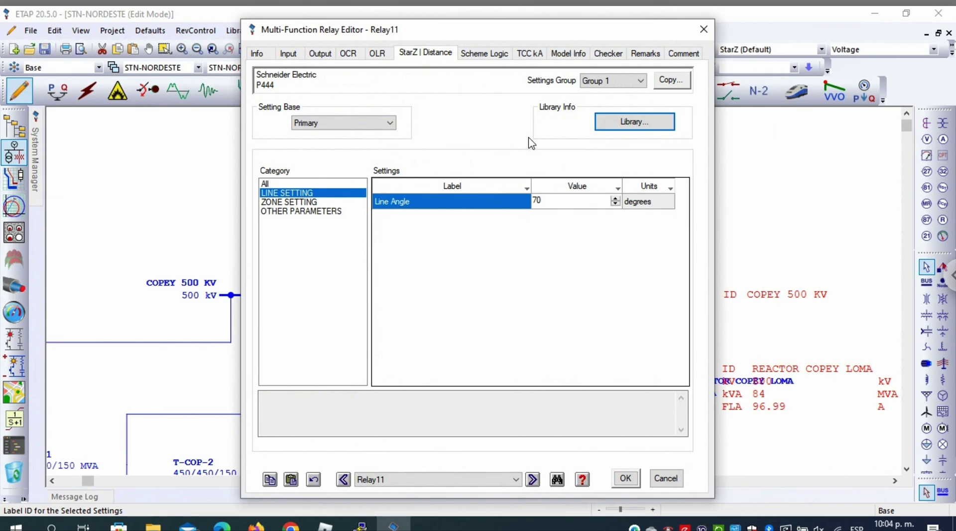
{"action": "left_click", "coordinate": [627, 479]}
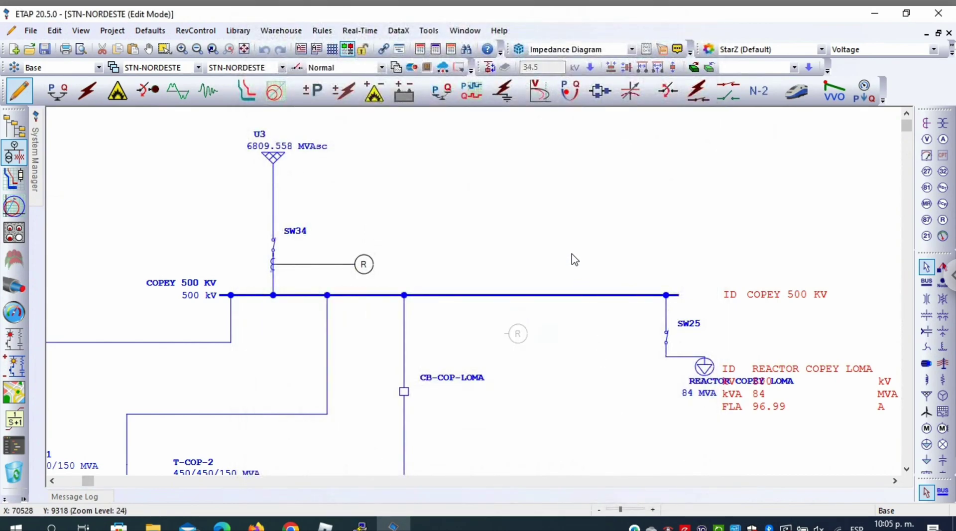
Step: Place a current transformer on the line between the COPEY 500 KV bus and the CB-COP-LOMA breaker
{"action": "left_click", "coordinate": [926, 124]}
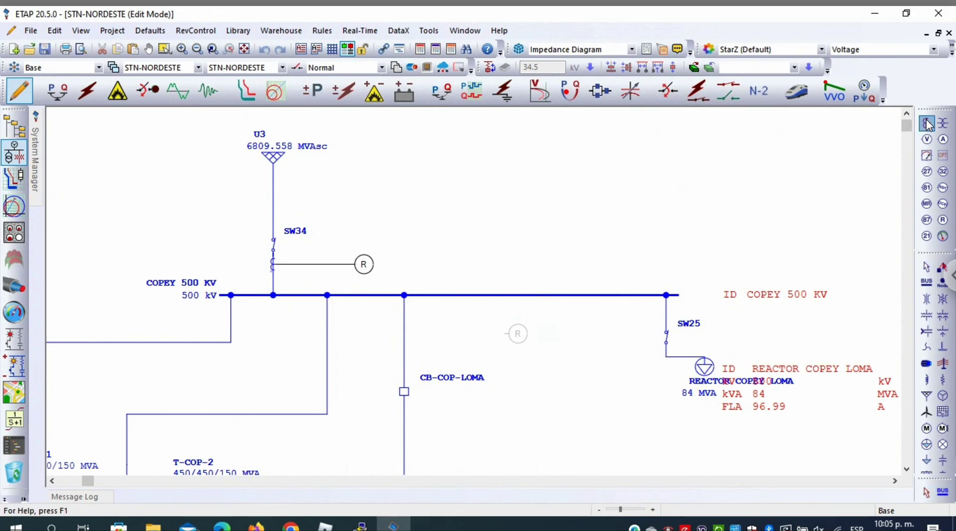
{"action": "left_click", "coordinate": [406, 328]}
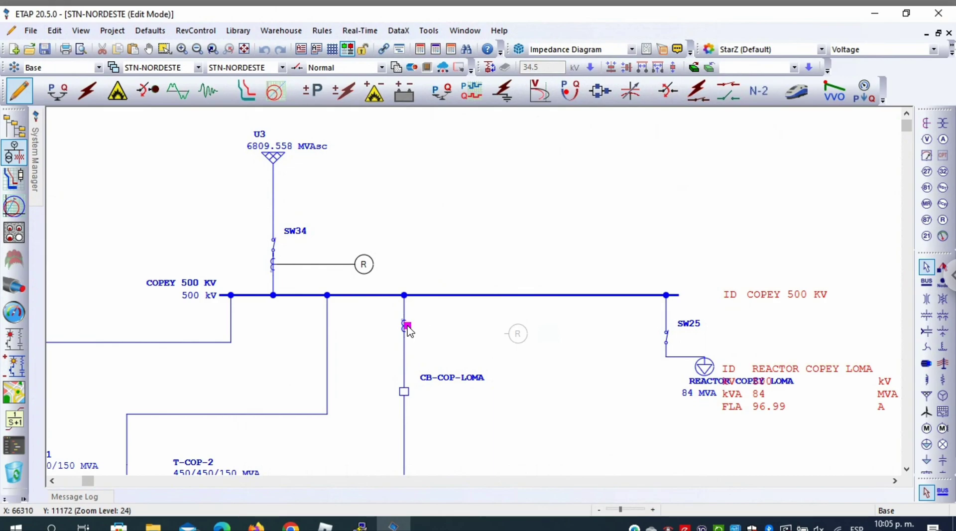
Step: Reverse the polarity of the new current transformer above CB-COP-LOMA
{"action": "left_click", "coordinate": [182, 48]}
{"action": "left_click_drag", "start_coordinate": [414, 309], "coordinate": [747, 420]}
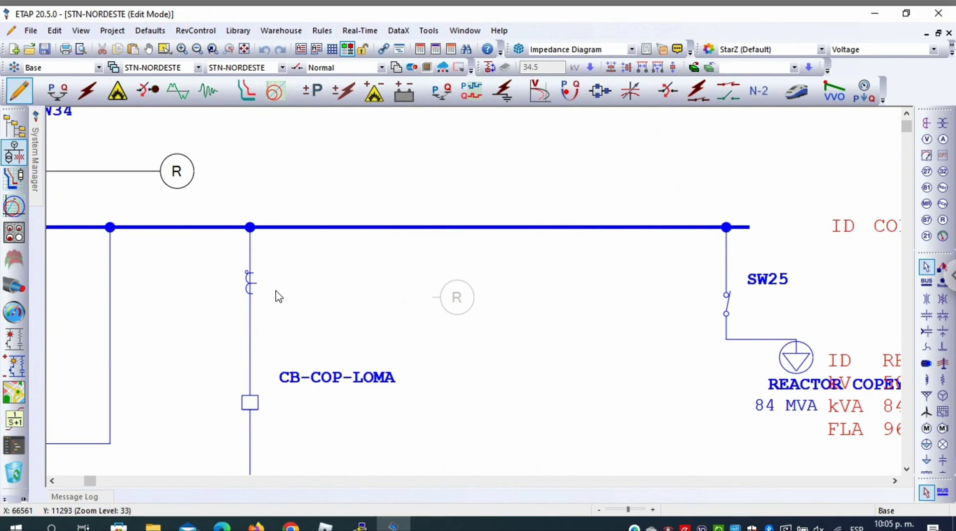
{"action": "double_click", "coordinate": [249, 285]}
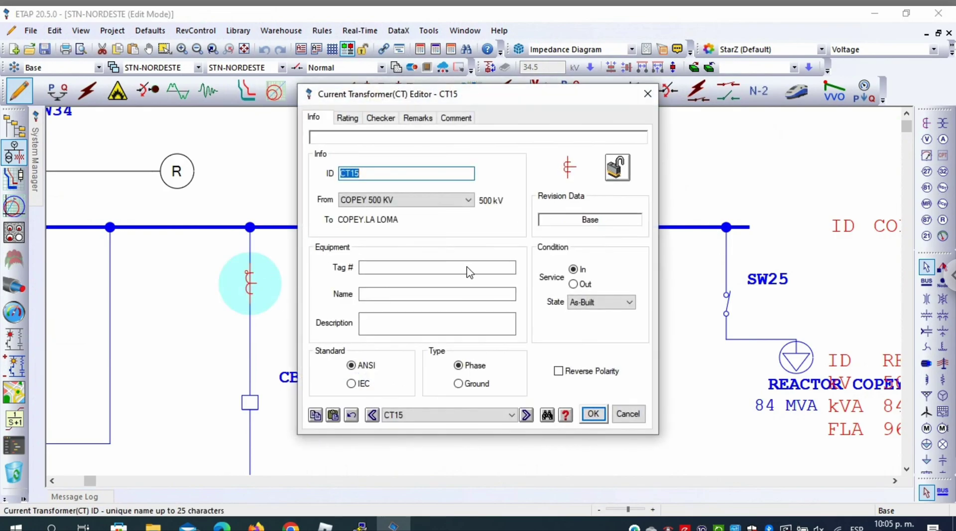
{"action": "left_click", "coordinate": [560, 373]}
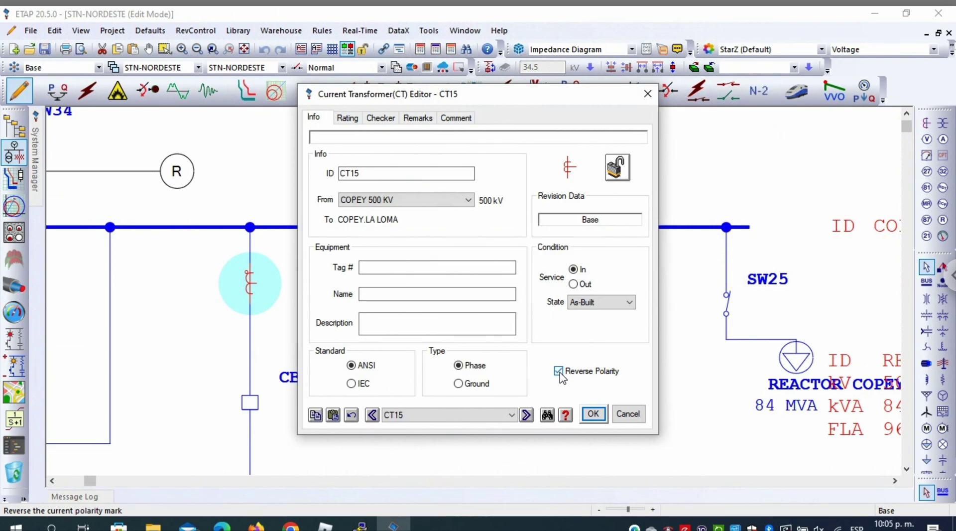
{"action": "left_click", "coordinate": [593, 414]}
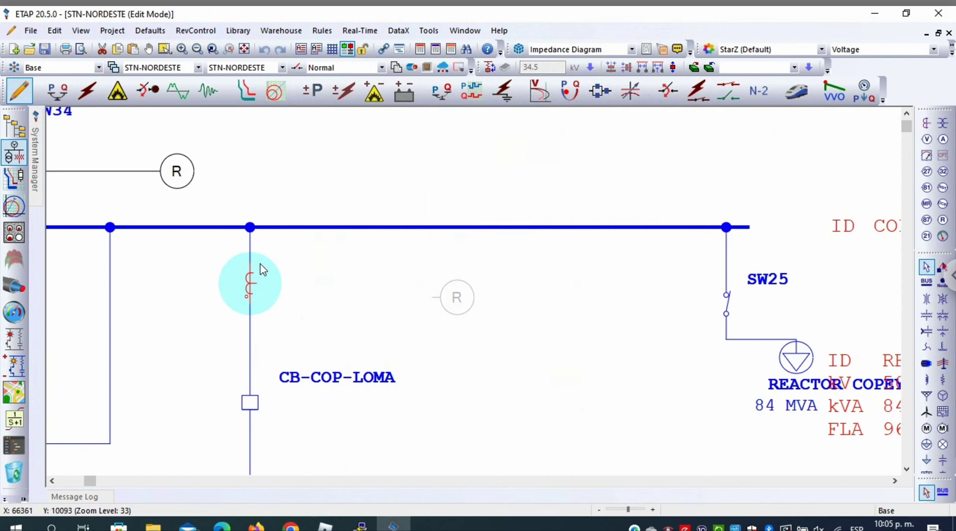
Step: Turn off reverse polarity for the current transformer above CB-COP-LOMA
{"action": "double_click", "coordinate": [251, 287]}
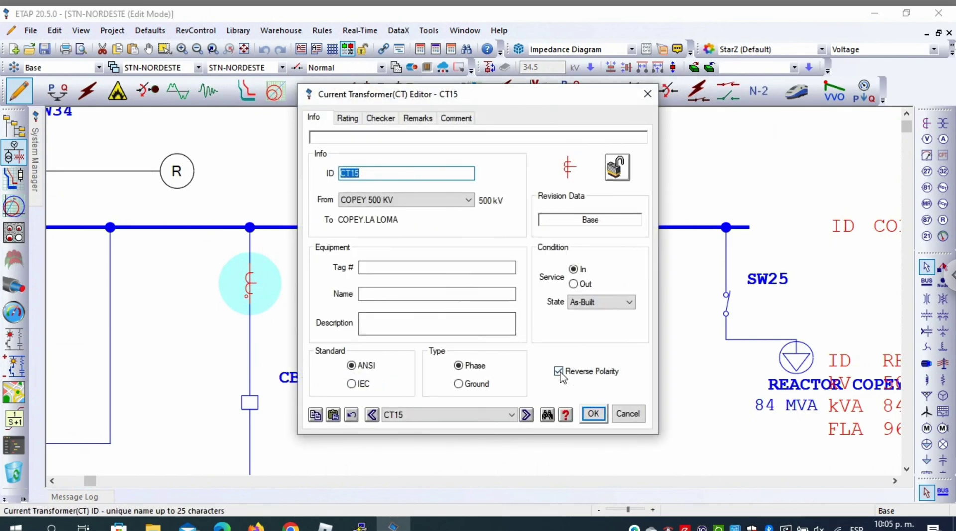
{"action": "left_click", "coordinate": [594, 415]}
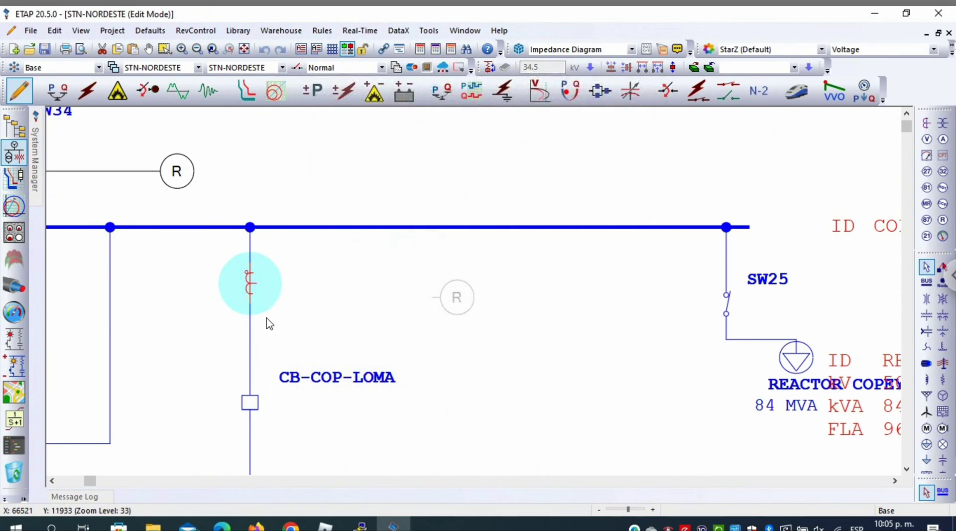
{"action": "double_click", "coordinate": [257, 288]}
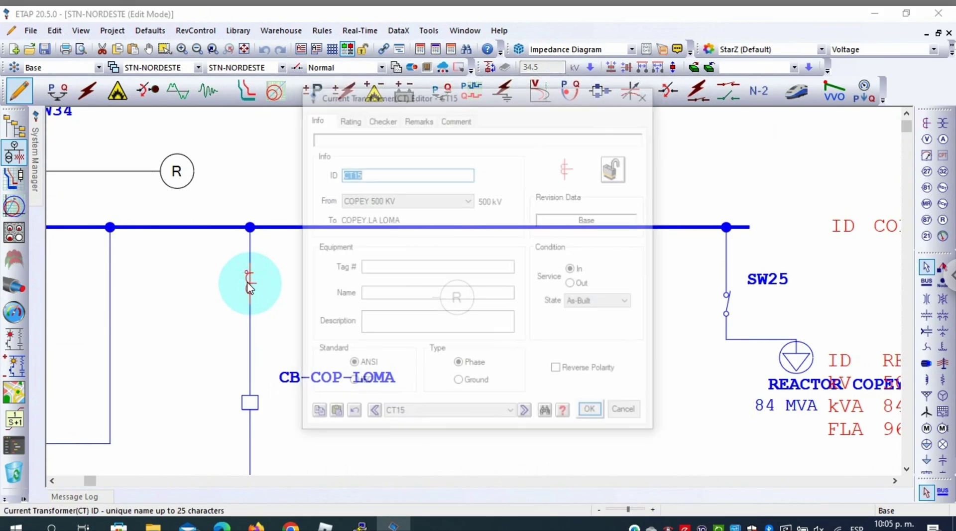
{"action": "left_click", "coordinate": [648, 94]}
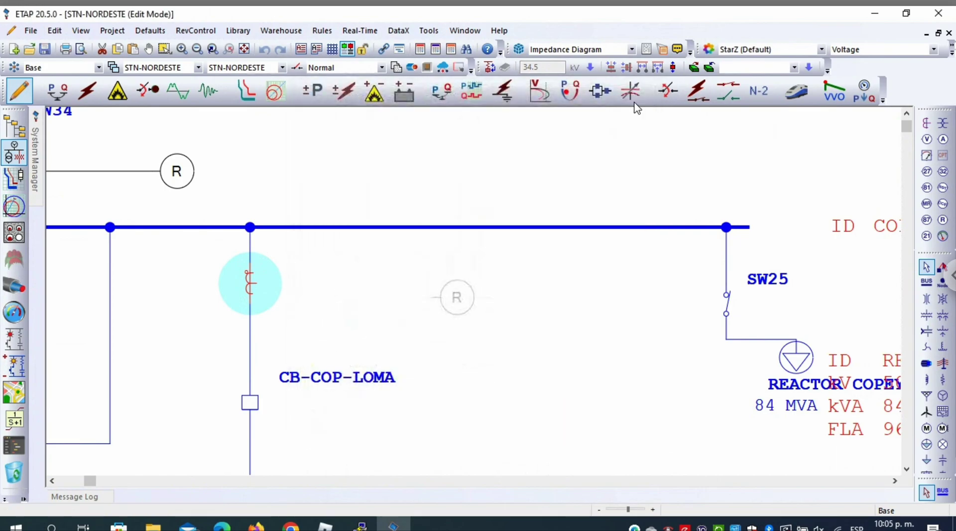
Step: Examine the current transformer's ratio, class and burden ratings without changing them
{"action": "double_click", "coordinate": [249, 283]}
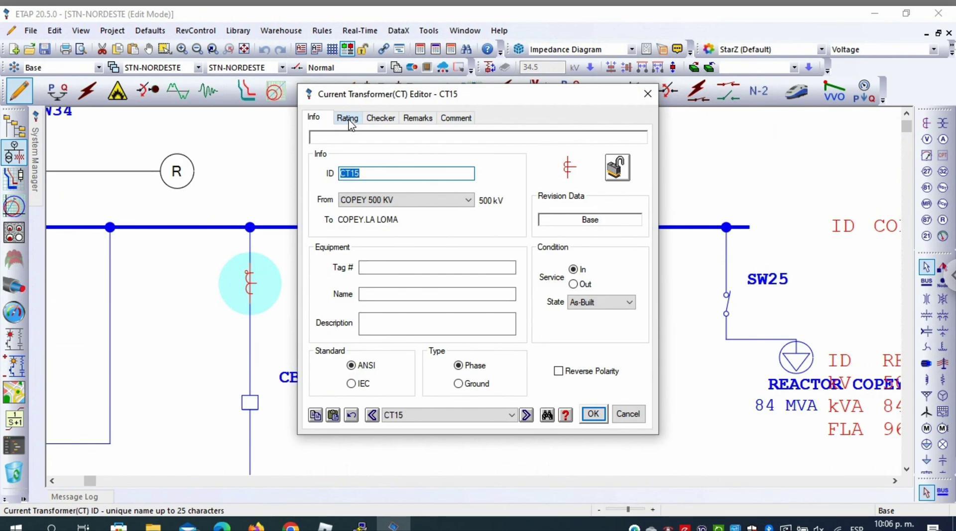
{"action": "left_click", "coordinate": [348, 118]}
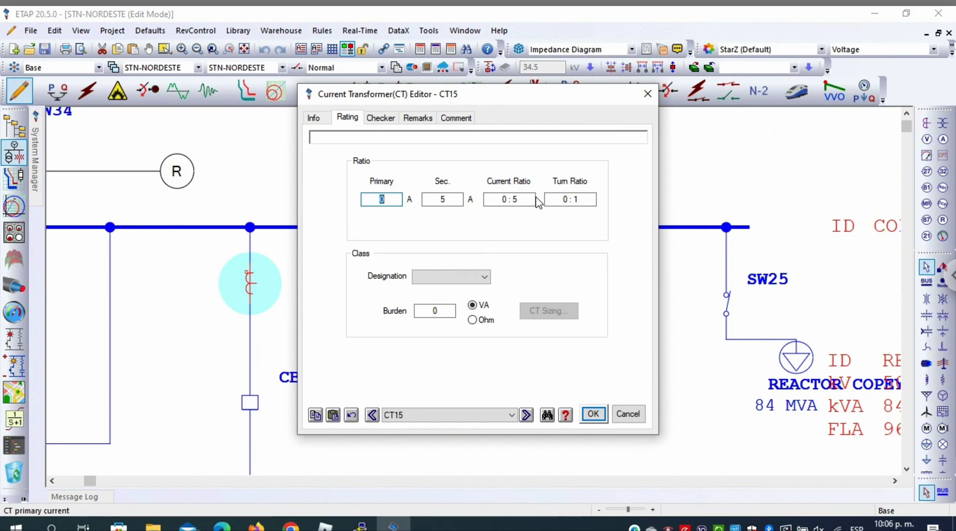
{"action": "left_click", "coordinate": [623, 413]}
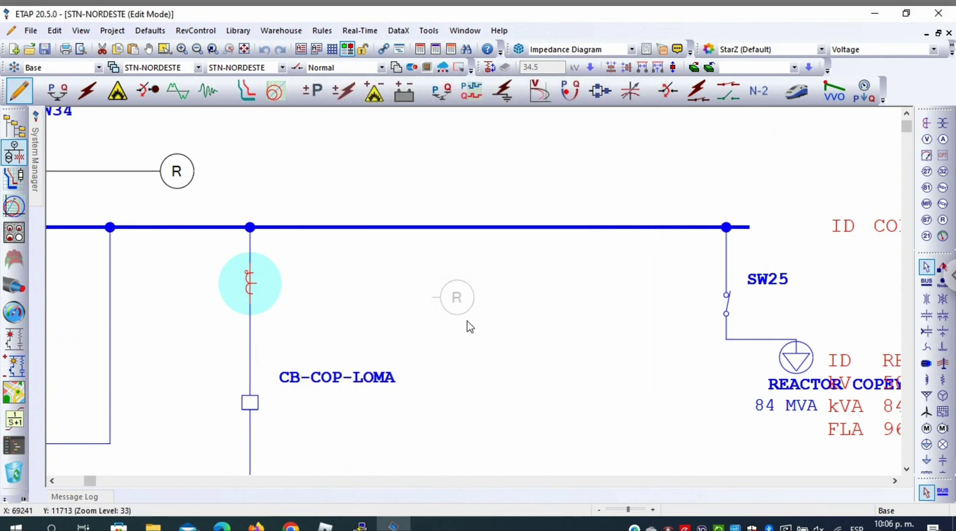
Step: Run a load flow study and set the primary current of the current transformer above CB-COP-LOMA to 400 A
{"action": "left_click", "coordinate": [58, 92]}
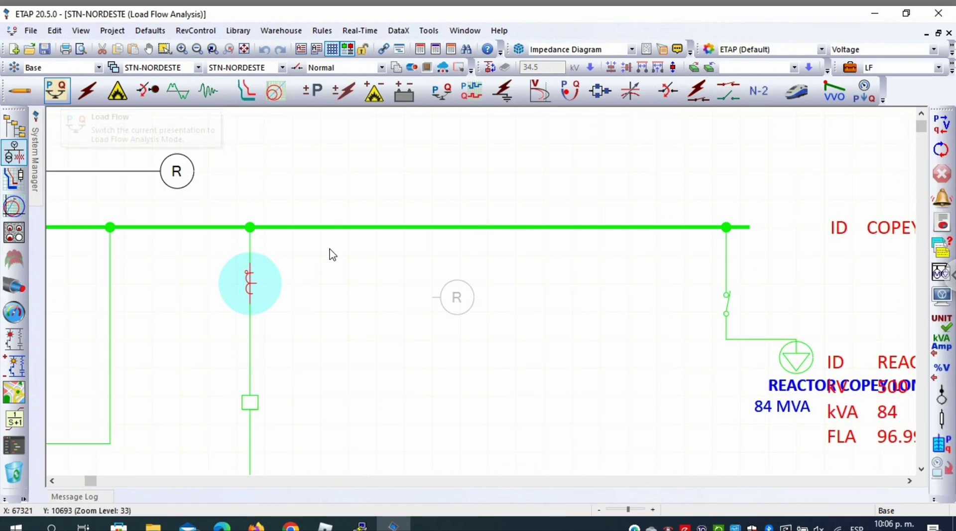
{"action": "left_click", "coordinate": [942, 125]}
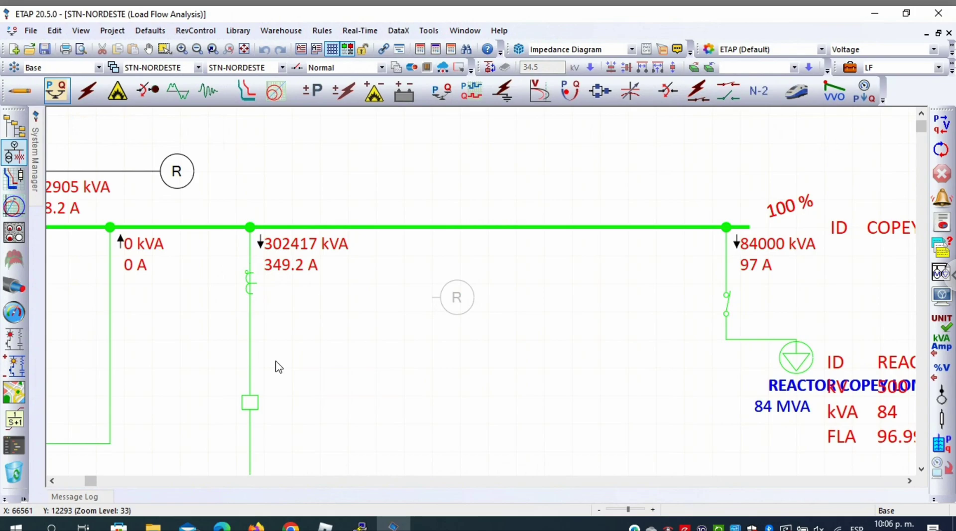
{"action": "double_click", "coordinate": [250, 283]}
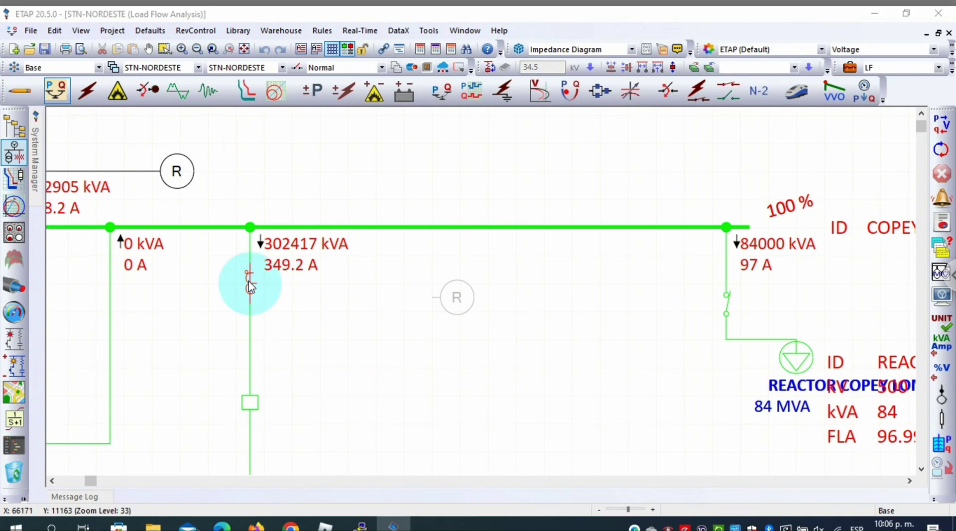
{"action": "left_click", "coordinate": [347, 118]}
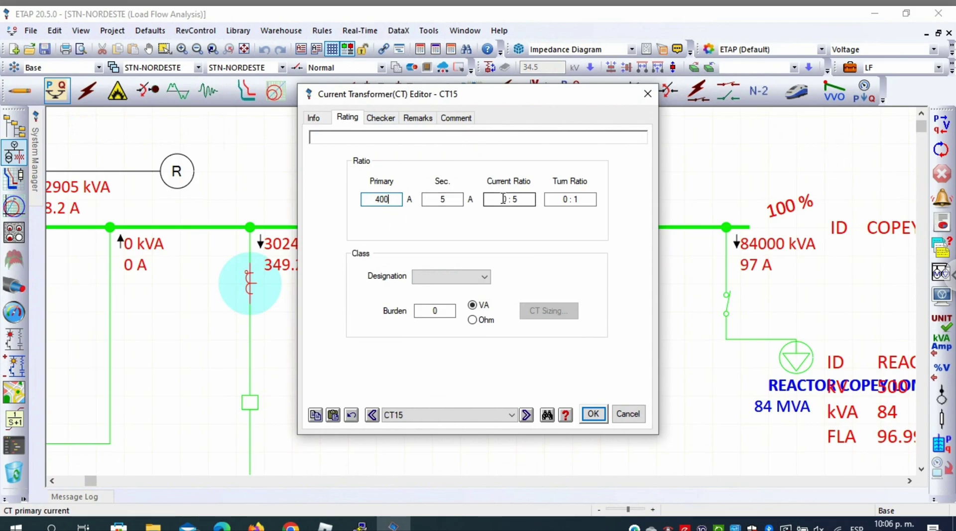
{"action": "key", "text": "Tab"}
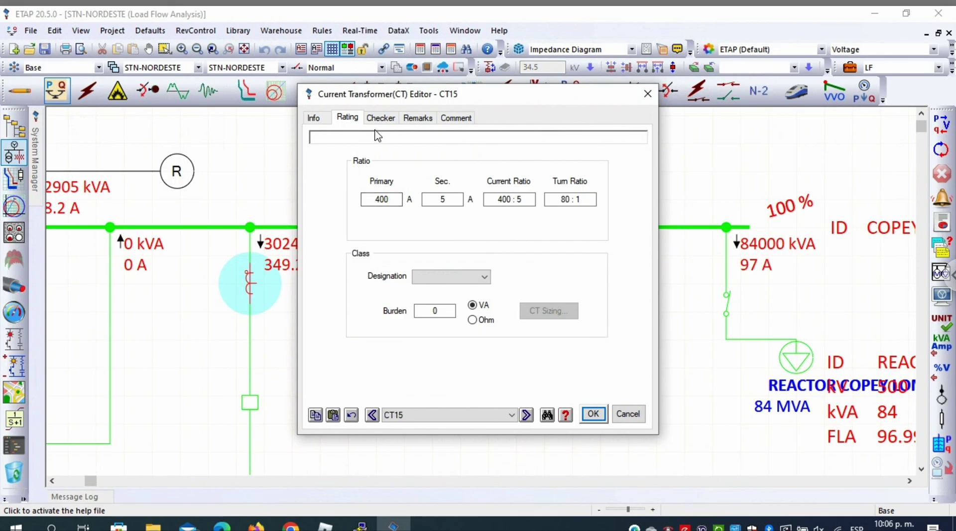
{"action": "left_click", "coordinate": [313, 118]}
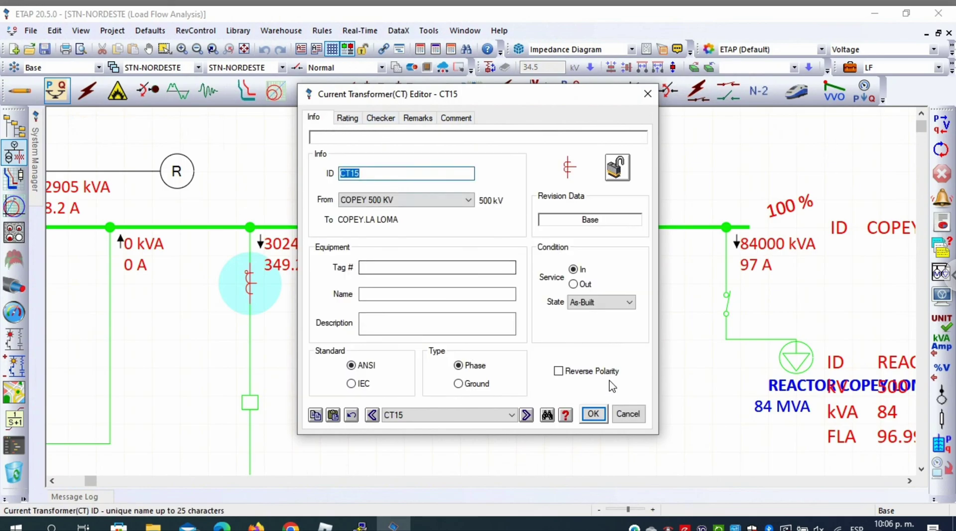
{"action": "left_click", "coordinate": [594, 414]}
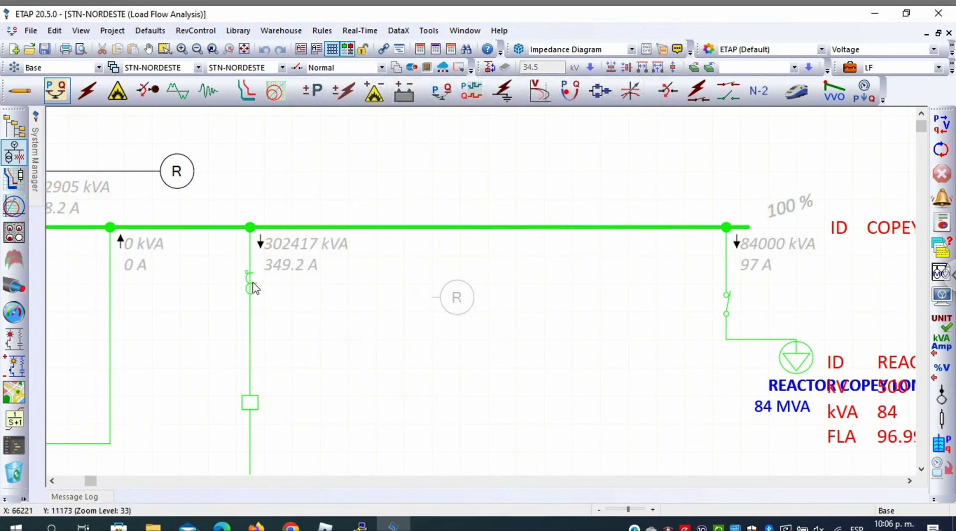
Step: Return to edit mode, connect the current transformer to relay R-COP-LOMA-1 and align the relay so the connector runs straight
{"action": "left_click", "coordinate": [26, 91]}
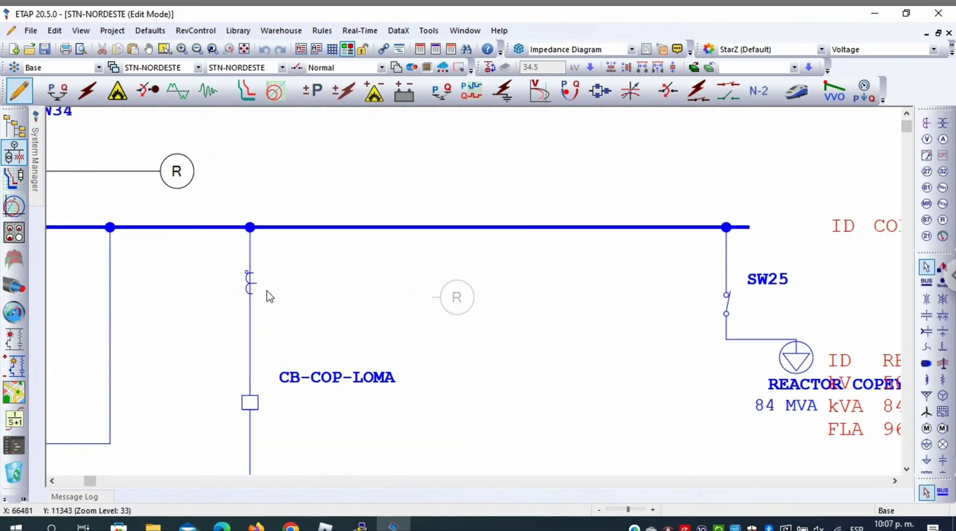
{"action": "left_click_drag", "start_coordinate": [257, 284], "coordinate": [434, 298]}
{"action": "left_click", "coordinate": [520, 392]}
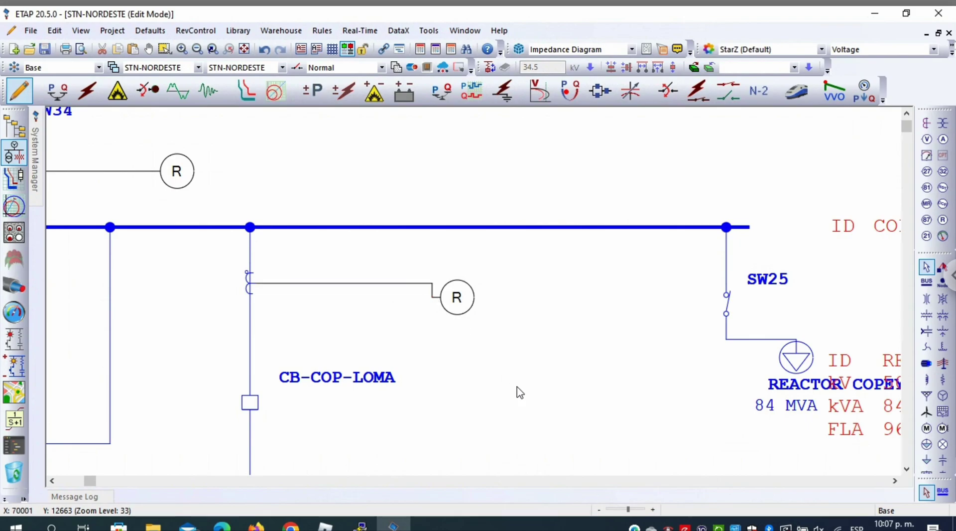
{"action": "left_click_drag", "start_coordinate": [460, 304], "coordinate": [462, 291]}
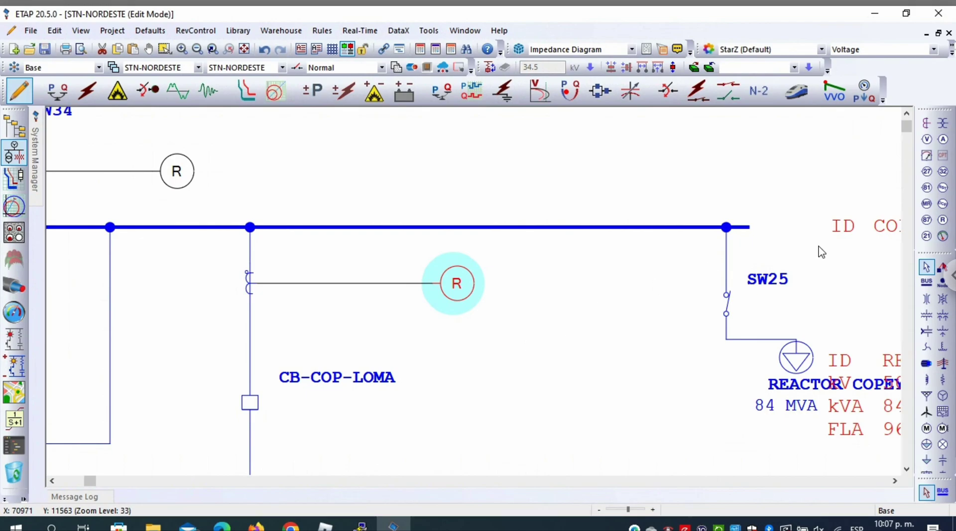
Step: Place a potential transformer above the COPEY 500 KV bus and connect it to the bus
{"action": "left_click", "coordinate": [943, 125]}
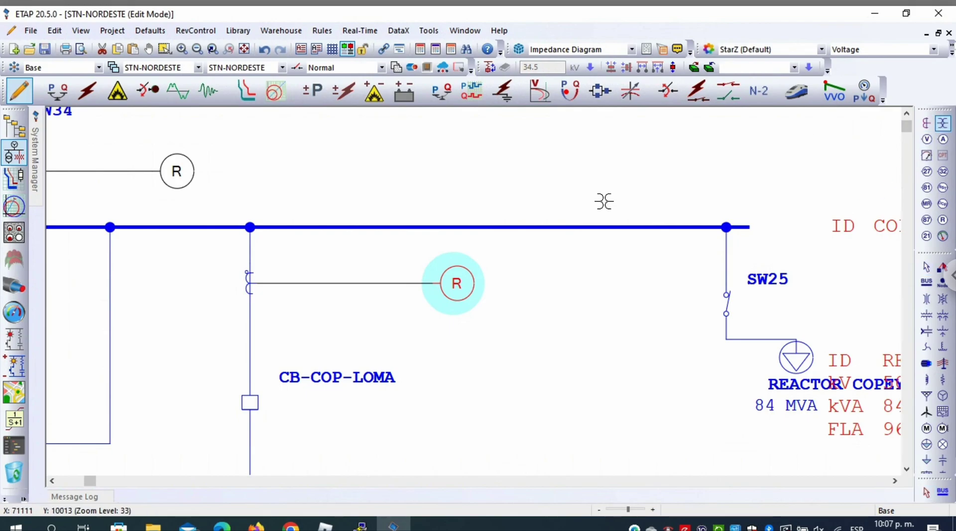
{"action": "left_click", "coordinate": [576, 161]}
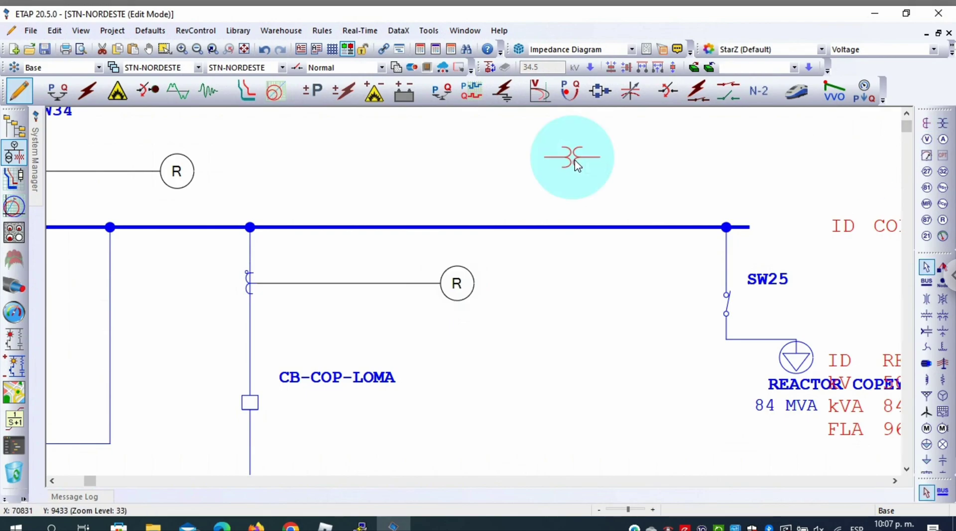
{"action": "right_click", "coordinate": [577, 164]}
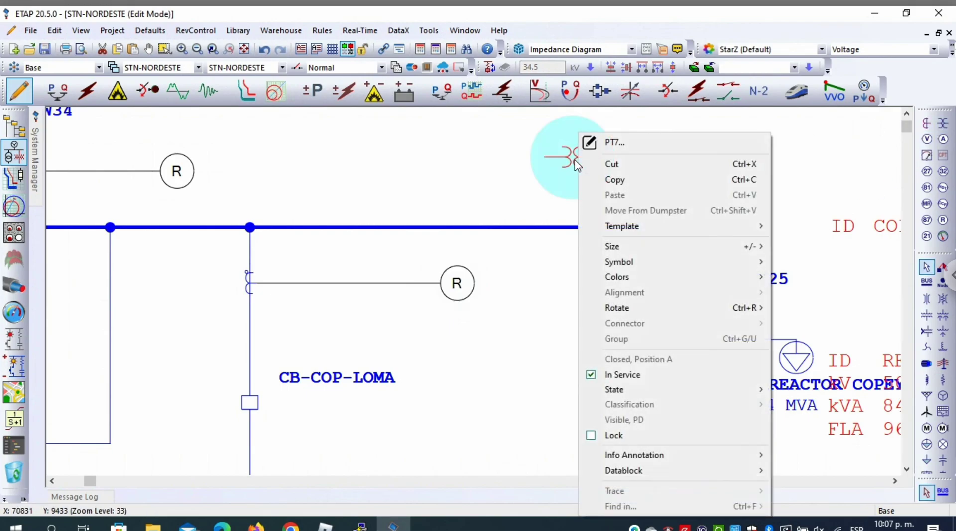
{"action": "left_click", "coordinate": [550, 169]}
{"action": "left_click_drag", "start_coordinate": [549, 165], "coordinate": [489, 227]}
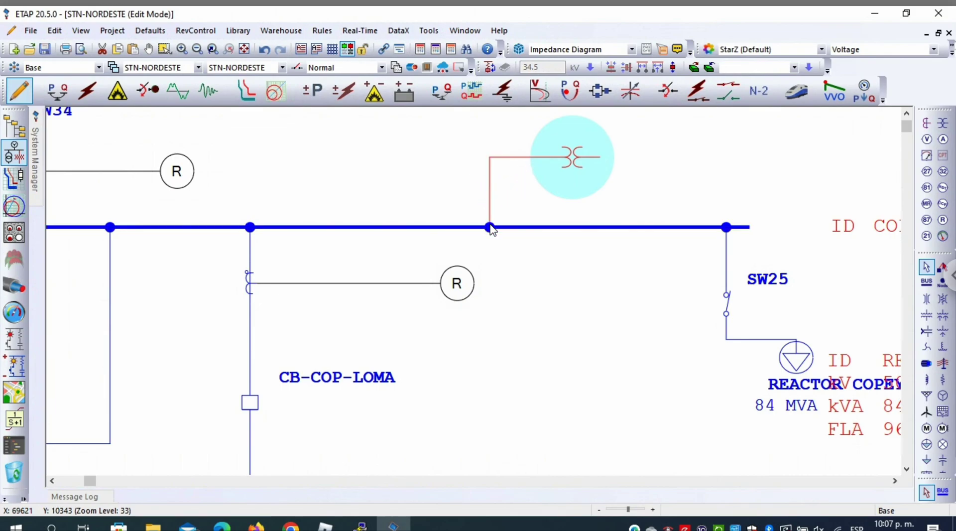
Step: Rotate the new potential transformer to vertical and connect its free end to R-COP-LOMA-1, routing the connector clear of the transformer symbol
{"action": "right_click", "coordinate": [571, 161]}
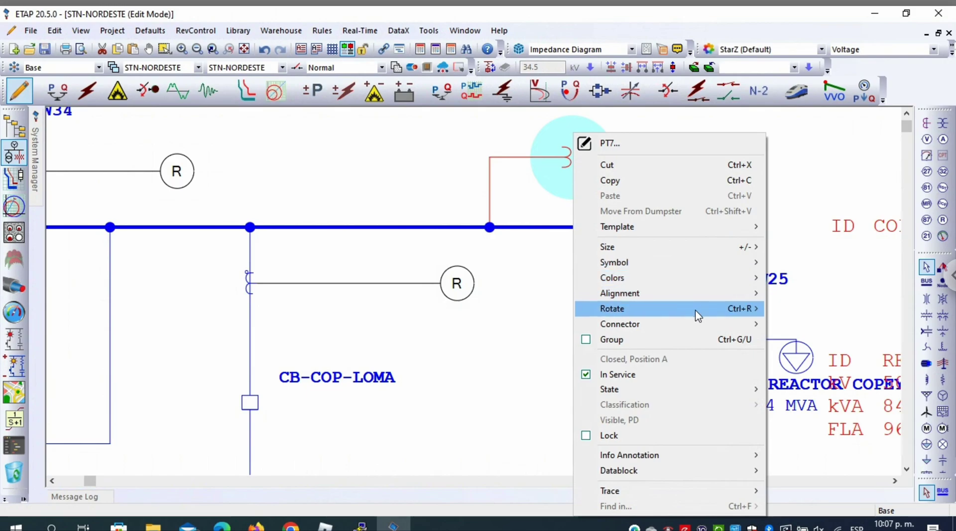
{"action": "mouse_move", "coordinate": [696, 316]}
{"action": "left_click", "coordinate": [807, 329]}
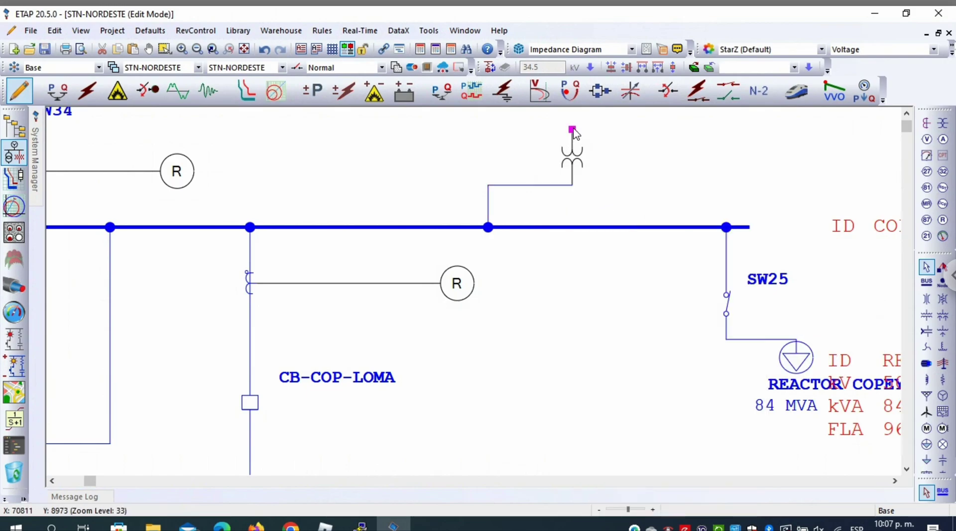
{"action": "left_click_drag", "start_coordinate": [572, 130], "coordinate": [453, 306]}
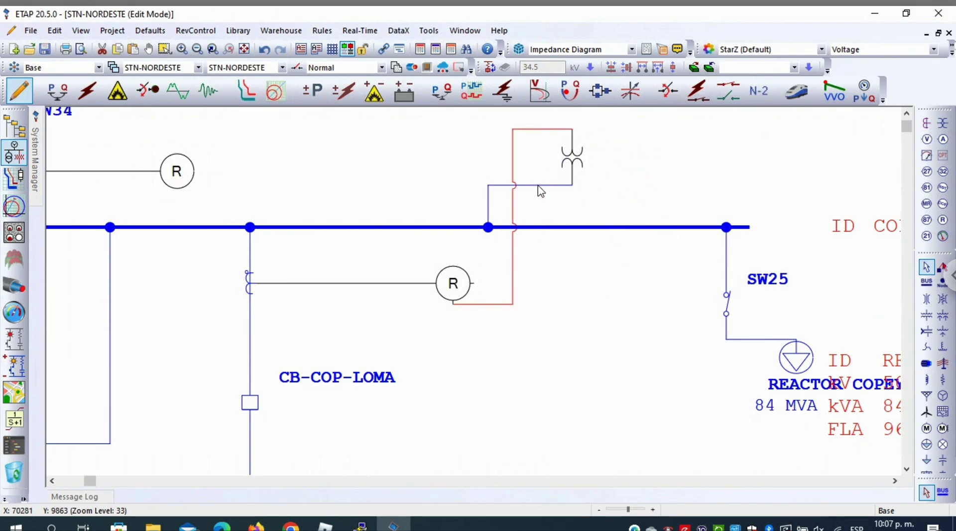
{"action": "left_click_drag", "start_coordinate": [516, 171], "coordinate": [576, 168]}
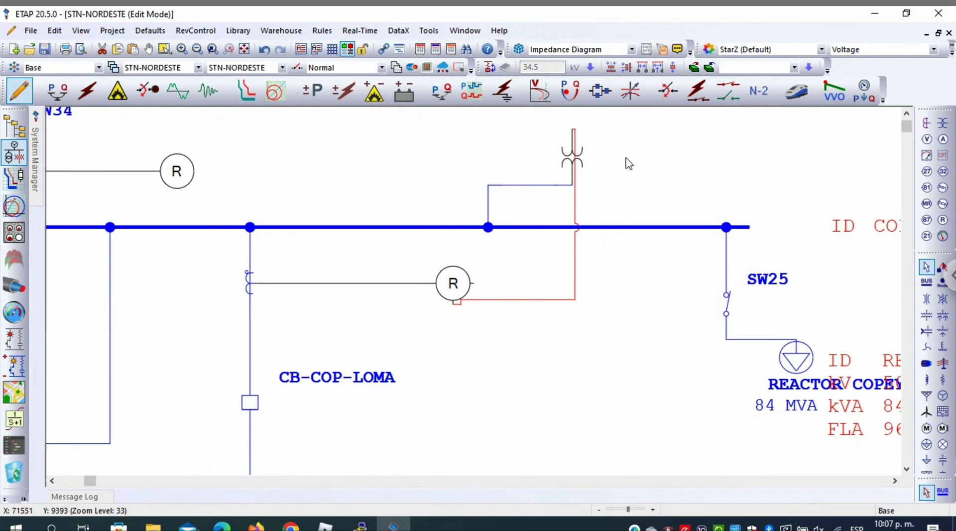
{"action": "left_click_drag", "start_coordinate": [576, 211], "coordinate": [625, 207]}
Step: Set the potential transformer's rated primary voltage to 540 kV
{"action": "double_click", "coordinate": [574, 160]}
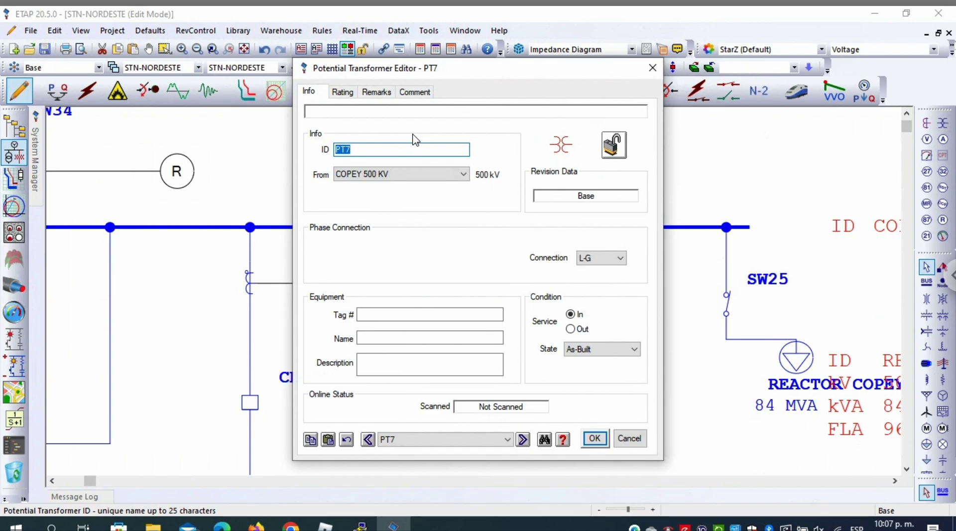
{"action": "left_click", "coordinate": [349, 94]}
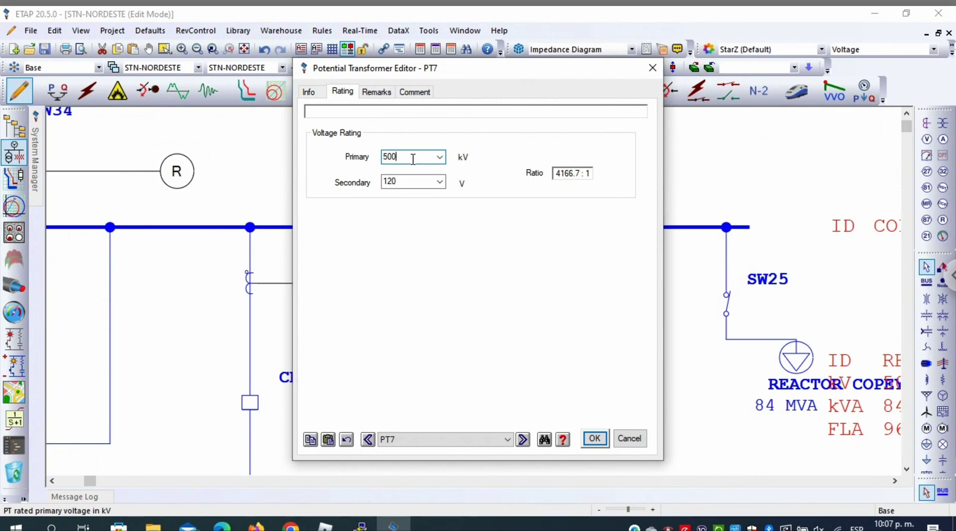
{"action": "key", "text": "BackSpace"}
{"action": "key", "text": "BackSpace"}
{"action": "type", "text": "40"}
{"action": "key", "text": "Tab"}
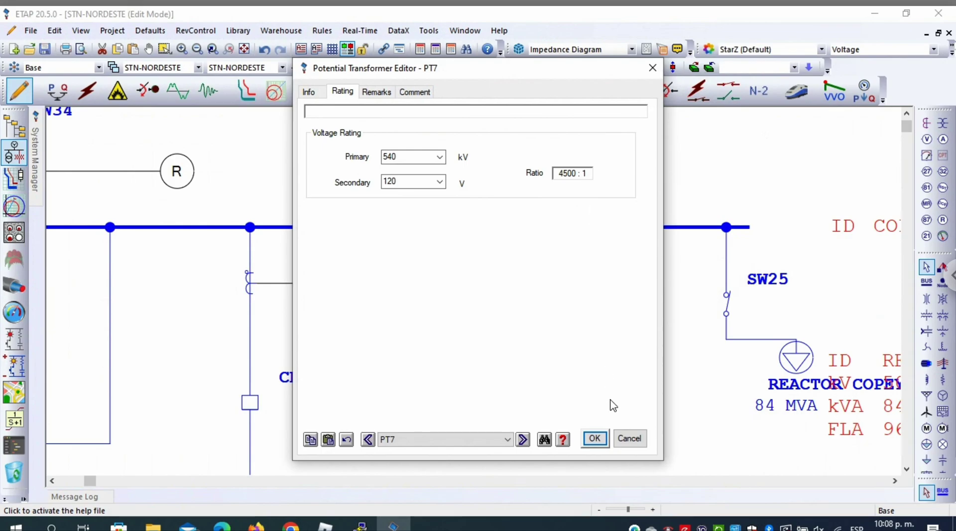
{"action": "left_click", "coordinate": [312, 93]}
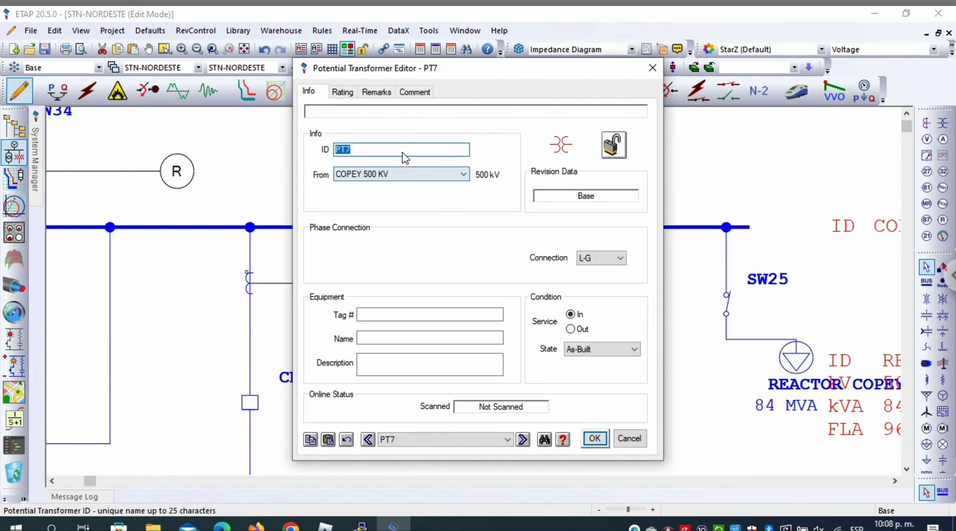
{"action": "left_click", "coordinate": [600, 440]}
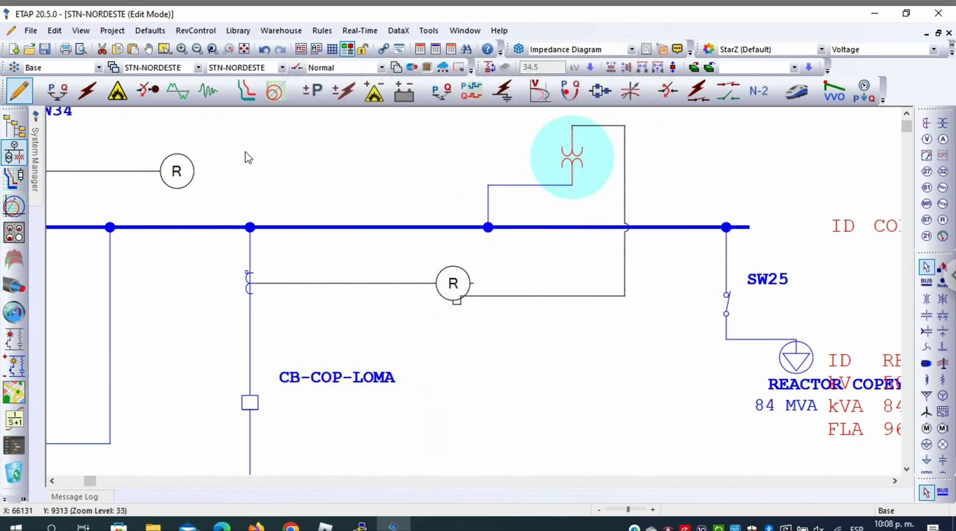
Step: Connect relay R-COP-LOMA2 to the same potential transformer and reroute the R-COP-LOMA-1 voltage connector lower beneath the relay
{"action": "left_click", "coordinate": [176, 171]}
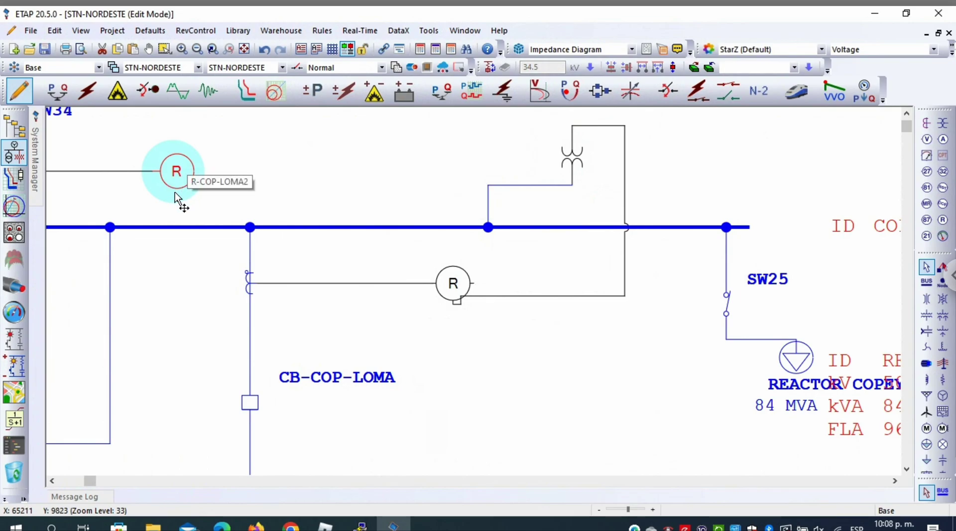
{"action": "left_click_drag", "start_coordinate": [174, 194], "coordinate": [573, 130]}
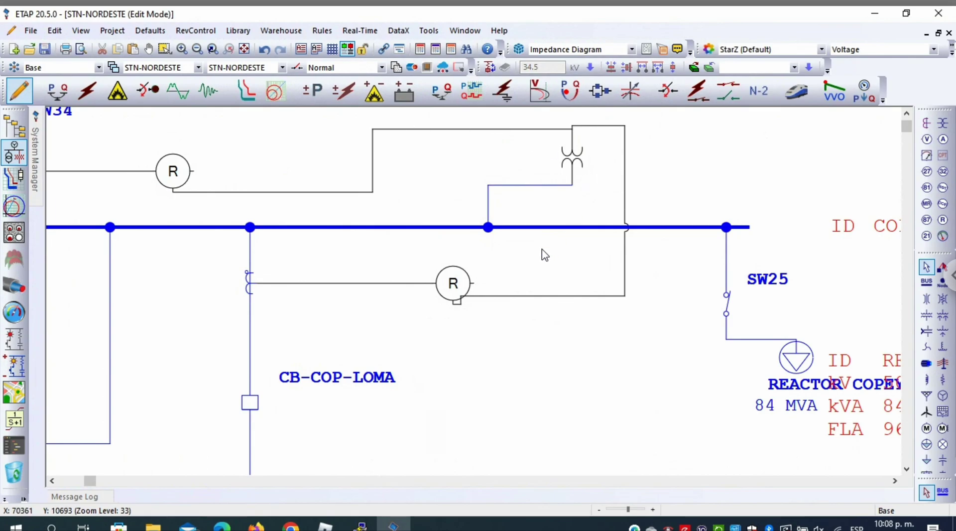
{"action": "left_click_drag", "start_coordinate": [546, 297], "coordinate": [550, 327]}
Step: Assign CT15 to both the phase and ground current inputs of relay R-COP-LOMA-1
{"action": "left_click", "coordinate": [456, 286]}
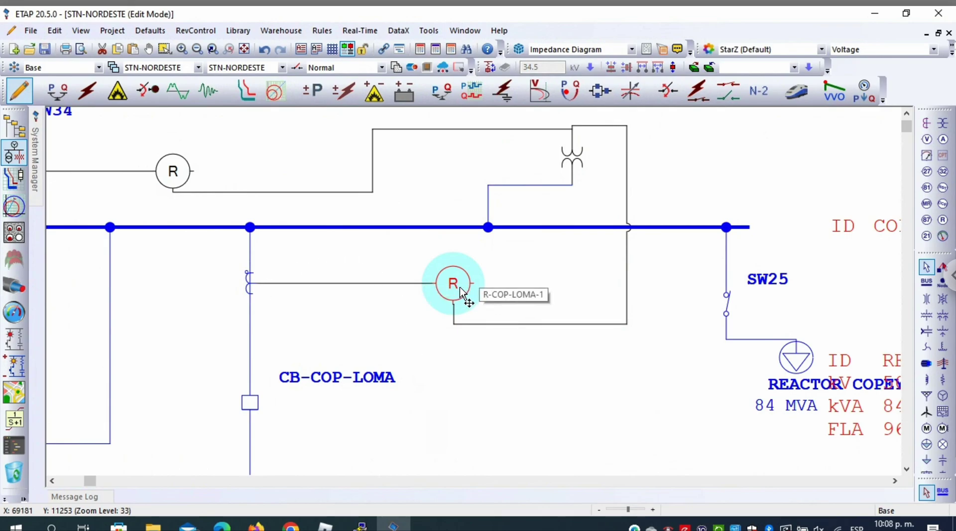
{"action": "double_click", "coordinate": [459, 287]}
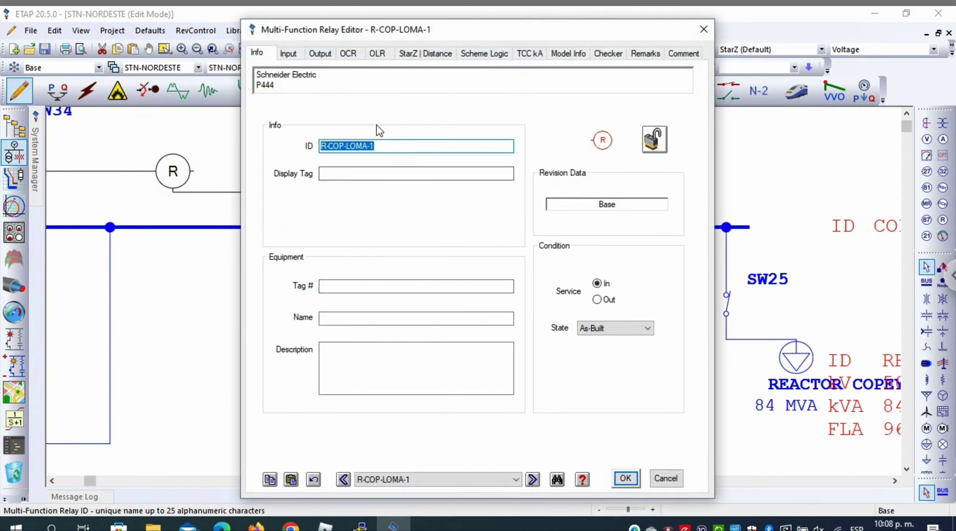
{"action": "left_click", "coordinate": [290, 56]}
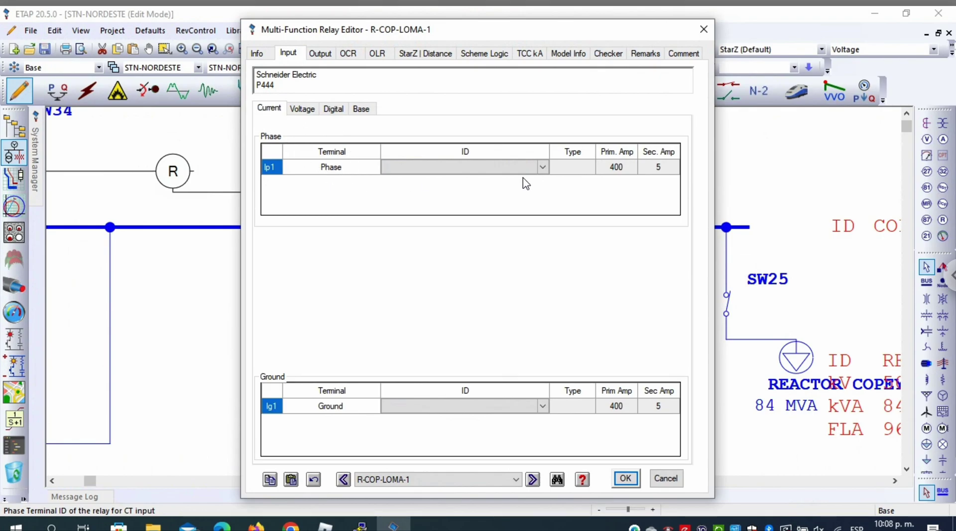
{"action": "left_click", "coordinate": [543, 170]}
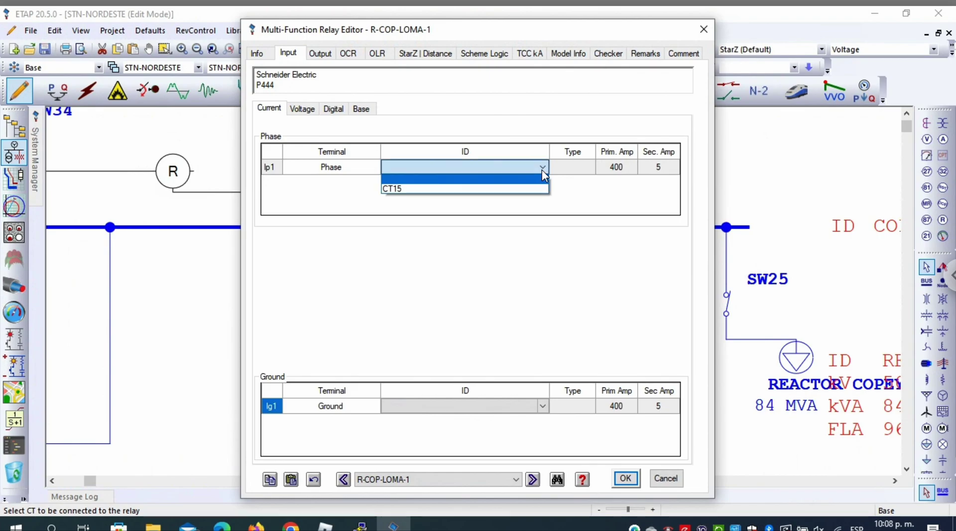
{"action": "left_click", "coordinate": [499, 189]}
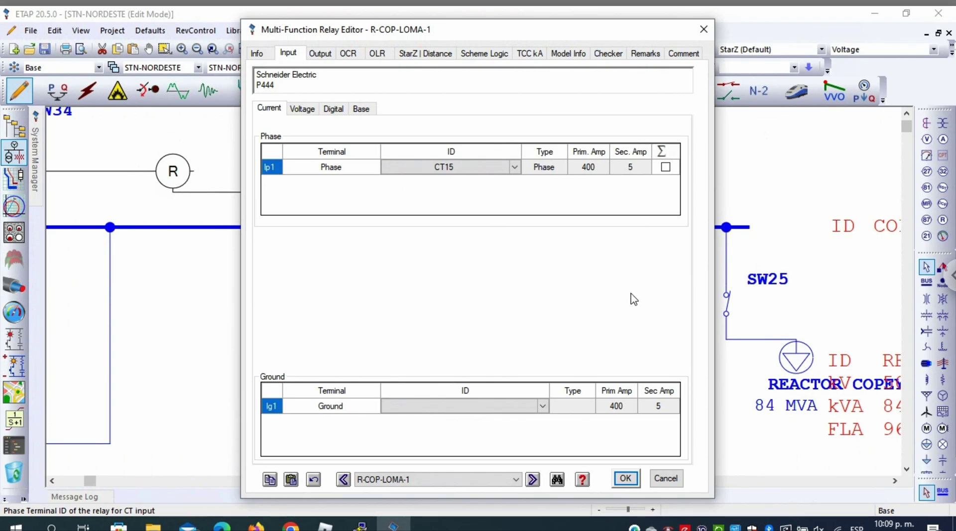
{"action": "left_click", "coordinate": [543, 407]}
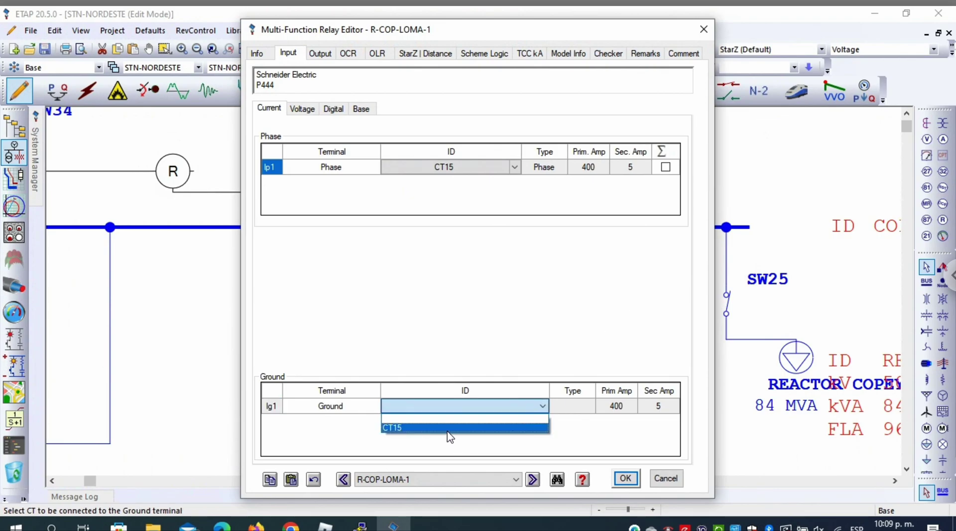
{"action": "left_click", "coordinate": [450, 430]}
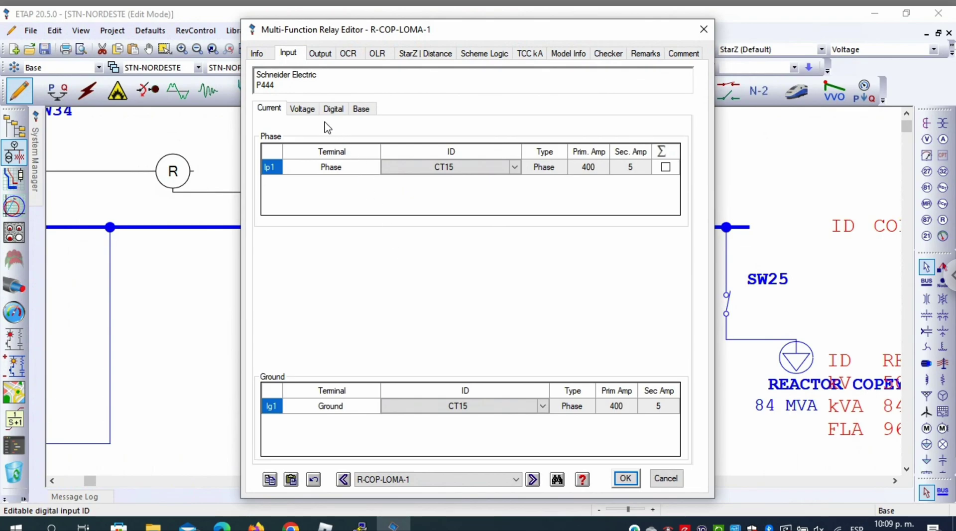
Step: Assign PT7 to the voltage input of relay R-COP-LOMA-1
{"action": "left_click", "coordinate": [303, 110]}
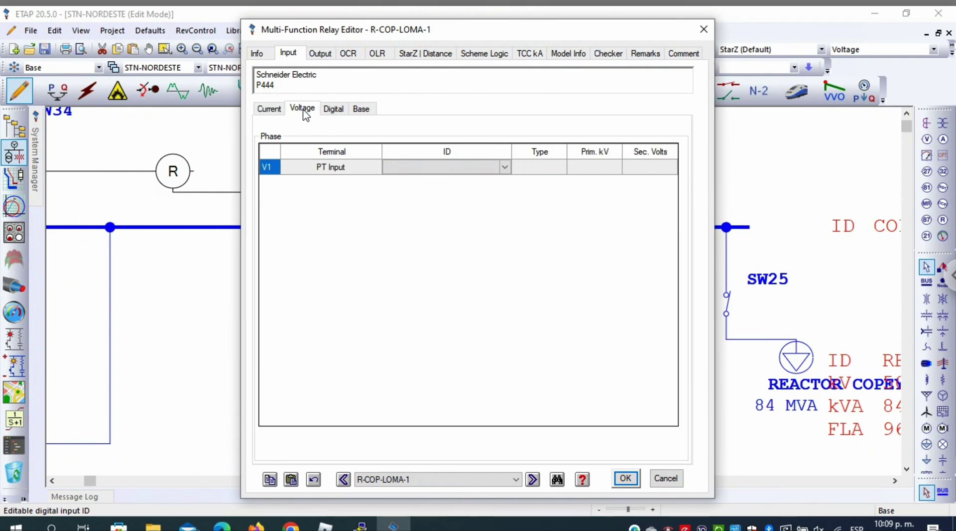
{"action": "left_click", "coordinate": [505, 169]}
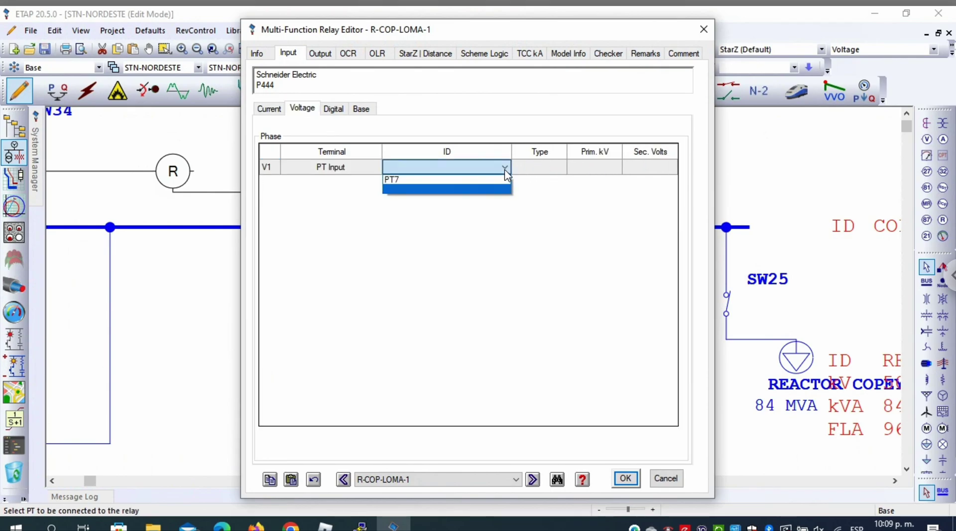
{"action": "left_click", "coordinate": [454, 181]}
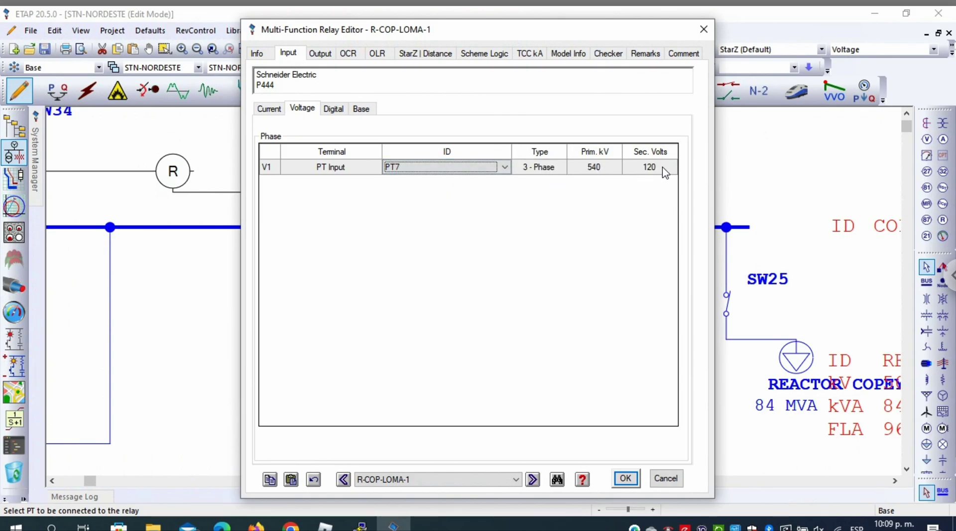
Step: Delete the existing digital input DI1 from relay R-COP-LOMA-1
{"action": "left_click", "coordinate": [341, 110]}
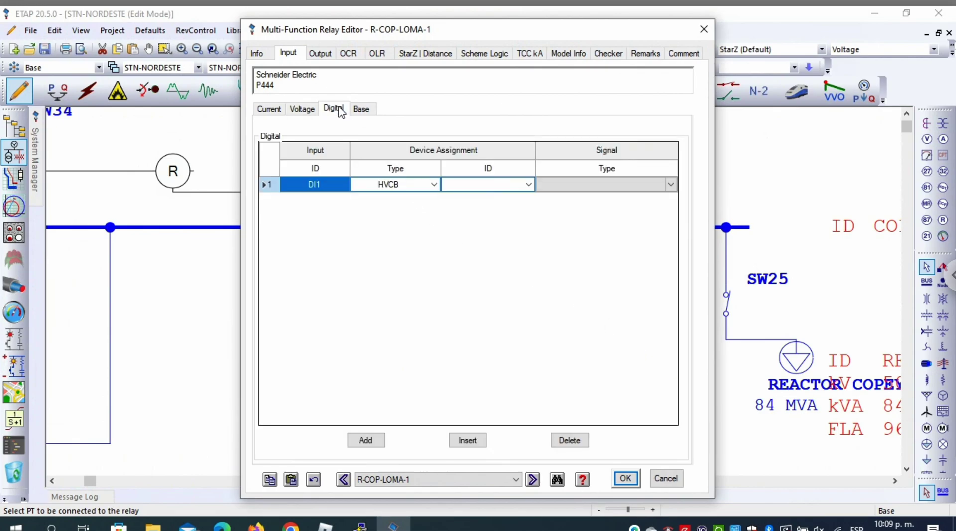
{"action": "left_click", "coordinate": [434, 185]}
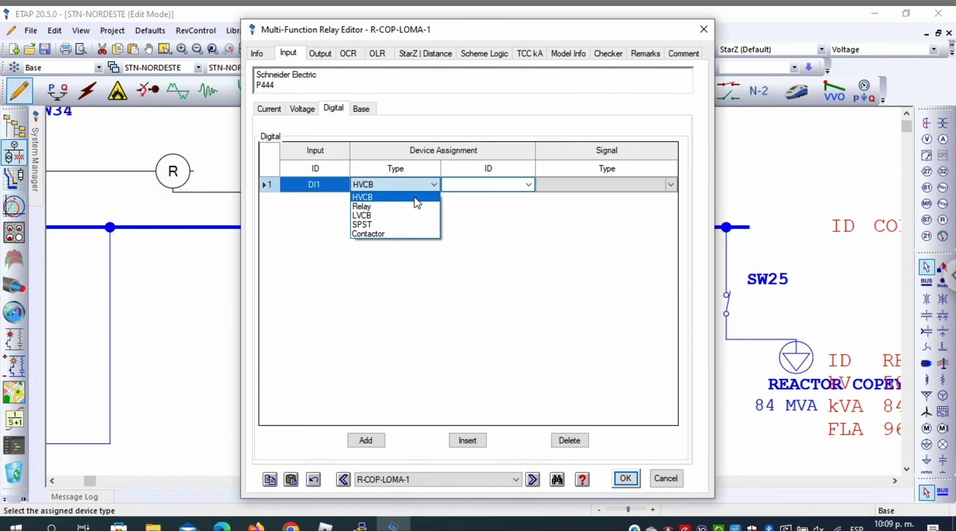
{"action": "left_click", "coordinate": [418, 198]}
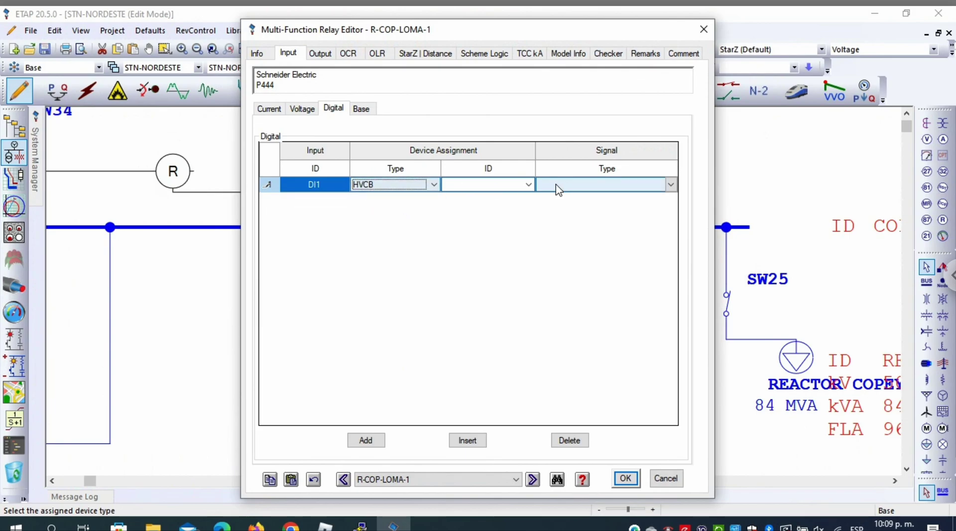
{"action": "left_click", "coordinate": [529, 185]}
{"action": "left_click", "coordinate": [543, 238]}
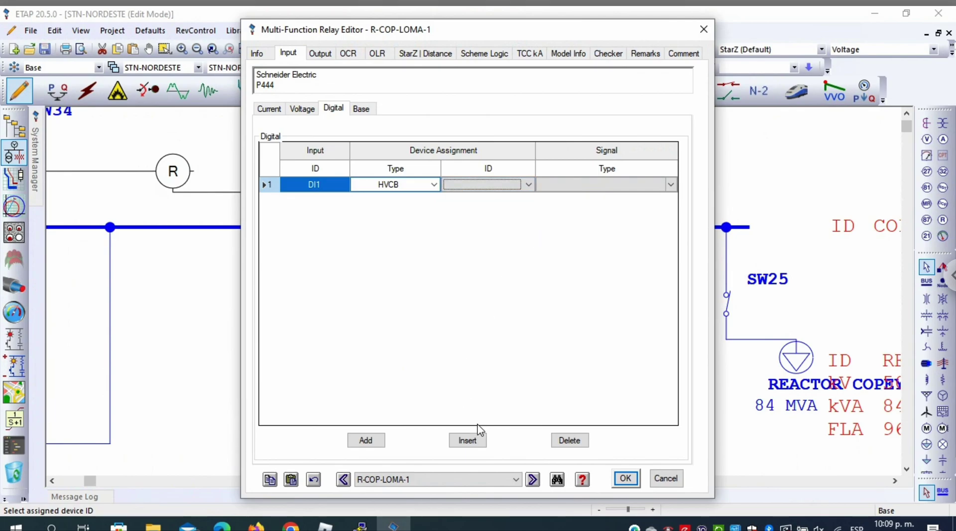
{"action": "left_click", "coordinate": [568, 440]}
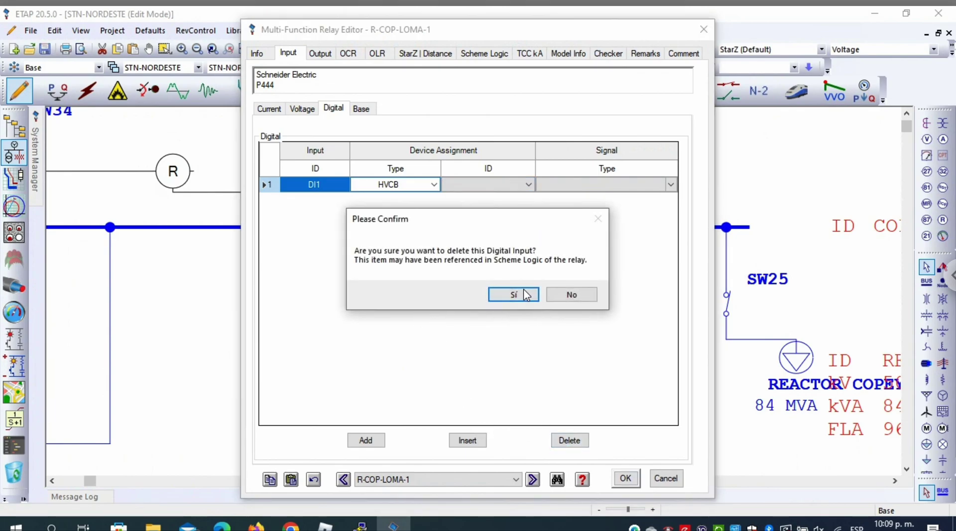
{"action": "left_click", "coordinate": [517, 294]}
Step: Add a digital input to relay R-COP-LOMA-1 and assign it to the HVCB device CB-COP-LOMA
{"action": "left_click", "coordinate": [371, 443]}
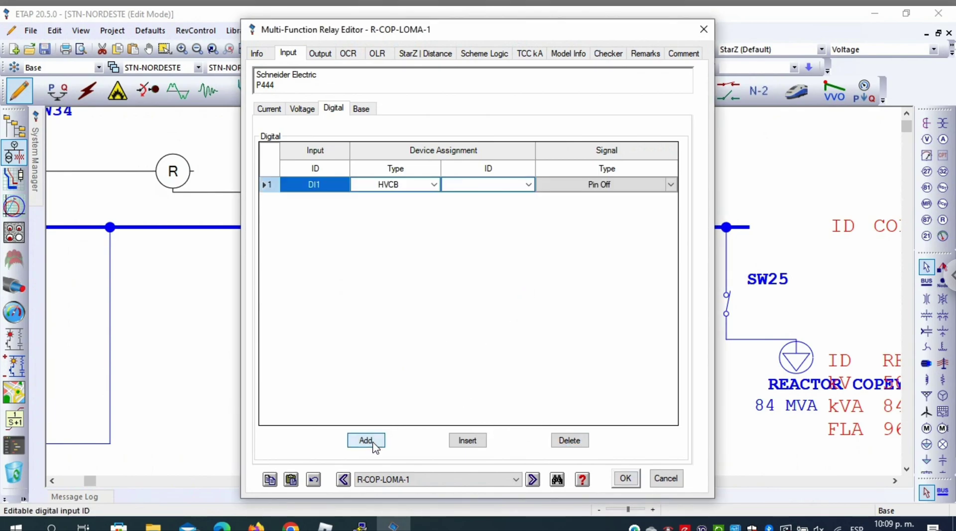
{"action": "left_click", "coordinate": [433, 184]}
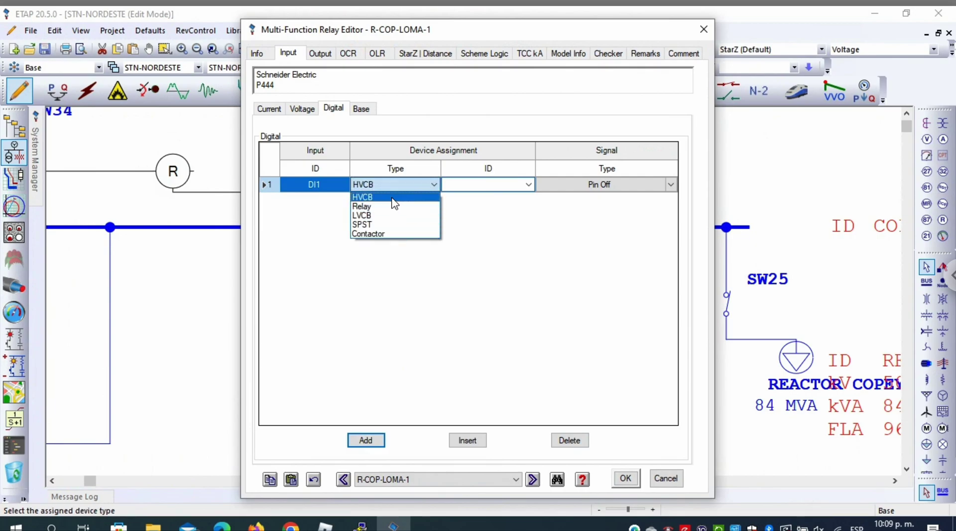
{"action": "left_click", "coordinate": [503, 212]}
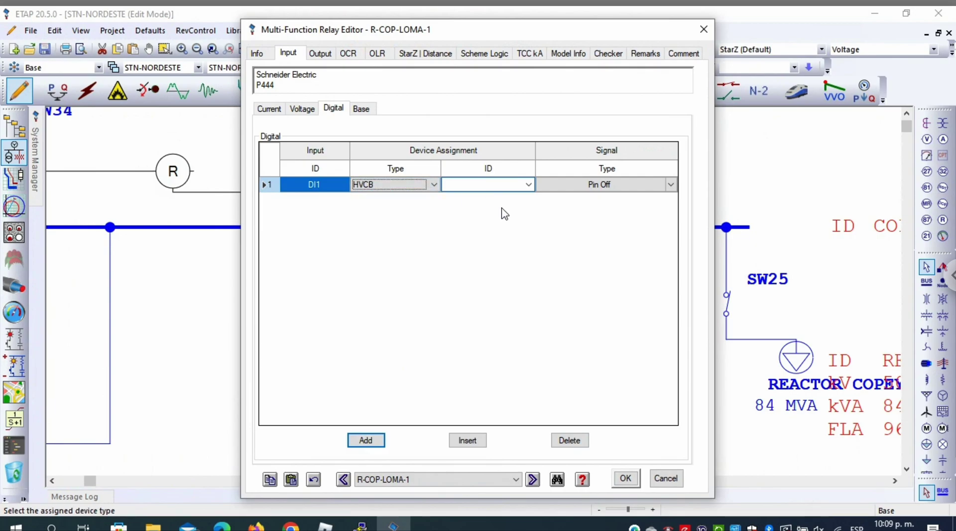
{"action": "left_click", "coordinate": [529, 185]}
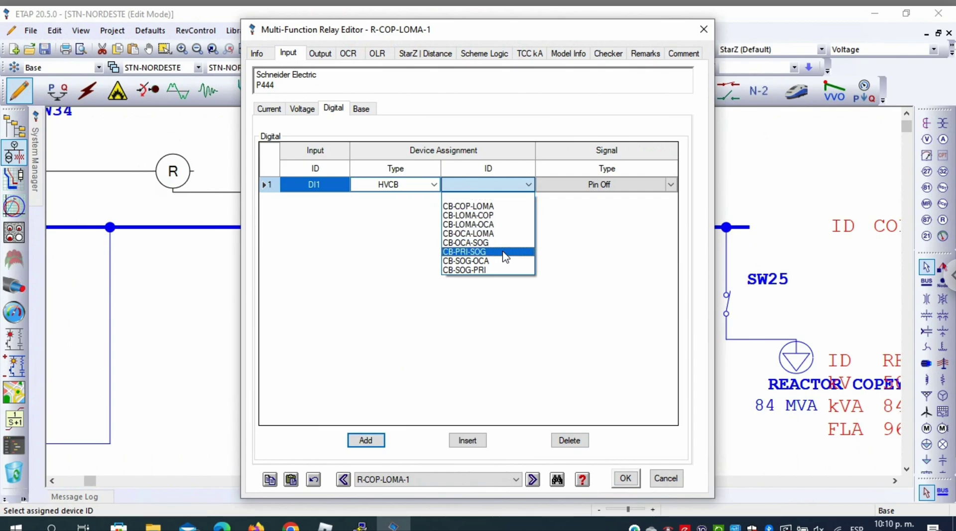
{"action": "left_click", "coordinate": [493, 207]}
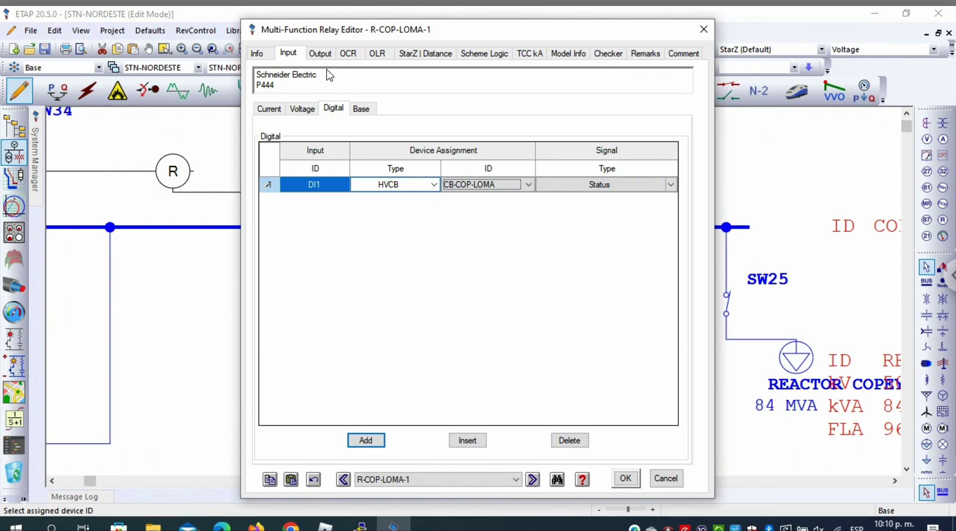
Step: Delete the relay's CB-LOMA-COP interlock and its digital output DO1
{"action": "left_click", "coordinate": [321, 55]}
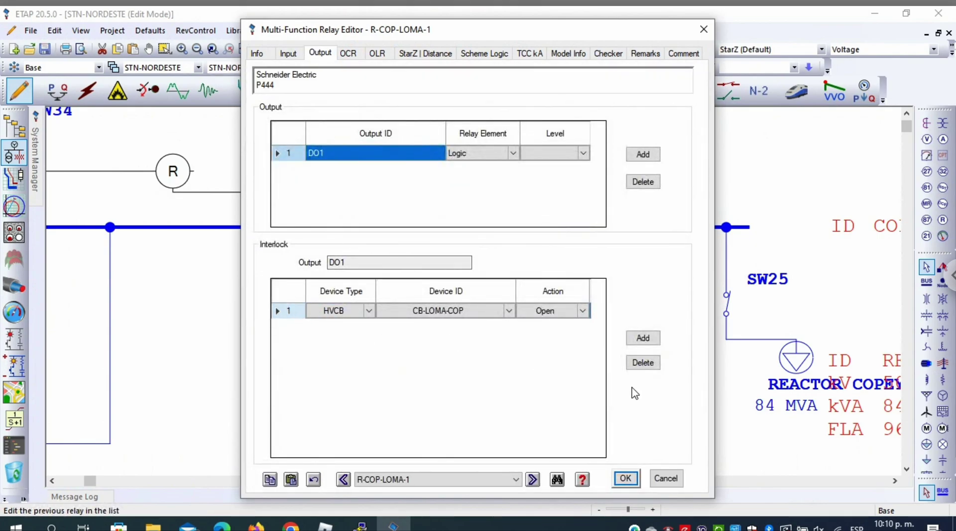
{"action": "left_click", "coordinate": [642, 363]}
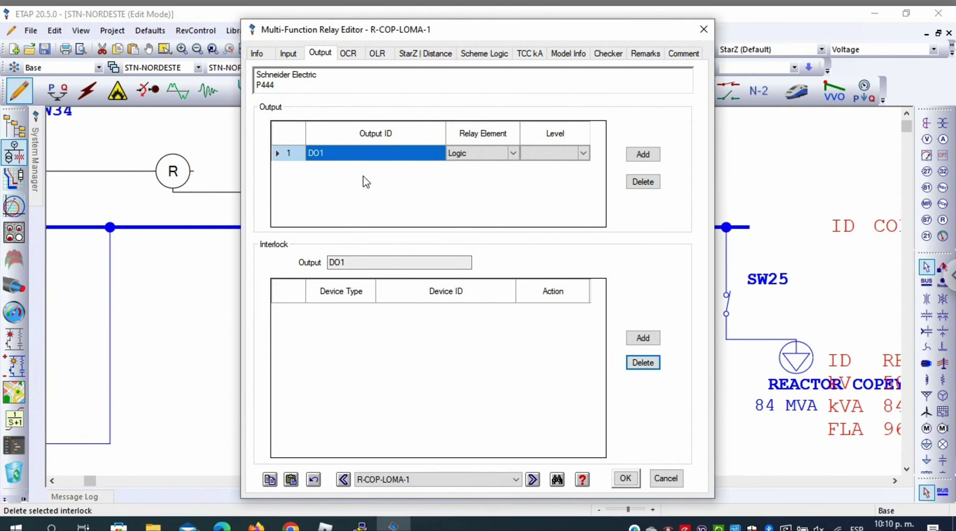
{"action": "left_click", "coordinate": [637, 183]}
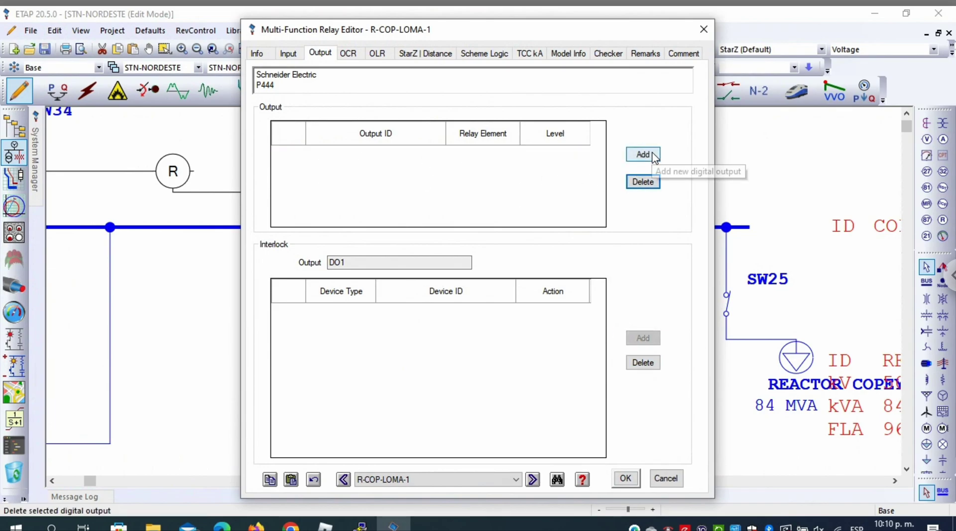
Step: Add a new digital output named DO1 with Logic as its relay element
{"action": "left_click", "coordinate": [643, 154]}
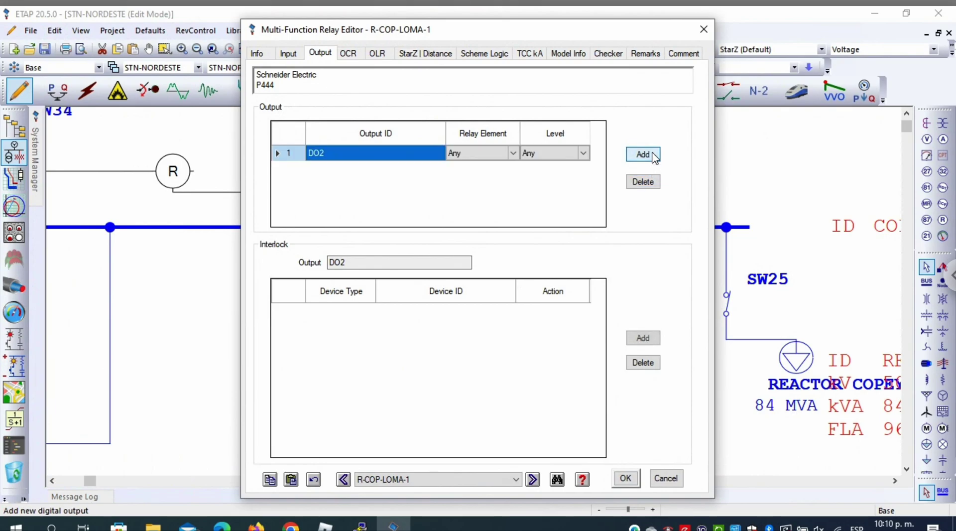
{"action": "left_click", "coordinate": [363, 152]}
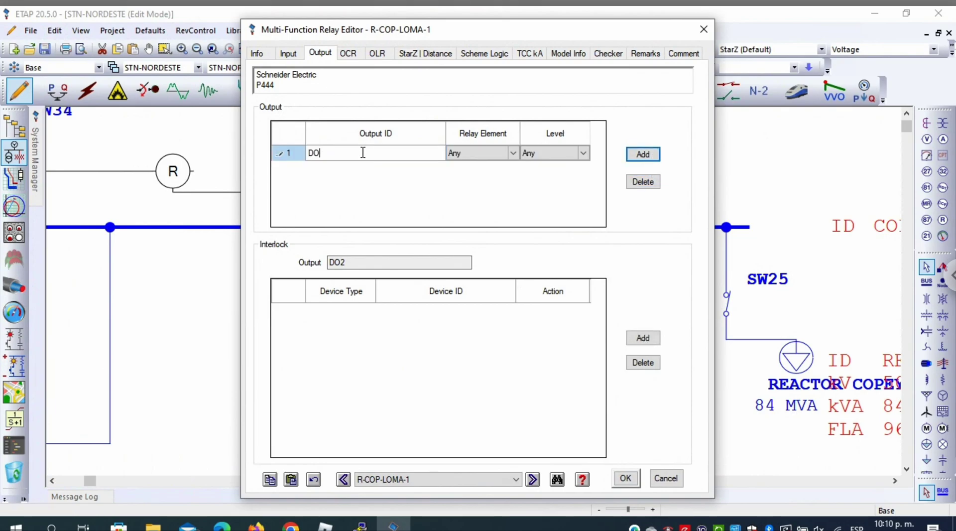
{"action": "left_click", "coordinate": [517, 159]}
{"action": "left_click", "coordinate": [513, 153]}
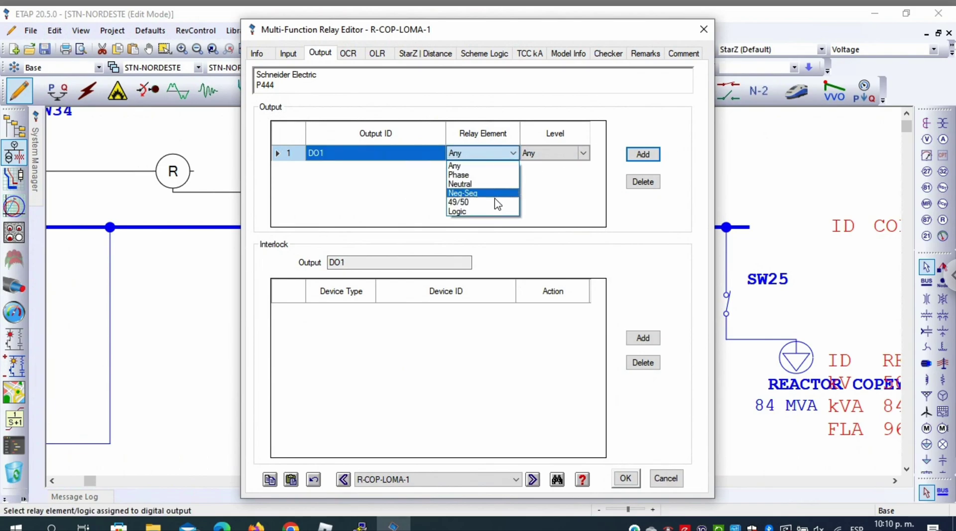
{"action": "left_click", "coordinate": [495, 212]}
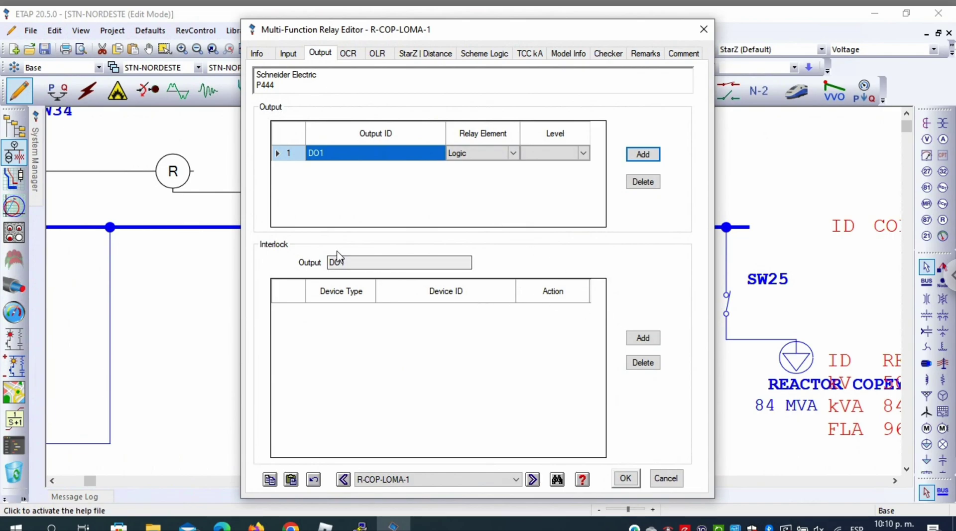
Step: Add an interlock to output DO1 with device type HVCB, device CB-COP-LOMA and action Open
{"action": "left_click", "coordinate": [644, 339]}
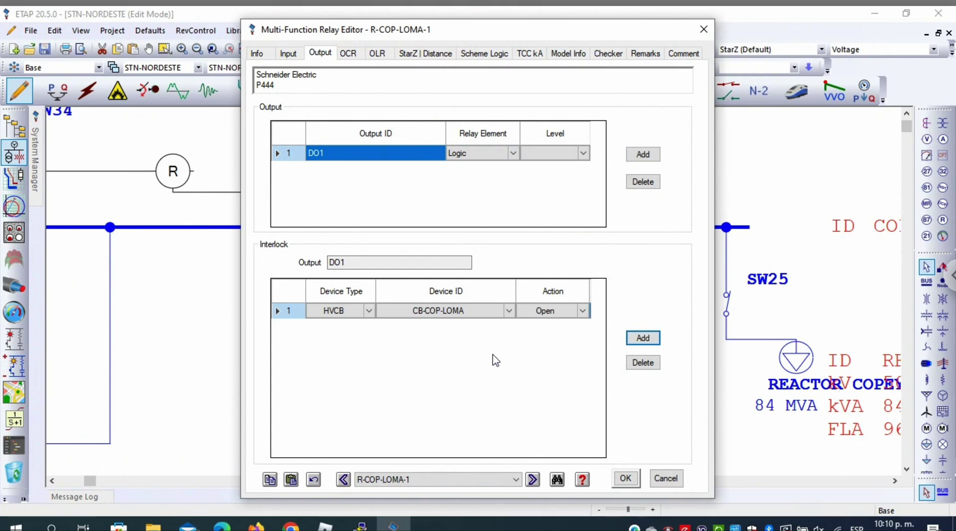
{"action": "left_click", "coordinate": [339, 310]}
{"action": "left_click", "coordinate": [349, 310]}
{"action": "left_click", "coordinate": [506, 311]}
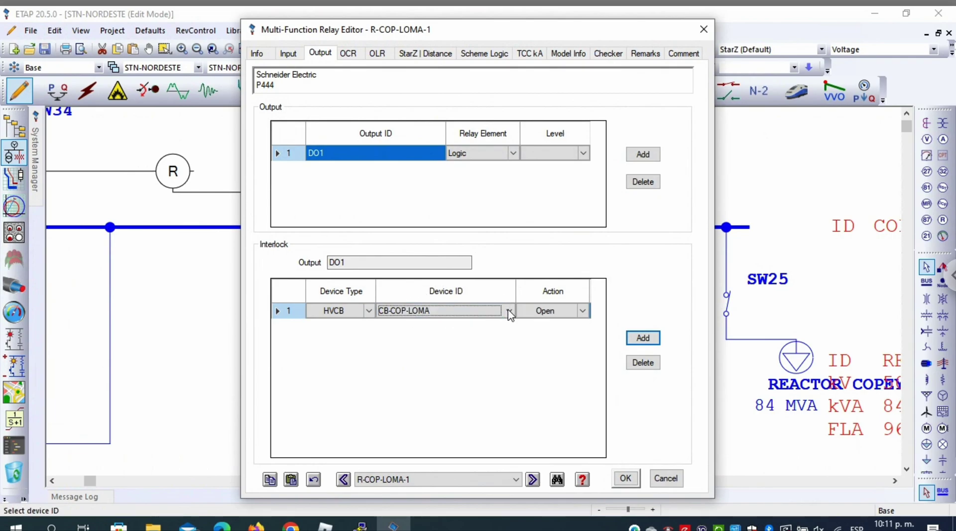
{"action": "left_click", "coordinate": [509, 311]}
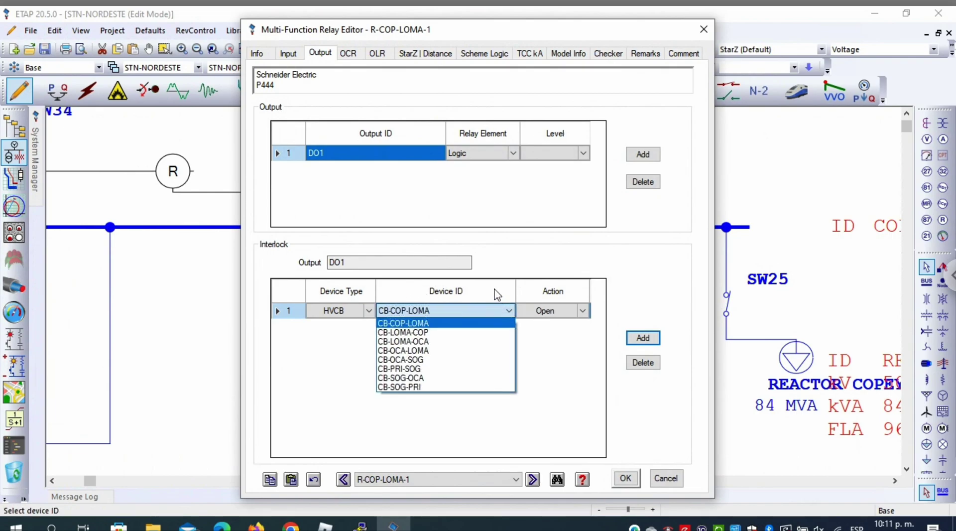
{"action": "left_click", "coordinate": [577, 361]}
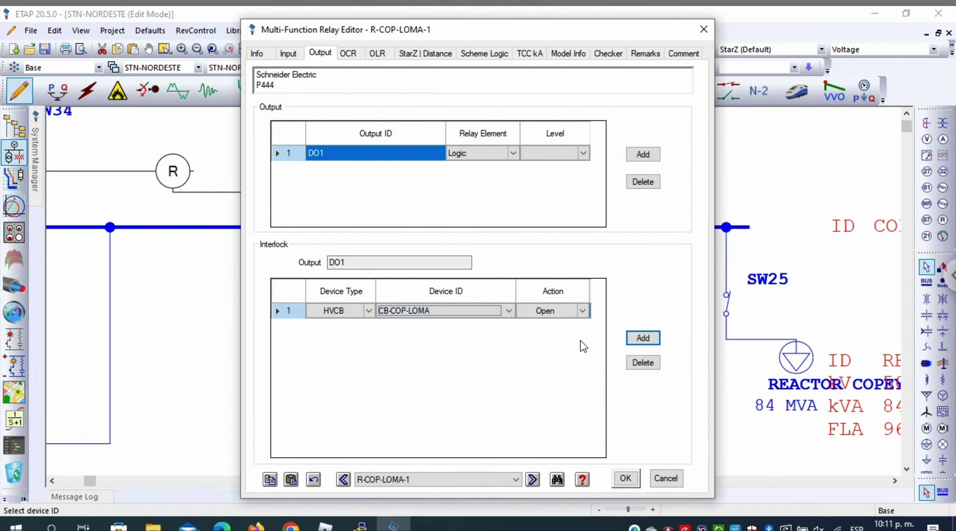
{"action": "left_click", "coordinate": [540, 311]}
Step: Inspect the OC1 overcurrent settings by temporarily enabling that level, and view the relay's thermal overload settings
{"action": "left_click", "coordinate": [353, 60]}
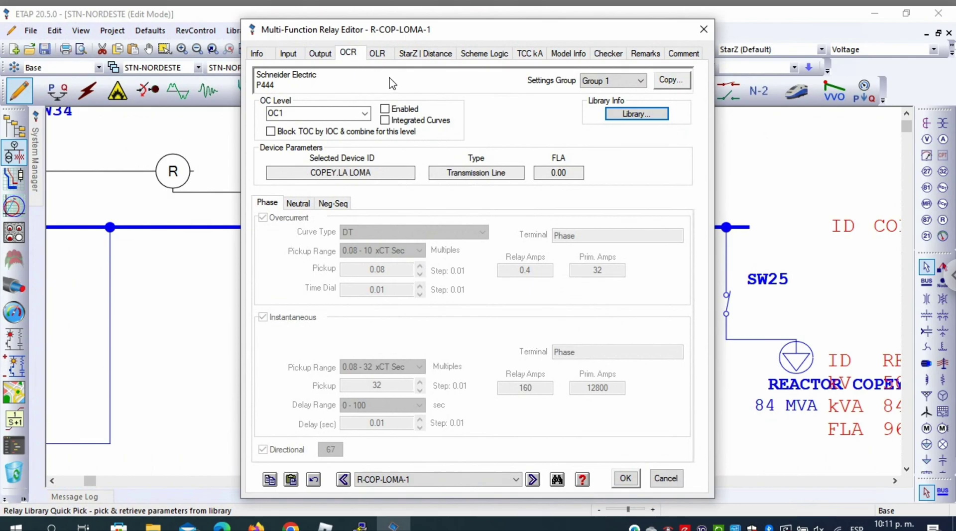
{"action": "left_click", "coordinate": [387, 109]}
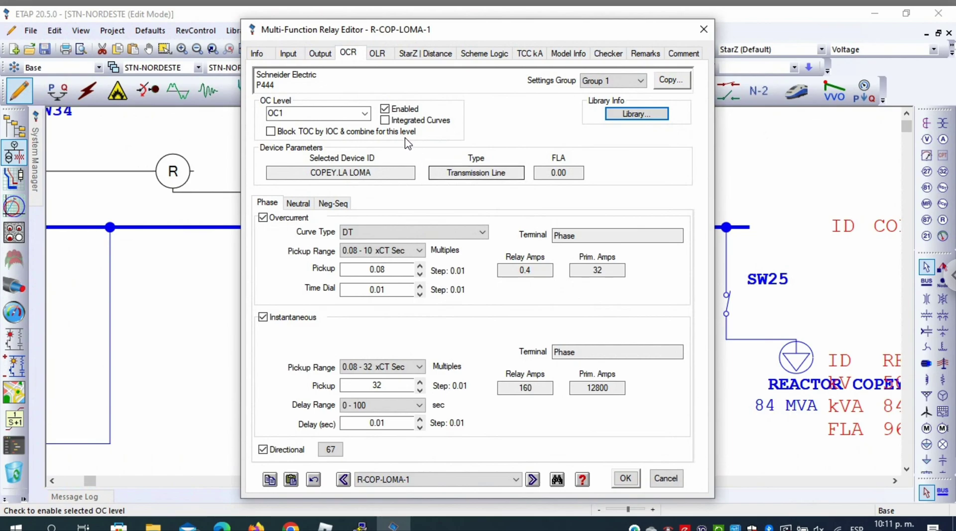
{"action": "left_click", "coordinate": [386, 109]}
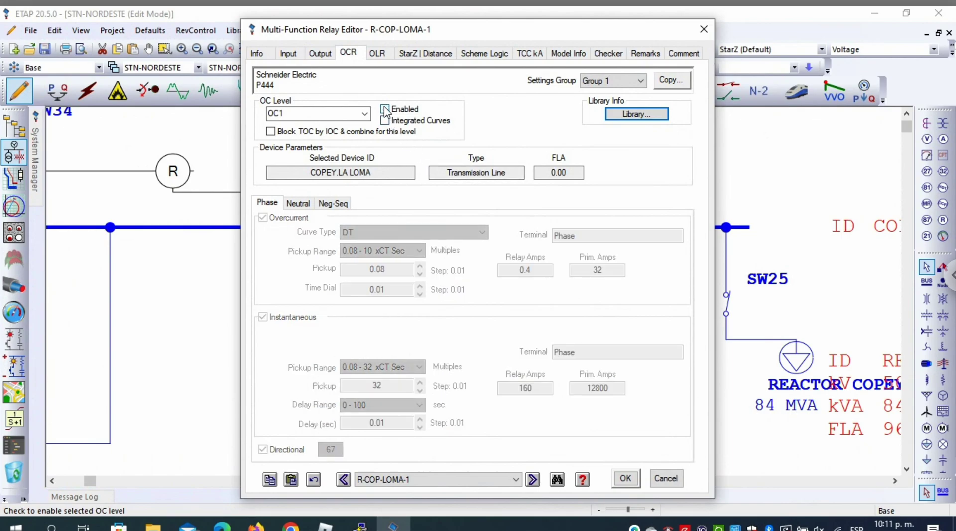
{"action": "left_click", "coordinate": [382, 58]}
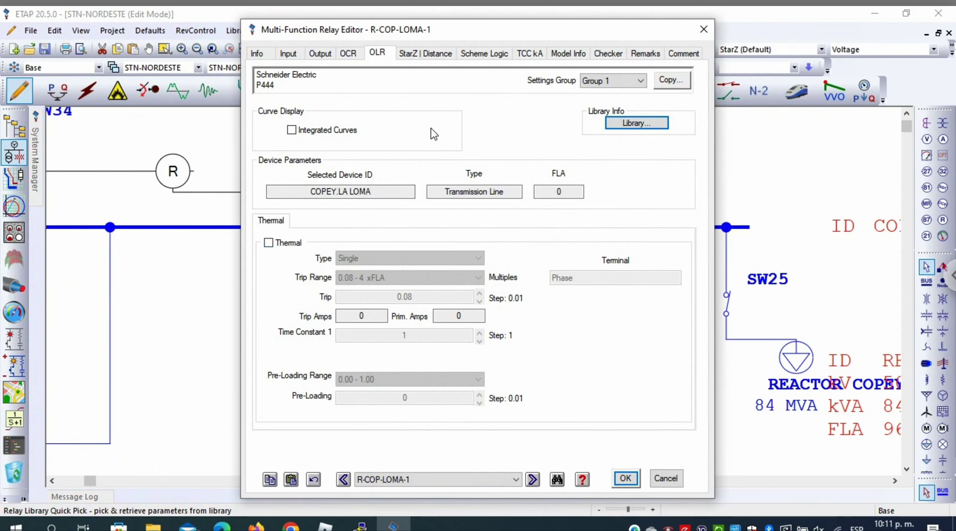
Step: Try to set the Line Angle in the relay's distance settings to 87,43 degrees
{"action": "left_click", "coordinate": [438, 58]}
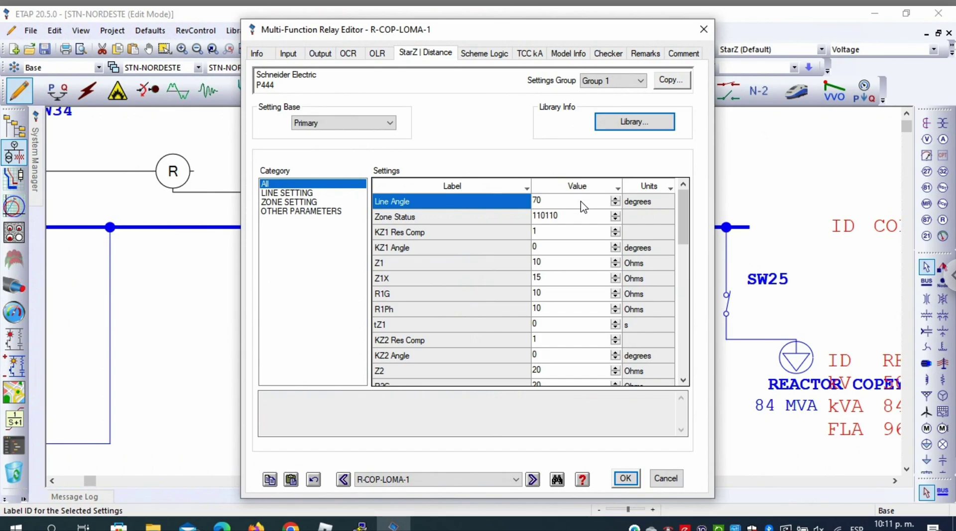
{"action": "left_click", "coordinate": [556, 204]}
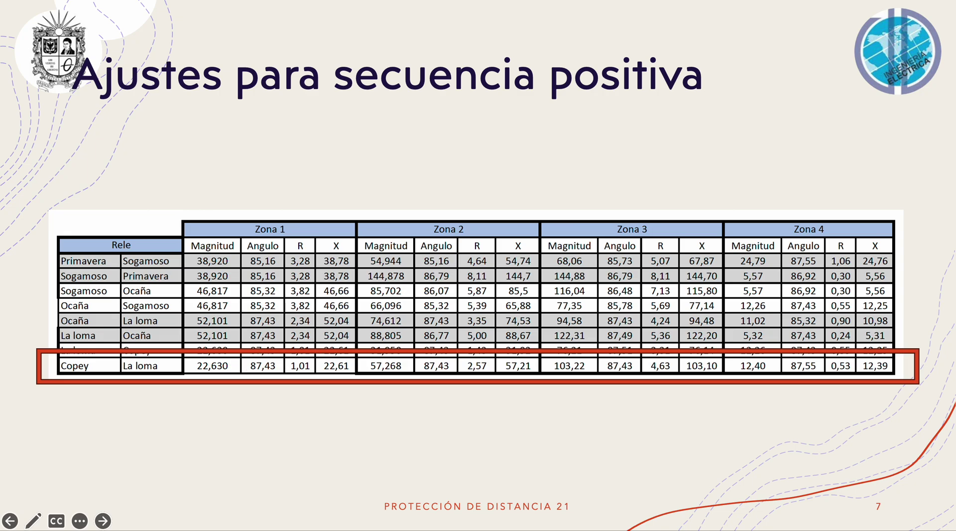
{"action": "key", "text": "ctrl+Right"}
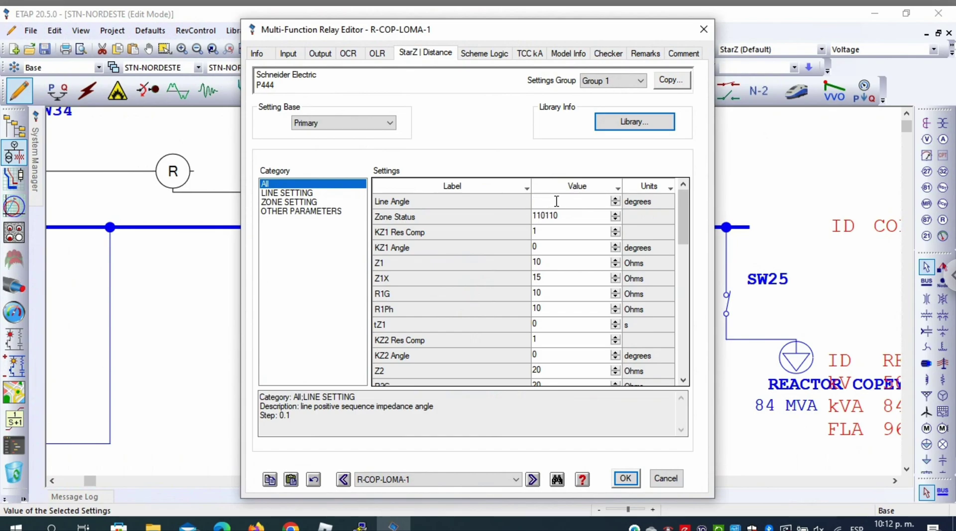
{"action": "type", "text": "87,43"}
{"action": "left_click", "coordinate": [587, 215]}
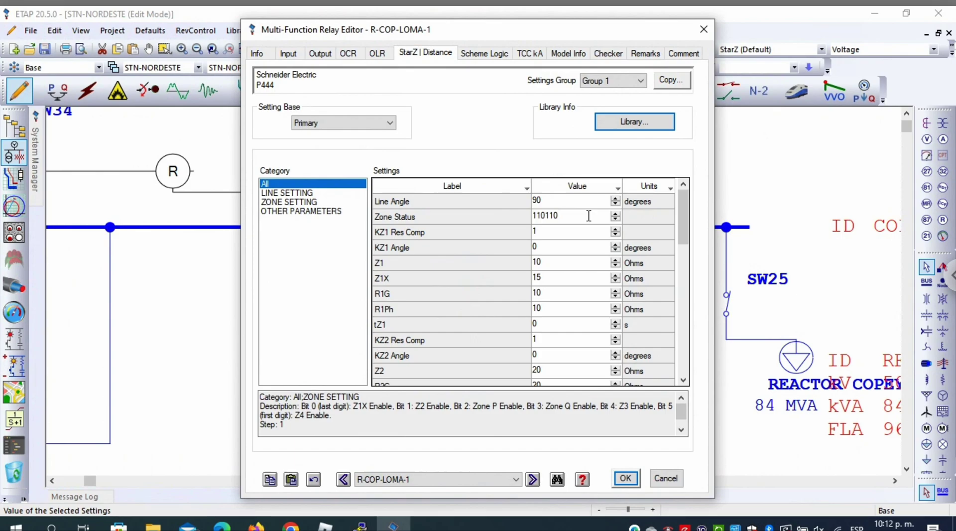
{"action": "left_click", "coordinate": [569, 200]}
{"action": "left_click_drag", "start_coordinate": [569, 200], "coordinate": [518, 204]}
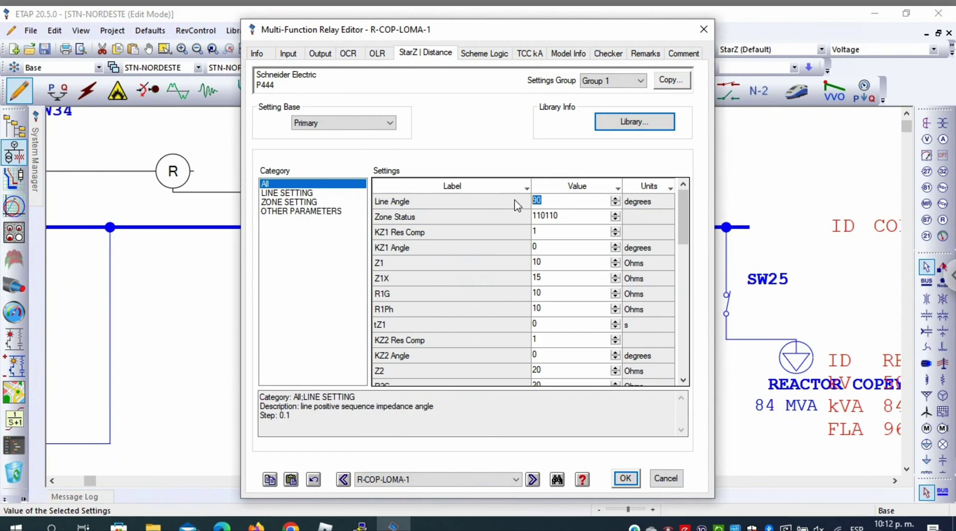
{"action": "type", "text": "87."}
{"action": "left_click", "coordinate": [568, 247]}
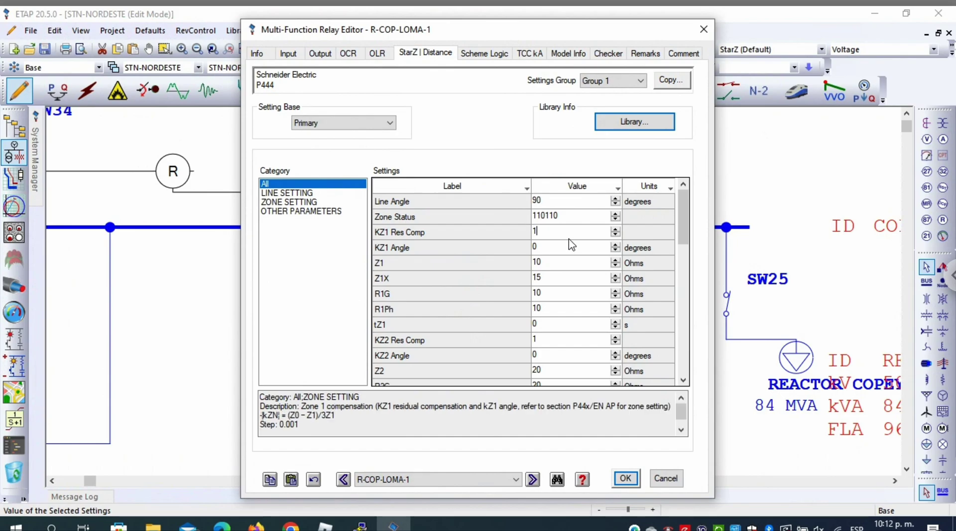
Step: Set the Line Angle in the distance settings to 87.43 degrees
{"action": "left_click", "coordinate": [560, 201]}
{"action": "left_click", "coordinate": [615, 205]}
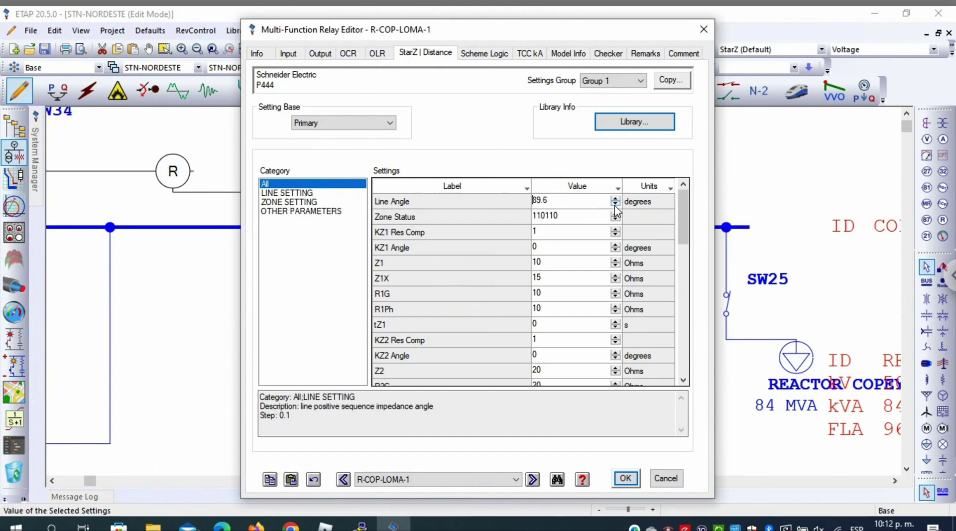
{"action": "left_click", "coordinate": [615, 204]}
{"action": "left_click", "coordinate": [559, 200]}
{"action": "key", "text": "BackSpace"}
{"action": "key", "text": "BackSpace"}
{"action": "key", "text": "BackSpace"}
{"action": "type", "text": "7.43"}
{"action": "left_click", "coordinate": [578, 215]}
{"action": "left_click", "coordinate": [576, 207]}
Step: Check the bit description of Zone Status and set it to 110111, enabling the Z1X bit
{"action": "left_click", "coordinate": [585, 214]}
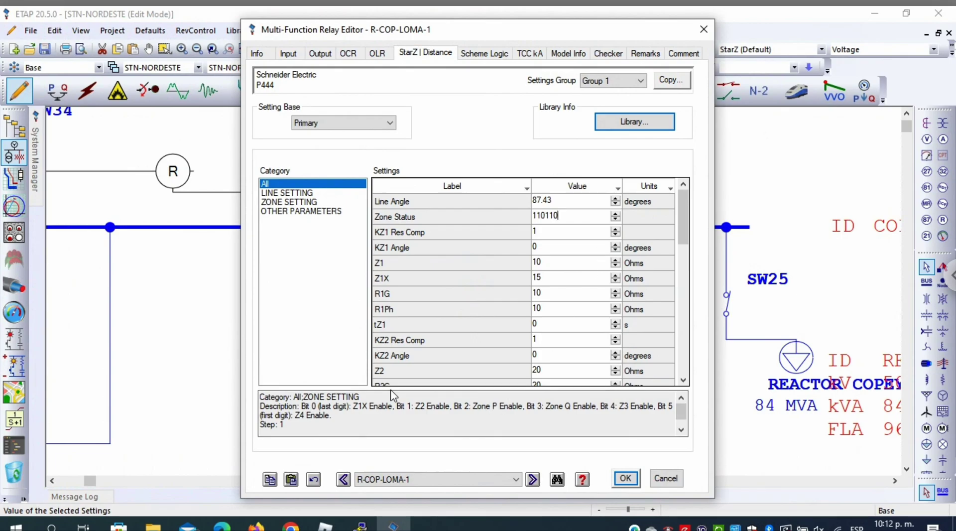
{"action": "left_click_drag", "start_coordinate": [262, 408], "coordinate": [347, 409]}
{"action": "left_click", "coordinate": [347, 409]}
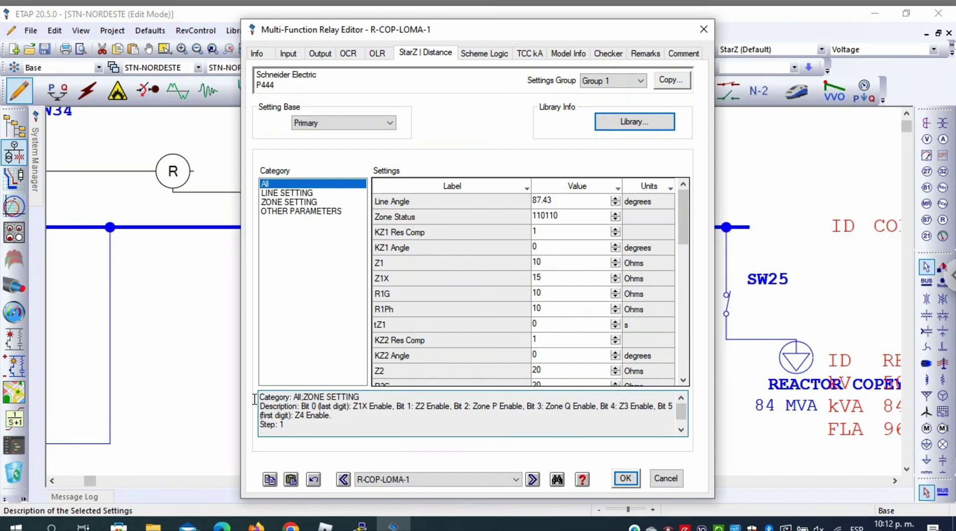
{"action": "triple_click", "coordinate": [315, 411]}
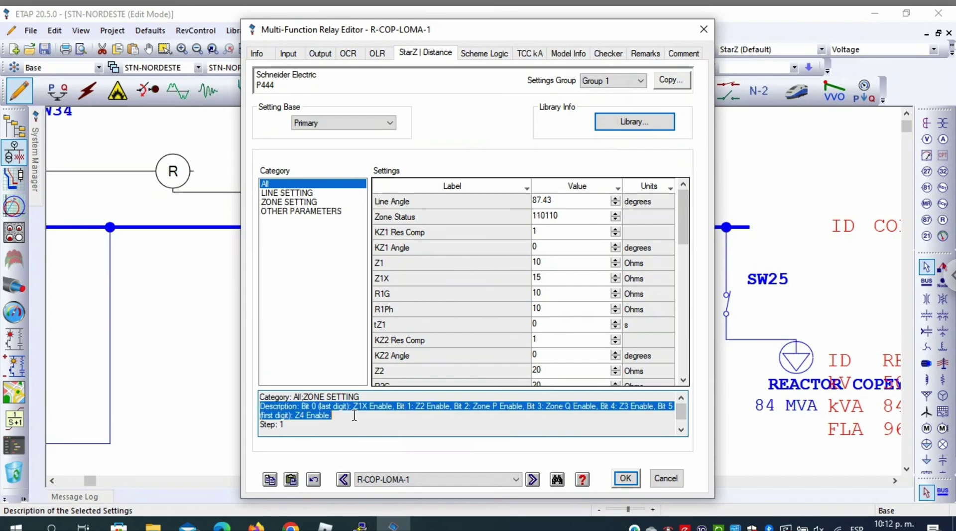
{"action": "left_click", "coordinate": [391, 430]}
{"action": "left_click", "coordinate": [572, 217]}
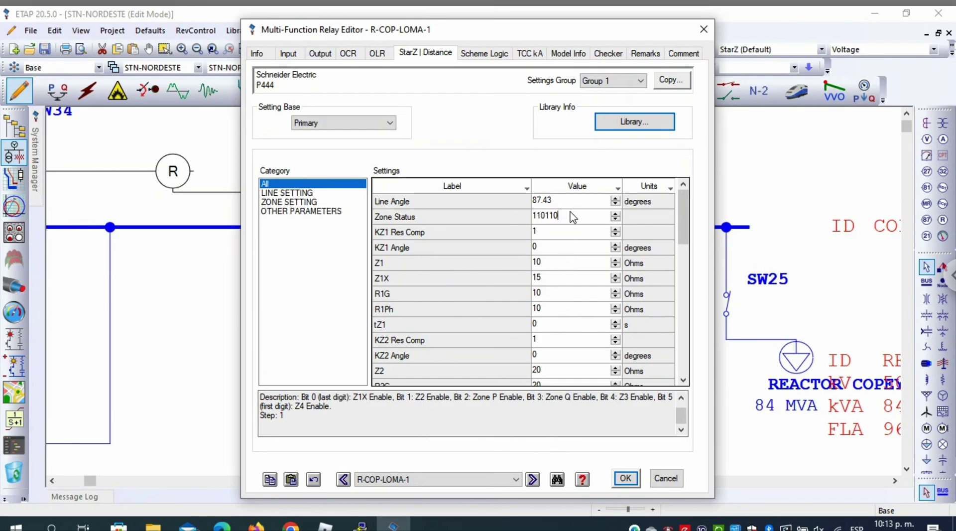
{"action": "key", "text": "shift+Left"}
{"action": "left_click_drag", "start_coordinate": [352, 398], "coordinate": [395, 399]}
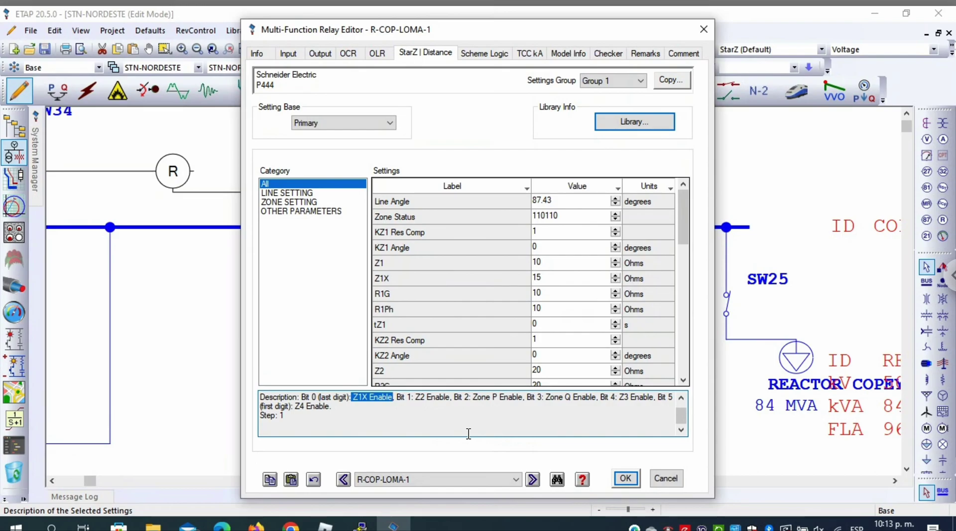
{"action": "left_click", "coordinate": [567, 217]}
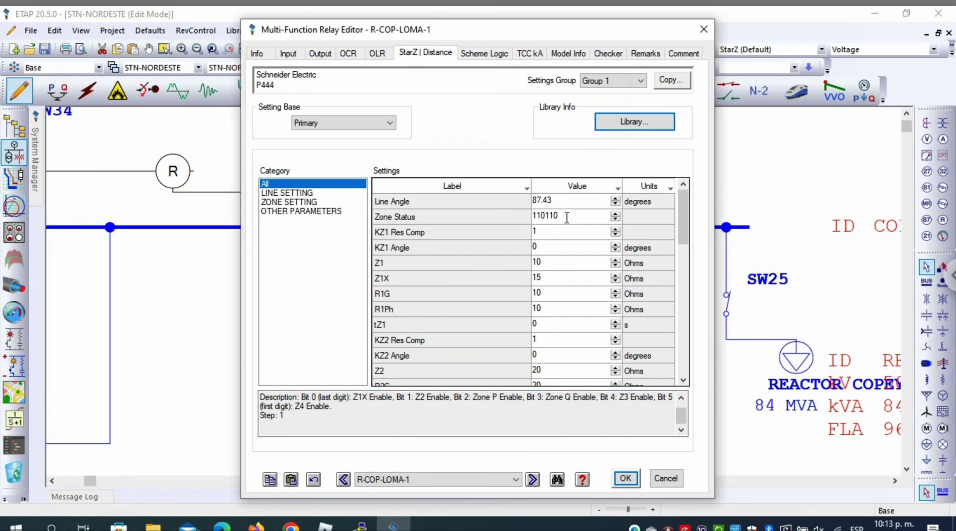
{"action": "type", "text": "1"}
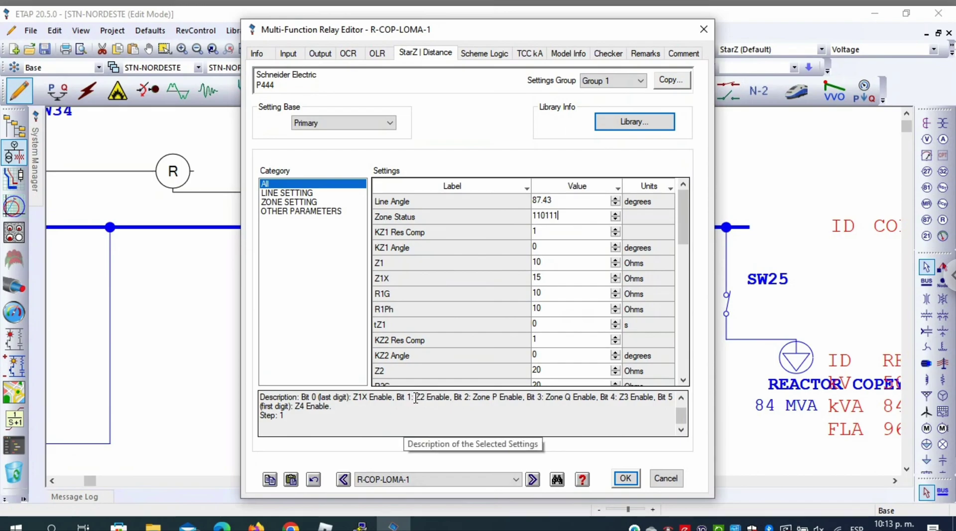
Step: Check the Z2, Z3 and Z4 bits in the description and set Zone Status to 110010
{"action": "left_click_drag", "start_coordinate": [416, 398], "coordinate": [464, 398]}
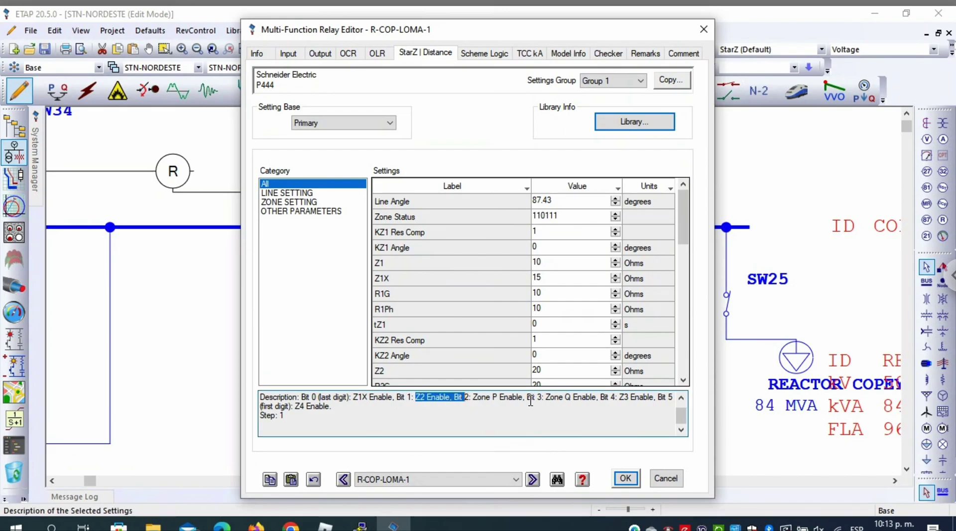
{"action": "left_click", "coordinate": [601, 399]}
{"action": "left_click_drag", "start_coordinate": [596, 399], "coordinate": [650, 399]}
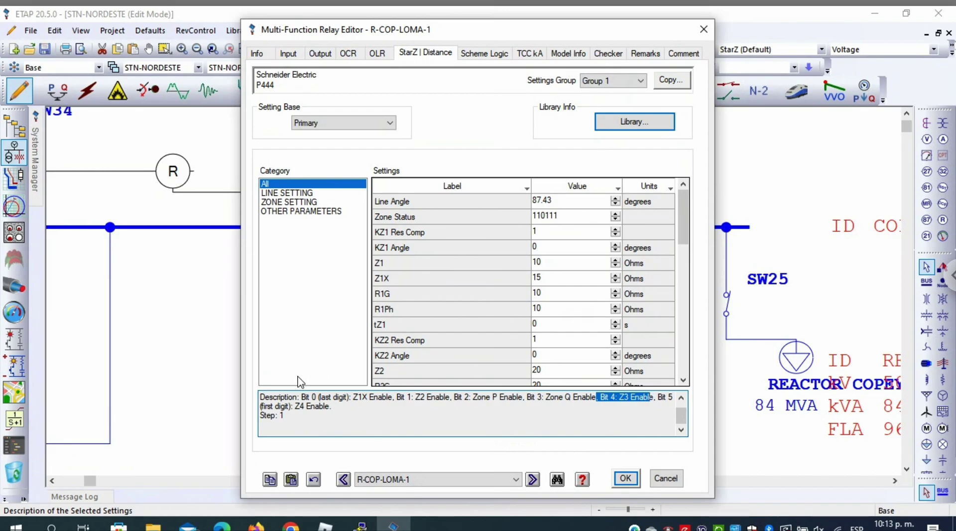
{"action": "left_click", "coordinate": [348, 405]}
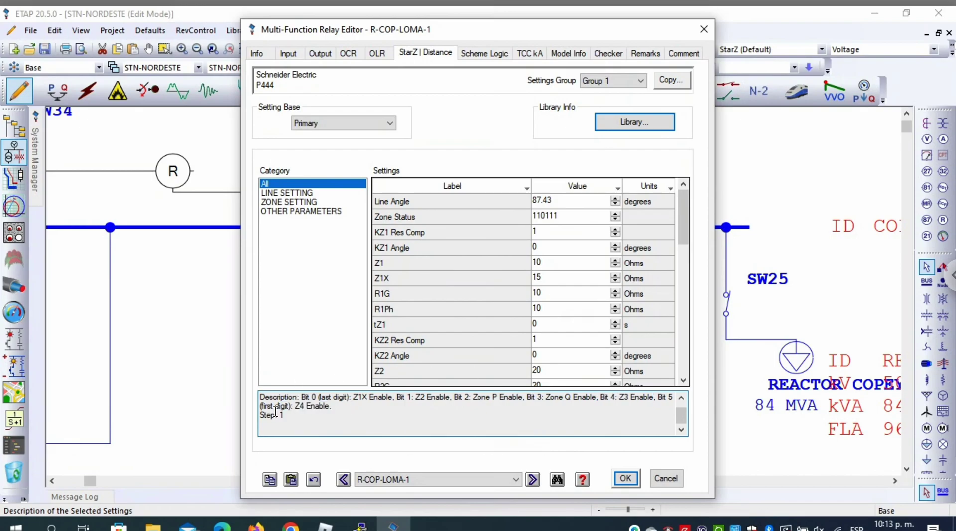
{"action": "left_click_drag", "start_coordinate": [276, 413], "coordinate": [258, 404]}
{"action": "left_click", "coordinate": [561, 216]}
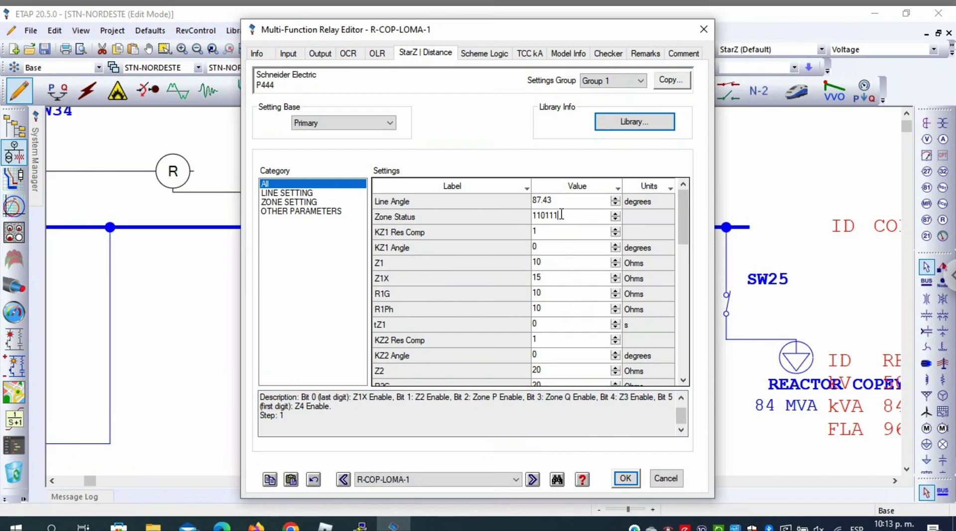
{"action": "key", "text": "BackSpace"}
{"action": "type", "text": "0"}
{"action": "left_click", "coordinate": [544, 216]}
{"action": "type", "text": "010"}
{"action": "left_click_drag", "start_coordinate": [537, 216], "coordinate": [526, 216]}
{"action": "left_click", "coordinate": [540, 216]}
{"action": "left_click_drag", "start_coordinate": [550, 215], "coordinate": [556, 217]}
Step: Review the positive-sequence settings table and the zone calculation criteria in the presentation, and return to the relay editor
{"action": "left_click", "coordinate": [587, 293]}
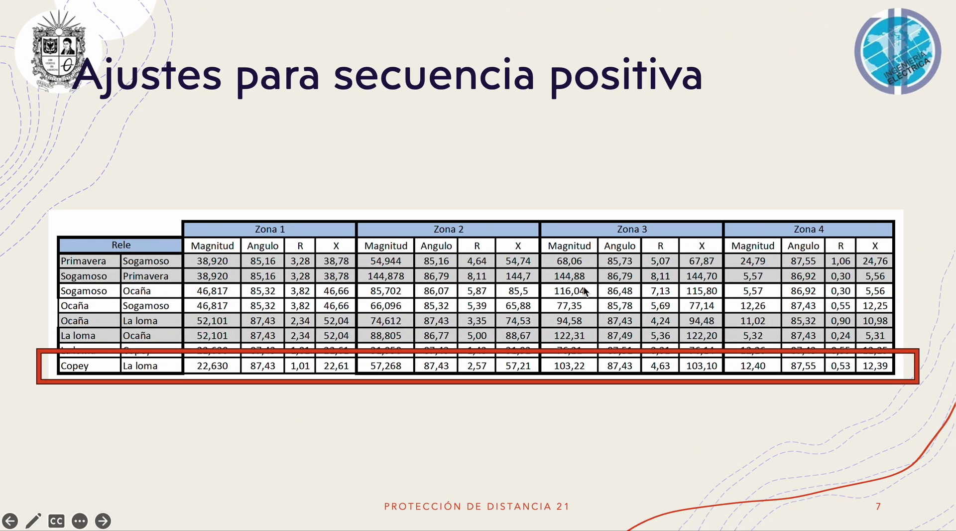
{"action": "key", "text": "Left"}
{"action": "key", "text": "Left"}
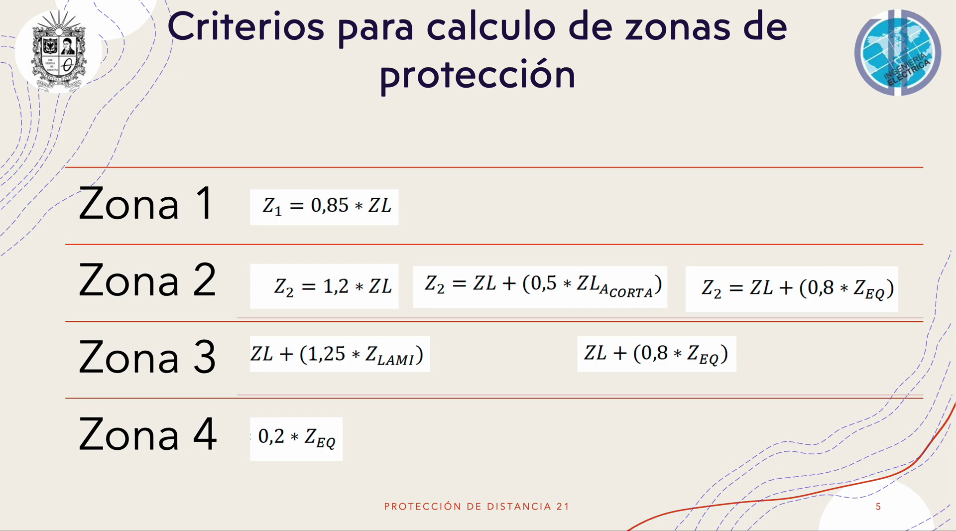
{"action": "key", "text": "Right"}
{"action": "key", "text": "Right"}
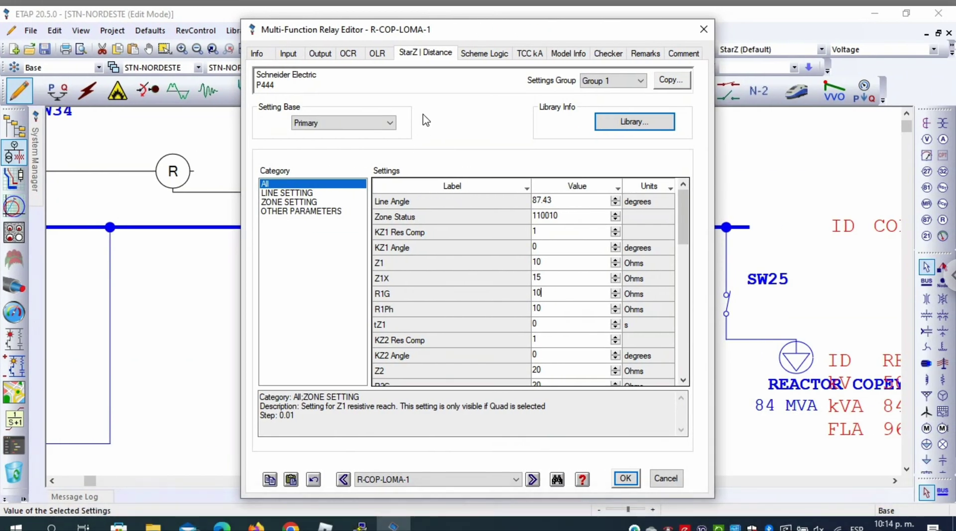
{"action": "left_click_drag", "start_coordinate": [605, 35], "coordinate": [926, 29]}
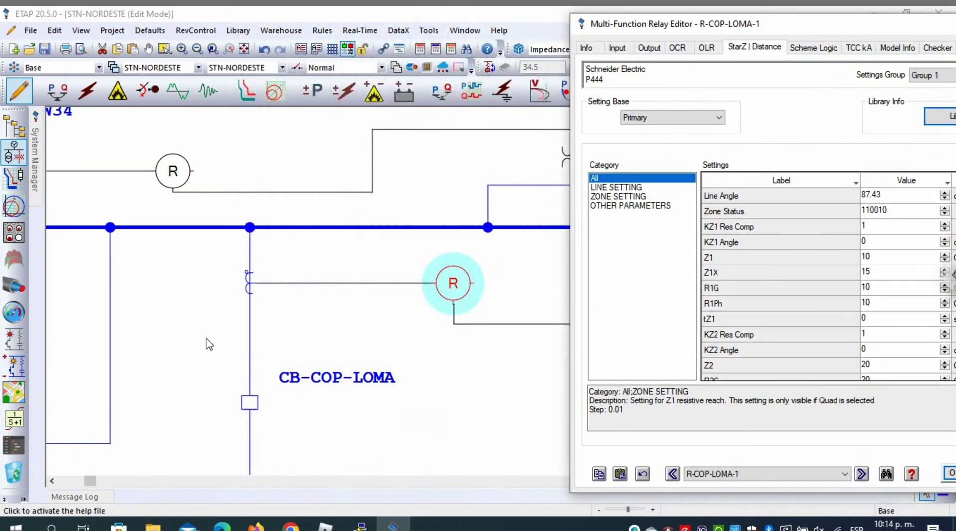
{"action": "left_click_drag", "start_coordinate": [794, 29], "coordinate": [454, 27]}
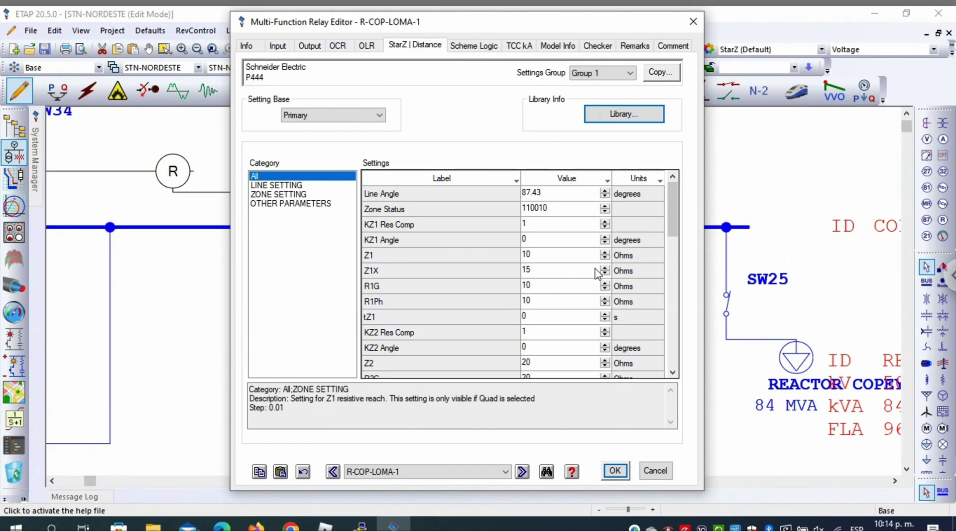
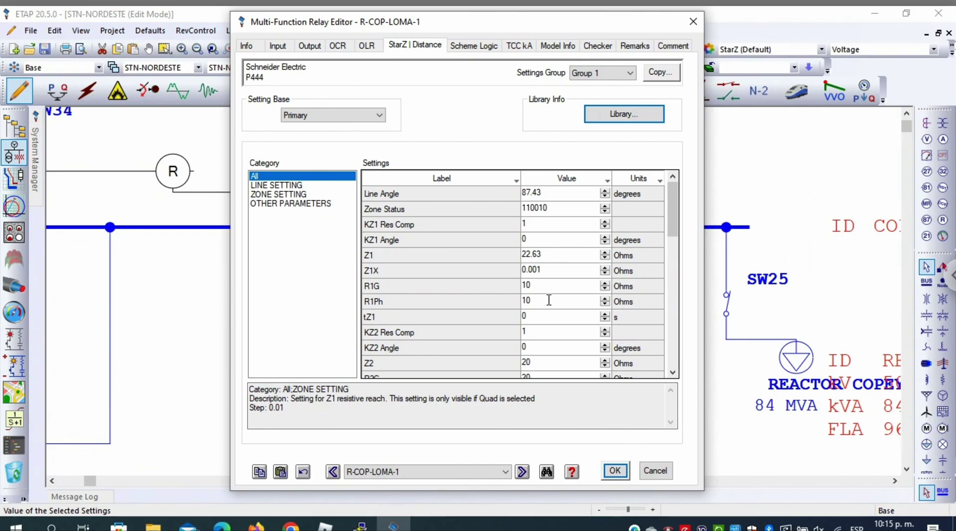
Step: Set the zone 1 phase resistive reach R1Ph to 1.01 ohms from the Copey–La Loma row, and open the tZ1 delay value
{"action": "left_click", "coordinate": [523, 300]}
{"action": "key", "text": "alt+Tab"}
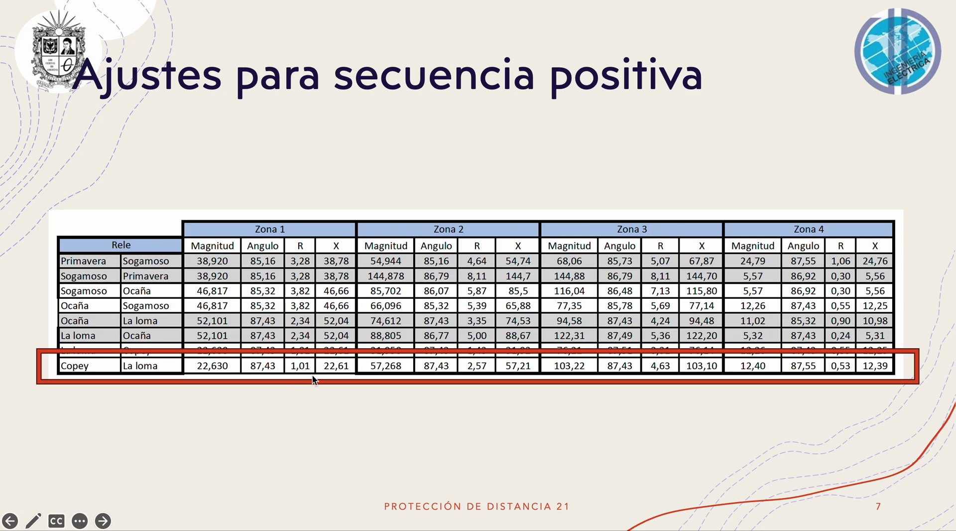
{"action": "key", "text": "ctrl+Right"}
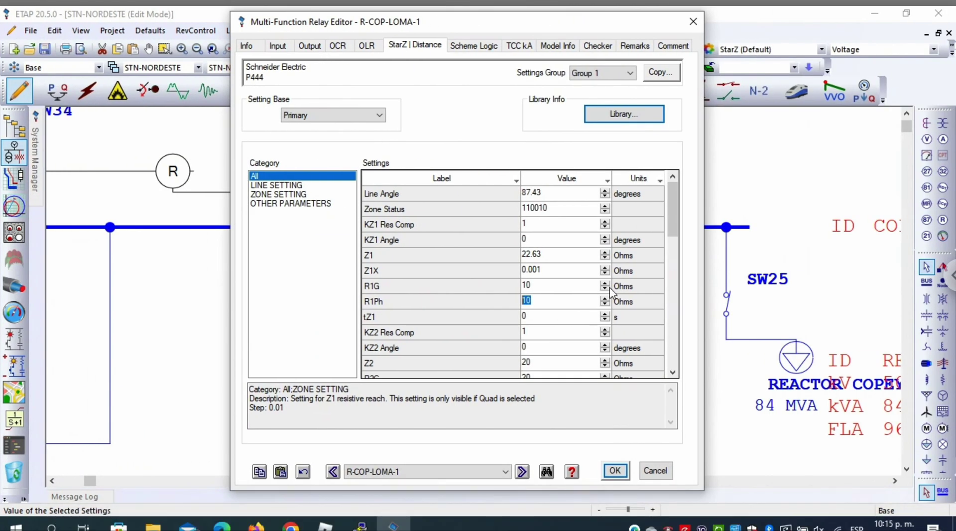
{"action": "type", "text": "1.01"}
{"action": "left_click", "coordinate": [547, 319]}
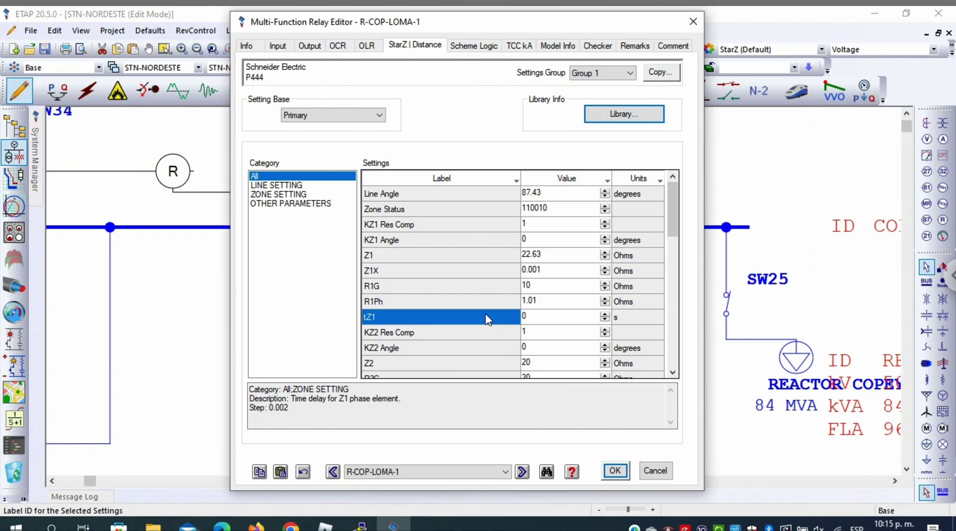
{"action": "double_click", "coordinate": [548, 318]}
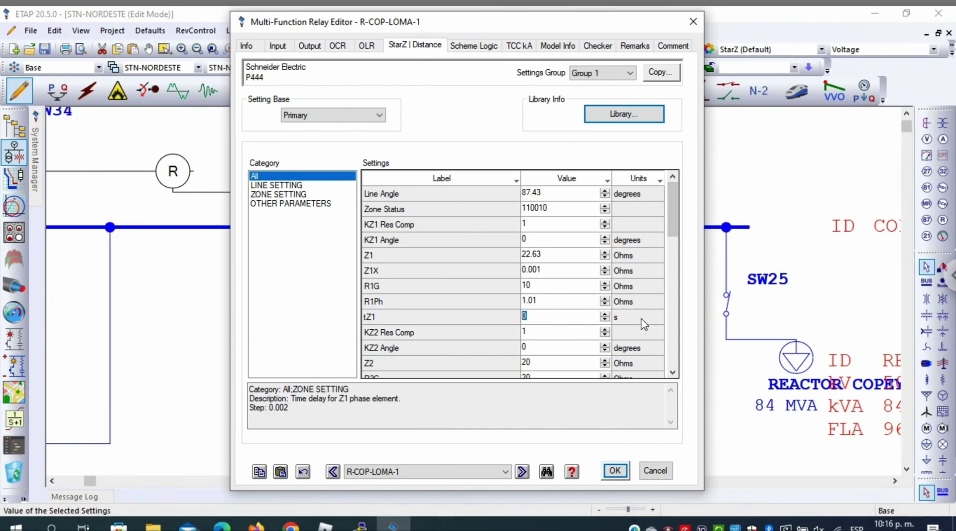
Step: Set the zone 2 reach Z2 to 57.268 ohms and its phase resistive reach R2Ph to 2.57 ohms
{"action": "left_click", "coordinate": [673, 373]}
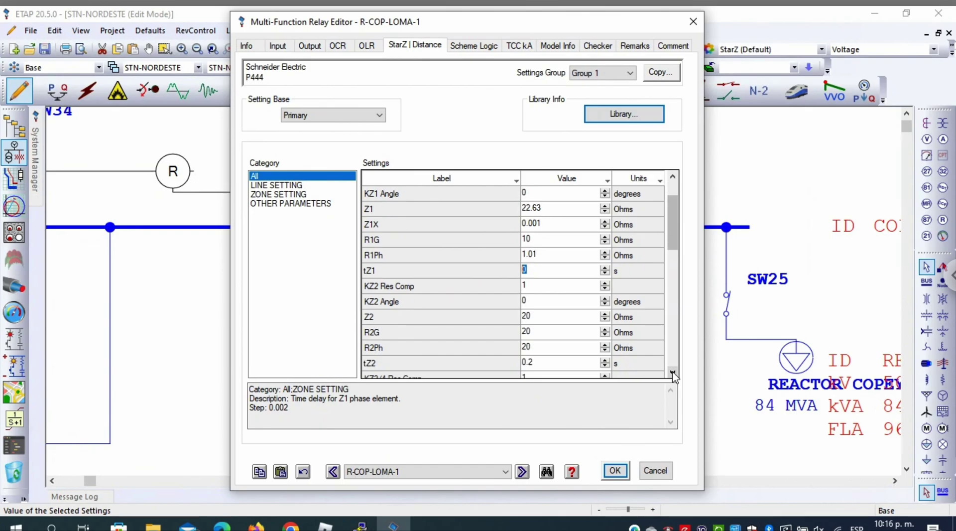
{"action": "left_click", "coordinate": [673, 373]}
{"action": "left_click", "coordinate": [673, 374]}
{"action": "left_click", "coordinate": [564, 285]}
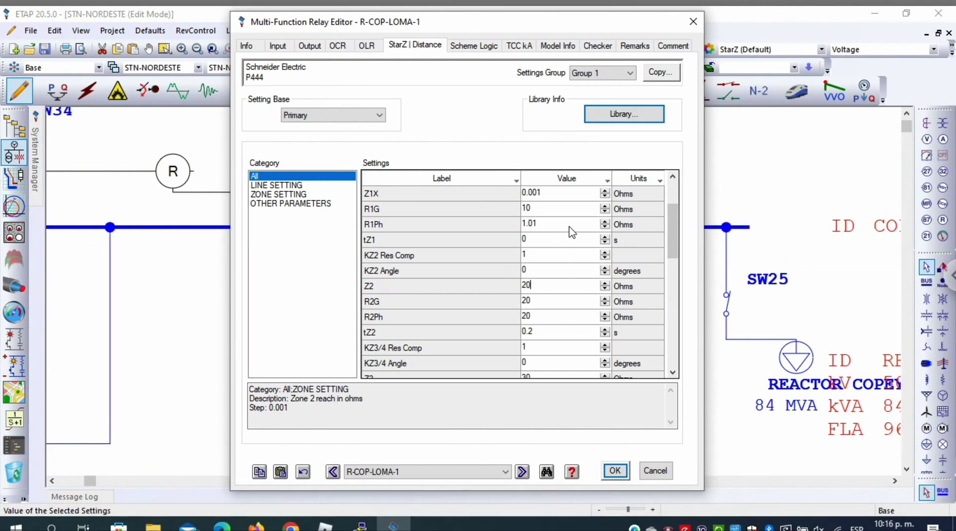
{"action": "type", "text": "57.268"}
{"action": "left_click", "coordinate": [566, 302]}
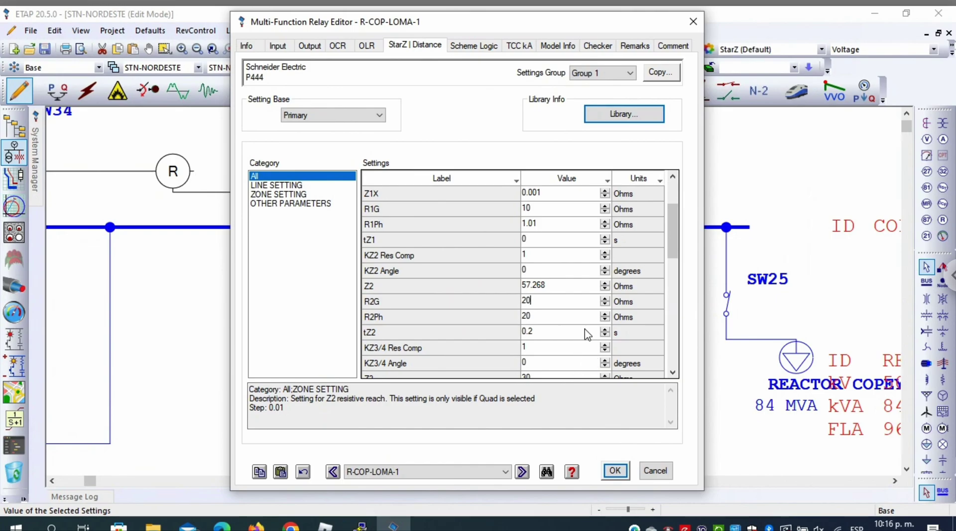
{"action": "left_click", "coordinate": [556, 314]}
{"action": "left_click_drag", "start_coordinate": [529, 315], "coordinate": [516, 316]}
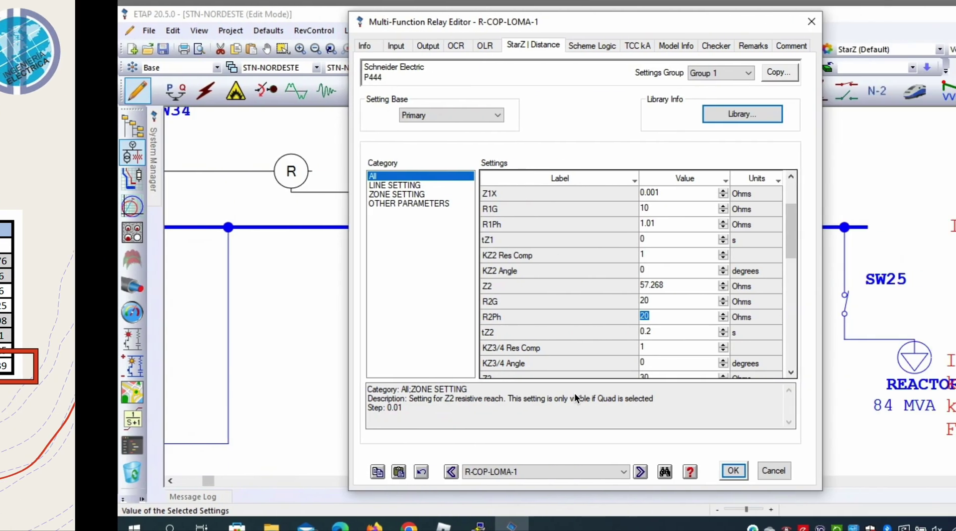
{"action": "key", "text": "BackSpace"}
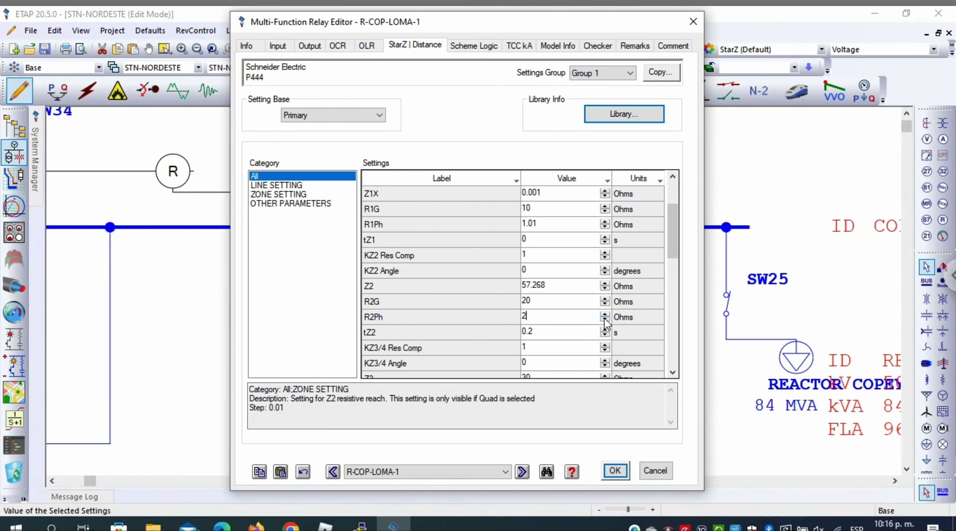
{"action": "type", "text": "2.57"}
Step: Set the zone 2 time delay tZ2 to 0.3 s
{"action": "left_click", "coordinate": [673, 372]}
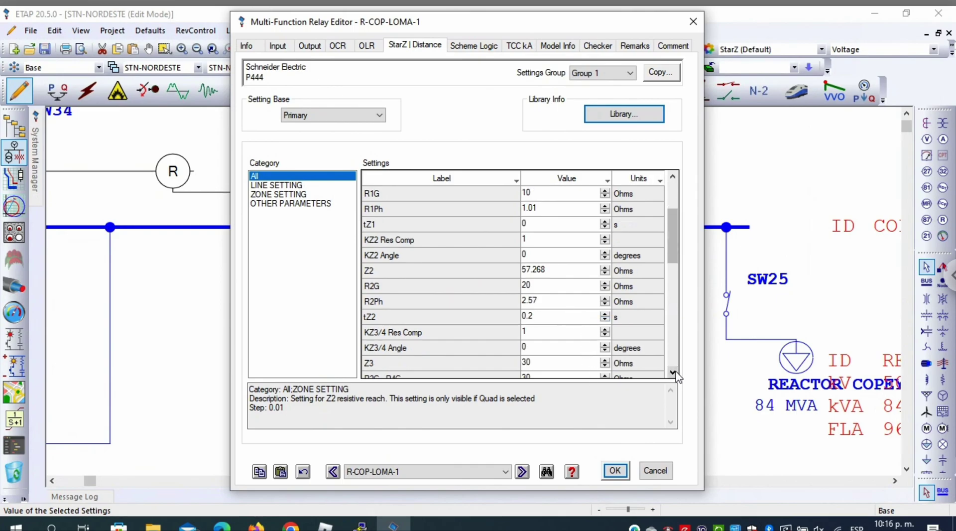
{"action": "left_click", "coordinate": [673, 372]}
{"action": "left_click", "coordinate": [559, 301]}
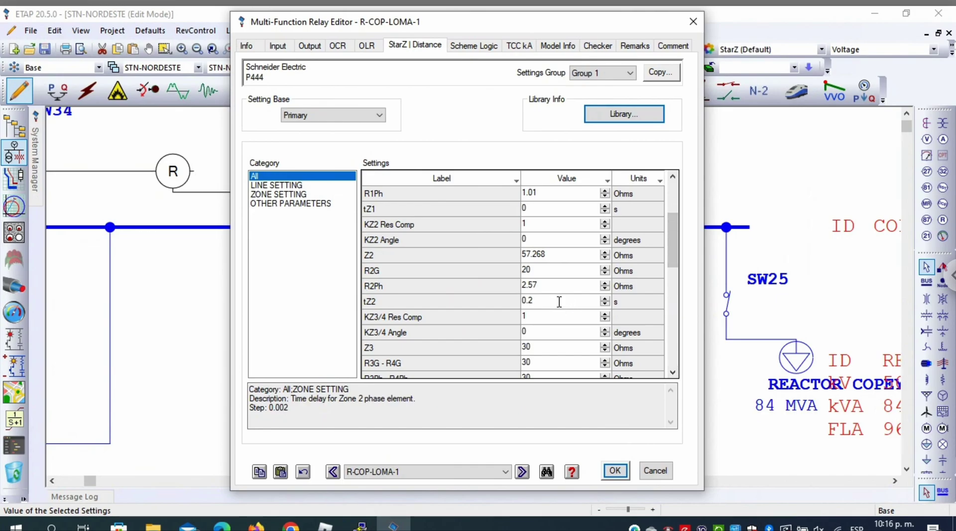
{"action": "key", "text": "BackSpace"}
{"action": "type", "text": "3"}
Step: Set the zone 3 reach Z3 to 103.22 ohms, taken from the Copey–La Loma row of the positive-sequence table
{"action": "left_click", "coordinate": [673, 374]}
{"action": "left_click", "coordinate": [673, 374]}
{"action": "left_click", "coordinate": [673, 374]}
{"action": "left_click", "coordinate": [673, 374]}
{"action": "left_click", "coordinate": [672, 373]}
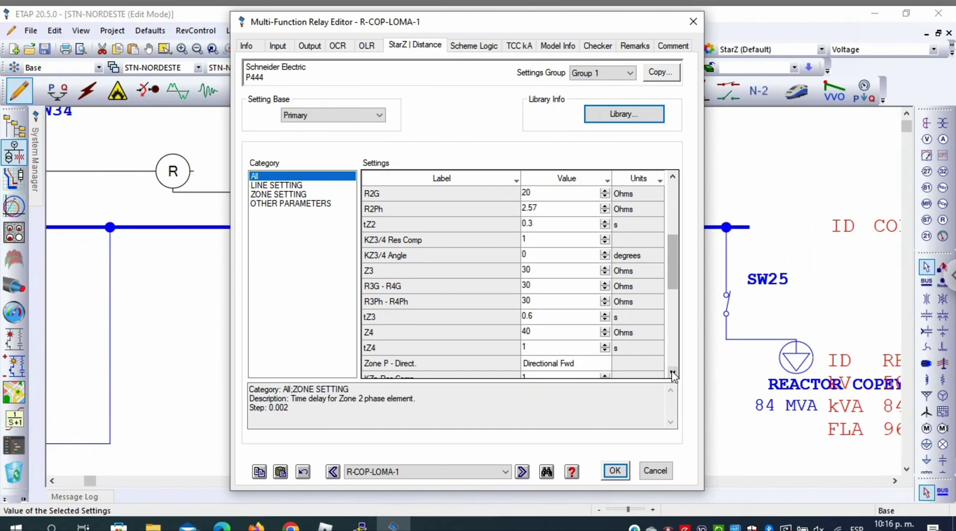
{"action": "left_click", "coordinate": [548, 271]}
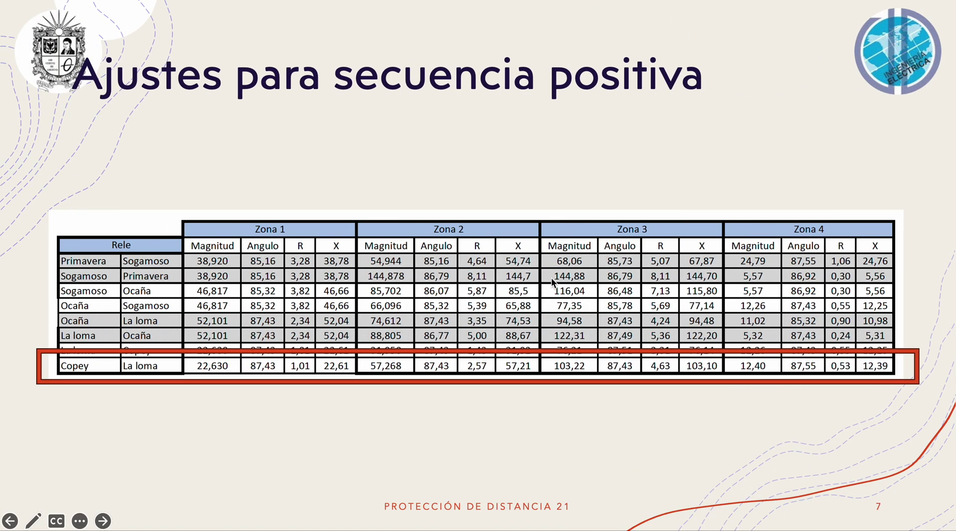
{"action": "left_click", "coordinate": [561, 373]}
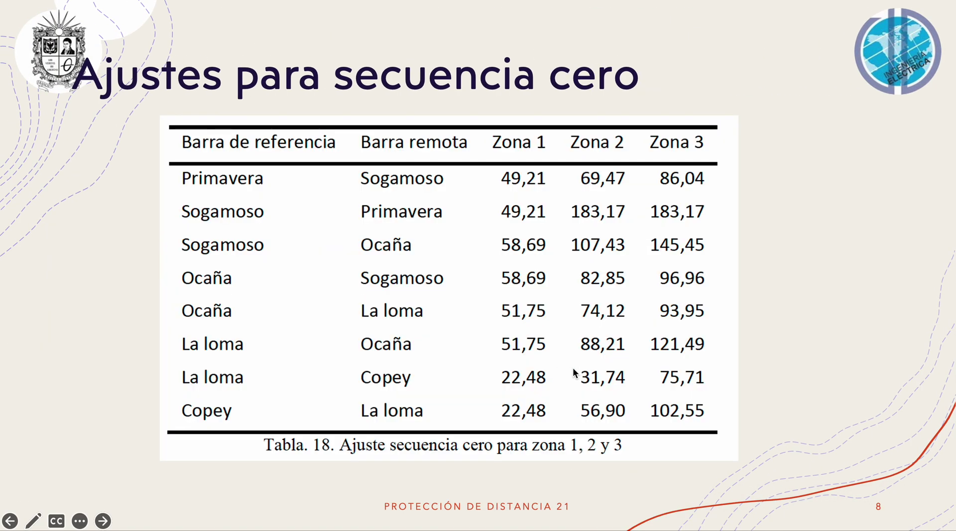
{"action": "key", "text": "Left"}
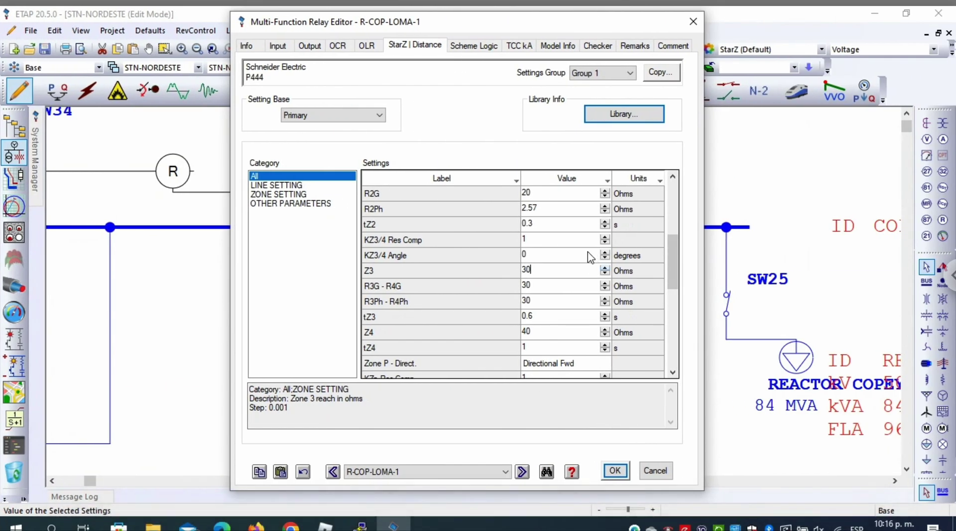
{"action": "key", "text": "BackSpace"}
{"action": "type", "text": "103.22"}
Step: Set the R3Ph - R4Ph resistive reach to 4.63 ohms from the Copey–La Loma row, and the zone 3 delay tZ3 to 0.8 s
{"action": "left_click", "coordinate": [550, 301]}
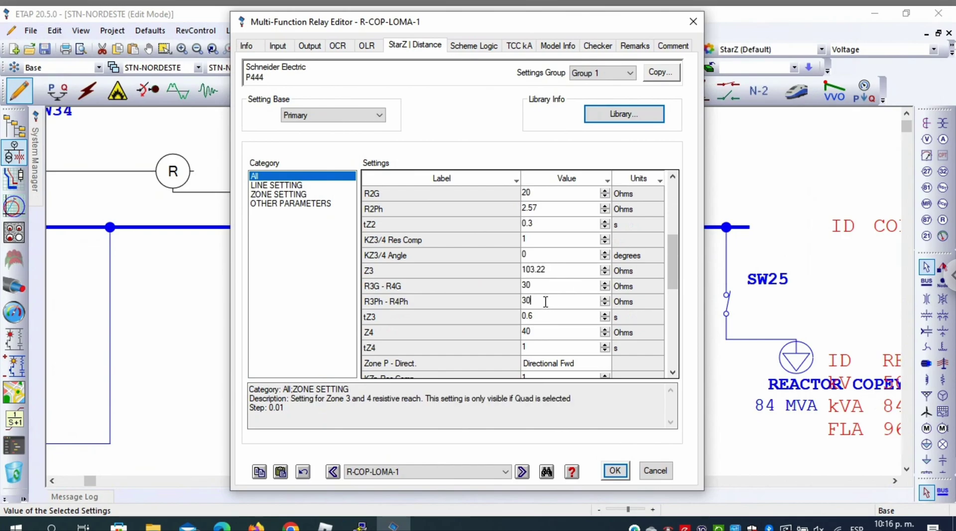
{"action": "key", "text": "BackSpace"}
{"action": "key", "text": "BackSpace"}
{"action": "key", "text": "ctrl+Left"}
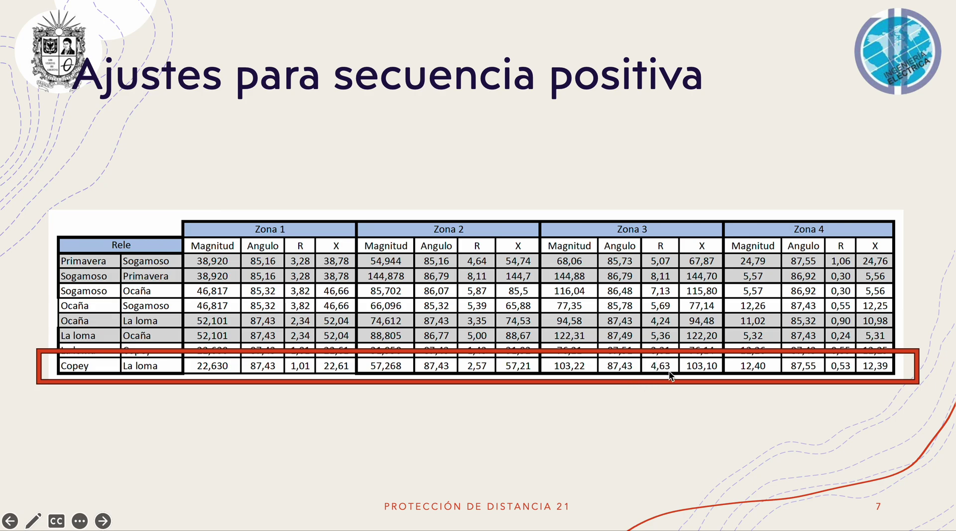
{"action": "key", "text": "ctrl+super+Right"}
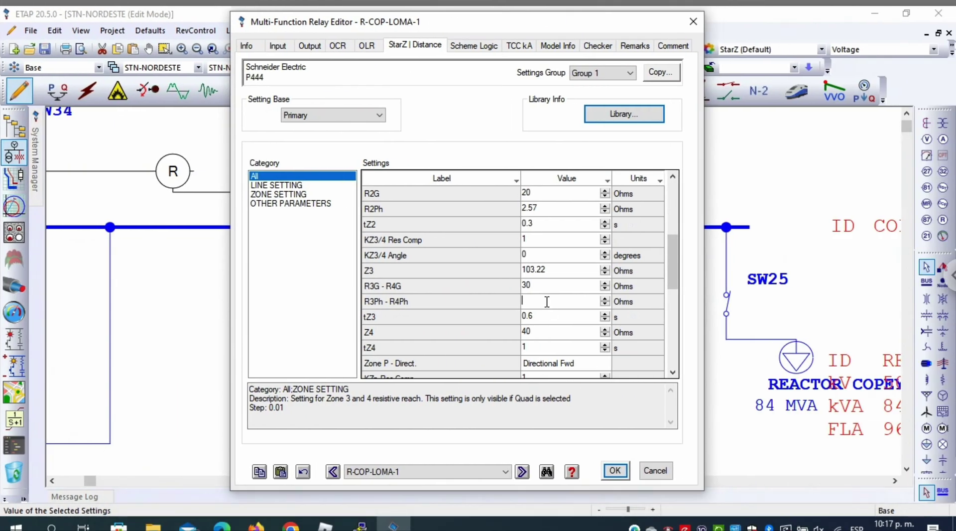
{"action": "type", "text": "4.63"}
{"action": "left_click", "coordinate": [550, 317]}
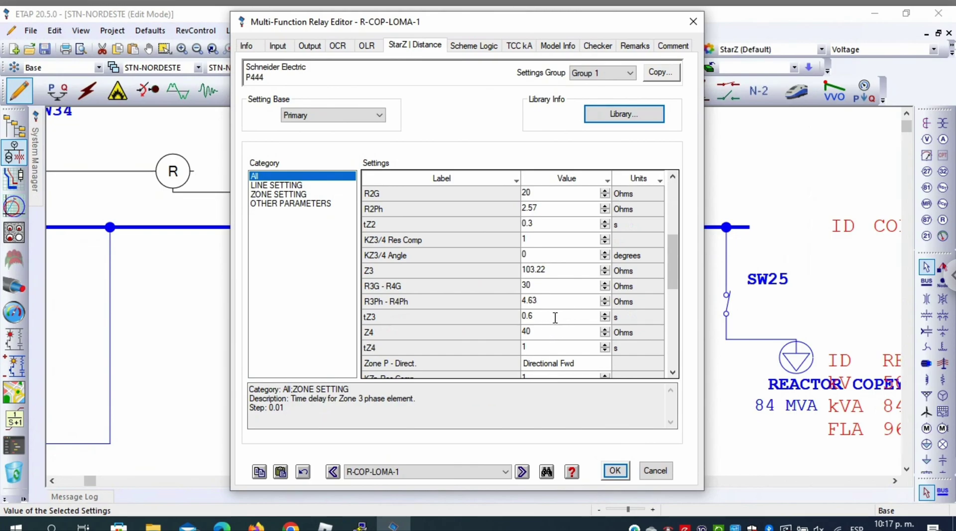
{"action": "key", "text": "BackSpace"}
{"action": "type", "text": "8"}
Step: Set the zone 4 reach Z4 to 12.40 ohms from the Copey–La Loma row, and its delay tZ4 to 1.5 s
{"action": "key", "text": "ctrl+super+Left"}
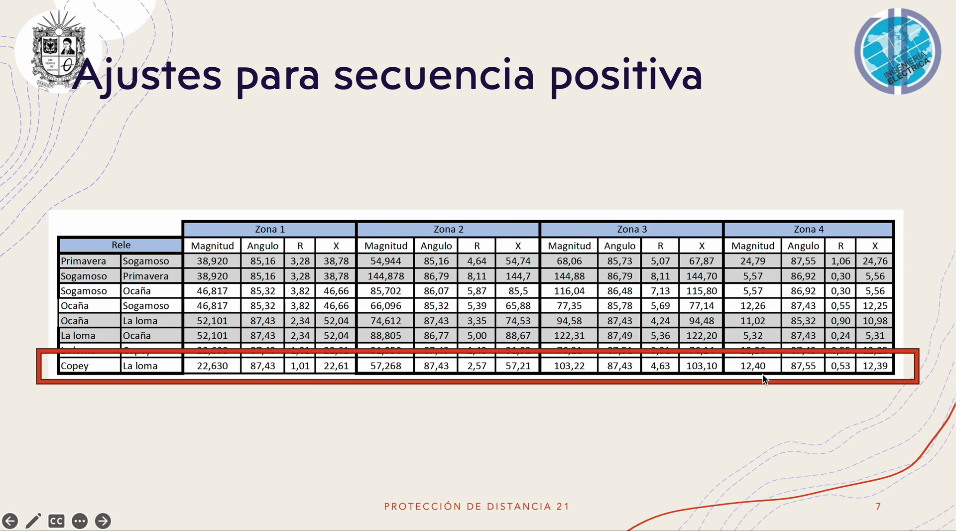
{"action": "key", "text": "ctrl+super+Right"}
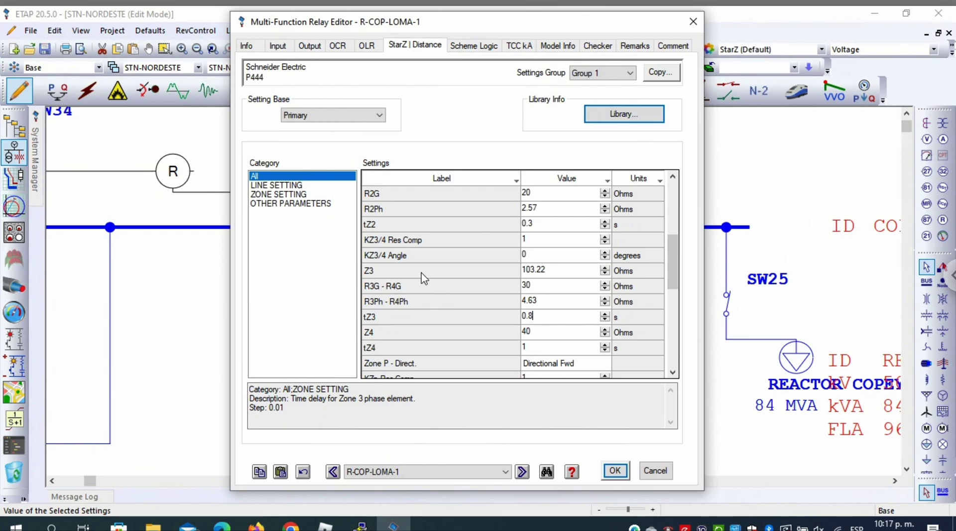
{"action": "left_click", "coordinate": [559, 332]}
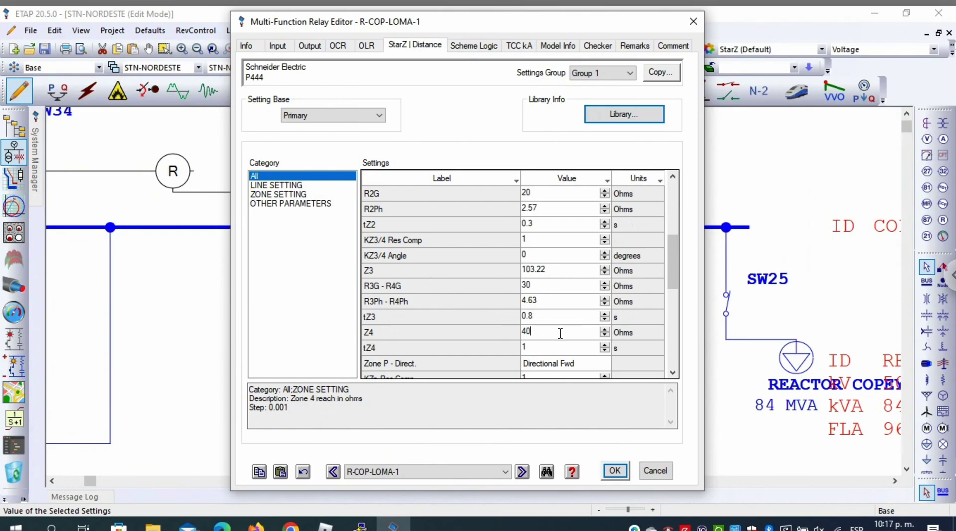
{"action": "key", "text": "BackSpace"}
{"action": "key", "text": "BackSpace"}
{"action": "type", "text": "12.40"}
{"action": "left_click", "coordinate": [550, 347]}
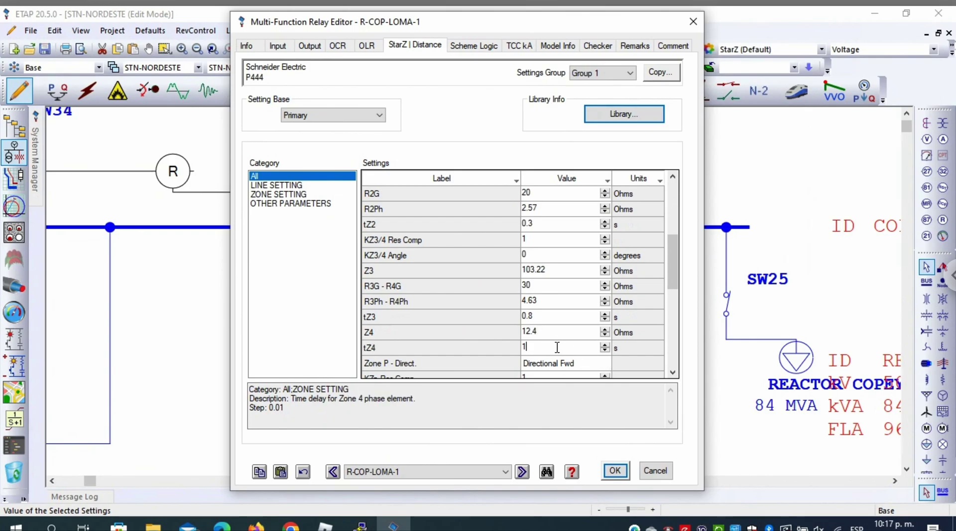
{"action": "type", "text": "1.5"}
Step: Review the relay's distance settings, including the KZ1 residual compensation and angle, and accept the entered values
{"action": "scroll", "coordinate": [556, 302], "scroll_direction": "down", "scroll_amount": 1}
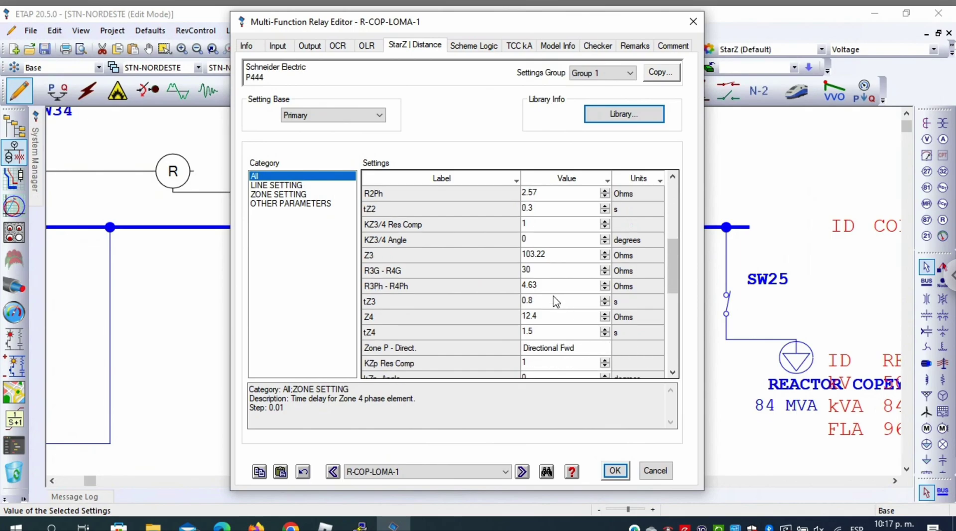
{"action": "scroll", "coordinate": [557, 302], "scroll_direction": "down", "scroll_amount": 5}
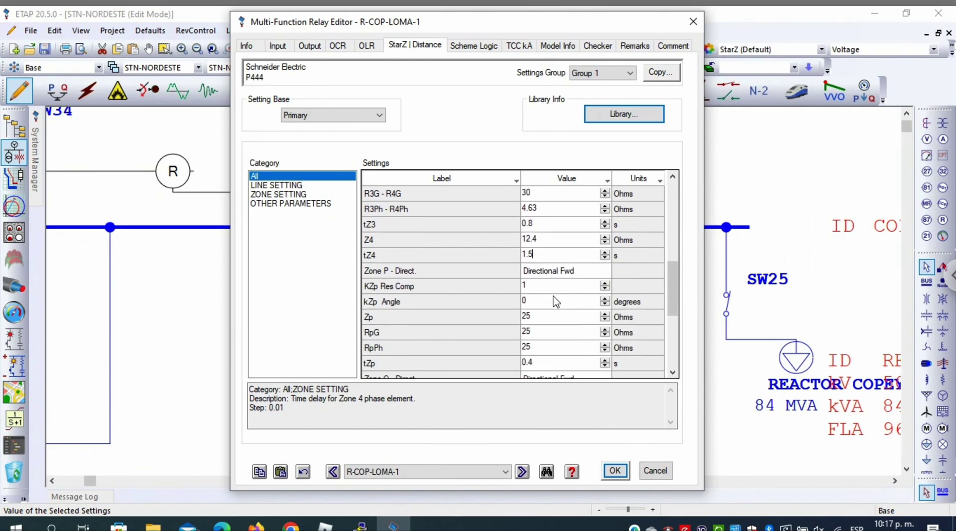
{"action": "scroll", "coordinate": [556, 302], "scroll_direction": "up", "scroll_amount": 8}
{"action": "scroll", "coordinate": [556, 302], "scroll_direction": "up", "scroll_amount": 10}
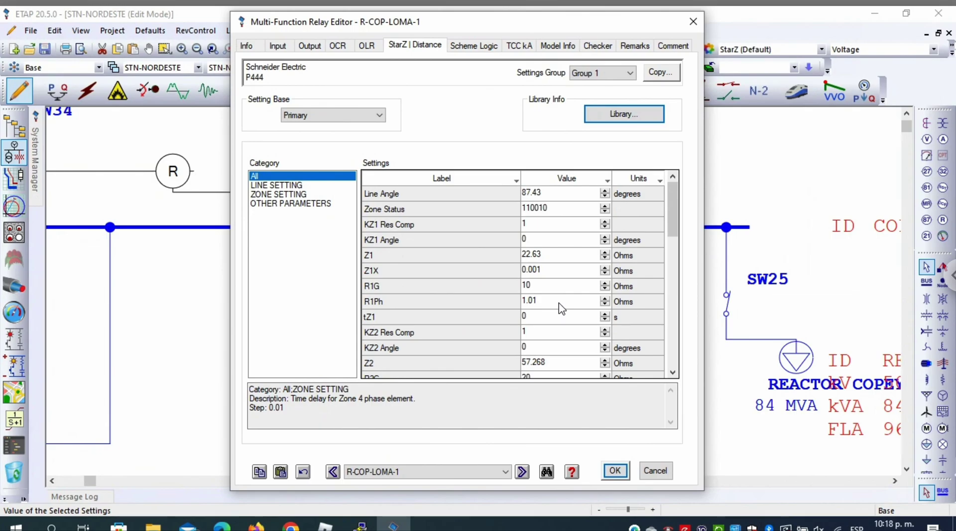
{"action": "left_click", "coordinate": [536, 224]}
{"action": "left_click_drag", "start_coordinate": [547, 221], "coordinate": [514, 230]}
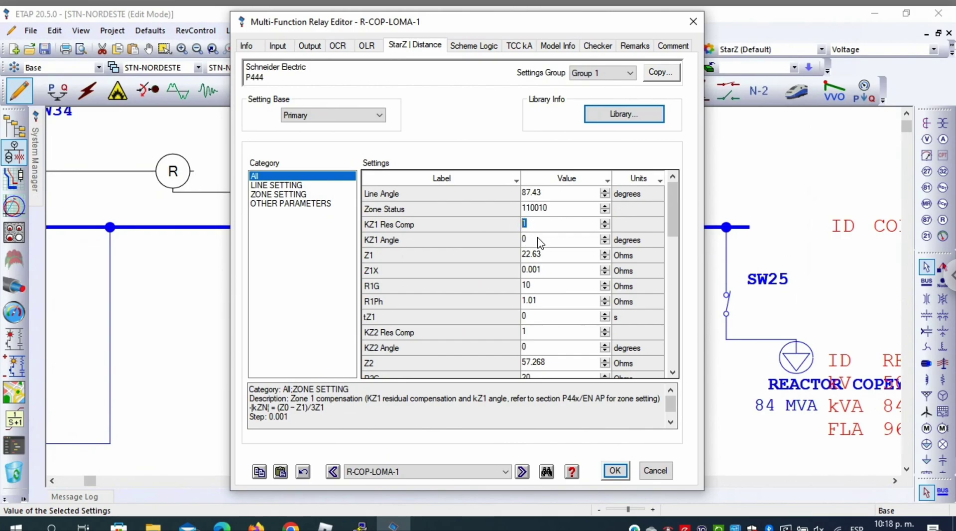
{"action": "left_click", "coordinate": [512, 237]}
{"action": "left_click", "coordinate": [536, 230]}
{"action": "left_click", "coordinate": [614, 470]}
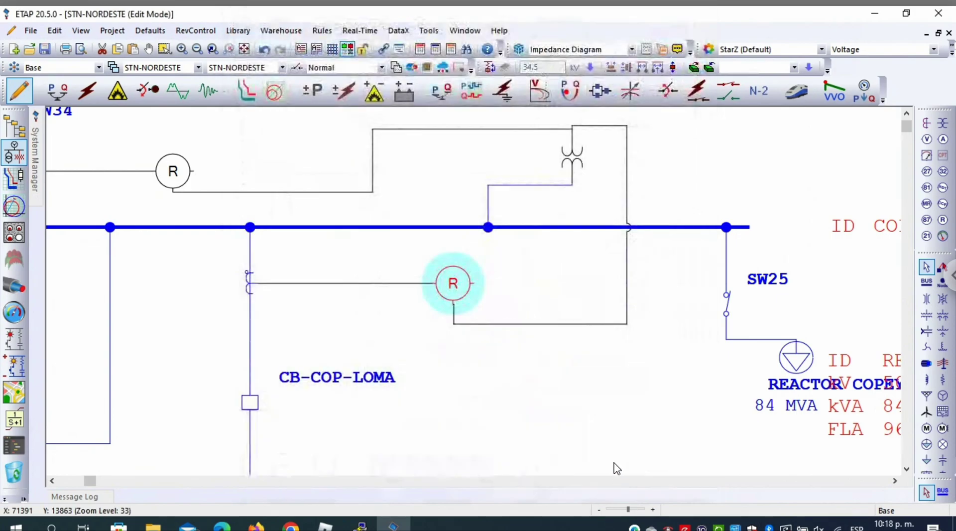
Step: Check the KZ1 residual compensation and angle in the distance settings of relay R-COP-LOMA2, and close its editor
{"action": "double_click", "coordinate": [182, 176]}
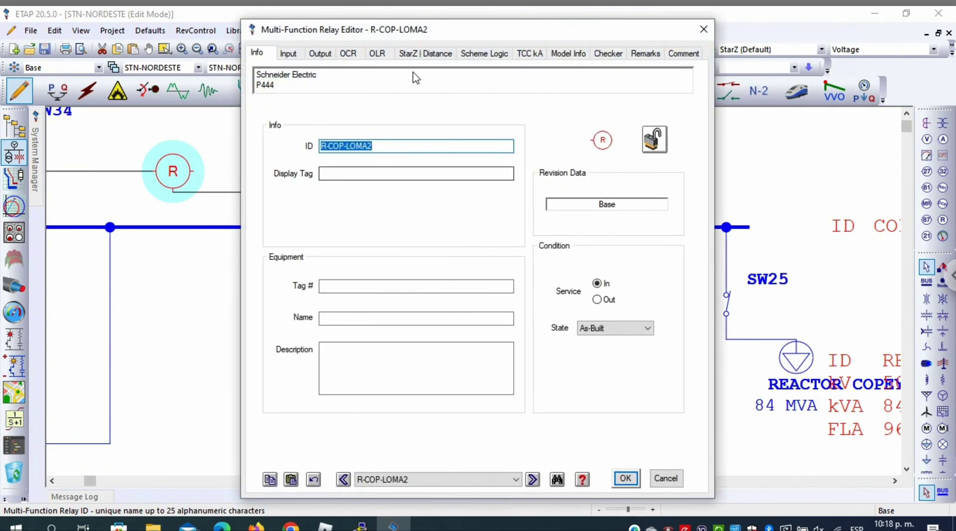
{"action": "left_click", "coordinate": [437, 56]}
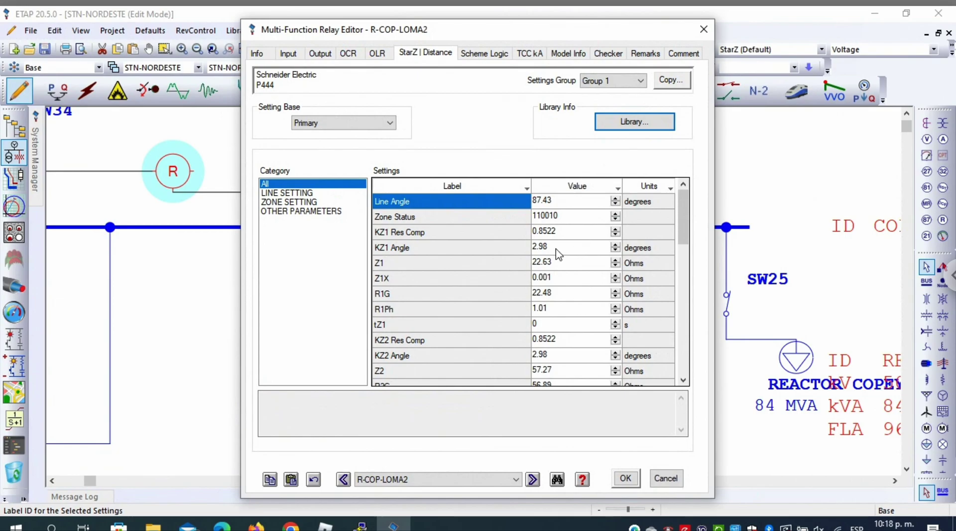
{"action": "left_click", "coordinate": [542, 233]}
{"action": "left_click", "coordinate": [568, 248]}
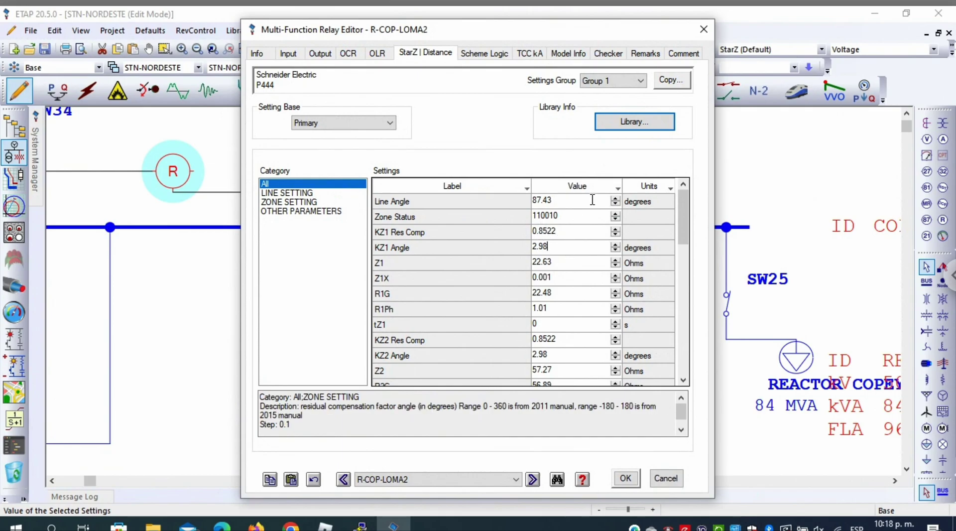
{"action": "left_click", "coordinate": [704, 31]}
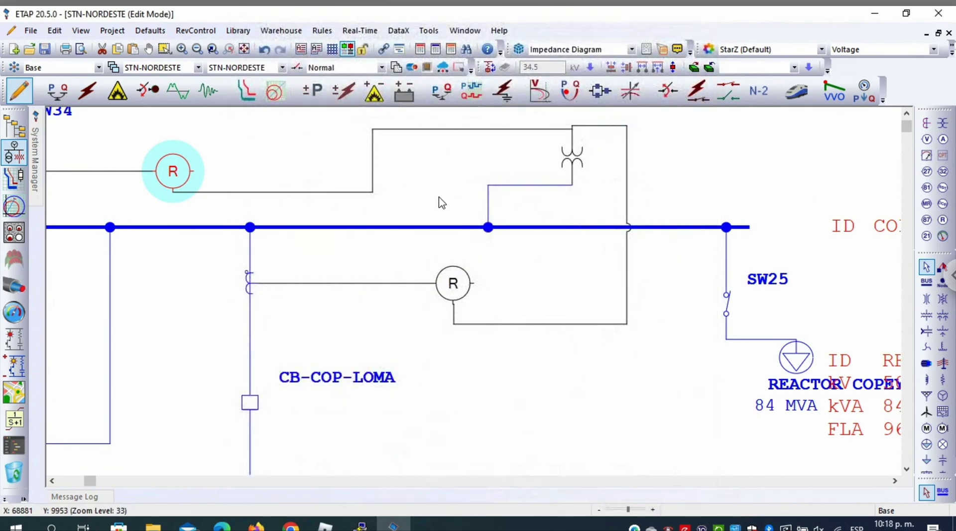
Step: Reopen the distance settings of relay R-COP-LOMA-1 and examine the formula in the KZ1 Res Comp description
{"action": "double_click", "coordinate": [454, 281]}
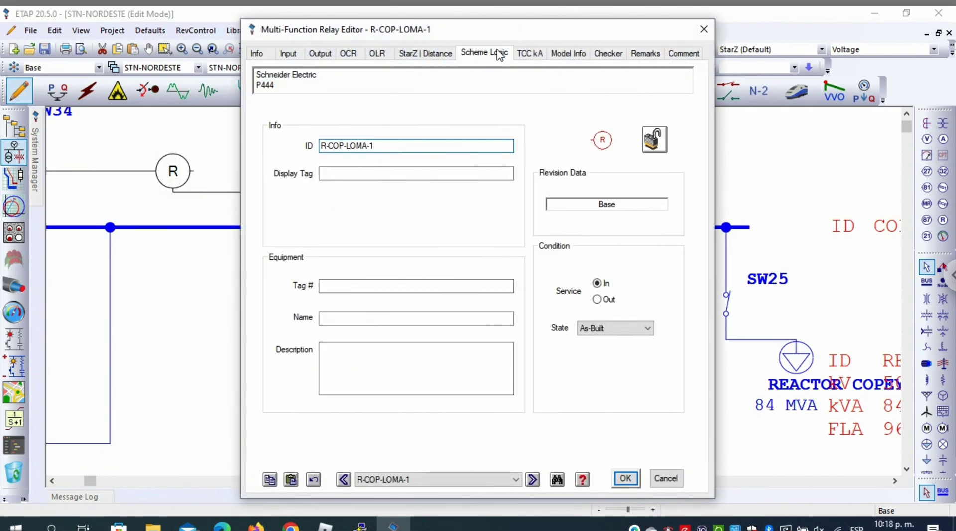
{"action": "left_click", "coordinate": [433, 55]}
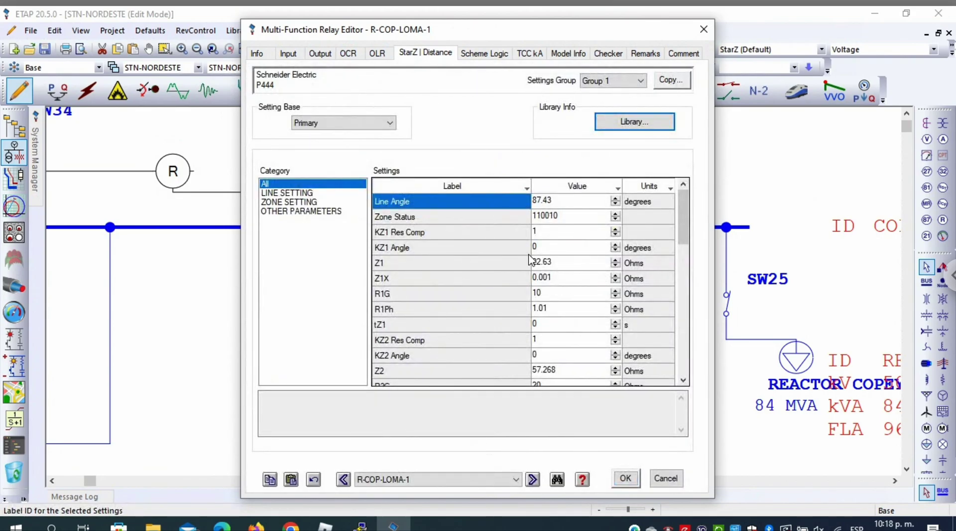
{"action": "left_click", "coordinate": [506, 232]}
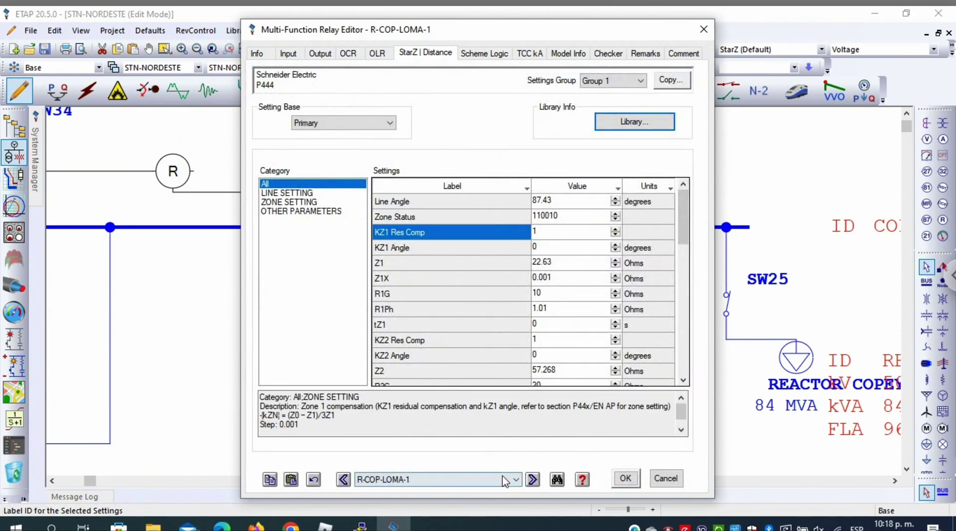
{"action": "left_click", "coordinate": [352, 418]}
{"action": "left_click_drag", "start_coordinate": [351, 418], "coordinate": [288, 415]}
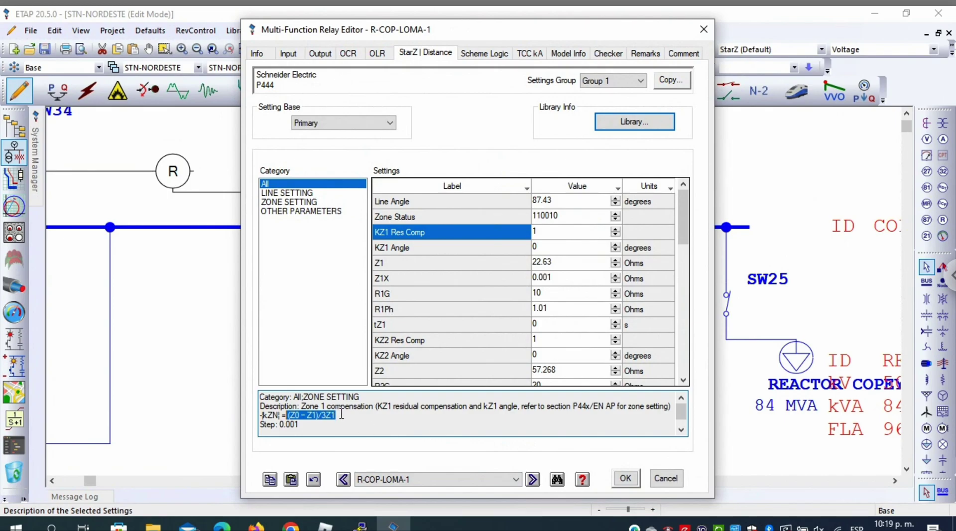
Step: Set the zone 1 residual compensation KZ1 Res Comp to 0.8526 and the KZ1 Angle to 2.98 degrees
{"action": "left_click", "coordinate": [559, 231]}
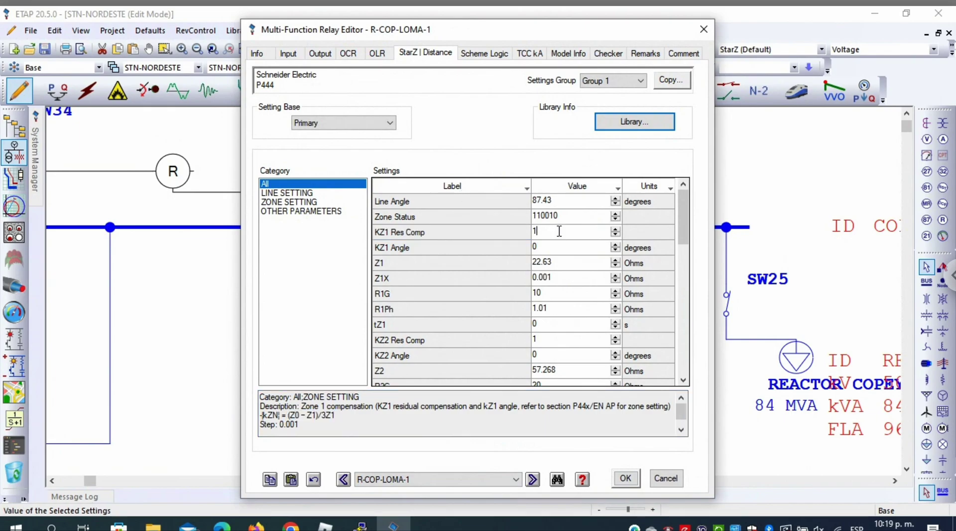
{"action": "key", "text": "BackSpace"}
{"action": "type", "text": "0.8"}
{"action": "type", "text": "2"}
{"action": "type", "text": "26"}
{"action": "key", "text": "BackSpace"}
{"action": "key", "text": "BackSpace"}
{"action": "key", "text": "BackSpace"}
{"action": "type", "text": "526"}
{"action": "left_click", "coordinate": [546, 246]}
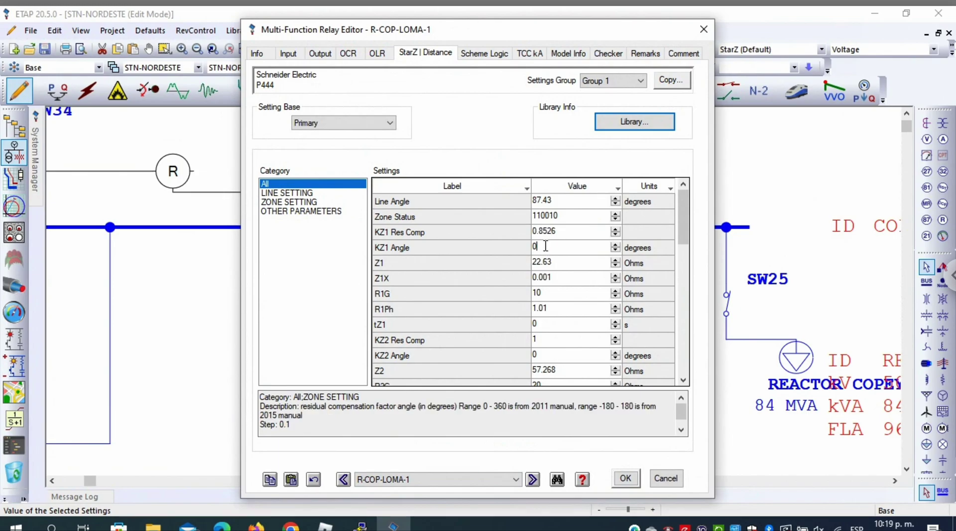
{"action": "key", "text": "BackSpace"}
{"action": "type", "text": "2.98"}
Step: Copy the KZ1 residual compensation of 0.8526 to KZ2 Res Comp, and set the KZ2 Angle to 2.98 degrees
{"action": "left_click_drag", "start_coordinate": [573, 235], "coordinate": [527, 230]}
{"action": "key", "text": "super+c"}
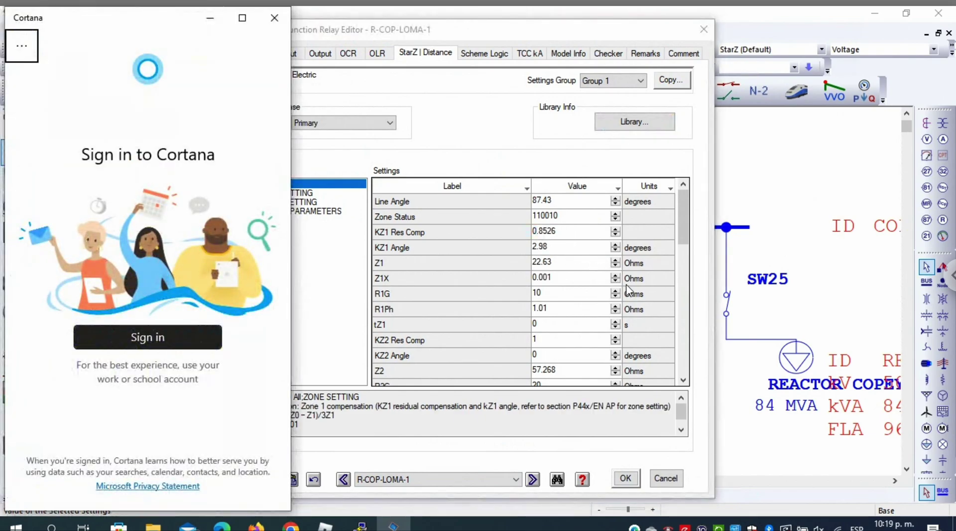
{"action": "left_click", "coordinate": [549, 252]}
{"action": "left_click", "coordinate": [570, 233]}
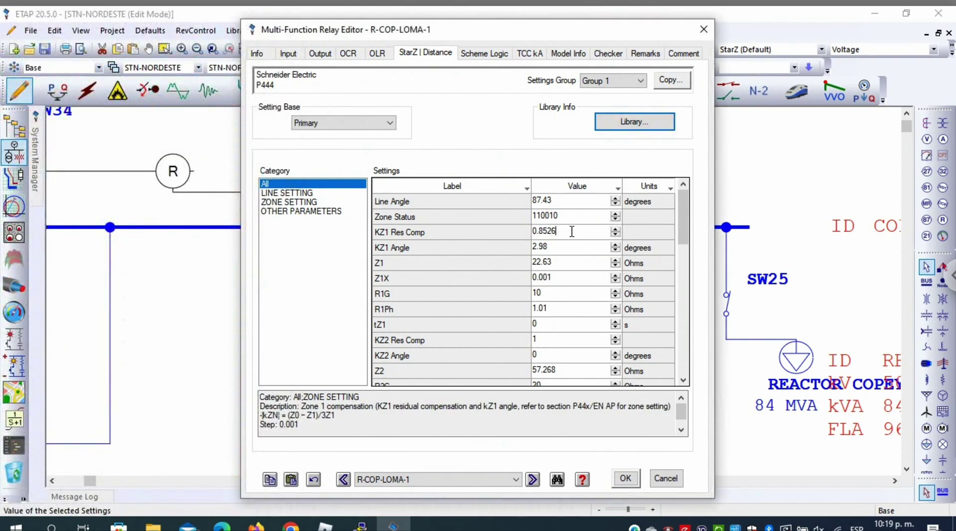
{"action": "left_click_drag", "start_coordinate": [572, 232], "coordinate": [525, 231]}
{"action": "left_click", "coordinate": [562, 340]}
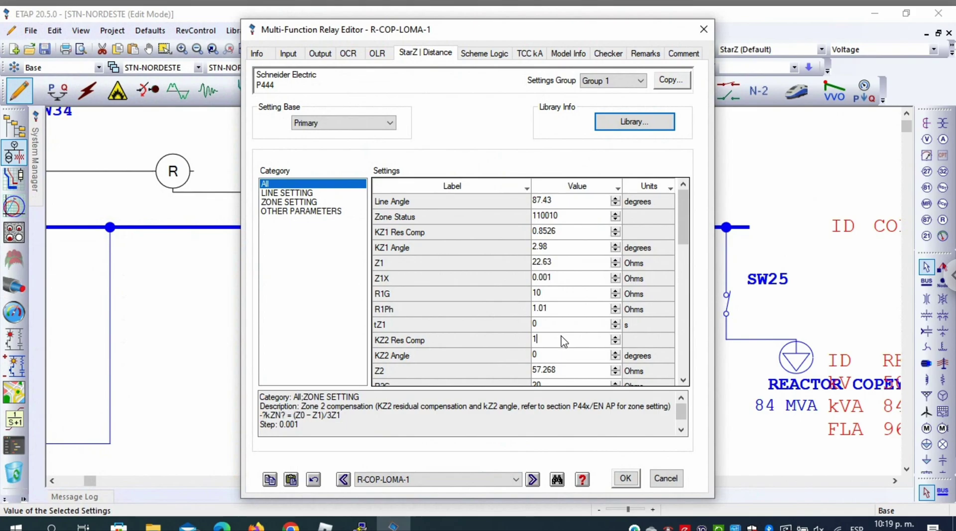
{"action": "left_click_drag", "start_coordinate": [566, 339], "coordinate": [529, 339]}
{"action": "key", "text": "ctrl+v"}
{"action": "left_click", "coordinate": [569, 358]}
{"action": "double_click", "coordinate": [563, 357]}
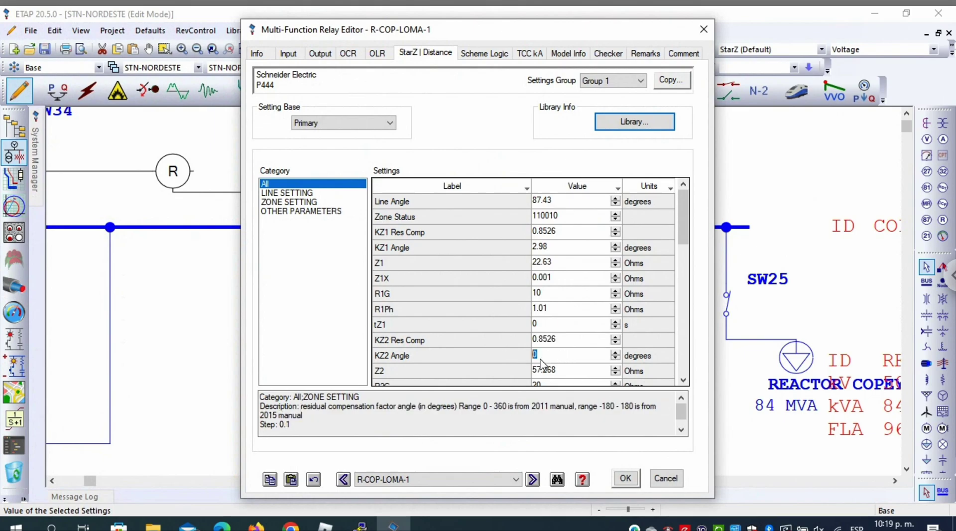
{"action": "type", "text": "2.98"}
Step: Set KZ3/4 Res Comp to the copied 0.8526 and the KZ3/4 Angle to 2.98 degrees
{"action": "left_click", "coordinate": [683, 380]}
{"action": "left_click", "coordinate": [684, 380]}
{"action": "left_click", "coordinate": [683, 380]}
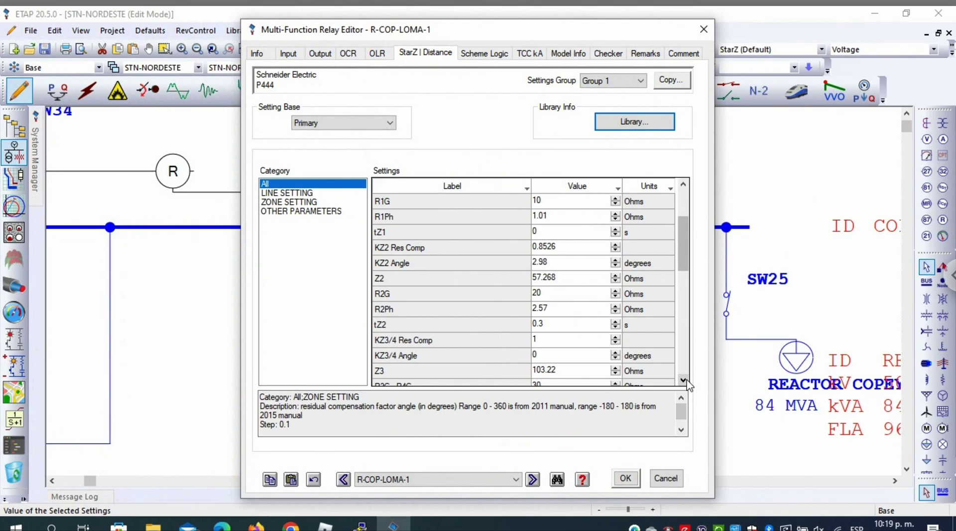
{"action": "left_click", "coordinate": [684, 380]}
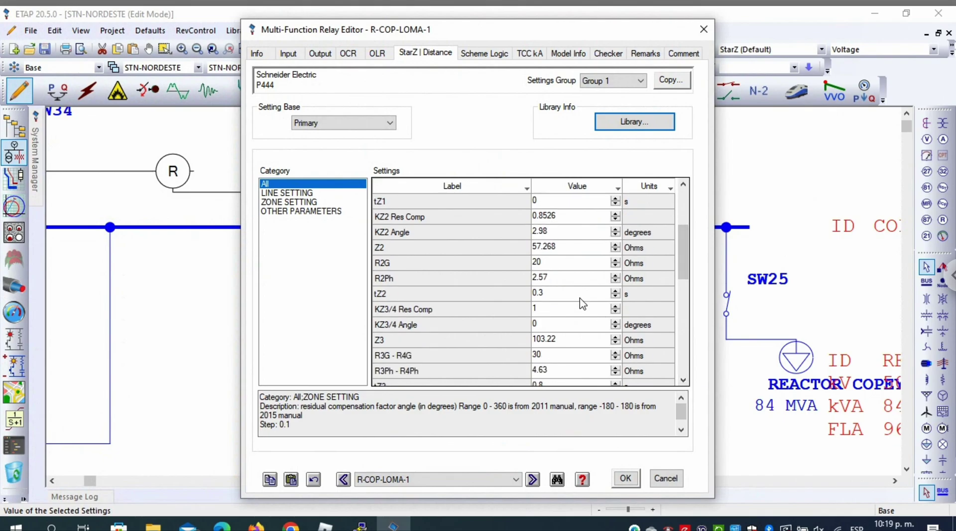
{"action": "left_click", "coordinate": [556, 310]}
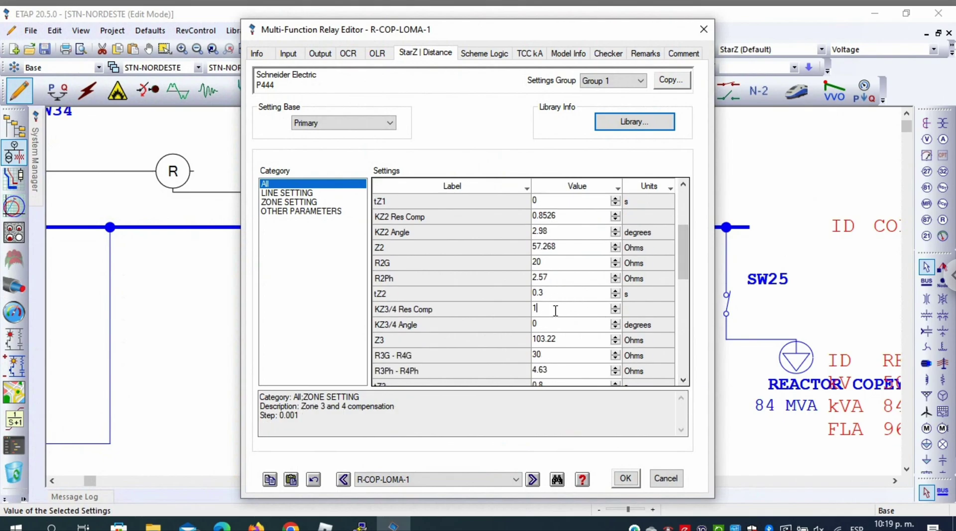
{"action": "double_click", "coordinate": [555, 309]}
{"action": "key", "text": "ctrl+v"}
{"action": "left_click", "coordinate": [565, 324]}
{"action": "key", "text": "BackSpace"}
{"action": "type", "text": "2."}
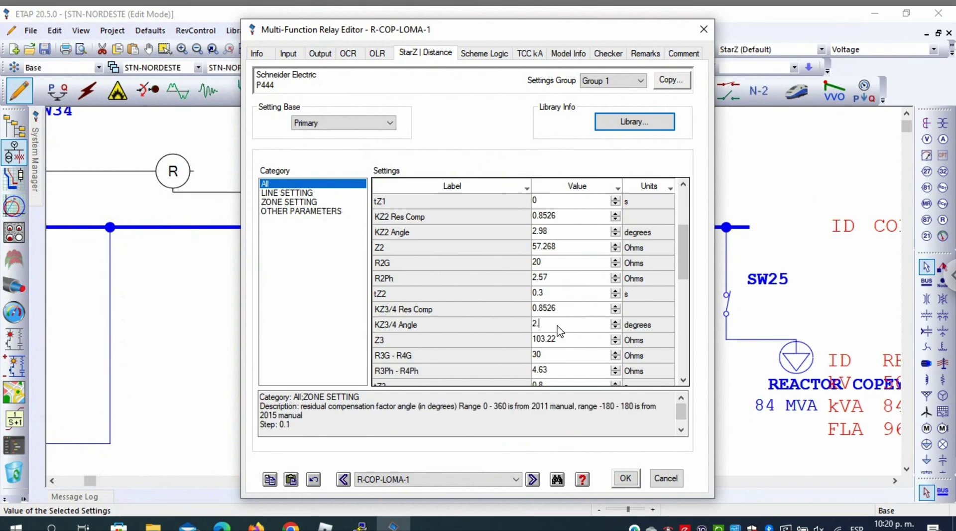
{"action": "type", "text": "98"}
Step: Set the zone 1 ground resistive reach R1G to 22.48 ohms
{"action": "left_click_drag", "start_coordinate": [687, 273], "coordinate": [687, 236]}
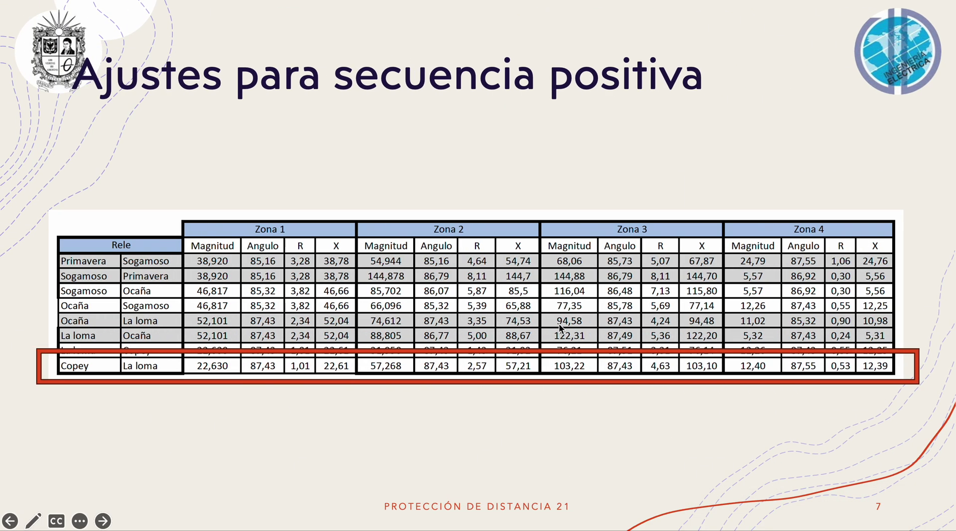
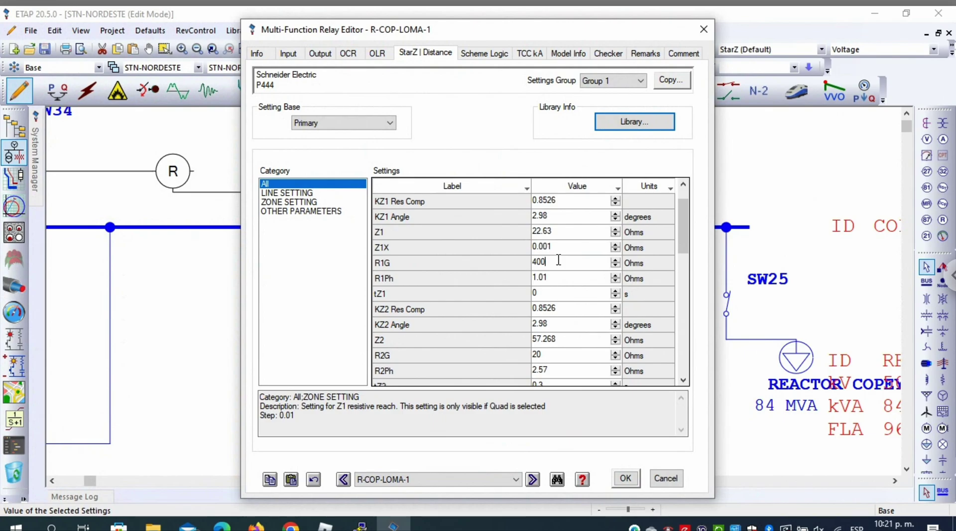
{"action": "double_click", "coordinate": [558, 260]}
{"action": "type", "text": "22.48"}
{"action": "left_click", "coordinate": [684, 380]}
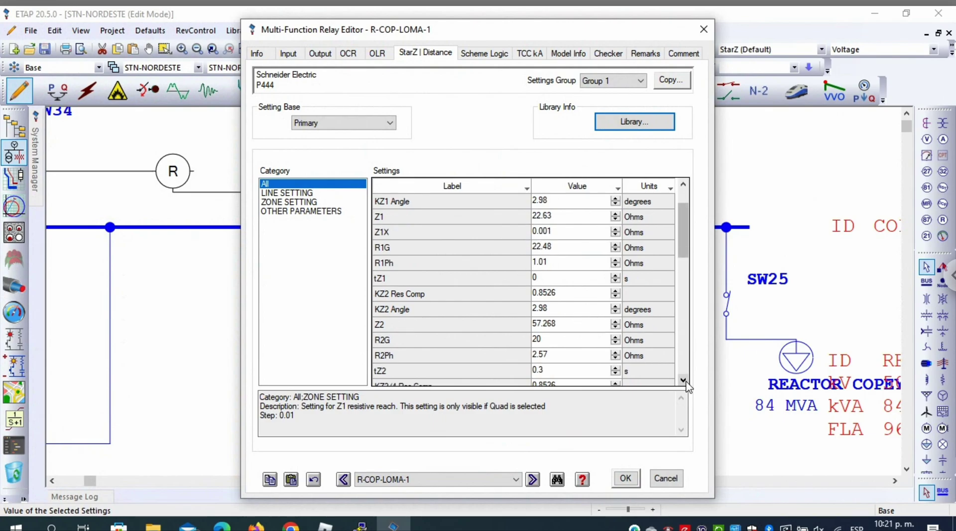
{"action": "left_click", "coordinate": [684, 381]}
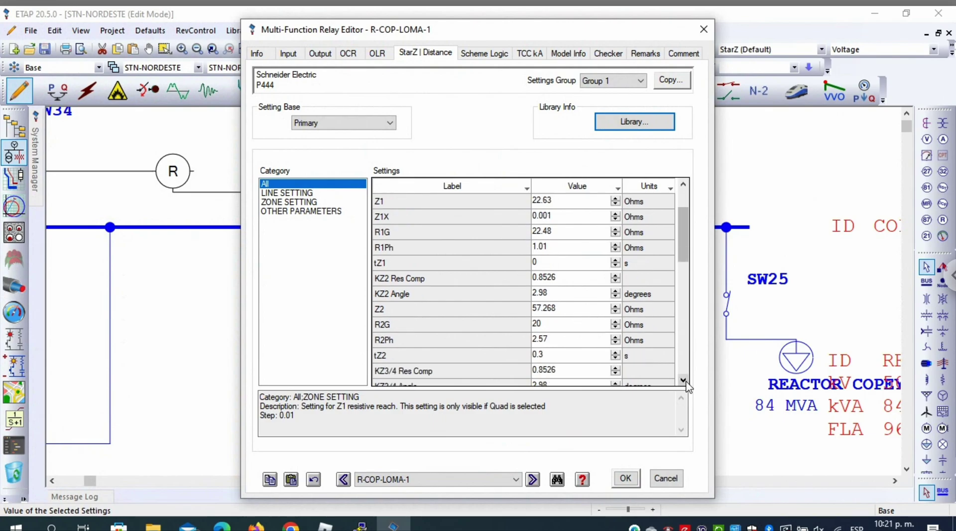
Step: Set the zone 2 ground resistive reach R2G to 56.9 ohms
{"action": "left_click", "coordinate": [547, 327]}
{"action": "double_click", "coordinate": [544, 325]}
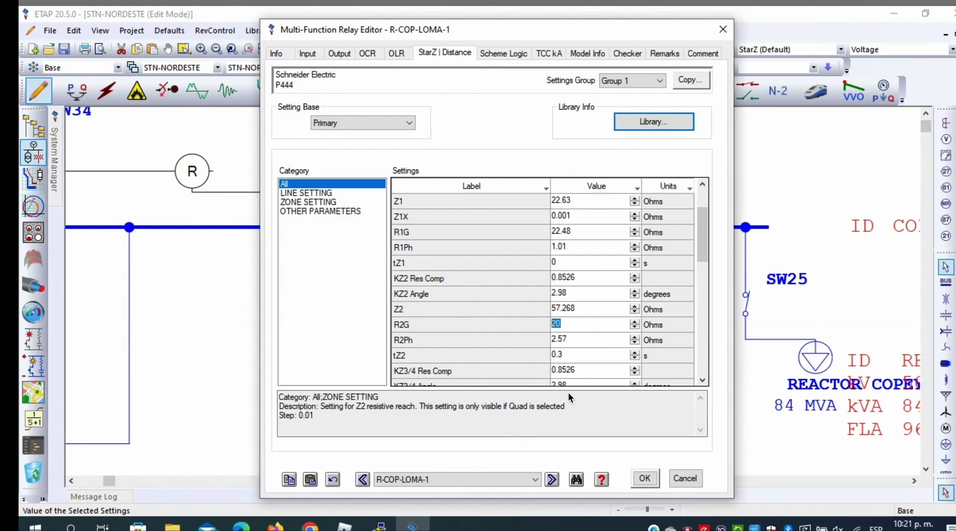
{"action": "type", "text": "56.9"}
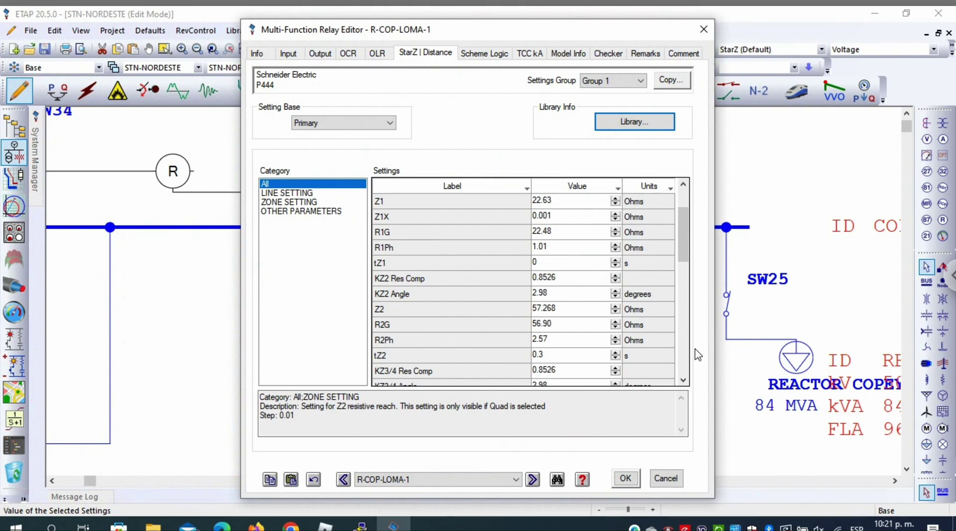
Step: Set the zone 3 and 4 ground resistive reach R3G - R4G to 102.55 ohms
{"action": "left_click", "coordinate": [683, 381]}
{"action": "left_click", "coordinate": [684, 381]}
{"action": "left_click", "coordinate": [683, 381]}
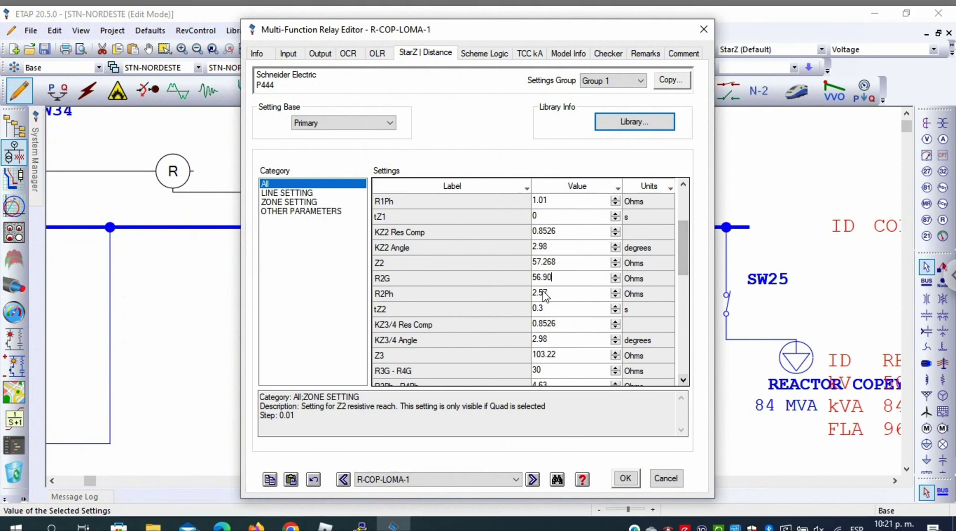
{"action": "left_click", "coordinate": [551, 369]}
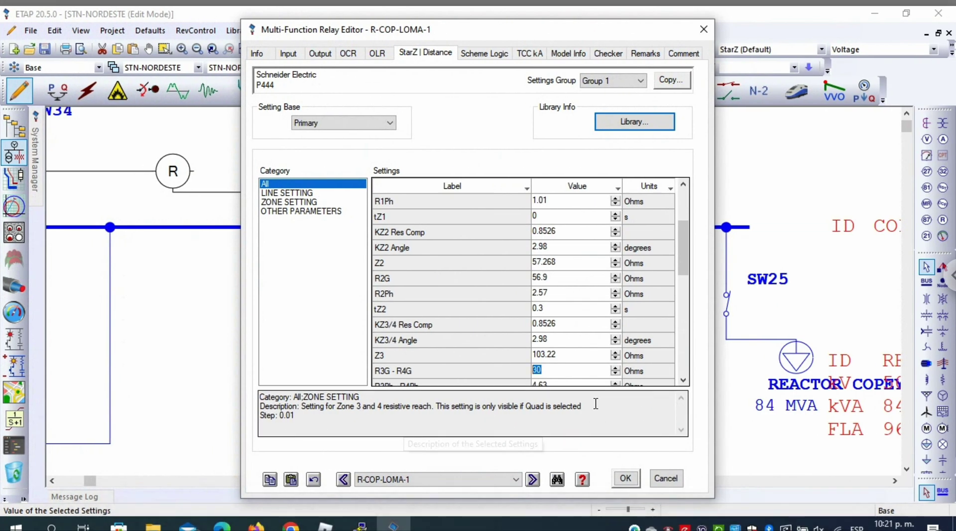
{"action": "type", "text": "102.55"}
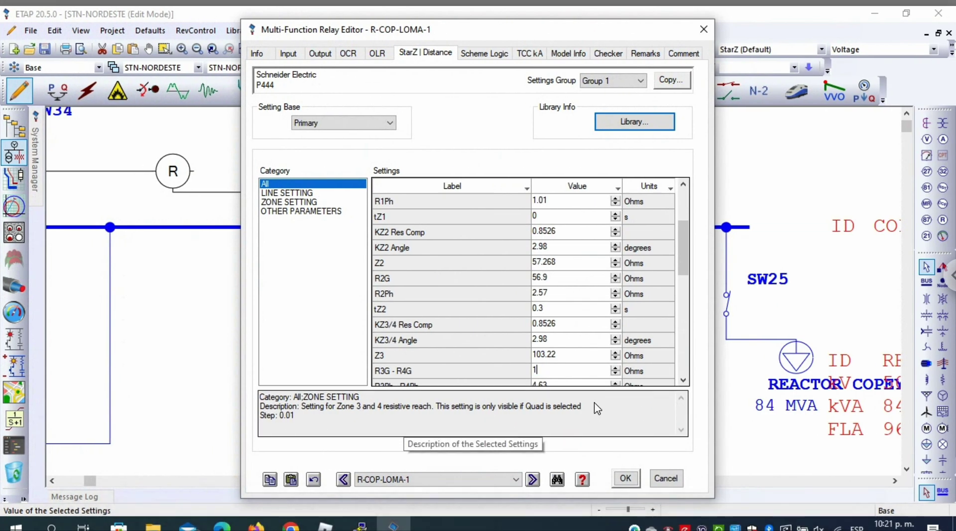
Step: Review the relay's distance settings down to zones P and Q, and the zone 1 resistive reaches R1G and R1Ph
{"action": "left_click", "coordinate": [683, 380]}
{"action": "left_click", "coordinate": [682, 380]}
{"action": "left_click", "coordinate": [683, 379]}
{"action": "left_click", "coordinate": [682, 380]}
{"action": "left_click", "coordinate": [682, 380]}
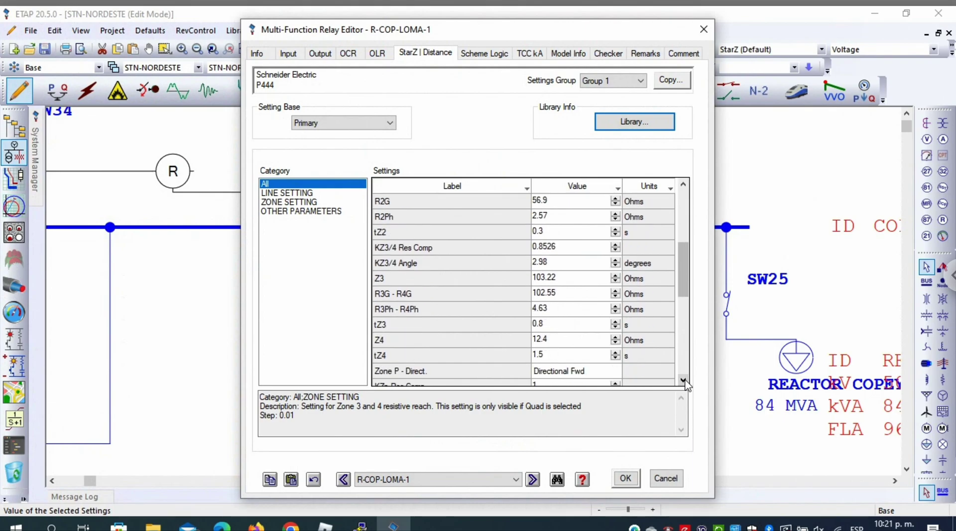
{"action": "left_click", "coordinate": [683, 380]}
{"action": "left_click", "coordinate": [683, 380]}
{"action": "left_click", "coordinate": [683, 380]}
{"action": "left_click", "coordinate": [683, 380]}
{"action": "left_click", "coordinate": [683, 380]}
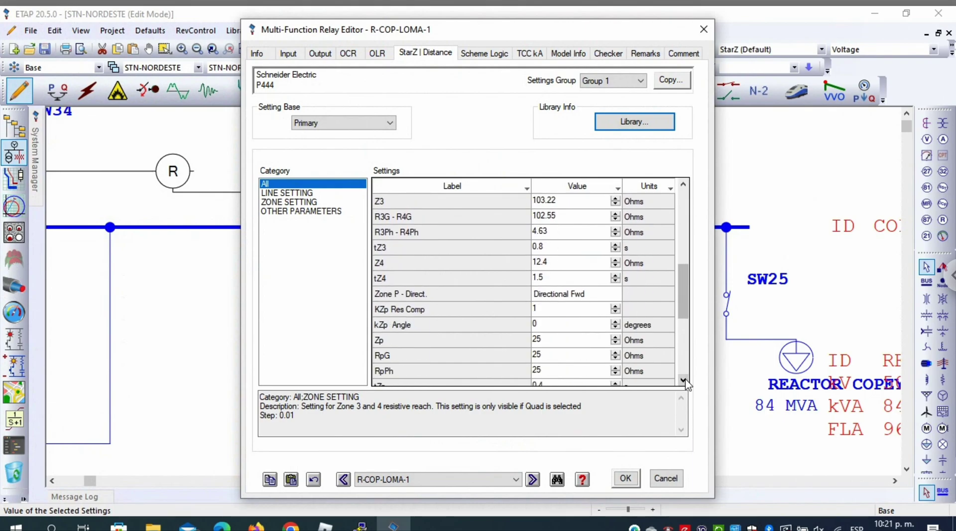
{"action": "scroll", "coordinate": [685, 328], "scroll_direction": "down", "scroll_amount": 2}
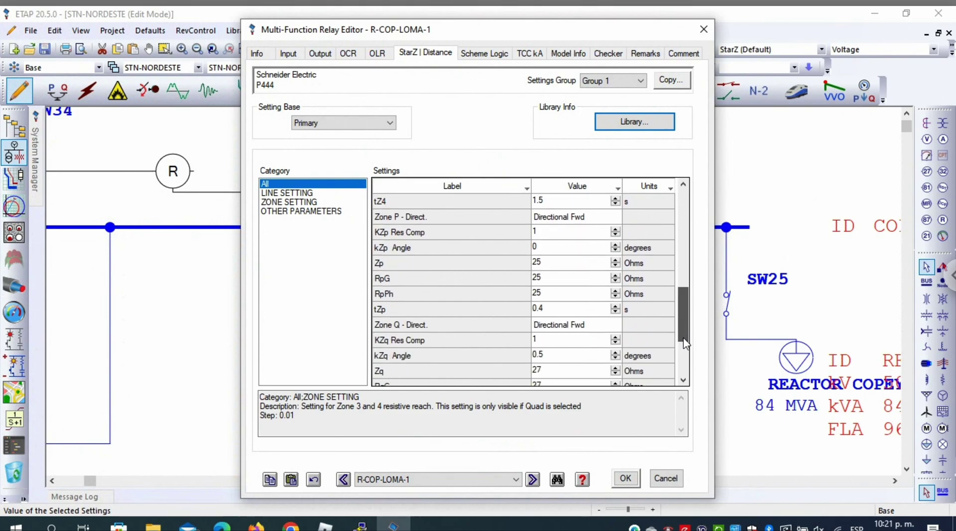
{"action": "left_click_drag", "start_coordinate": [685, 335], "coordinate": [685, 234]}
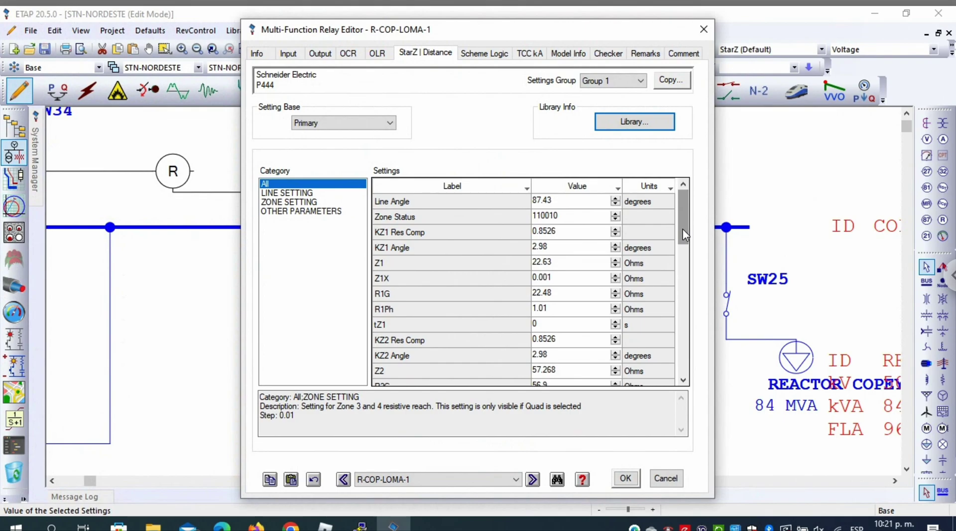
{"action": "left_click", "coordinate": [403, 298]}
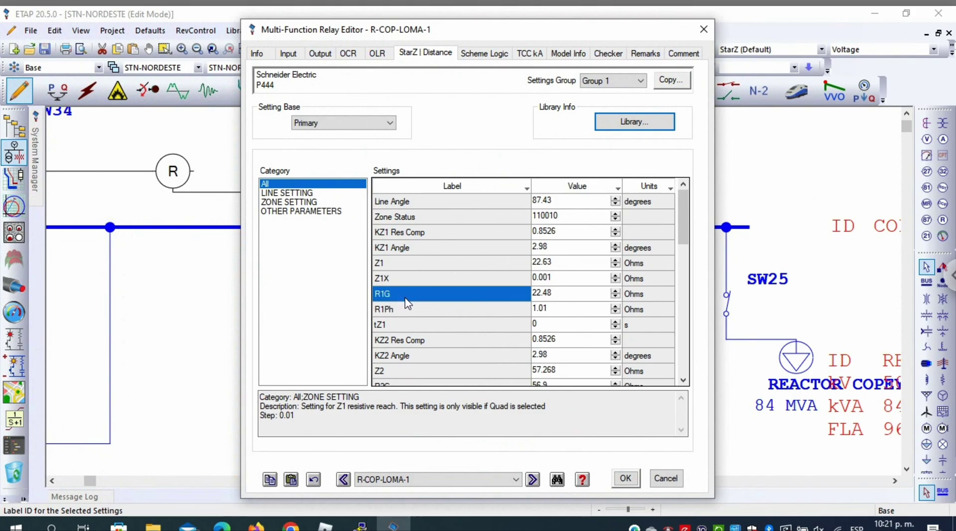
{"action": "left_click", "coordinate": [411, 315]}
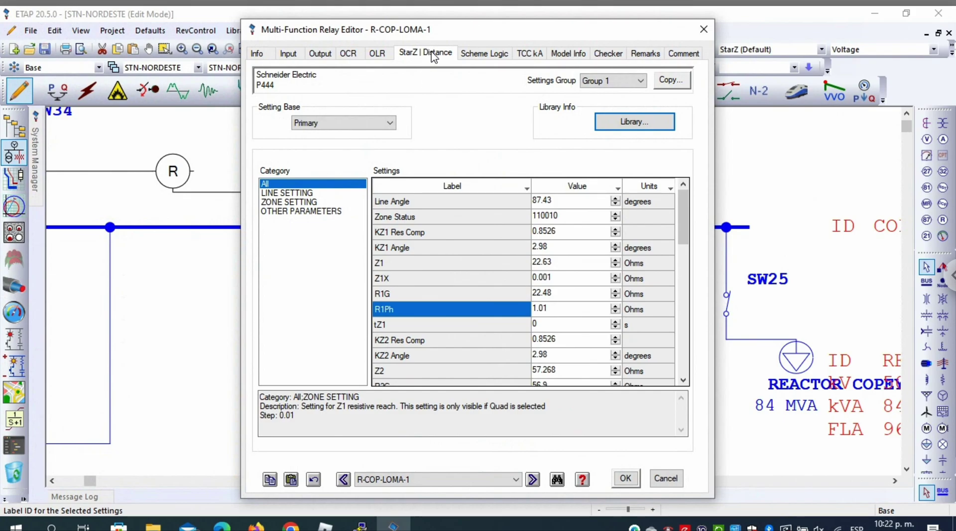
Step: Delete the existing DO1 row from the relay's scheme logic
{"action": "left_click", "coordinate": [485, 54]}
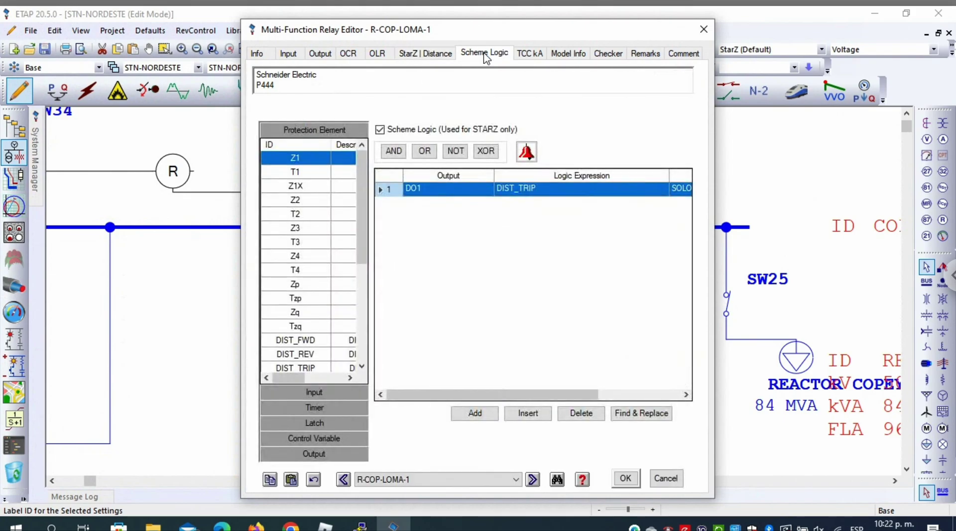
{"action": "left_click", "coordinate": [581, 413]}
{"action": "left_click", "coordinate": [525, 297]}
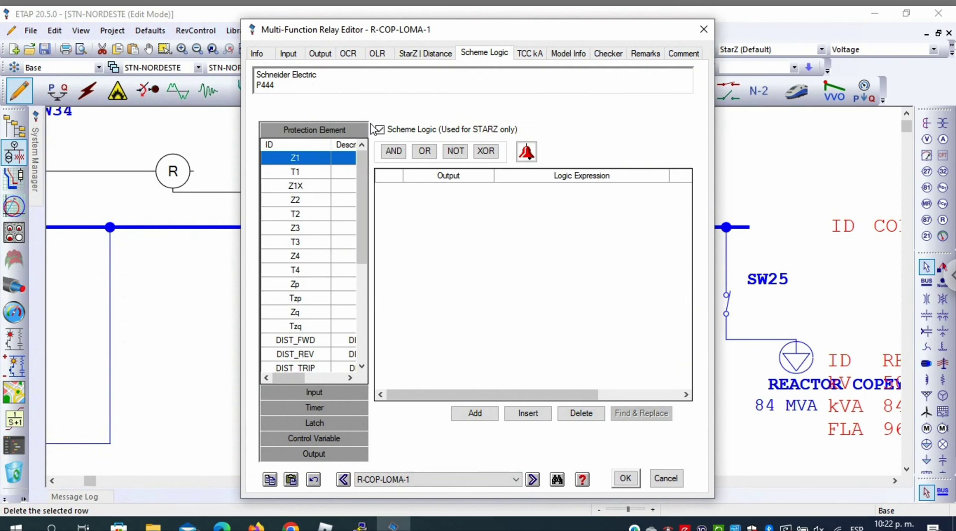
Step: Check the relay's configured output and add a new scheme logic row with DO1 as its output
{"action": "left_click", "coordinate": [319, 54]}
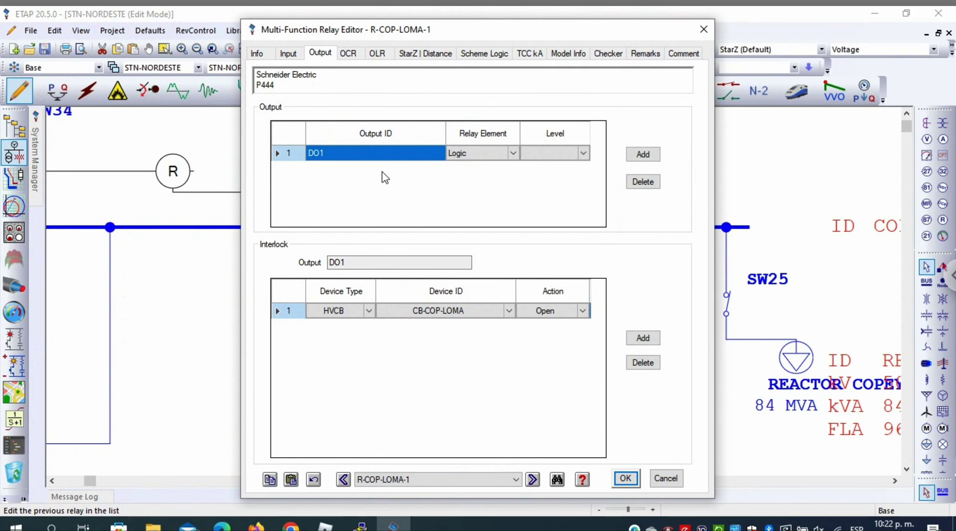
{"action": "left_click", "coordinate": [488, 54]}
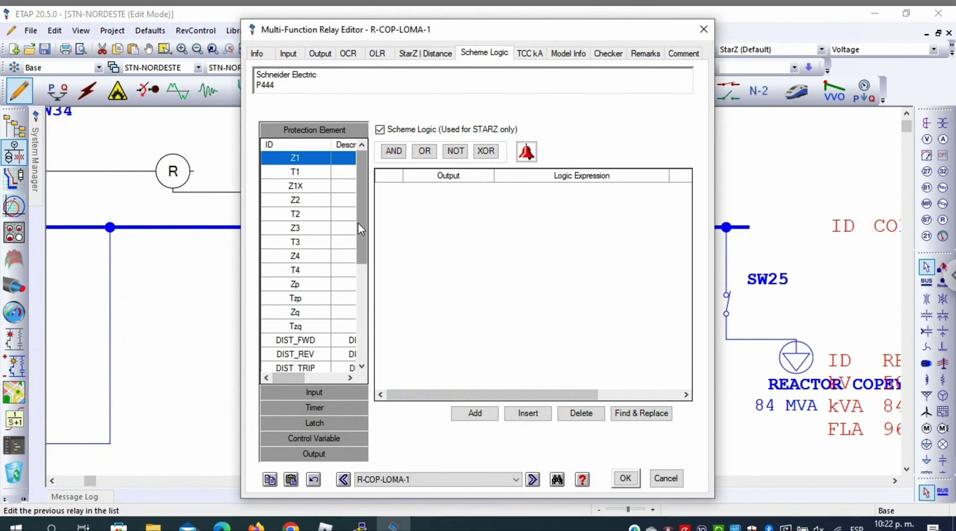
{"action": "mouse_move", "coordinate": [358, 224]}
{"action": "left_mouse_down"}
{"action": "mouse_move", "coordinate": [367, 333]}
{"action": "mouse_move", "coordinate": [354, 209]}
{"action": "left_mouse_up"}
{"action": "left_click", "coordinate": [472, 412]}
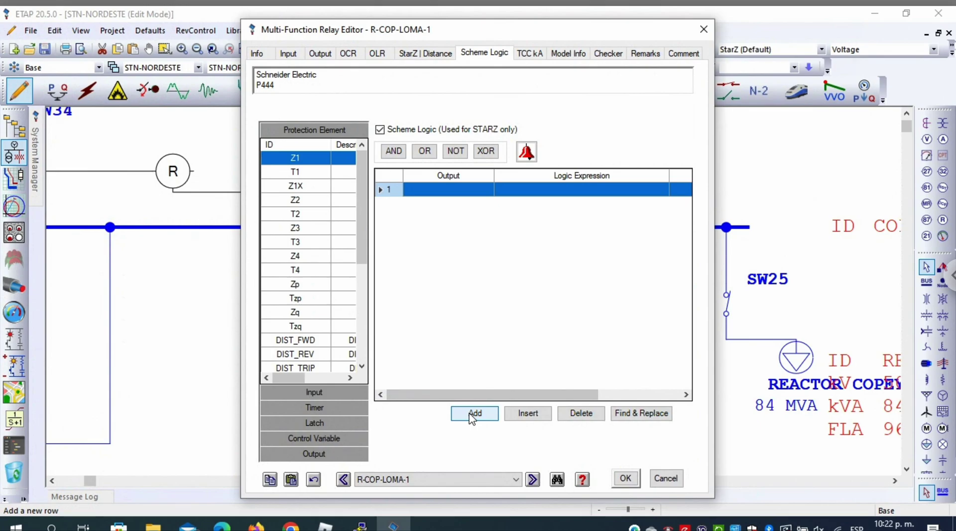
{"action": "left_click", "coordinate": [445, 191]}
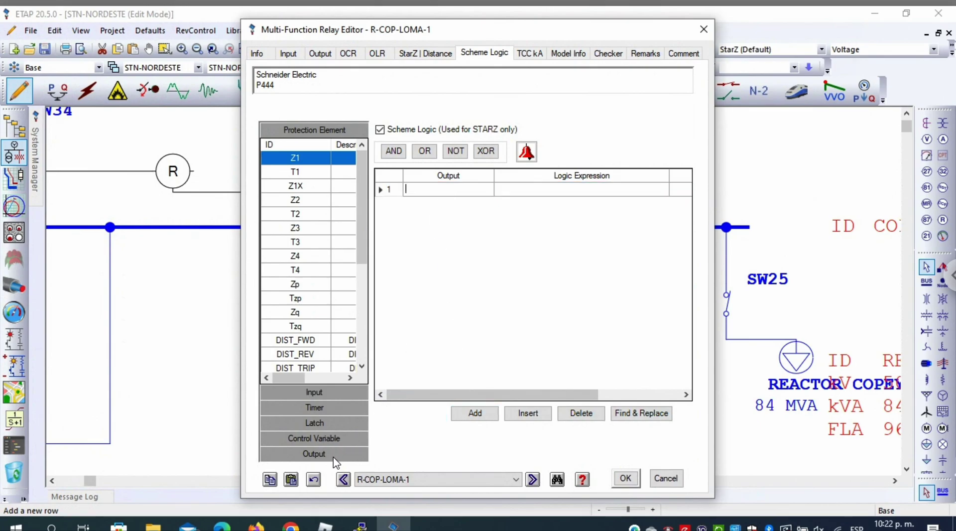
{"action": "left_click", "coordinate": [315, 453]}
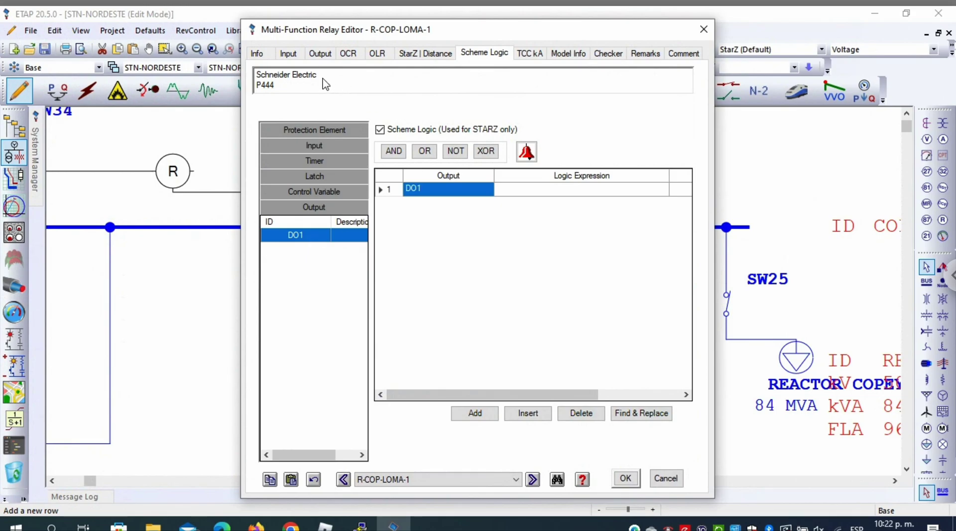
Step: Recheck the DO1 output's breaker interlock and assign the protection element DIST_TRIP as DO1's logic expression
{"action": "left_click", "coordinate": [321, 53]}
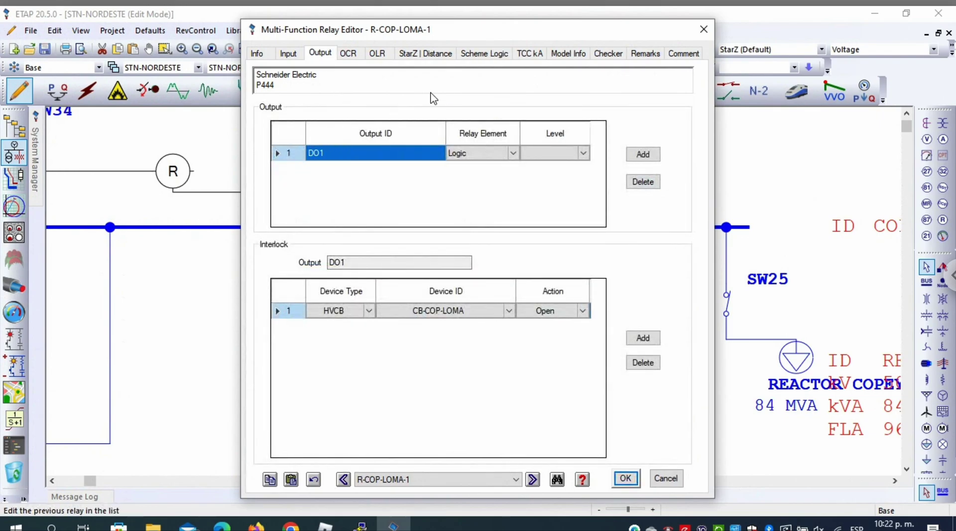
{"action": "left_click", "coordinate": [482, 55]}
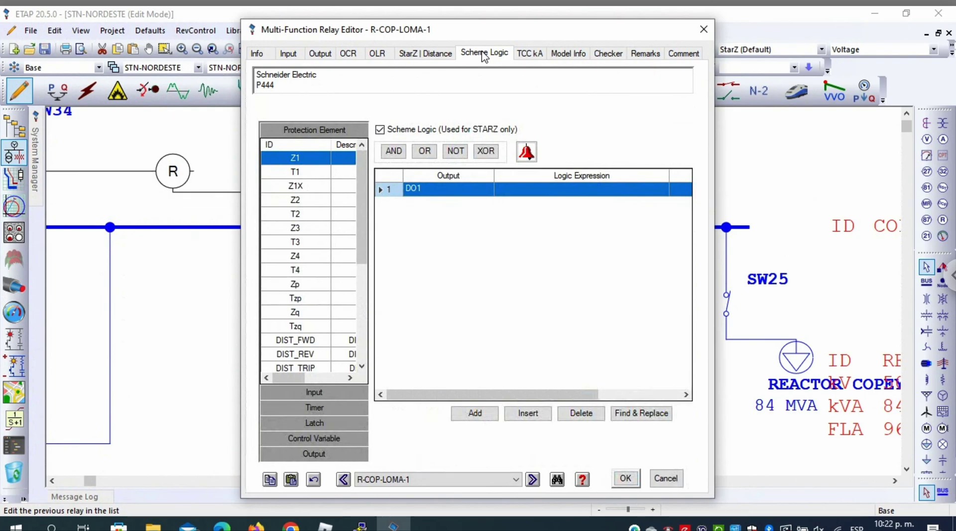
{"action": "left_click", "coordinate": [581, 191]}
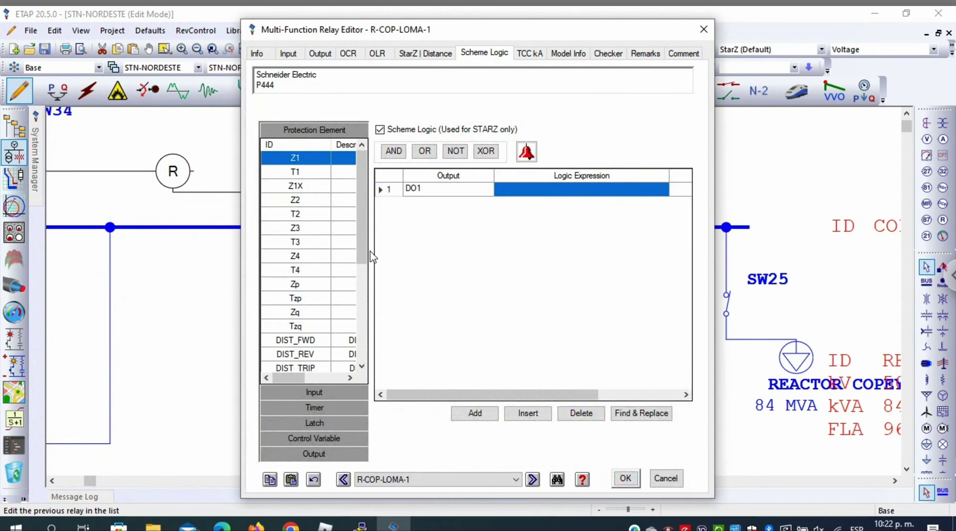
{"action": "left_click_drag", "start_coordinate": [360, 249], "coordinate": [314, 310]}
{"action": "left_click_drag", "start_coordinate": [360, 239], "coordinate": [361, 220]}
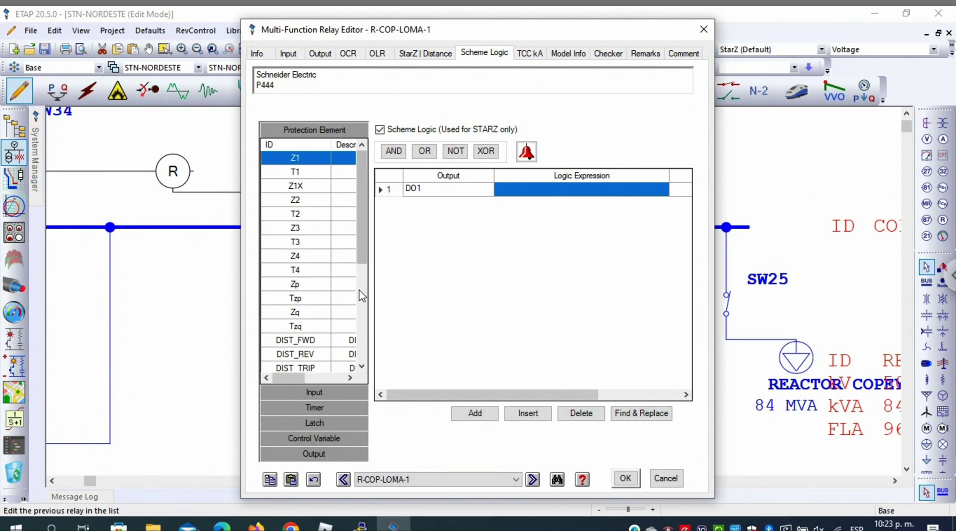
{"action": "left_click_drag", "start_coordinate": [360, 252], "coordinate": [362, 287]}
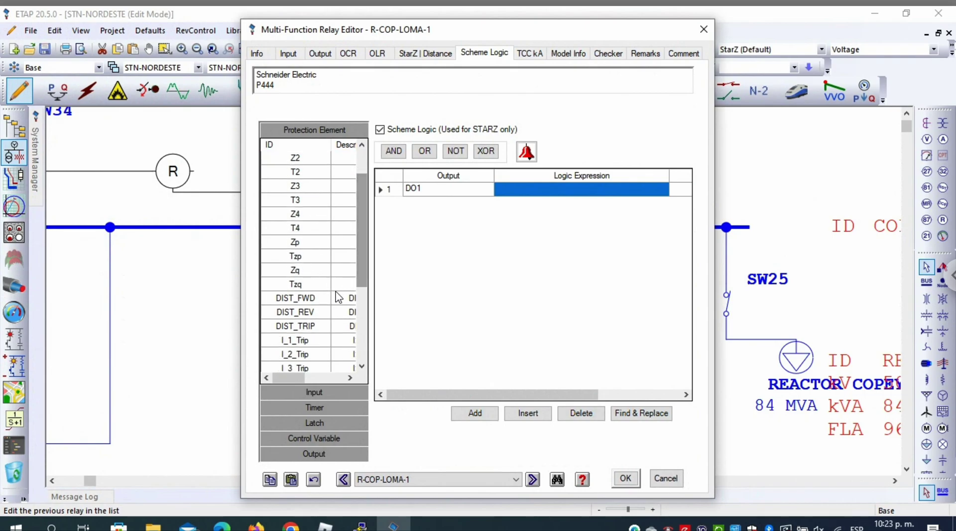
{"action": "left_click", "coordinate": [318, 331]}
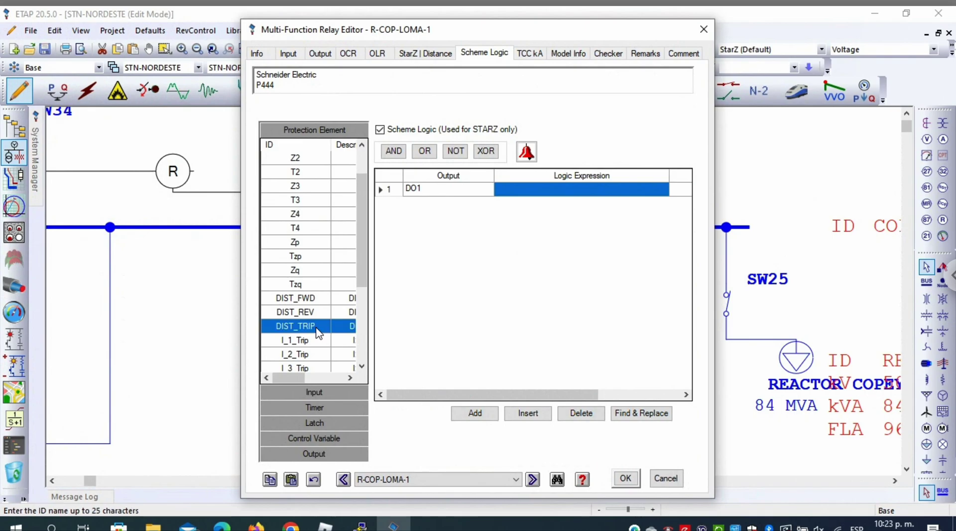
{"action": "double_click", "coordinate": [318, 331]}
{"action": "left_click", "coordinate": [563, 188]}
{"action": "left_click", "coordinate": [563, 188]}
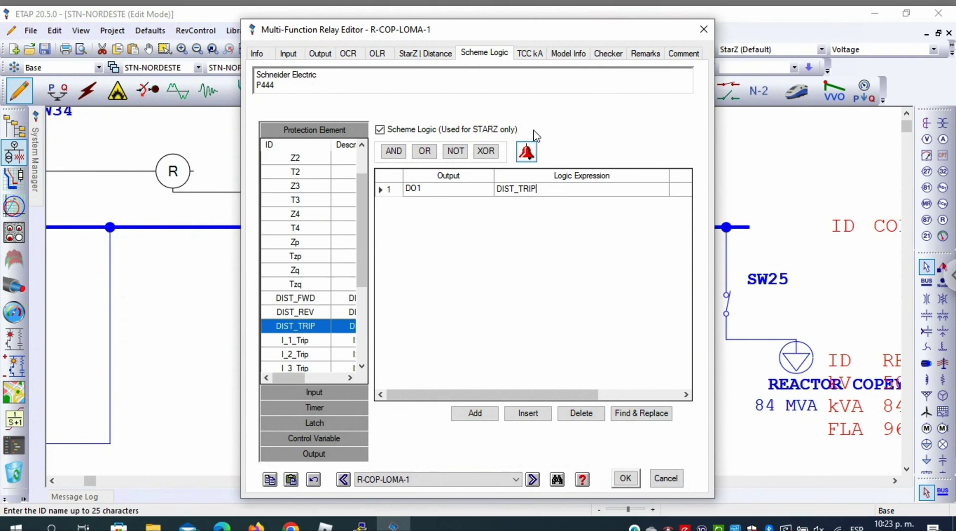
Step: Recheck the distance settings and scheme logic, and save the configuration of relay R-COP-LOMA-1
{"action": "left_click", "coordinate": [425, 52]}
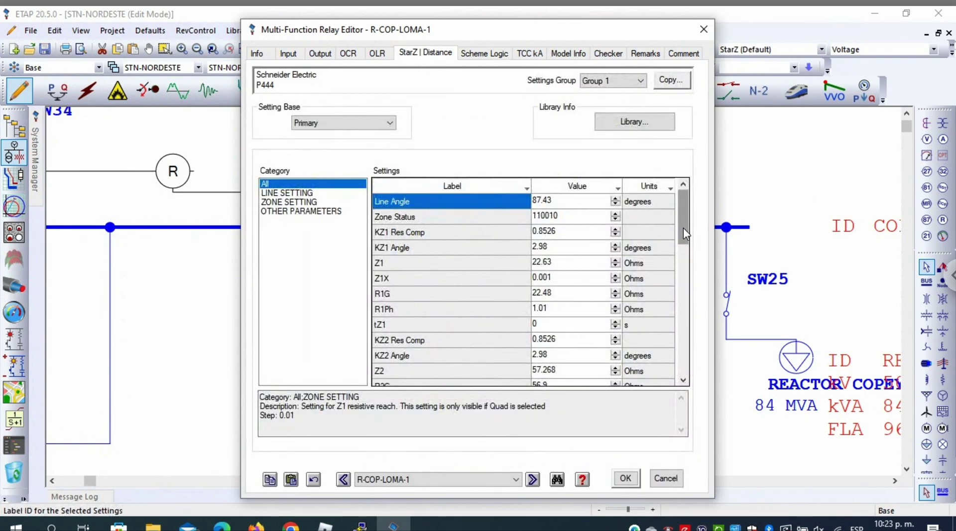
{"action": "scroll", "coordinate": [686, 234], "scroll_direction": "down", "scroll_amount": 1}
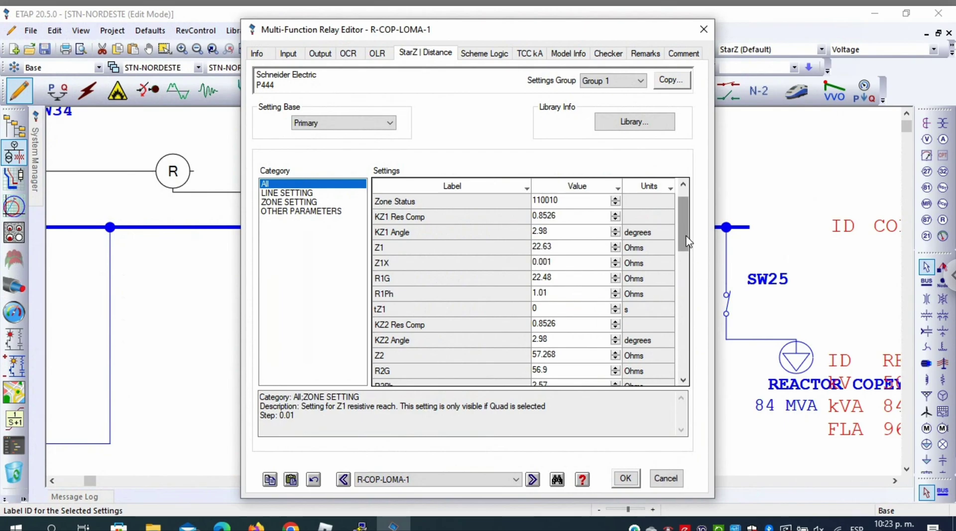
{"action": "left_click_drag", "start_coordinate": [687, 241], "coordinate": [687, 259]}
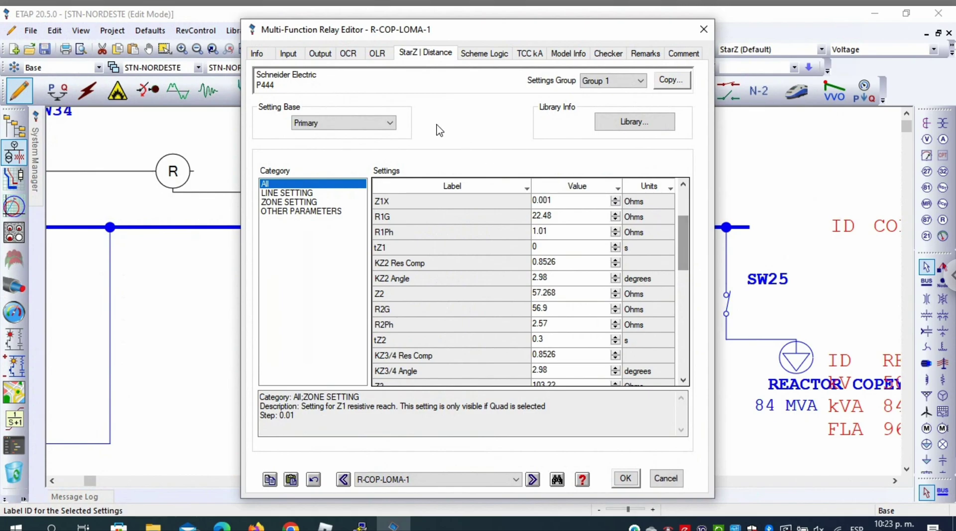
{"action": "left_click", "coordinate": [485, 54]}
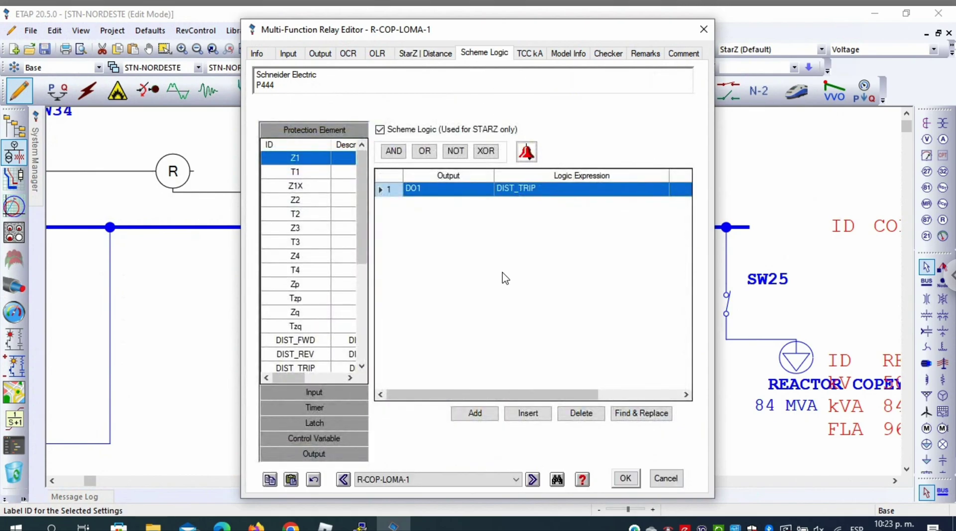
{"action": "left_click", "coordinate": [626, 478]}
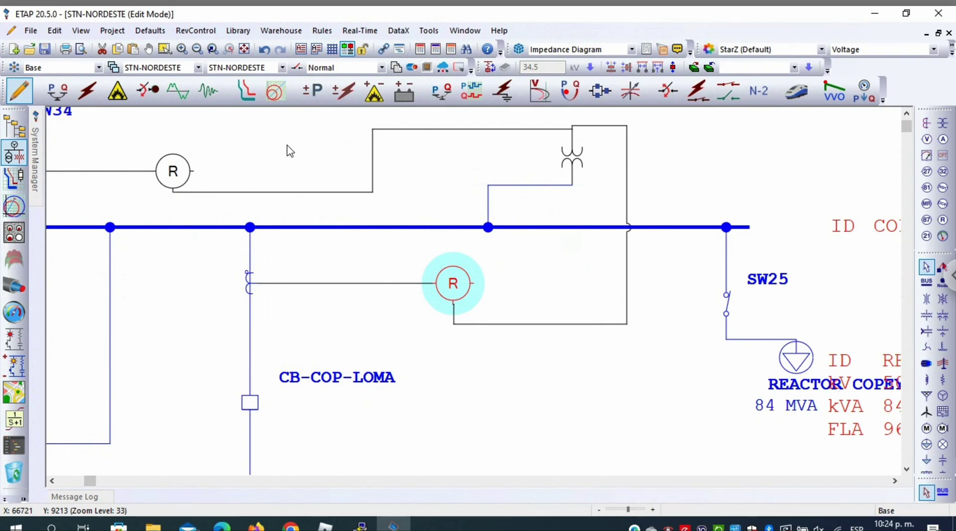
Step: Enter StarZ mode and deactivate all protective devices in study case SZM, accepting the removal of invalid devices
{"action": "left_click", "coordinate": [274, 91]}
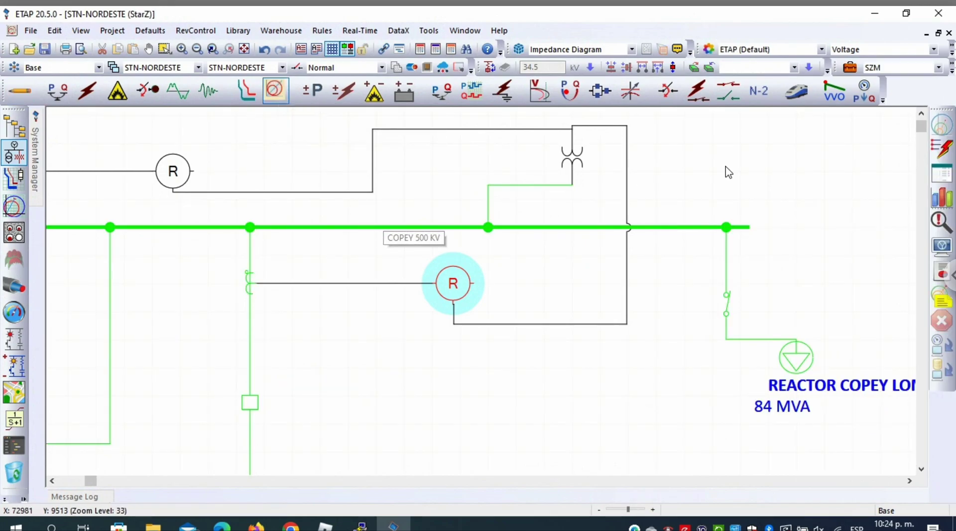
{"action": "left_click", "coordinate": [850, 67]}
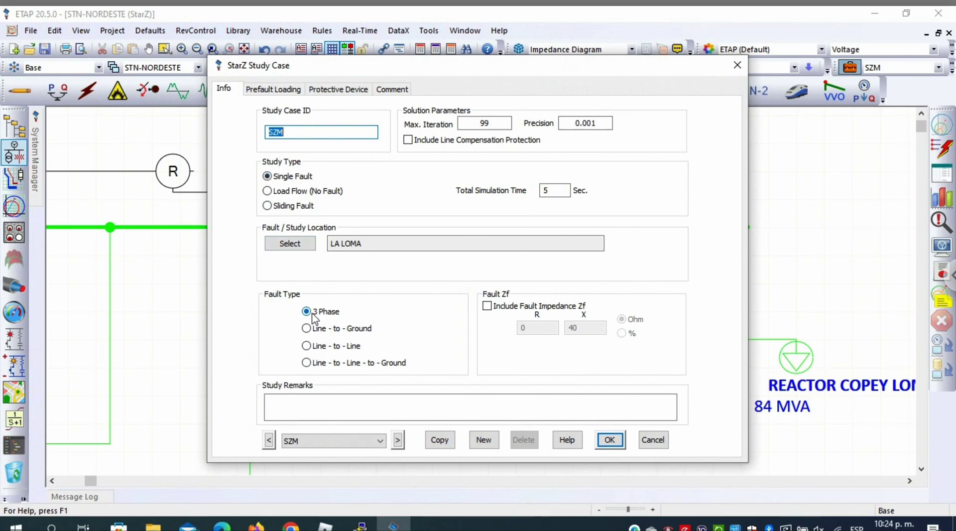
{"action": "left_click", "coordinate": [349, 91]}
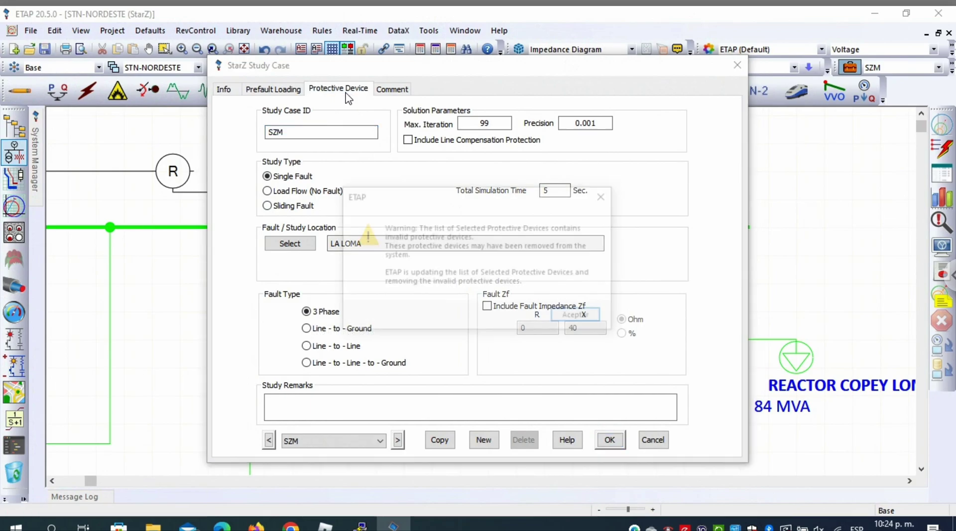
{"action": "left_click", "coordinate": [571, 319]}
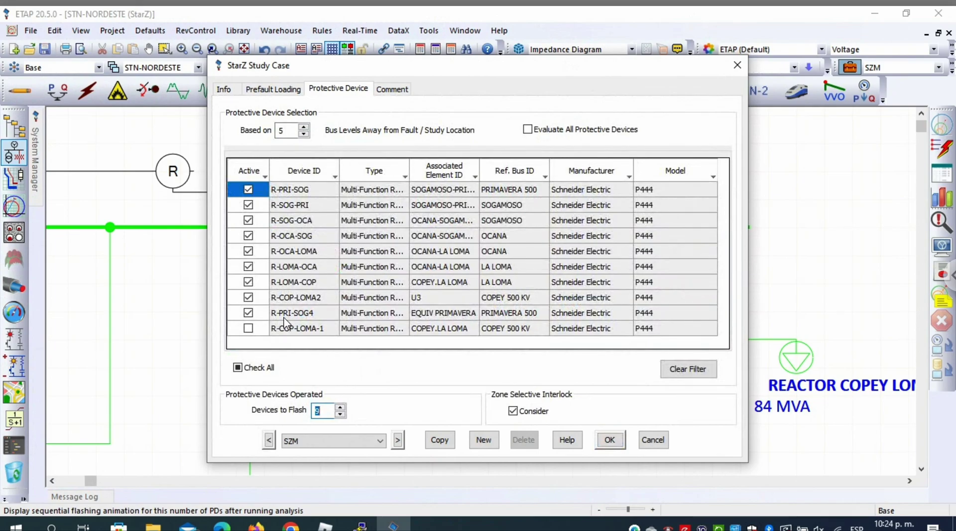
{"action": "left_click", "coordinate": [238, 370]}
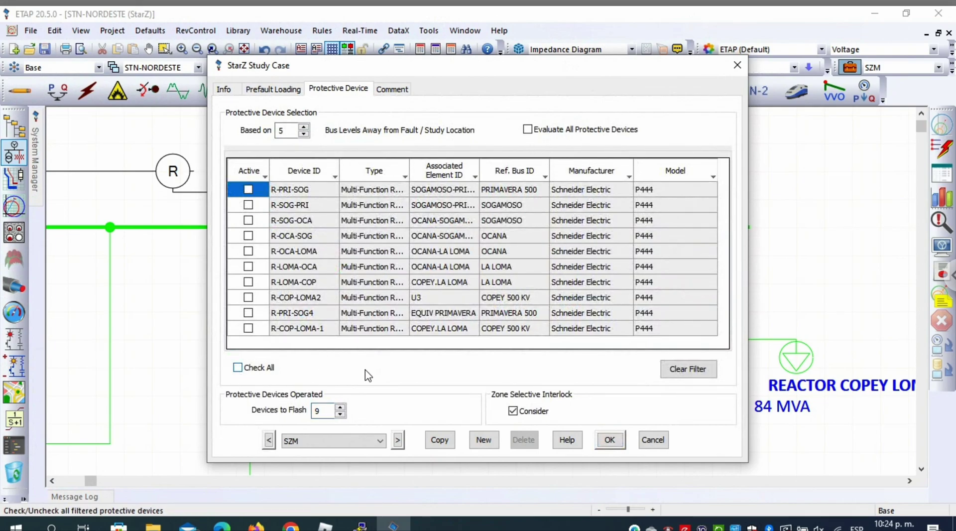
Step: Activate protective device R-COP-LOMA-1 in study case SZM and review the case's prefault loading and general study information
{"action": "left_click", "coordinate": [248, 328]}
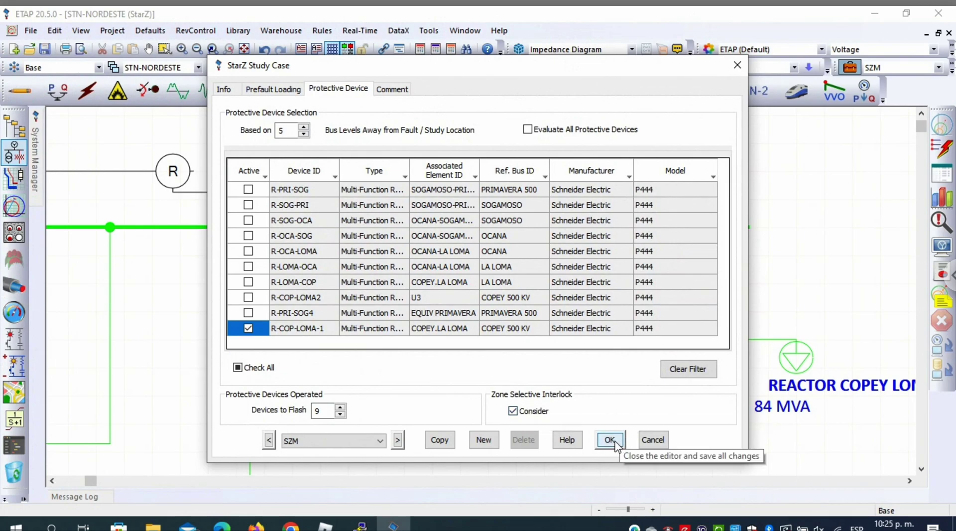
{"action": "left_click", "coordinate": [273, 89]}
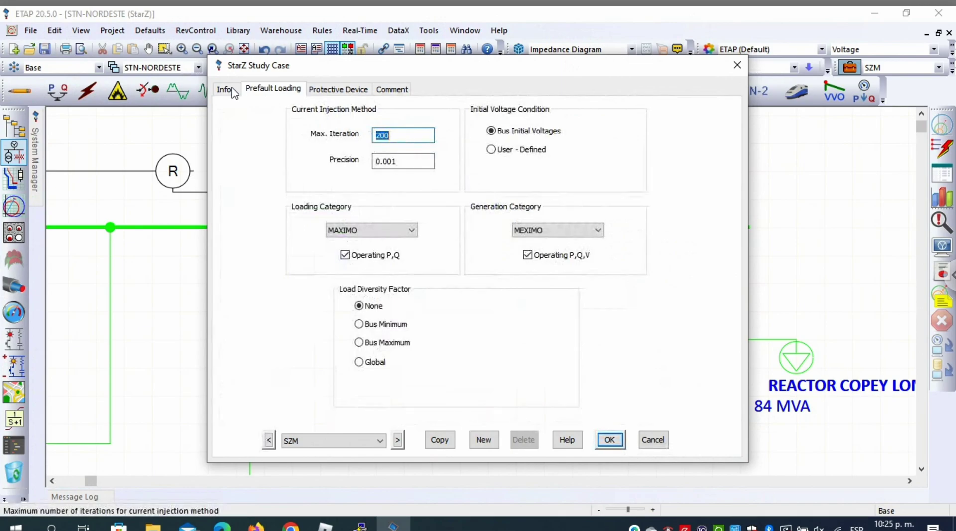
{"action": "left_click", "coordinate": [224, 89]}
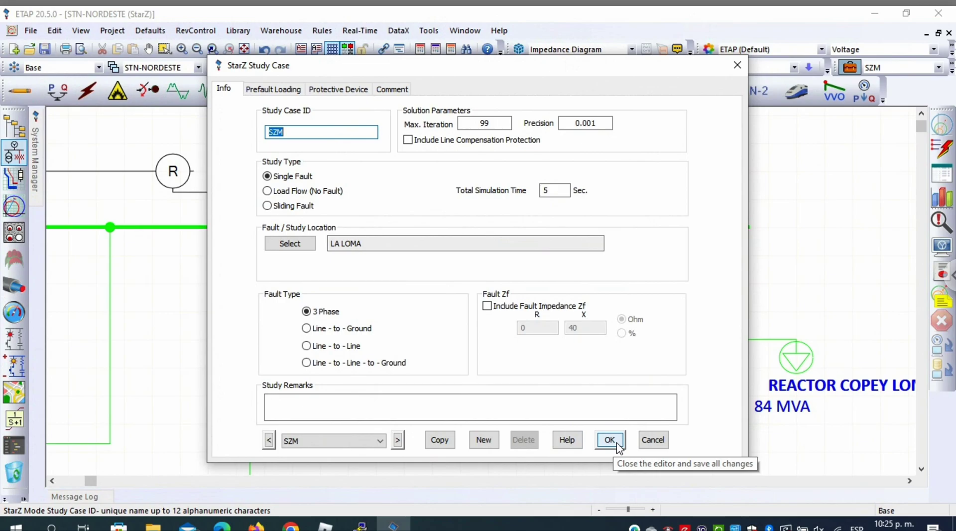
Step: Set the fault location to line COPEY.LA LOMA at 50% from reference bus COPEY 500 KV and save the study case
{"action": "left_click", "coordinate": [307, 245]}
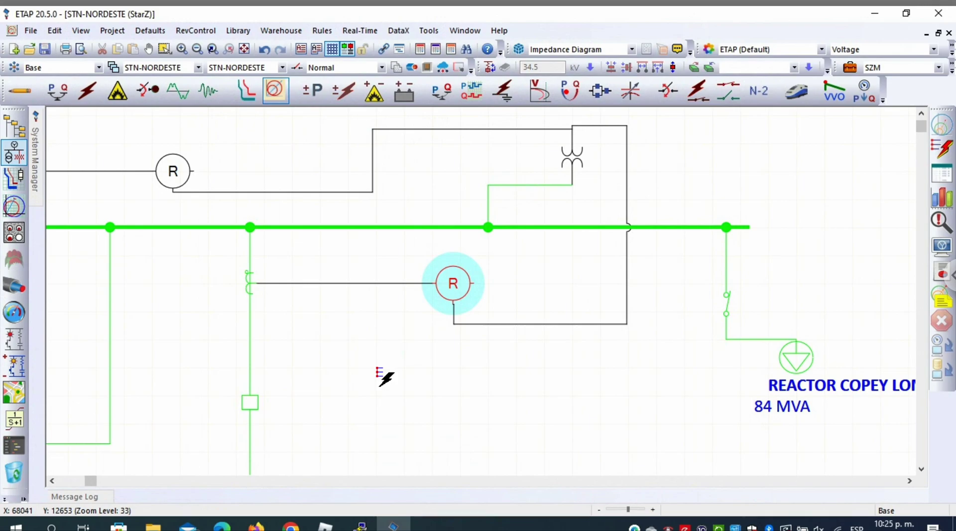
{"action": "scroll", "coordinate": [356, 384], "scroll_direction": "down", "scroll_amount": 10}
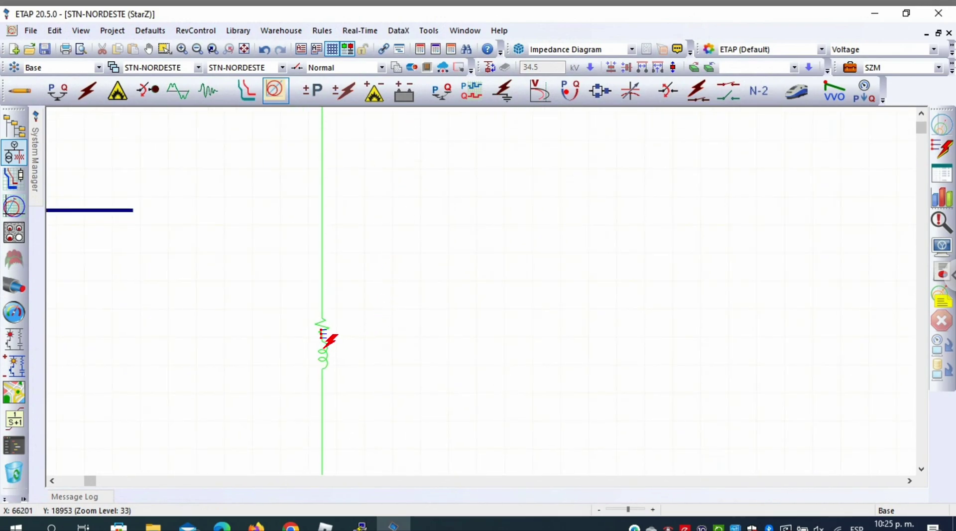
{"action": "left_click", "coordinate": [323, 344]}
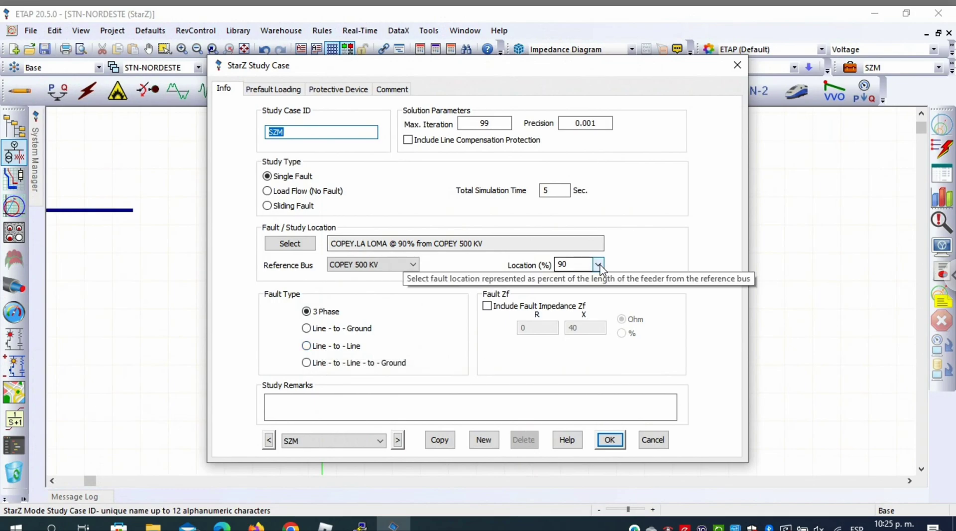
{"action": "left_click", "coordinate": [598, 264]}
{"action": "left_click", "coordinate": [578, 287]}
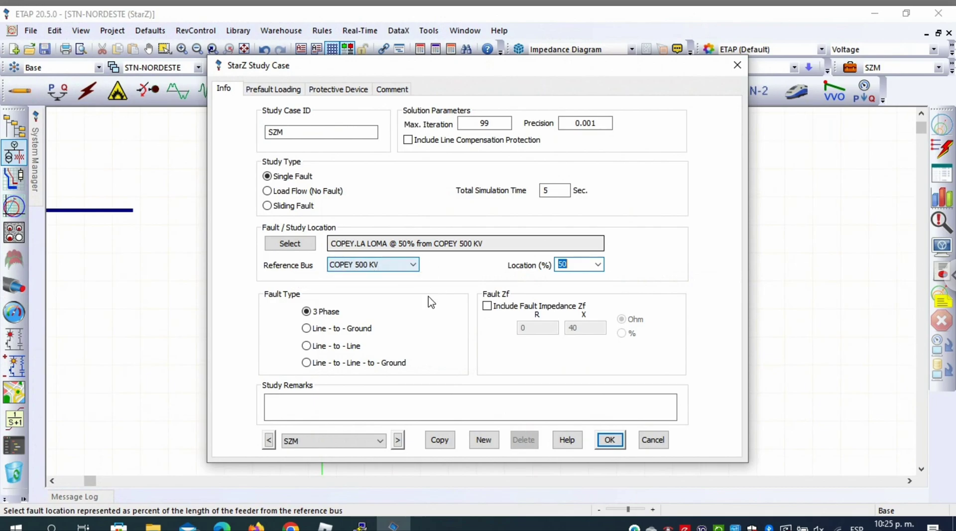
{"action": "left_click", "coordinate": [610, 440]}
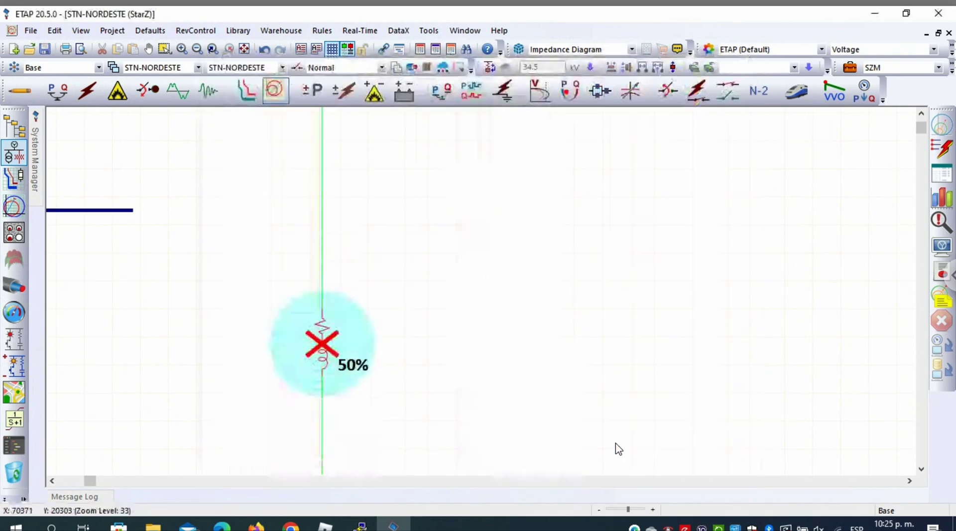
Step: Run the StarZ study for the line fault and examine the results on the diagram around the COPEY 500 KV bus
{"action": "left_click", "coordinate": [944, 152]}
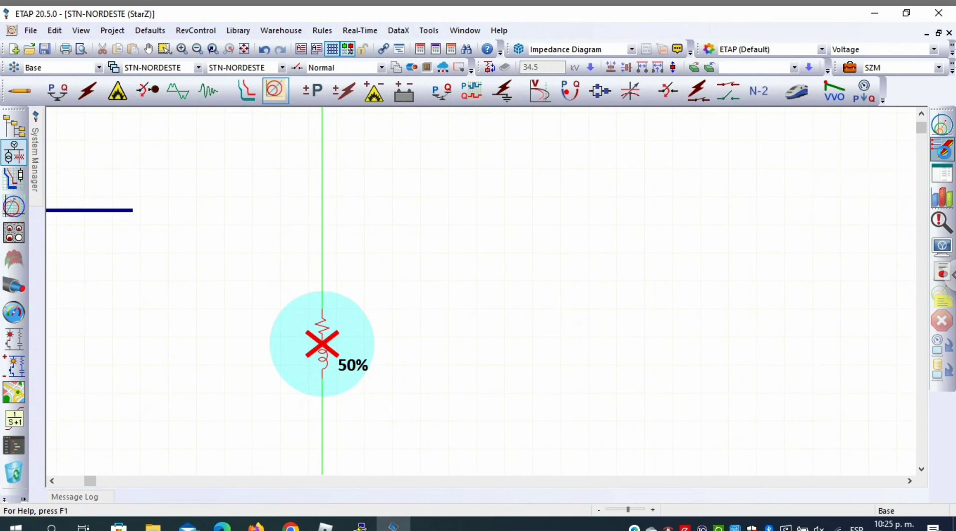
{"action": "left_click", "coordinate": [197, 49]}
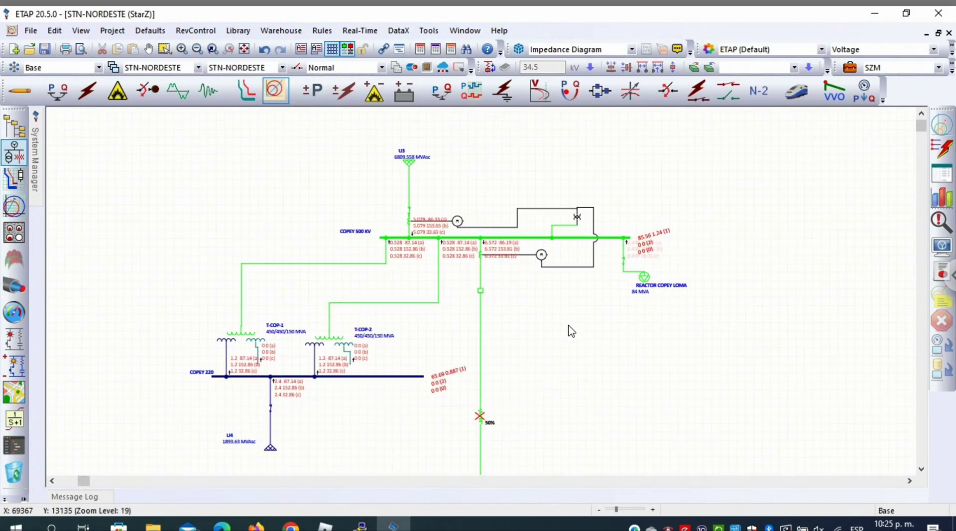
{"action": "left_click_drag", "start_coordinate": [583, 349], "coordinate": [579, 313]}
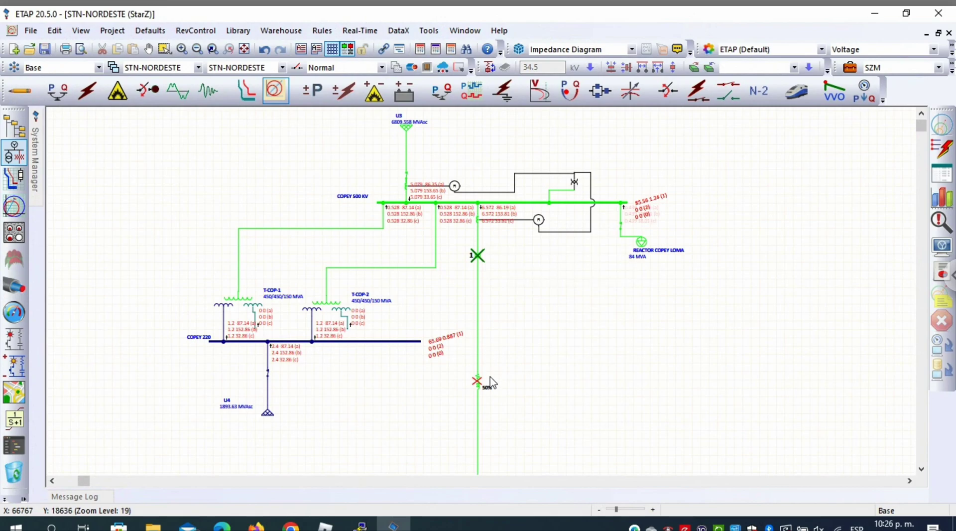
Step: Open the sequence-of-operation events for the simulated fault and place the report beside the faulted line for comparison
{"action": "mouse_move", "coordinate": [473, 268]}
{"action": "left_click", "coordinate": [941, 224]}
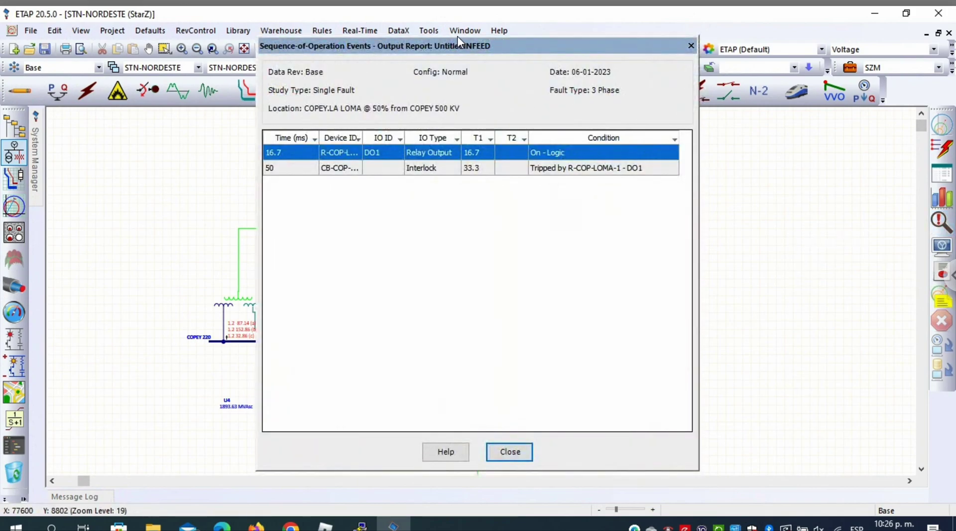
{"action": "left_click_drag", "start_coordinate": [517, 48], "coordinate": [778, 59]}
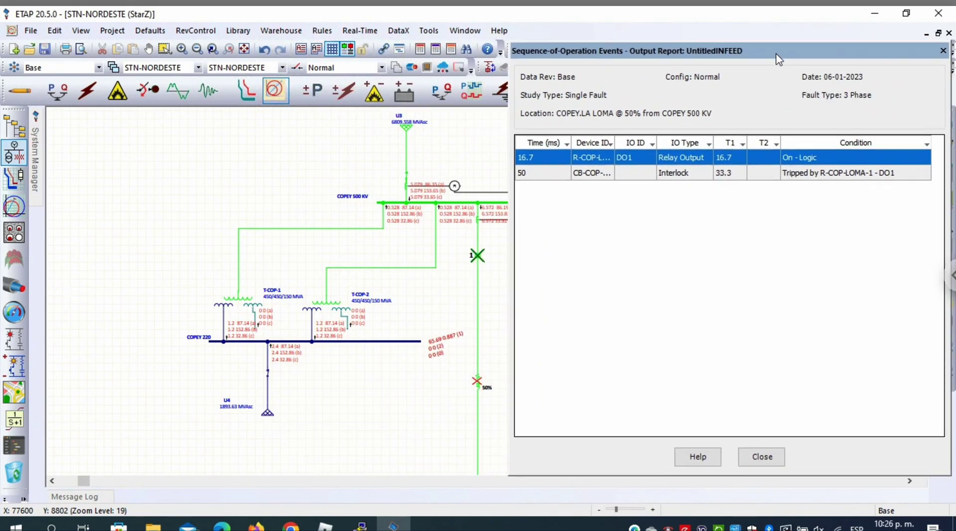
Step: Widen the Device ID column, review the relay and breaker events for the 50% line fault, and close the sequence-of-operation report
{"action": "left_click_drag", "start_coordinate": [616, 142], "coordinate": [650, 142]}
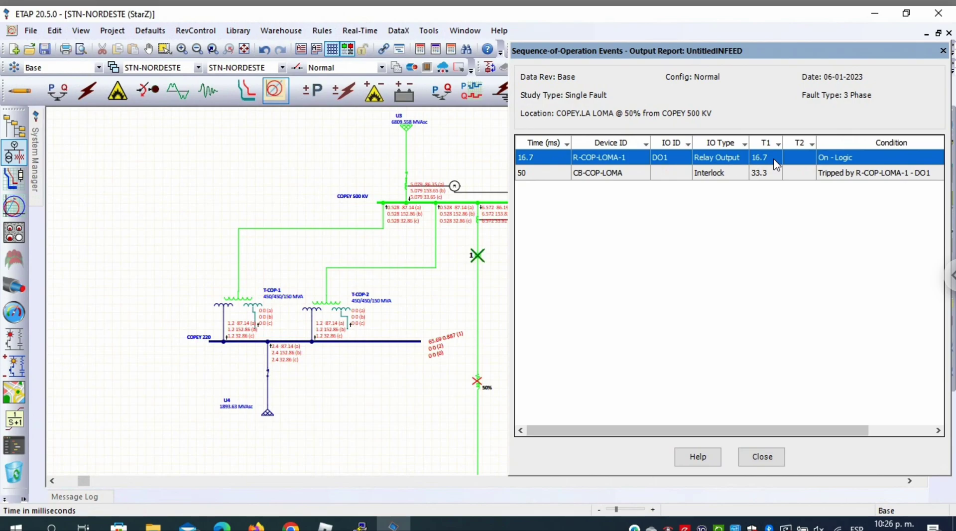
{"action": "left_click", "coordinate": [535, 174]}
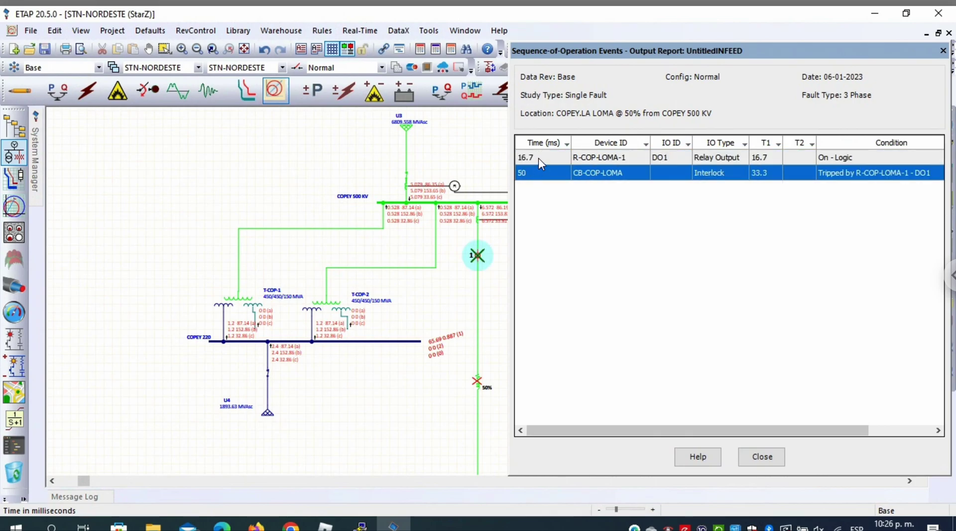
{"action": "left_click", "coordinate": [539, 157]}
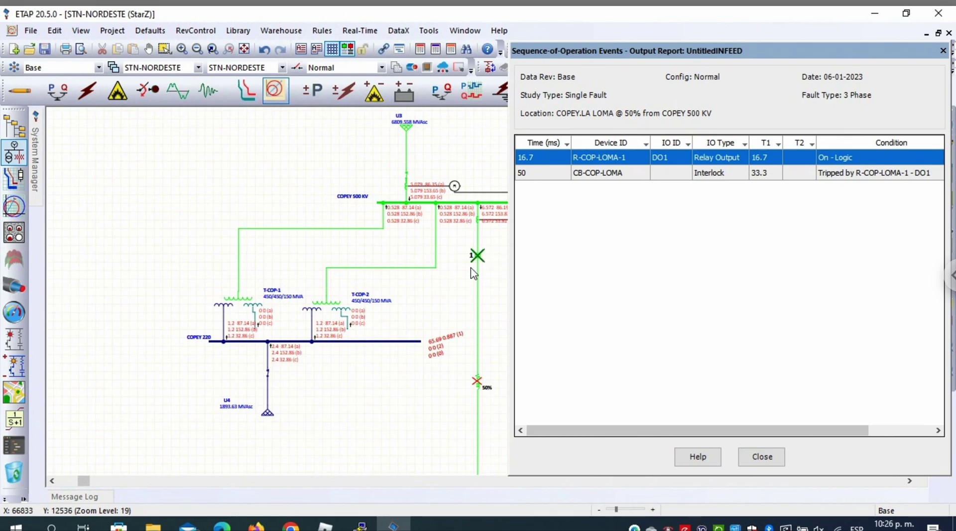
{"action": "left_click", "coordinate": [737, 174]}
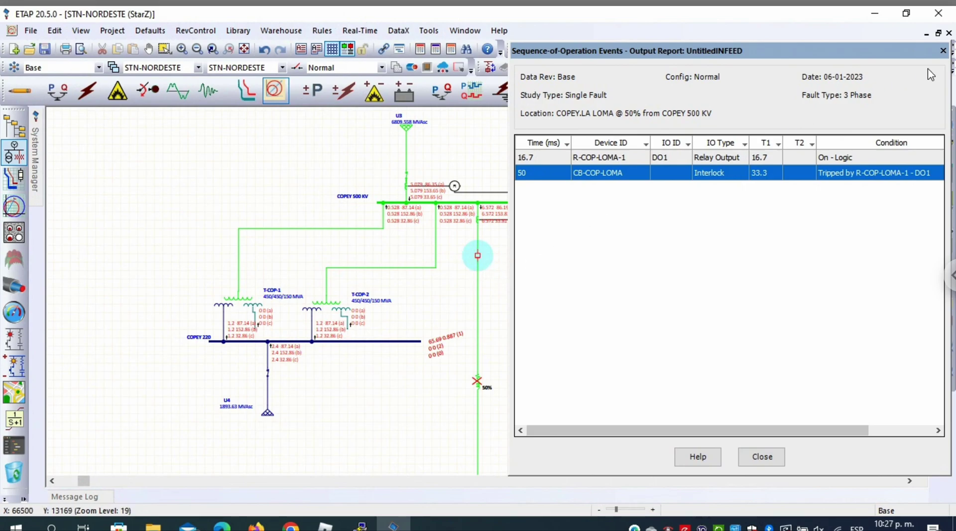
{"action": "left_click", "coordinate": [755, 456]}
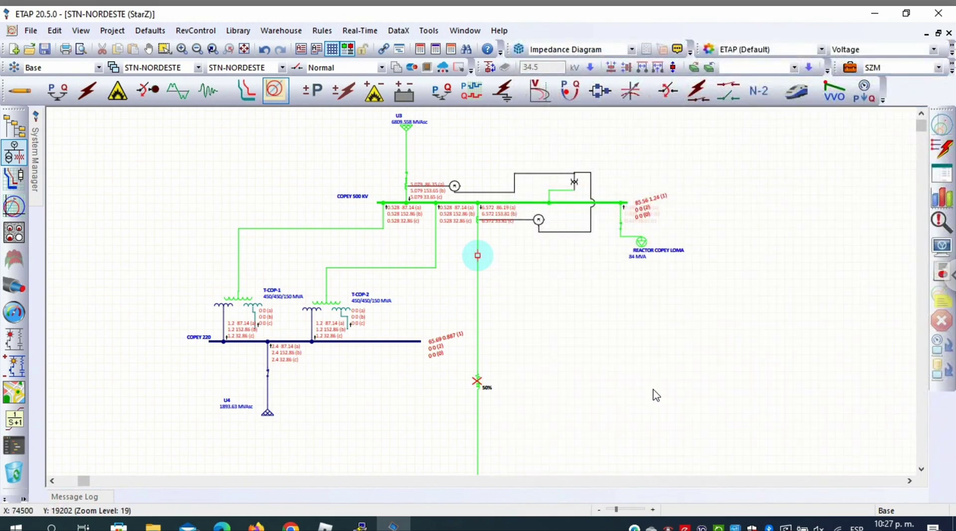
Step: Set study case SZM to a Sliding Fault on the COPEY.LA LOMA line with a 5% step
{"action": "left_click", "coordinate": [850, 67]}
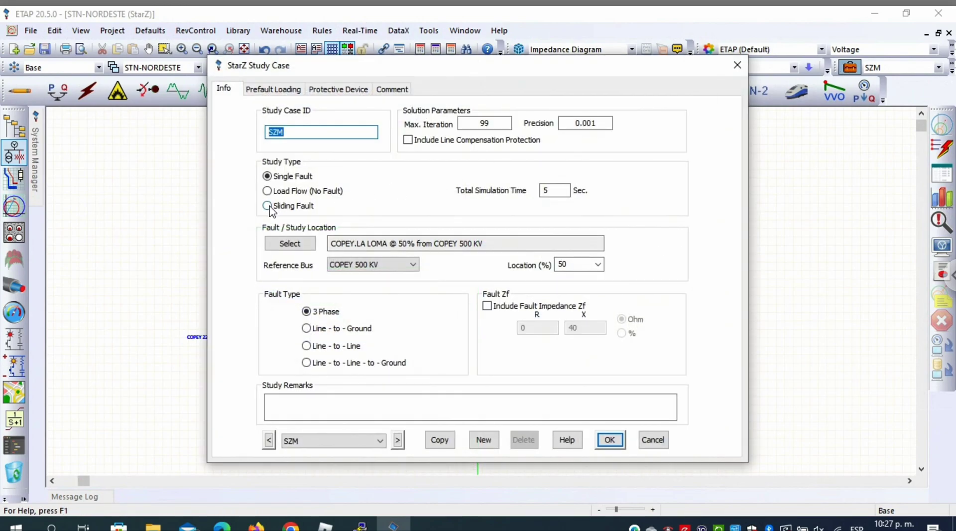
{"action": "left_click", "coordinate": [268, 206]}
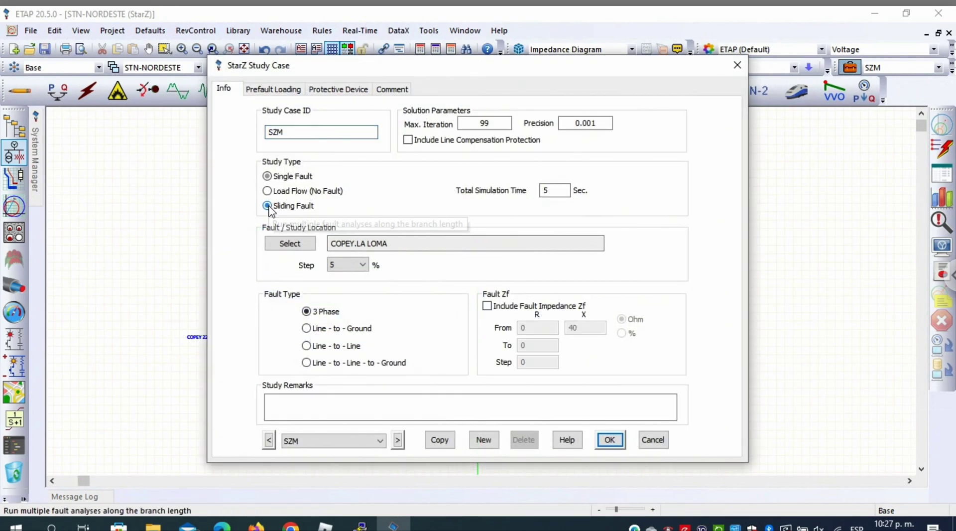
{"action": "left_click", "coordinate": [304, 242]}
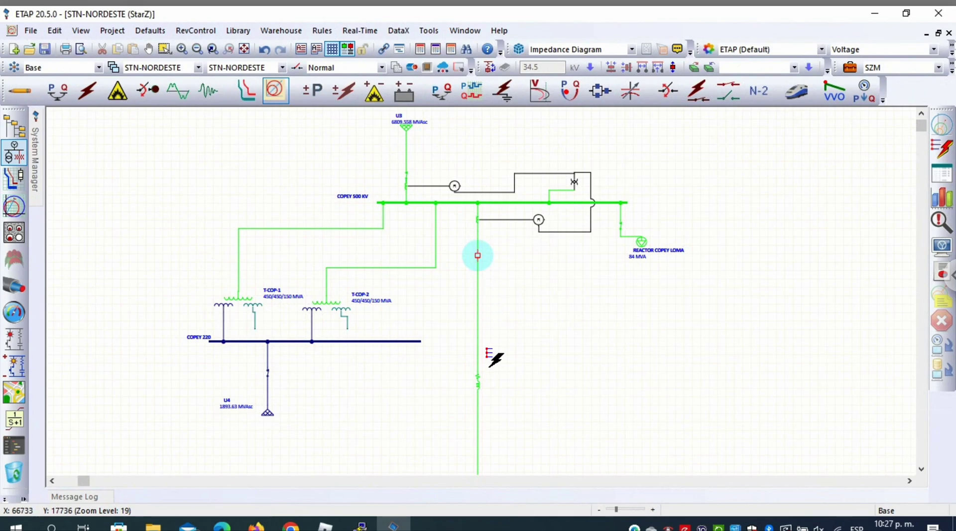
{"action": "left_click", "coordinate": [478, 380]}
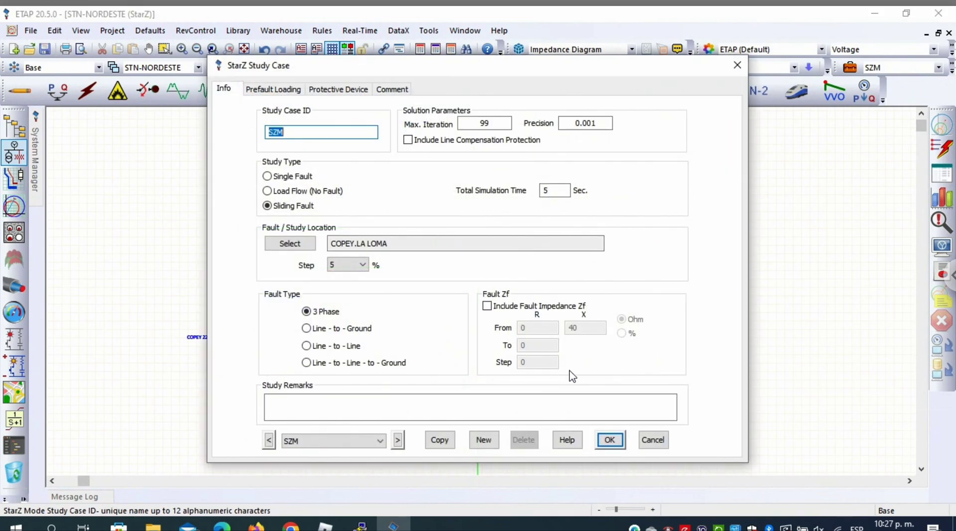
{"action": "left_click", "coordinate": [363, 266]}
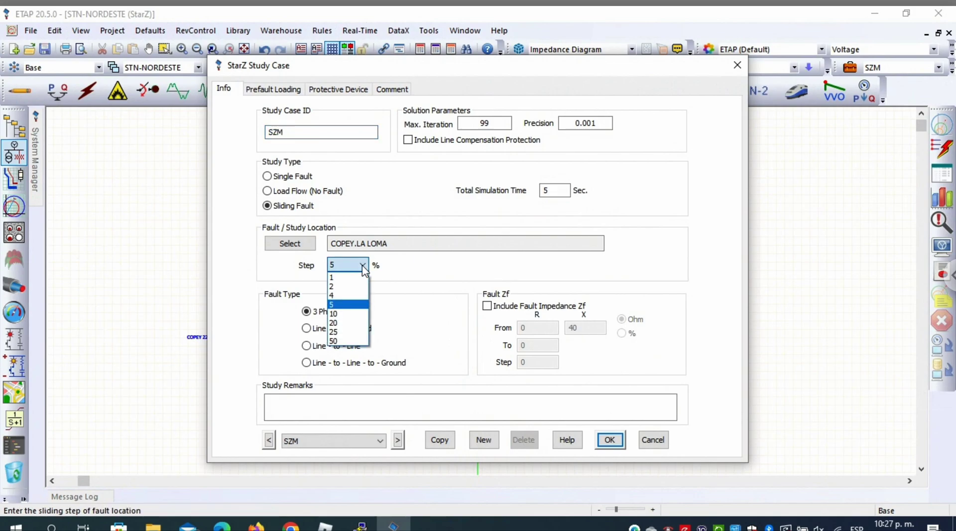
{"action": "left_click", "coordinate": [460, 272]}
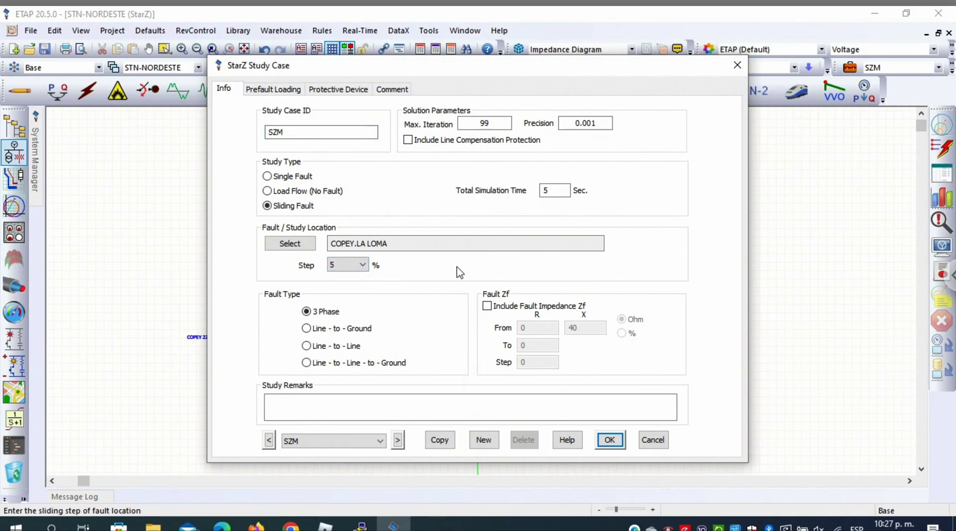
{"action": "left_click", "coordinate": [610, 440]}
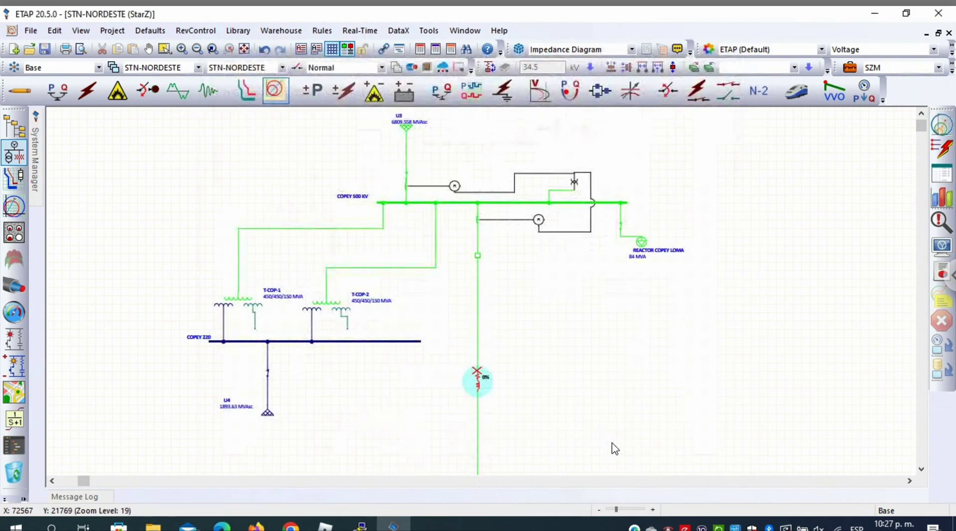
Step: Run the sliding fault study and open its sequence-of-operation events report beside the one-line diagram
{"action": "left_click", "coordinate": [942, 149]}
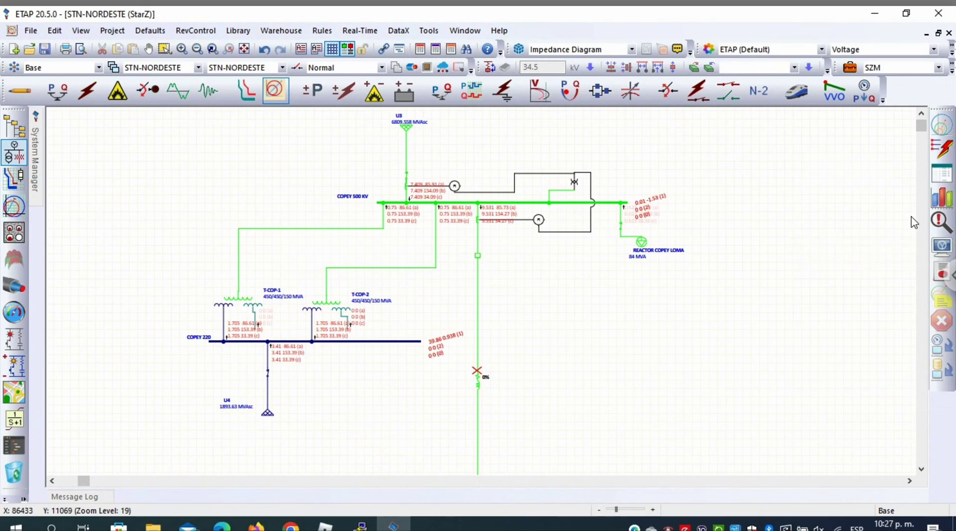
{"action": "left_click", "coordinate": [941, 221]}
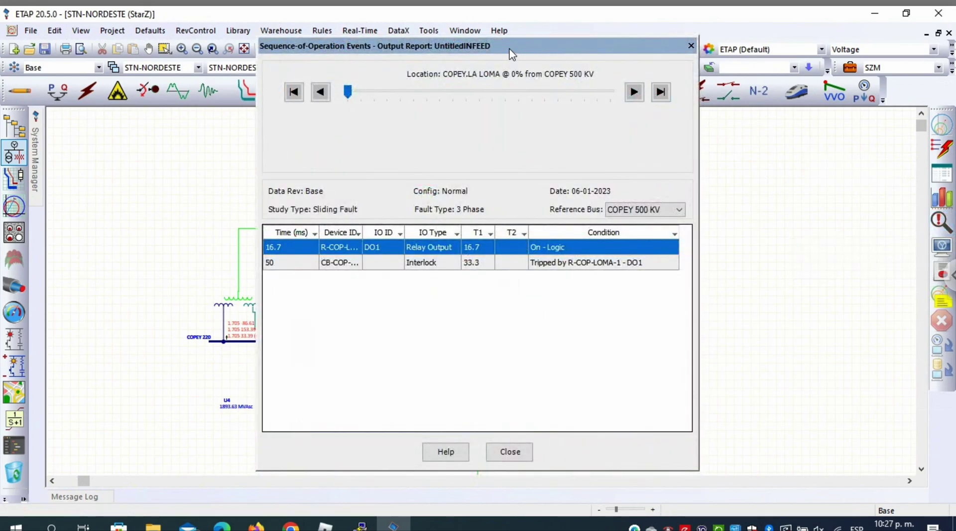
{"action": "left_click_drag", "start_coordinate": [512, 50], "coordinate": [778, 58]}
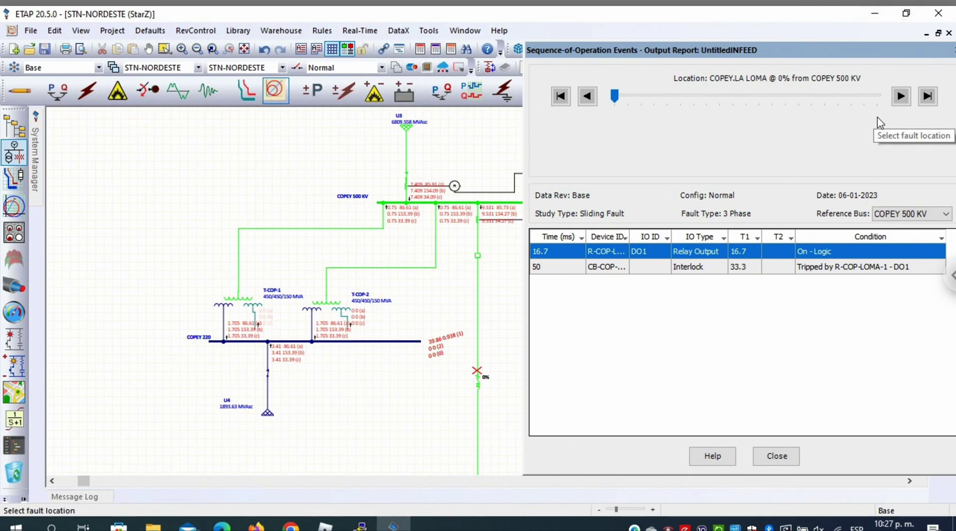
Step: Advance the fault location along COPEY.LA LOMA to 90% from COPEY 500 KV, examining the trip events, and close the report
{"action": "left_click", "coordinate": [905, 103]}
{"action": "left_click", "coordinate": [901, 96]}
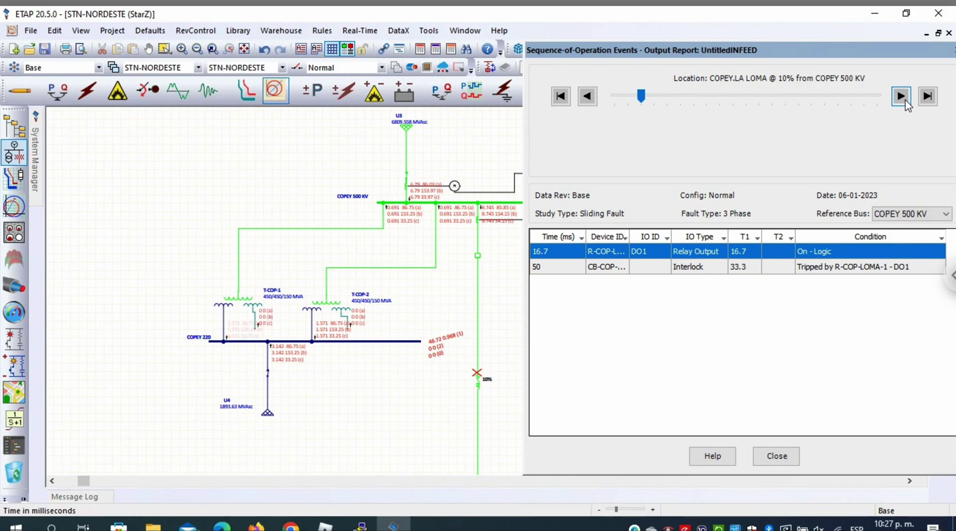
{"action": "left_click", "coordinate": [901, 97]}
{"action": "left_click", "coordinate": [901, 97]}
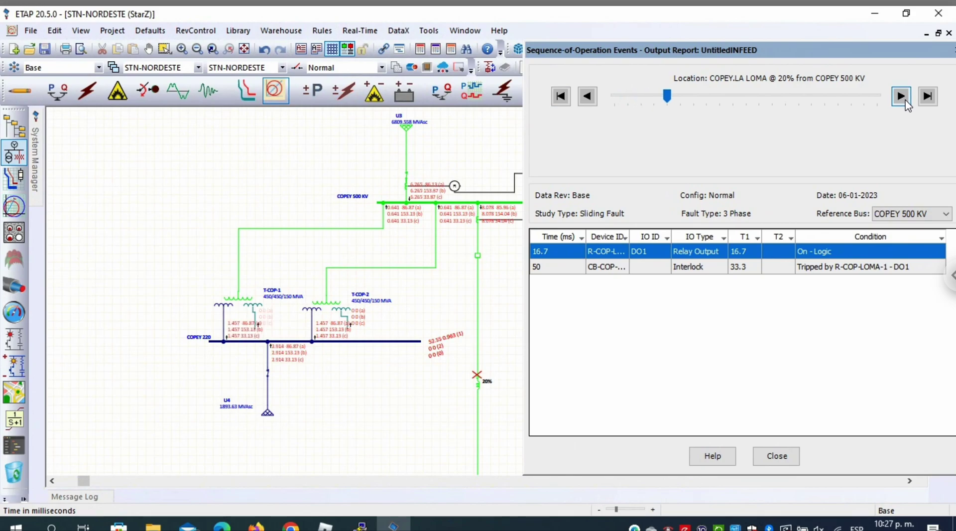
{"action": "left_click", "coordinate": [901, 97]}
{"action": "left_click", "coordinate": [901, 97]}
{"action": "left_click", "coordinate": [901, 96]}
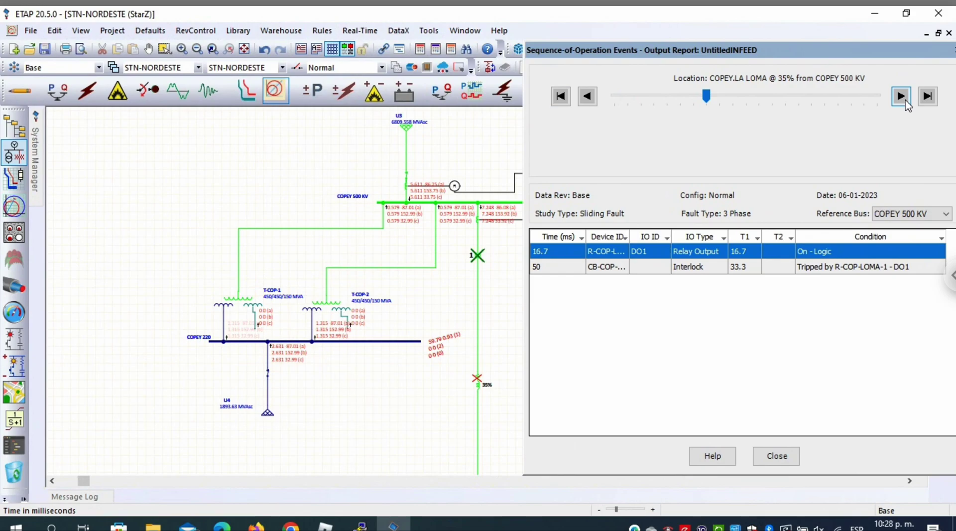
{"action": "left_click", "coordinate": [901, 97]}
{"action": "left_click", "coordinate": [901, 97]}
{"action": "left_click", "coordinate": [901, 96]}
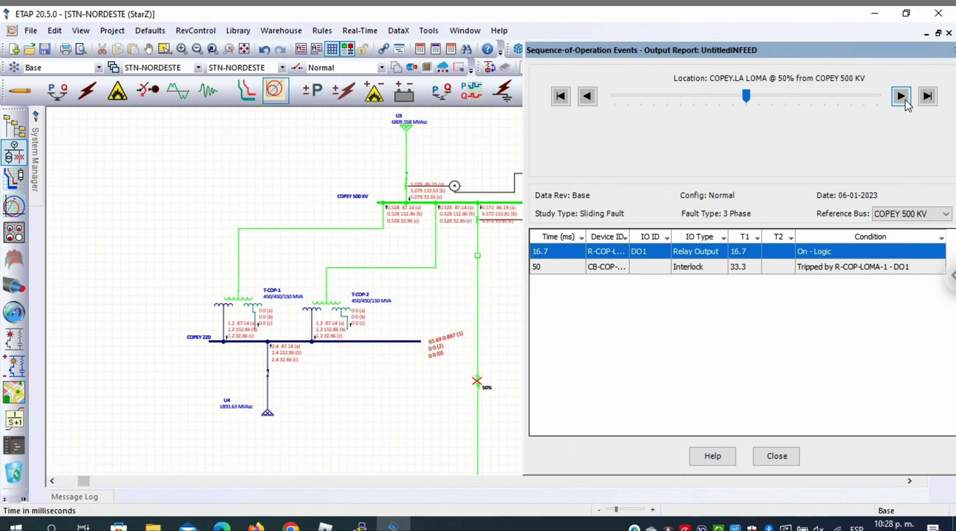
{"action": "left_click", "coordinate": [901, 97]}
{"action": "left_click", "coordinate": [901, 97]}
{"action": "left_click", "coordinate": [901, 97]}
{"action": "left_click", "coordinate": [900, 97]}
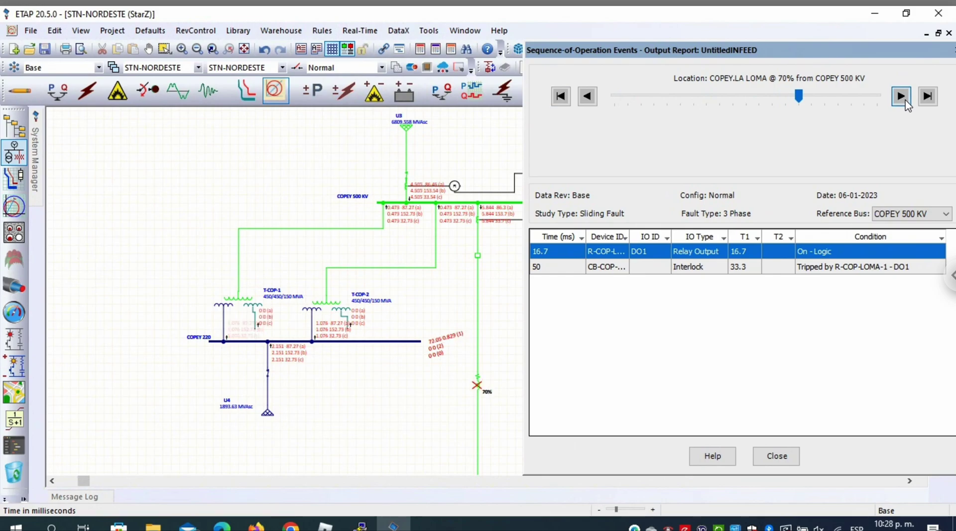
{"action": "left_click", "coordinate": [901, 97]}
{"action": "left_click", "coordinate": [901, 96]}
{"action": "left_click", "coordinate": [901, 96]}
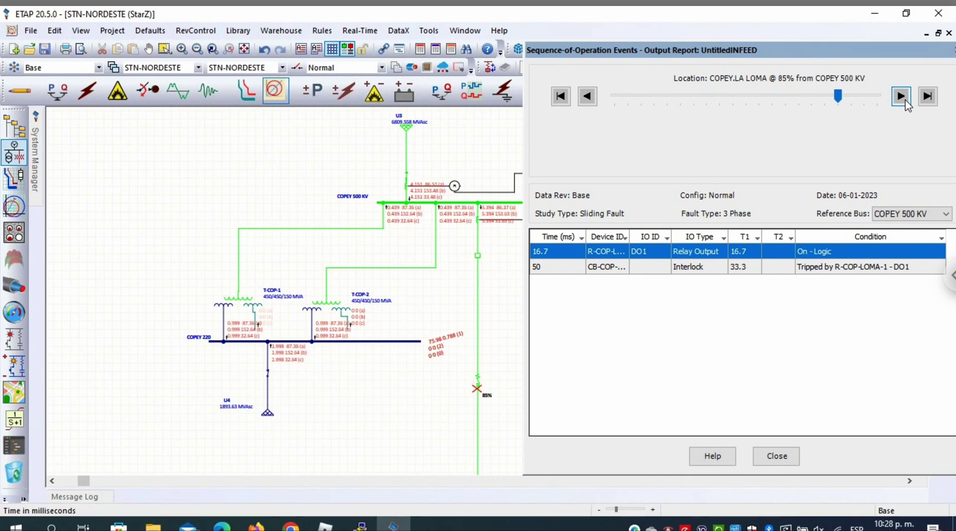
{"action": "left_click", "coordinate": [901, 96]}
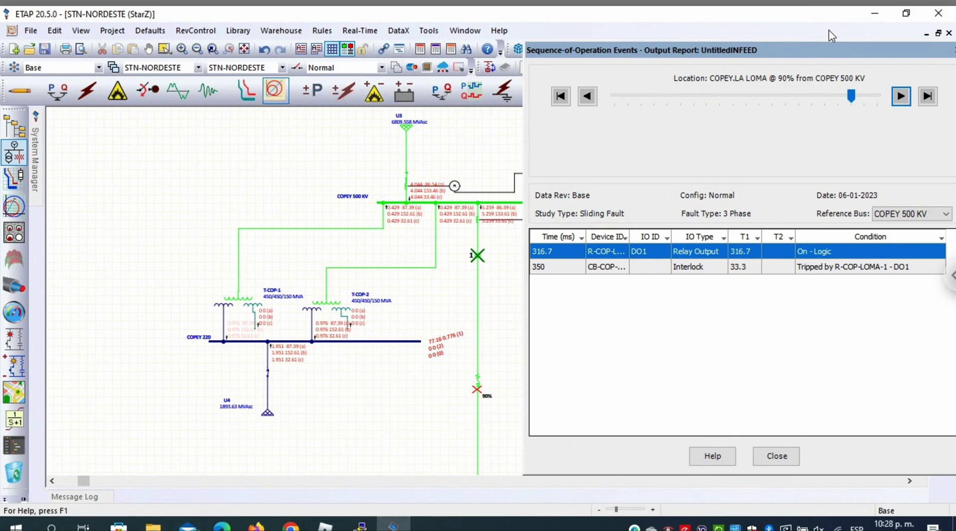
{"action": "left_click_drag", "start_coordinate": [834, 50], "coordinate": [770, 47]}
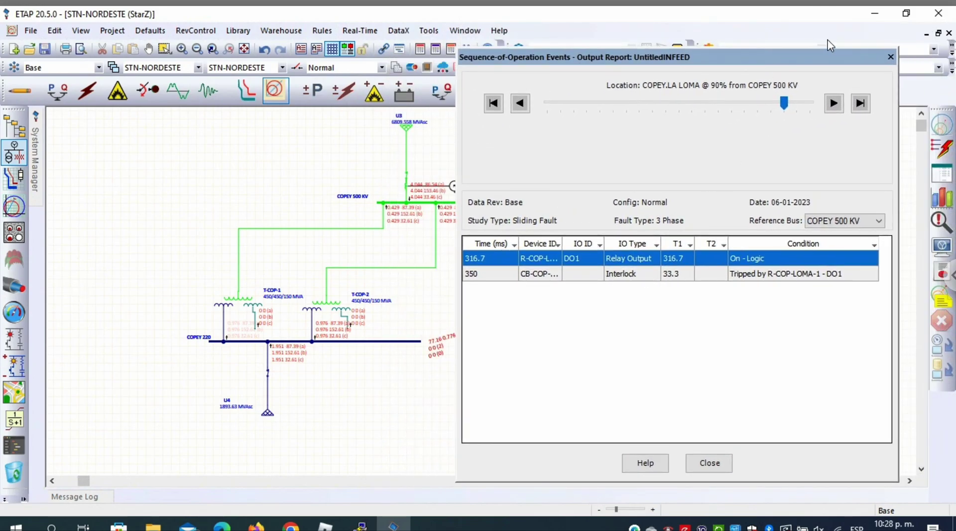
{"action": "double_click", "coordinate": [790, 68]}
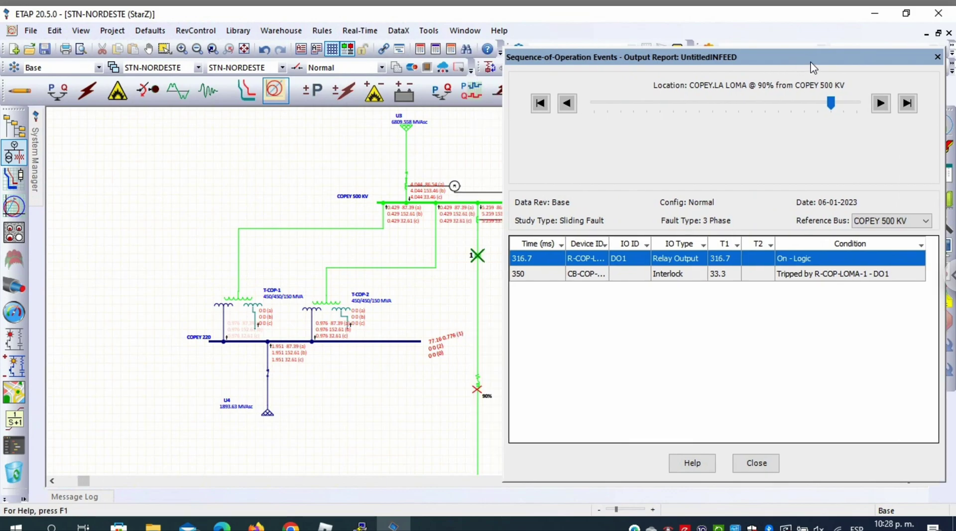
{"action": "left_click", "coordinate": [942, 65]}
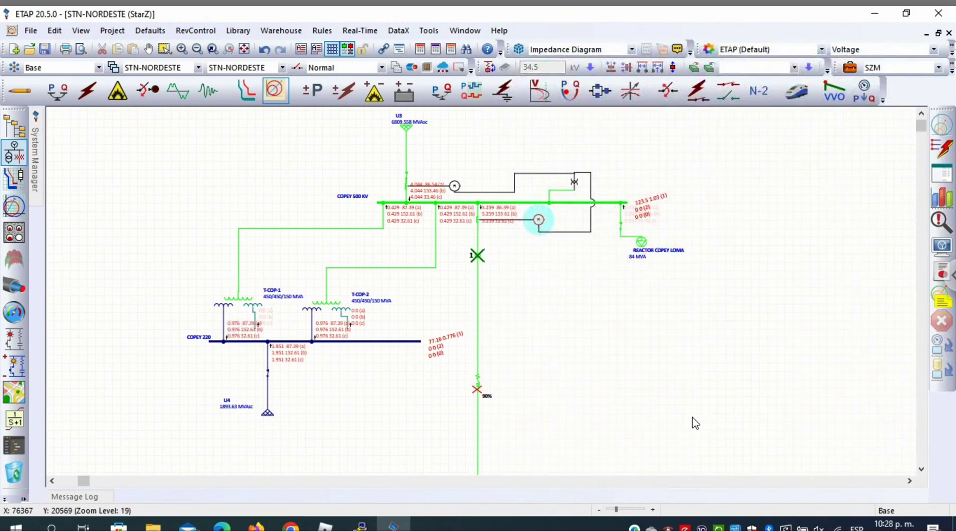
Step: Set study case SZM to a Single Fault located at the COPEY 500 KV bus
{"action": "left_click_drag", "start_coordinate": [540, 406], "coordinate": [538, 371]}
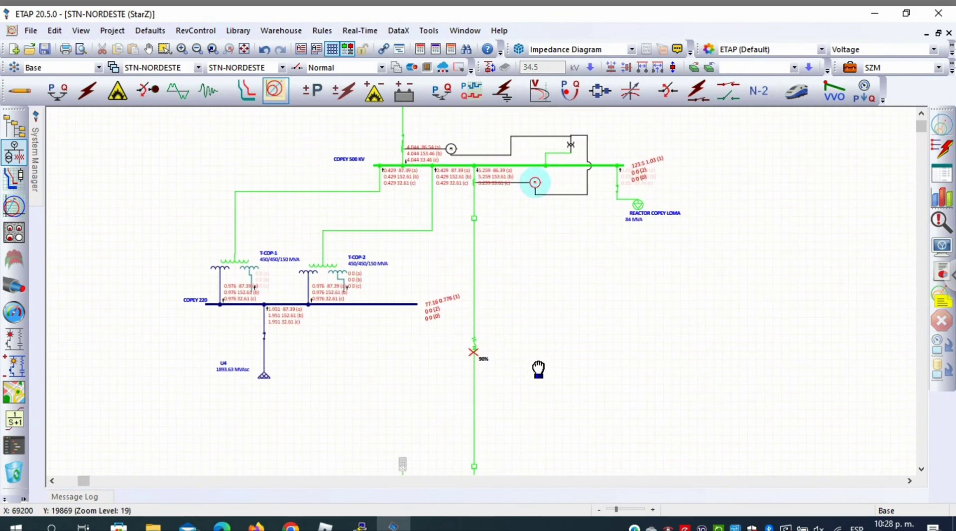
{"action": "left_click", "coordinate": [850, 67]}
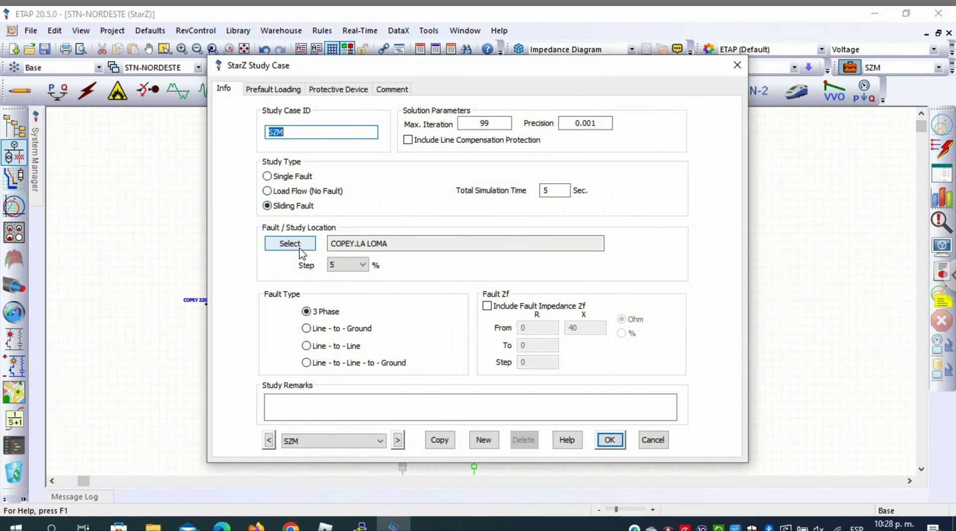
{"action": "left_click", "coordinate": [270, 179]}
{"action": "left_click", "coordinate": [270, 178]}
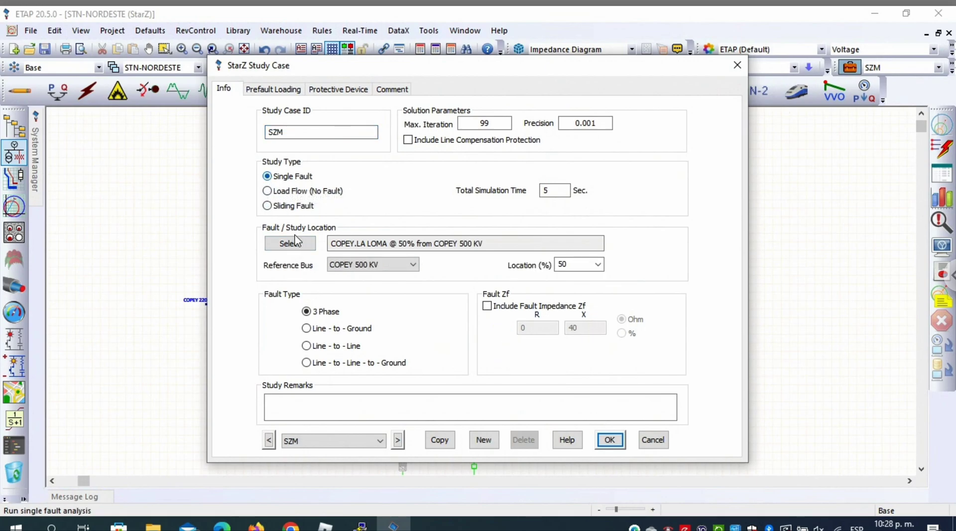
{"action": "left_click", "coordinate": [298, 242]}
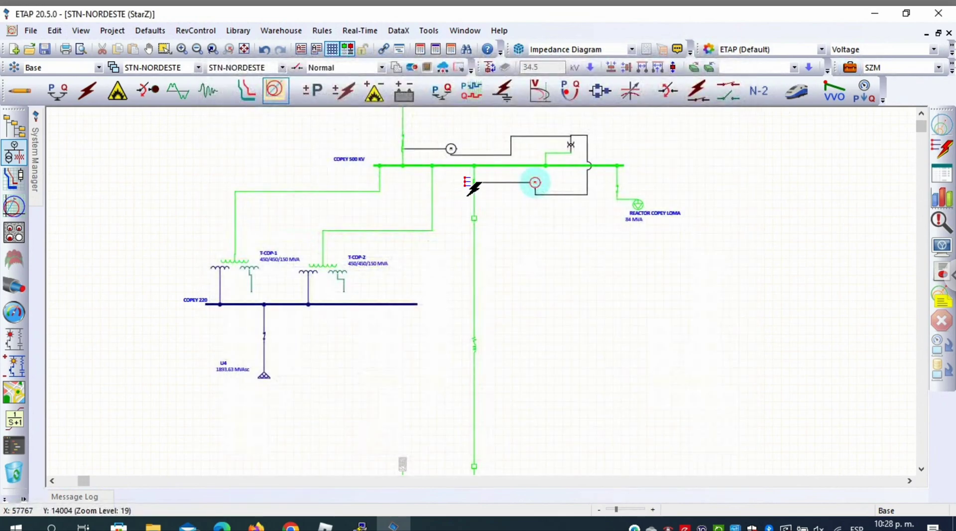
{"action": "left_click", "coordinate": [505, 165]}
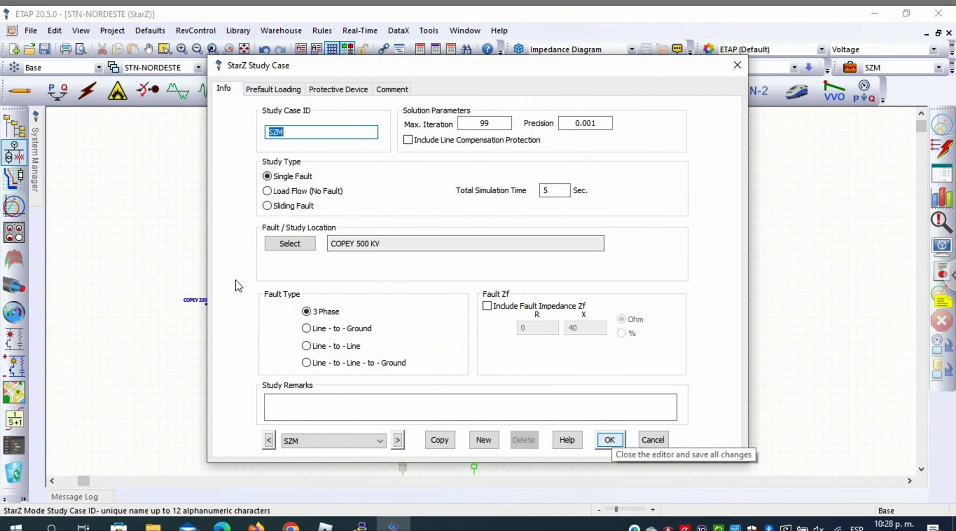
{"action": "left_click", "coordinate": [610, 439]}
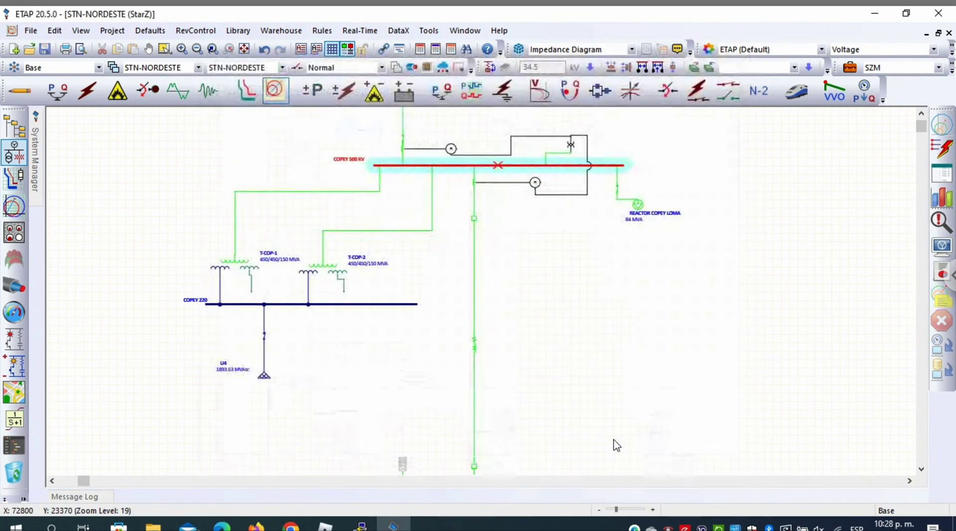
Step: Run the bus fault study, review its sequence-of-operation events beside the diagram, and close the report
{"action": "left_click", "coordinate": [943, 152]}
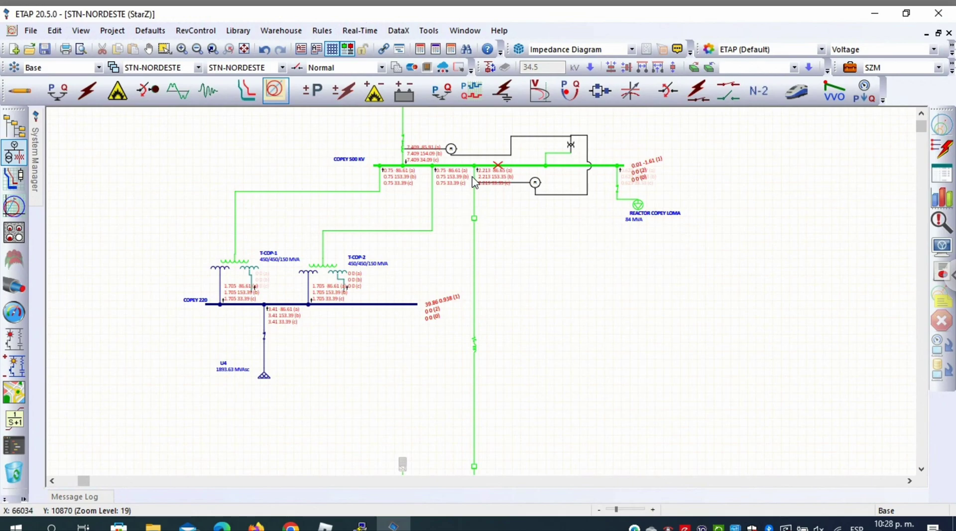
{"action": "left_click", "coordinate": [938, 222]}
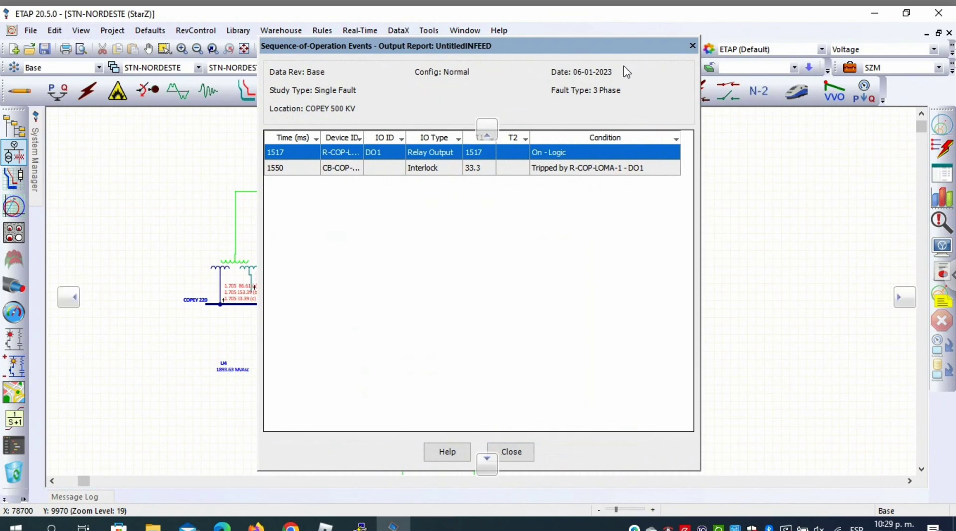
{"action": "left_click_drag", "start_coordinate": [466, 49], "coordinate": [752, 60]}
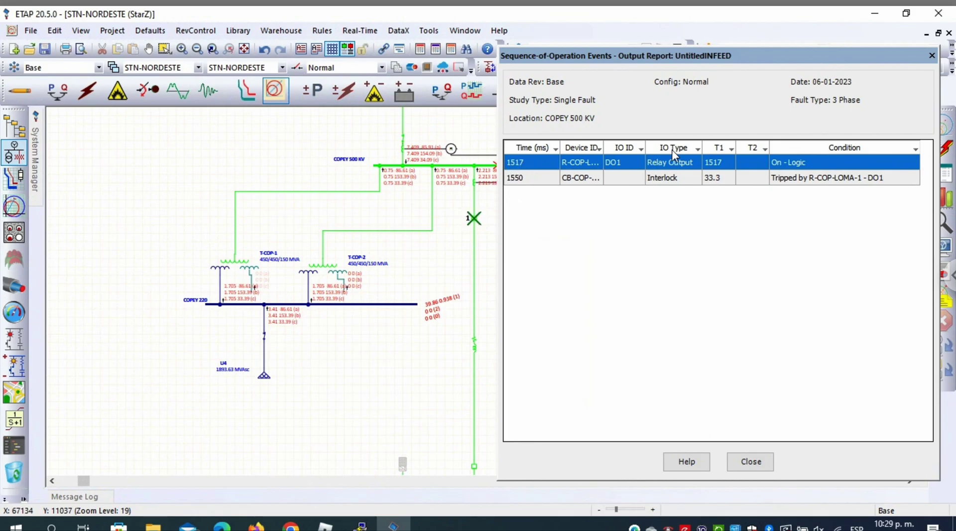
{"action": "left_click", "coordinate": [750, 461]}
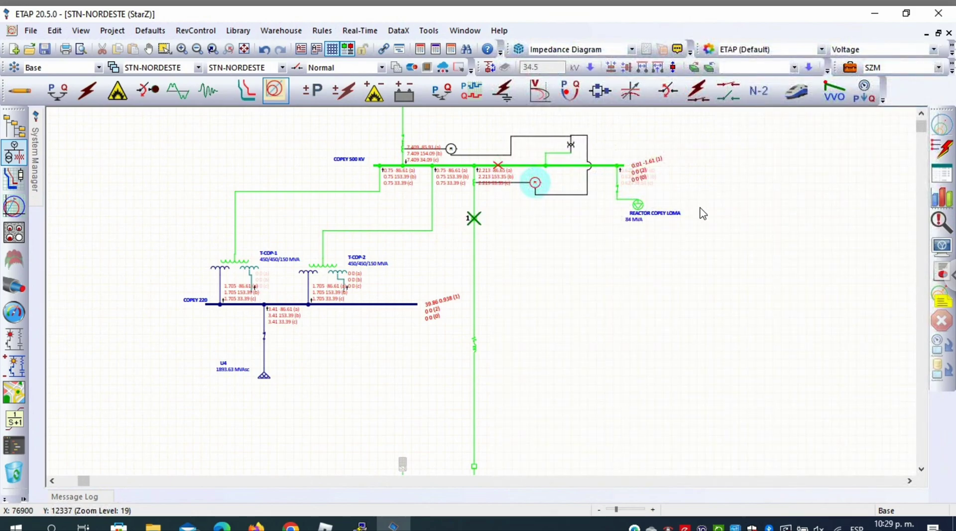
Step: Set study case SZM to evaluate all protective devices, with every listed relay marked active
{"action": "left_click", "coordinate": [845, 67]}
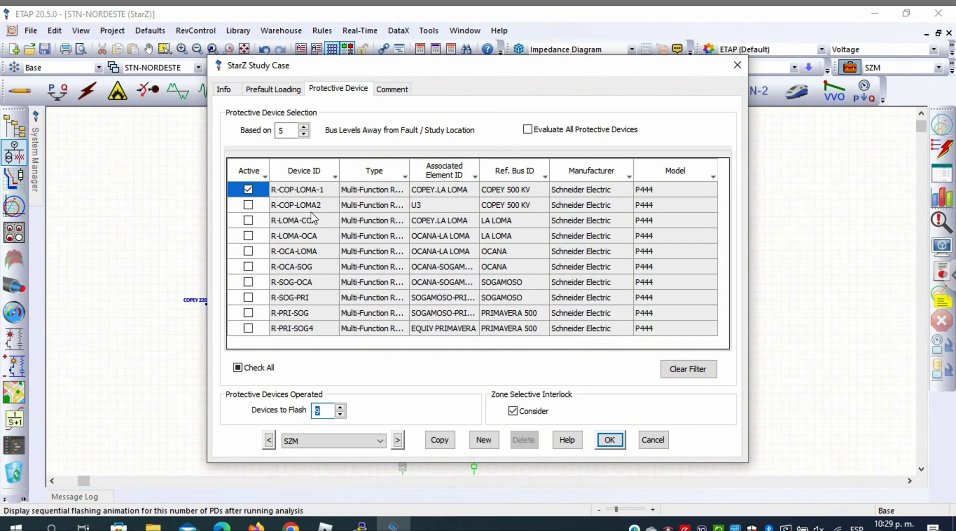
{"action": "left_click", "coordinate": [527, 130]}
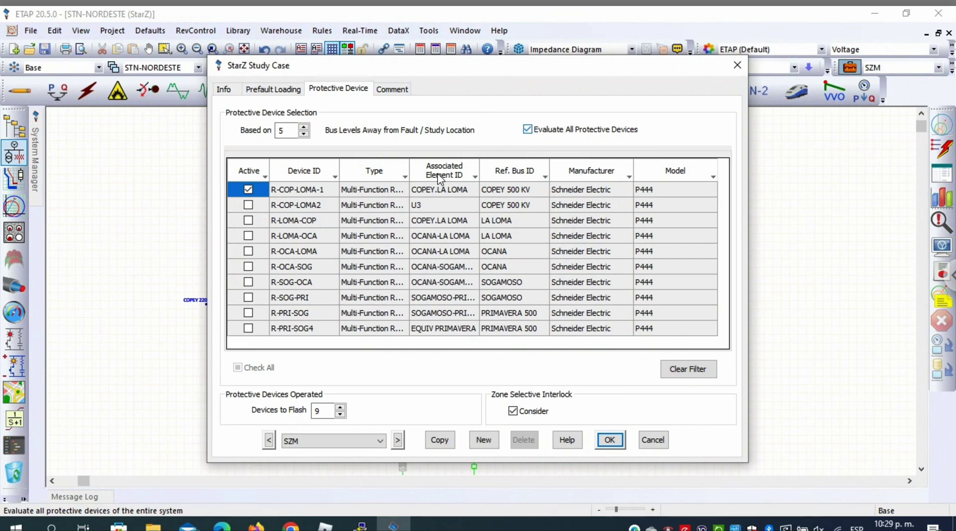
{"action": "left_click", "coordinate": [528, 129]}
{"action": "left_click", "coordinate": [528, 130]}
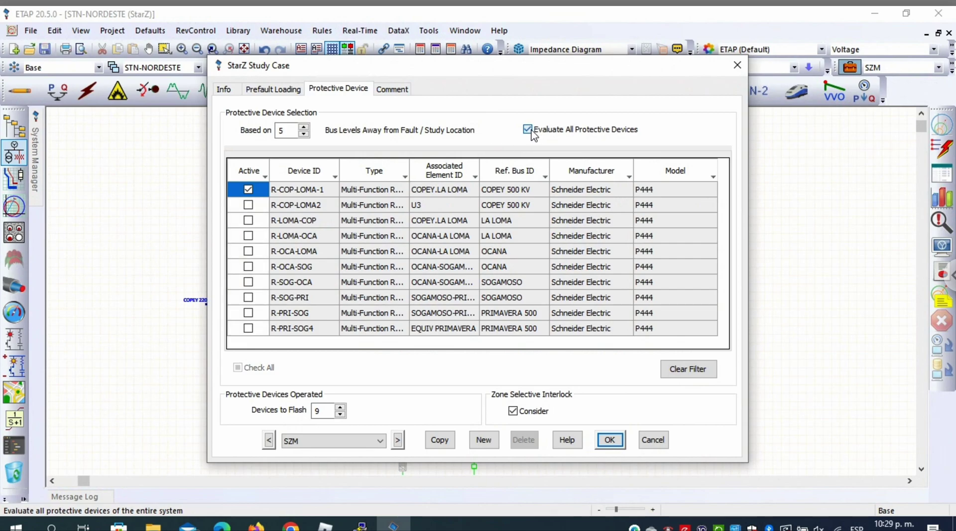
{"action": "left_click", "coordinate": [528, 130]}
{"action": "left_click", "coordinate": [239, 369]}
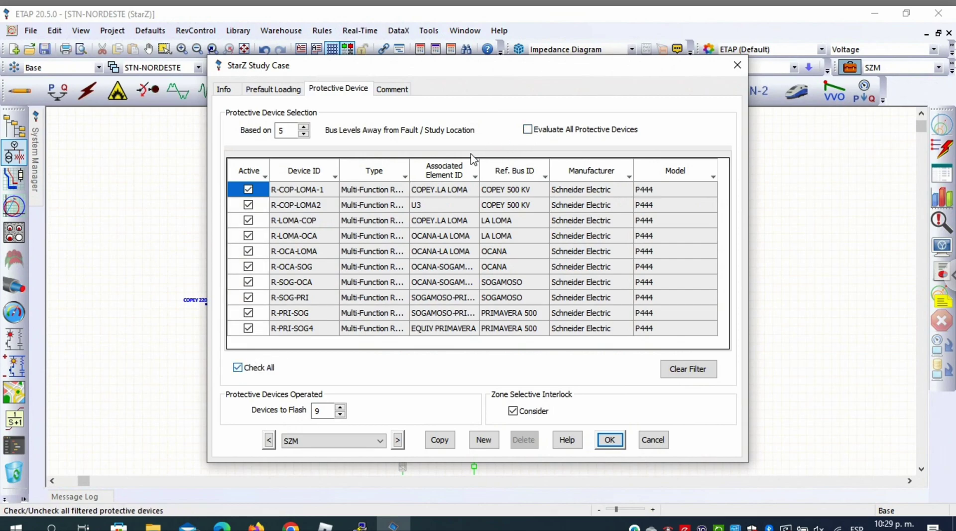
{"action": "left_click", "coordinate": [528, 130]}
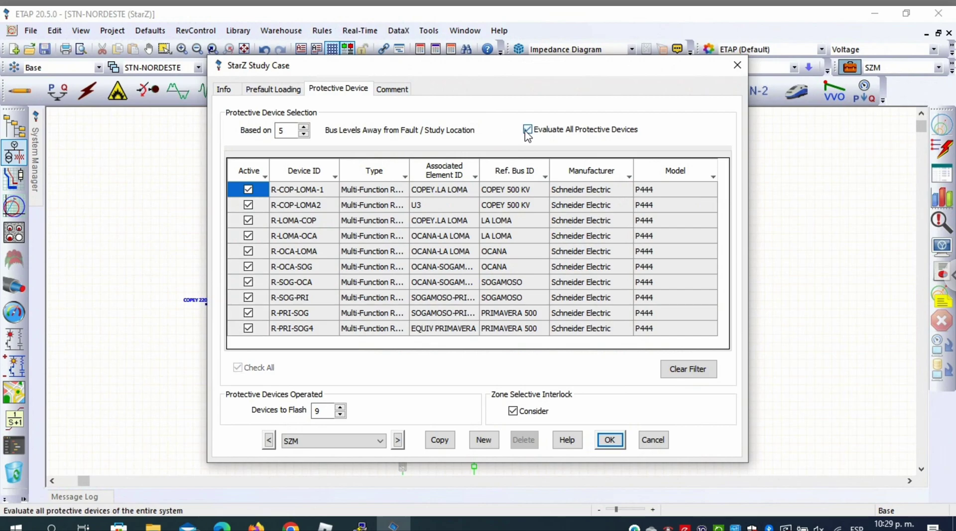
{"action": "left_click", "coordinate": [611, 440]}
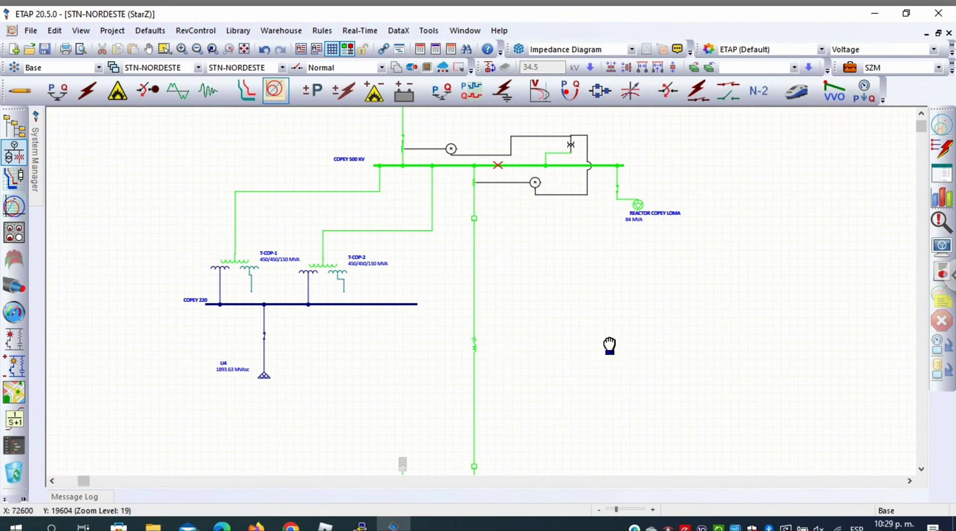
Step: Move study case SZM's single three-phase fault location to the LA LOMA bus
{"action": "left_click_drag", "start_coordinate": [610, 345], "coordinate": [641, 256]}
{"action": "left_click", "coordinate": [512, 385]}
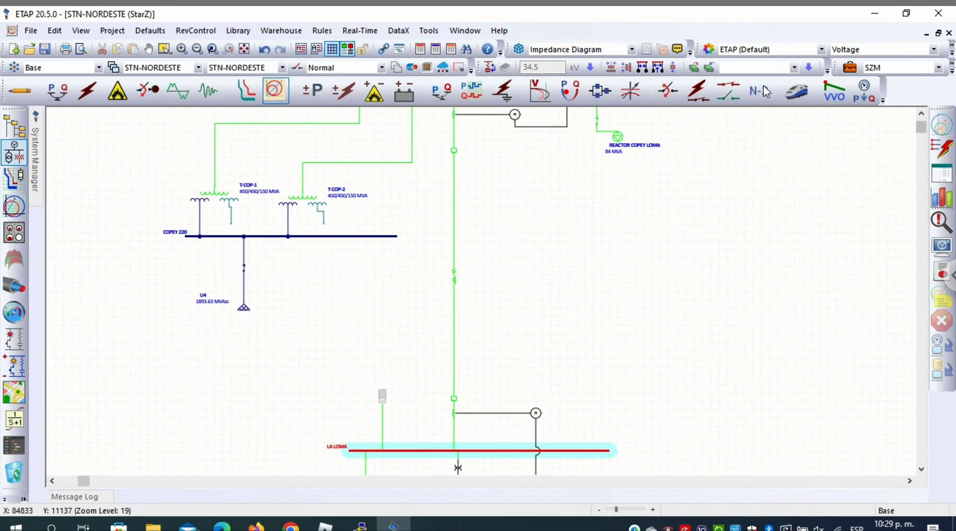
{"action": "left_click", "coordinate": [850, 67]}
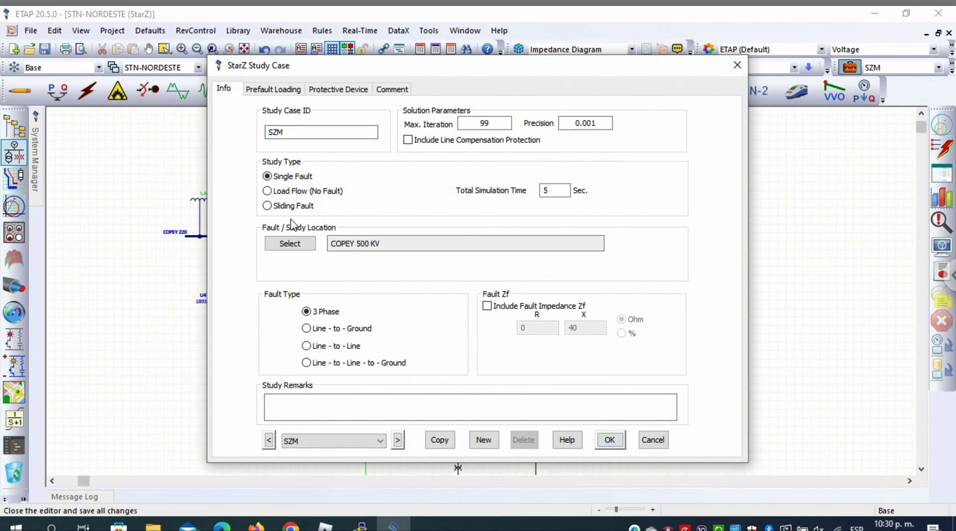
{"action": "left_click", "coordinate": [295, 245]}
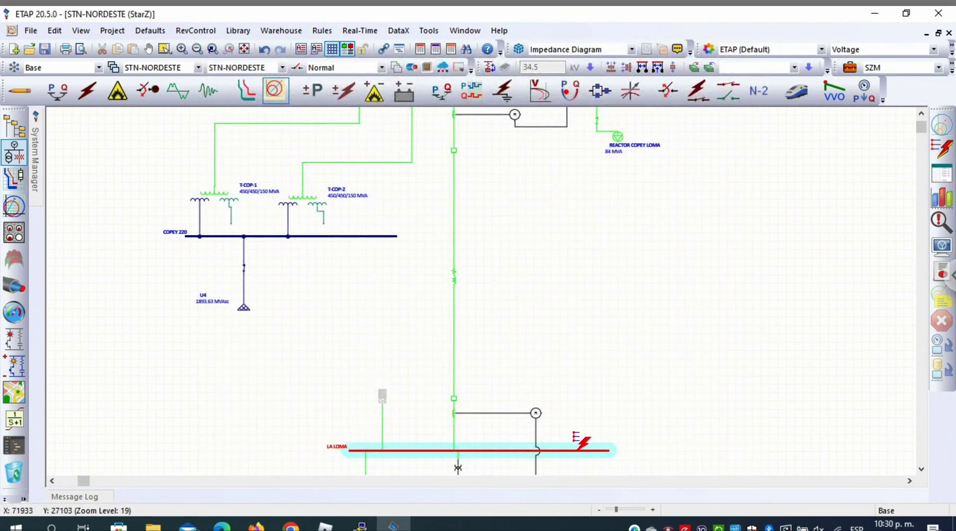
{"action": "left_click", "coordinate": [578, 438]}
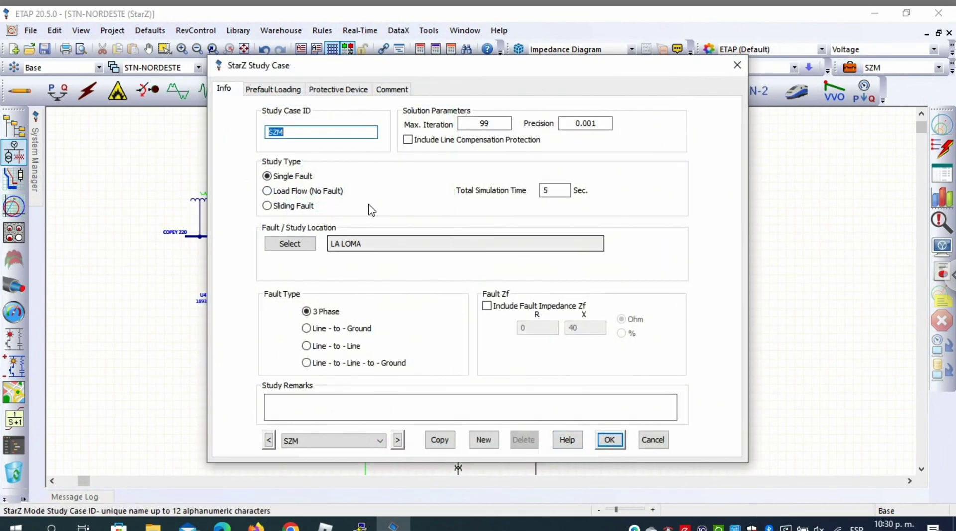
{"action": "left_click", "coordinate": [609, 440]}
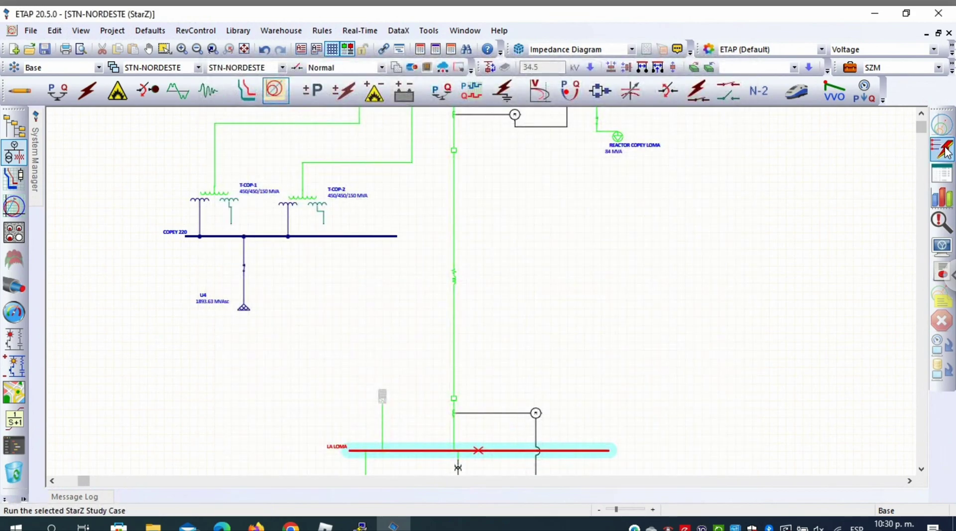
Step: Run the LA LOMA bus fault study and examine the breaker operations across the whole one-line diagram
{"action": "left_click", "coordinate": [244, 50]}
{"action": "left_click", "coordinate": [303, 183]}
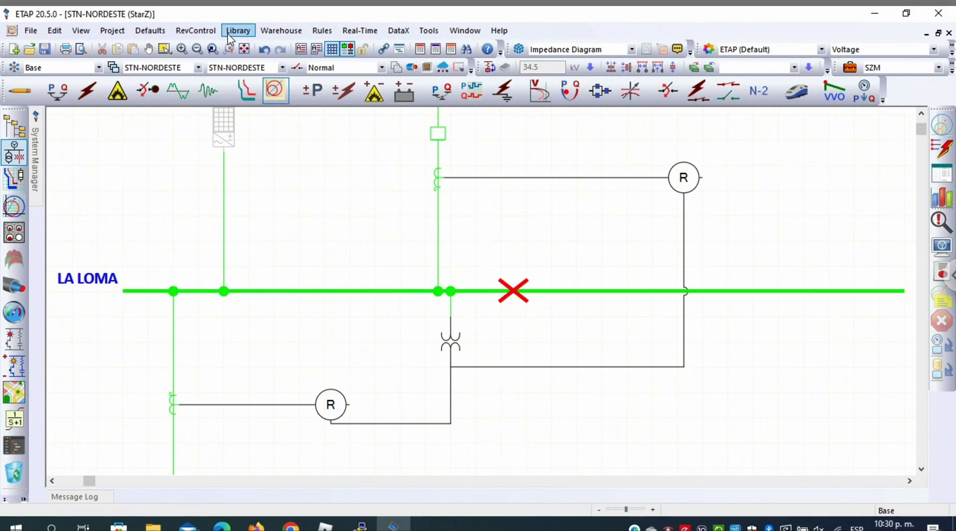
{"action": "left_click", "coordinate": [244, 49]}
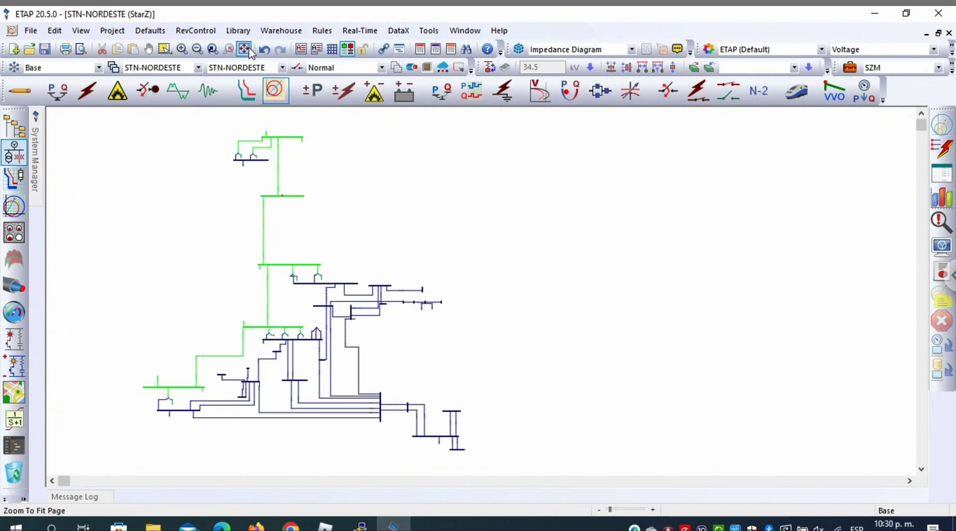
{"action": "left_click", "coordinate": [944, 148]}
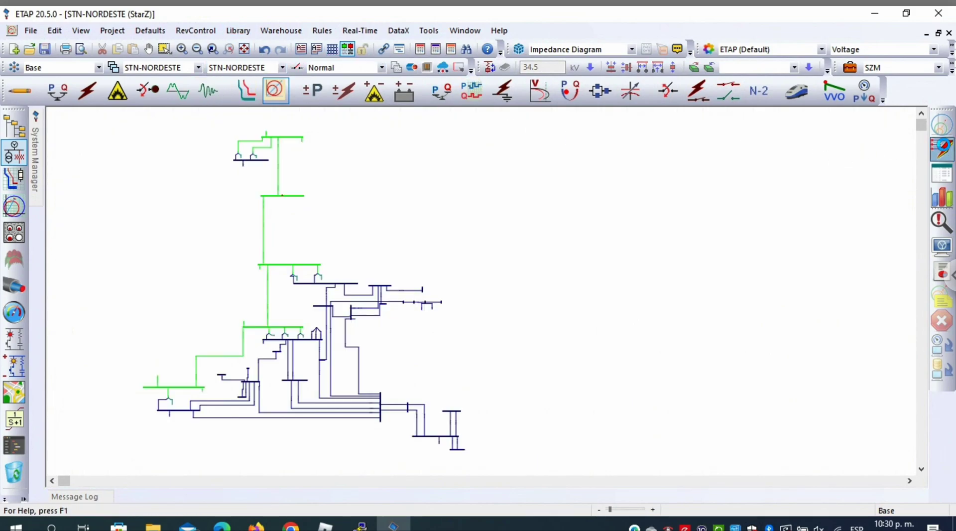
{"action": "left_click", "coordinate": [944, 149]}
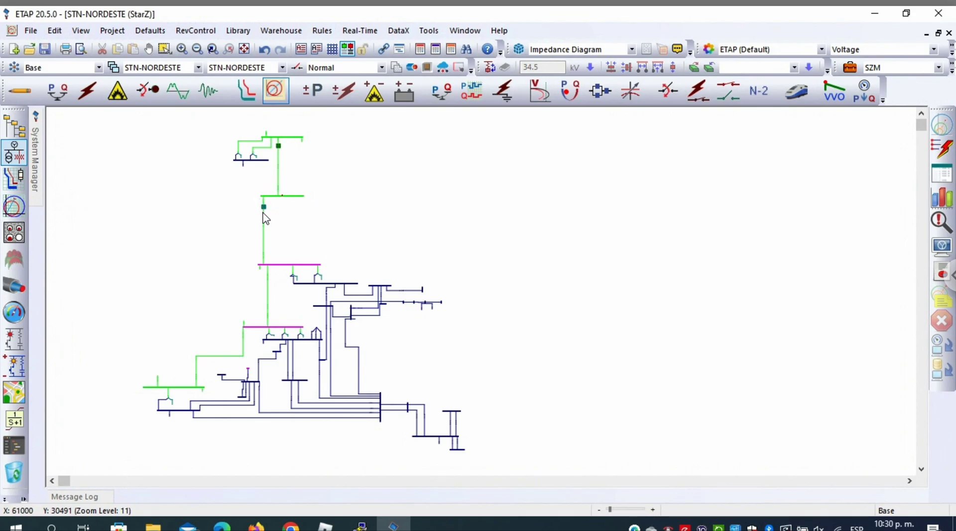
{"action": "left_click", "coordinate": [279, 186]}
{"action": "left_click", "coordinate": [118, 156]}
Step: Clear the study results from the diagram and review the output interlock of relay R-COP-LOMA-1 at COPEY 500 KV
{"action": "left_click", "coordinate": [20, 91]}
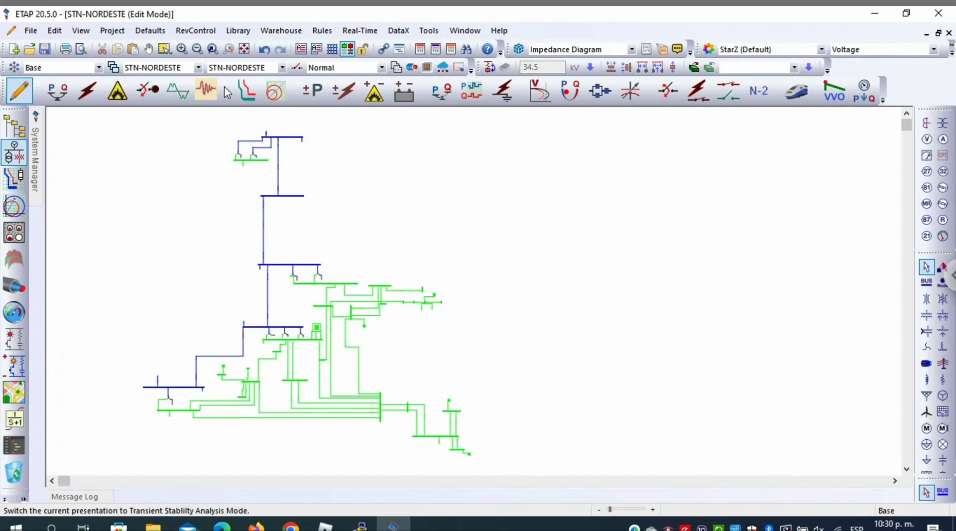
{"action": "left_click", "coordinate": [279, 91]}
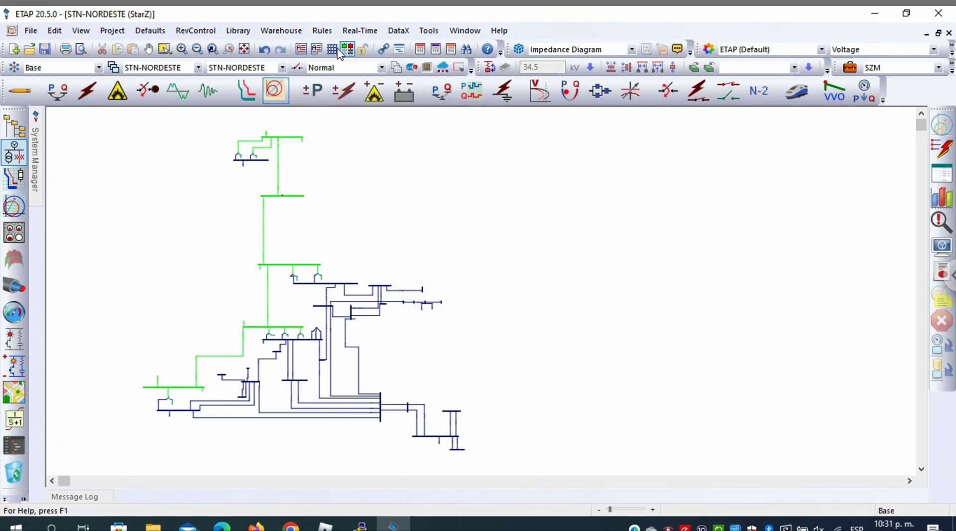
{"action": "left_click", "coordinate": [182, 50]}
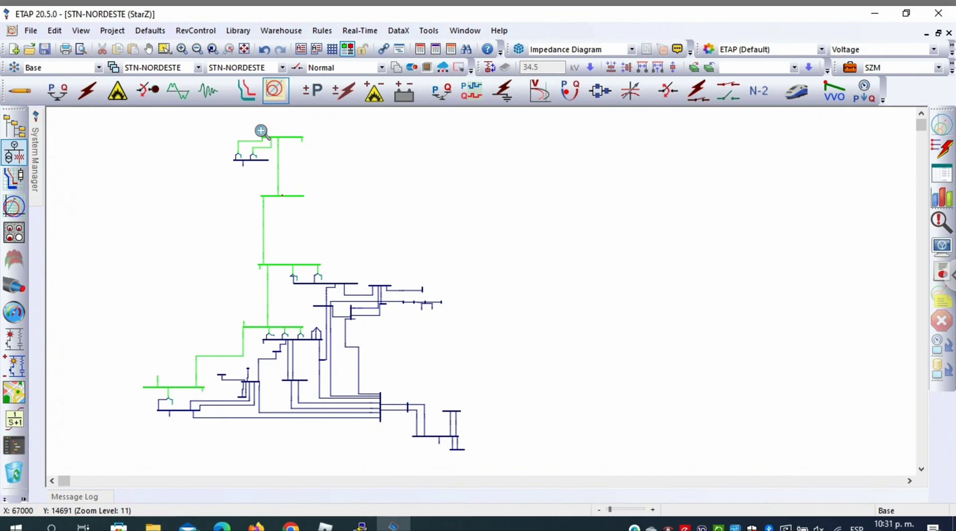
{"action": "left_click", "coordinate": [305, 153]}
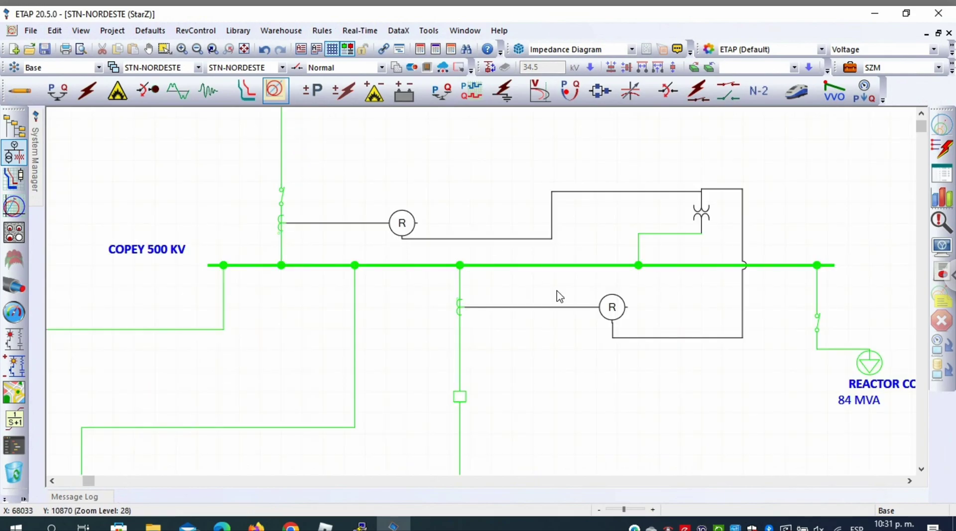
{"action": "double_click", "coordinate": [615, 311]}
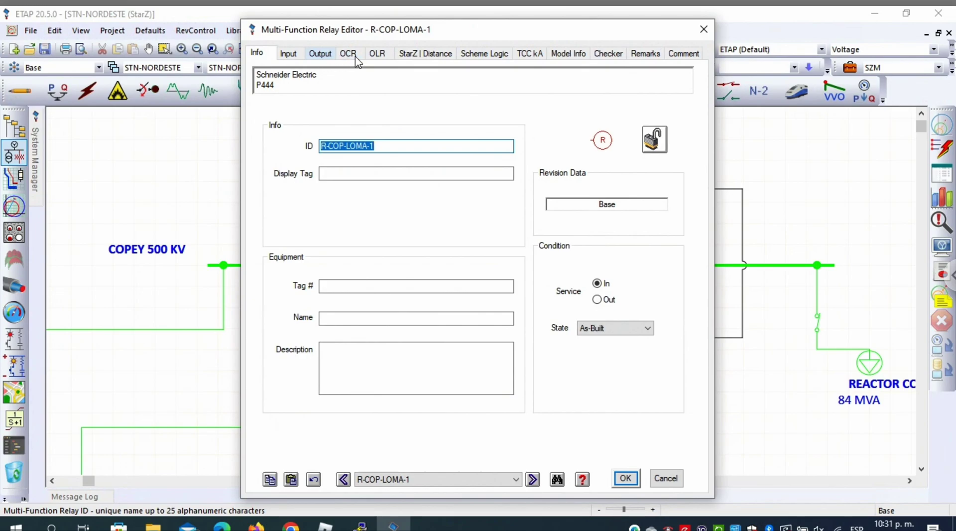
{"action": "left_click", "coordinate": [320, 53]}
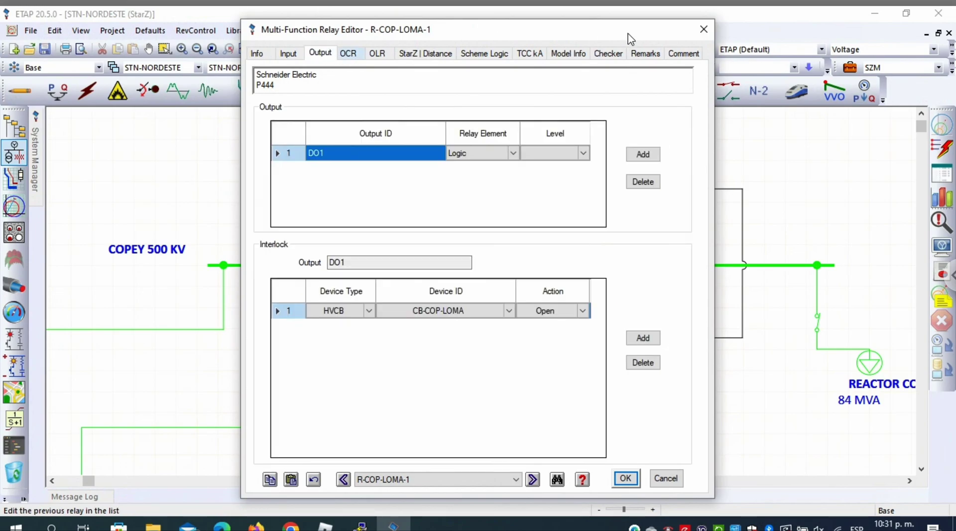
{"action": "left_click", "coordinate": [703, 29]}
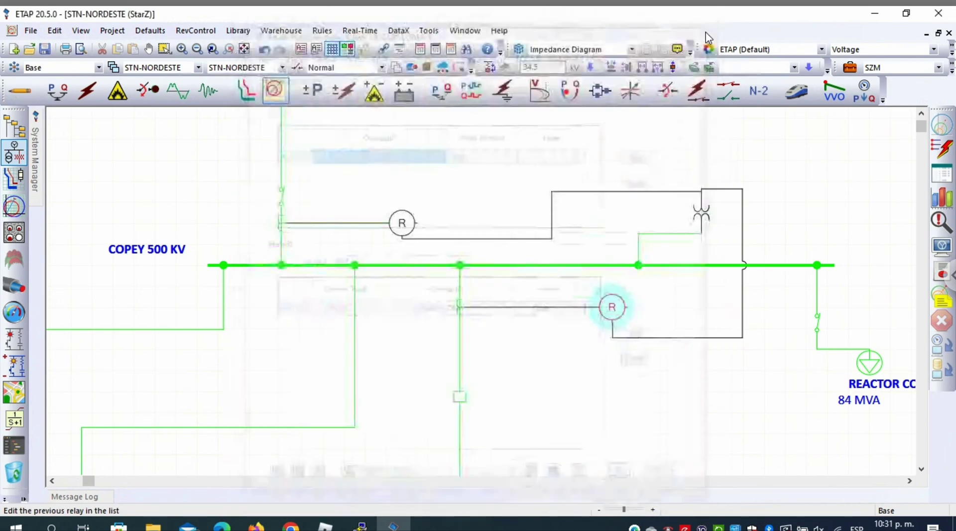
Step: Add two digital inputs, DI2 and DI3, to relay R-COP-LOMA-1
{"action": "double_click", "coordinate": [614, 312]}
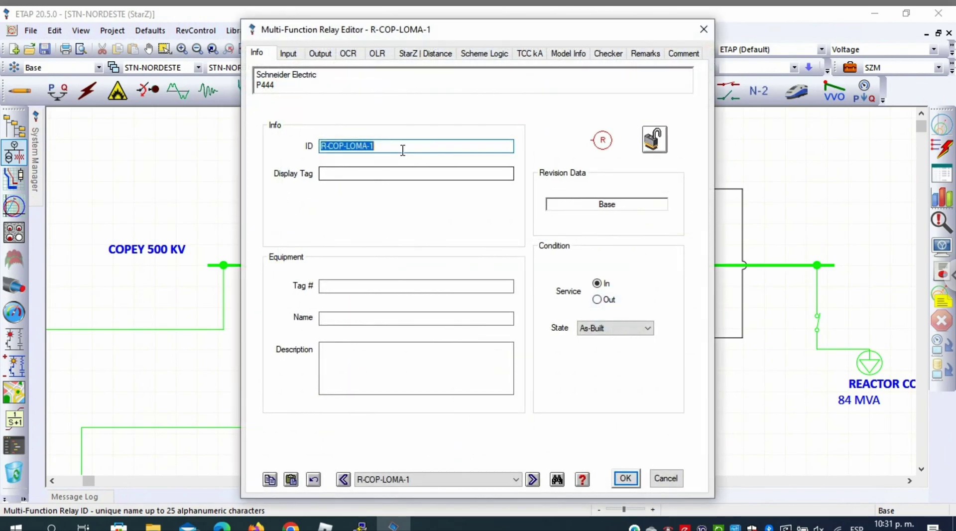
{"action": "left_click", "coordinate": [289, 53]}
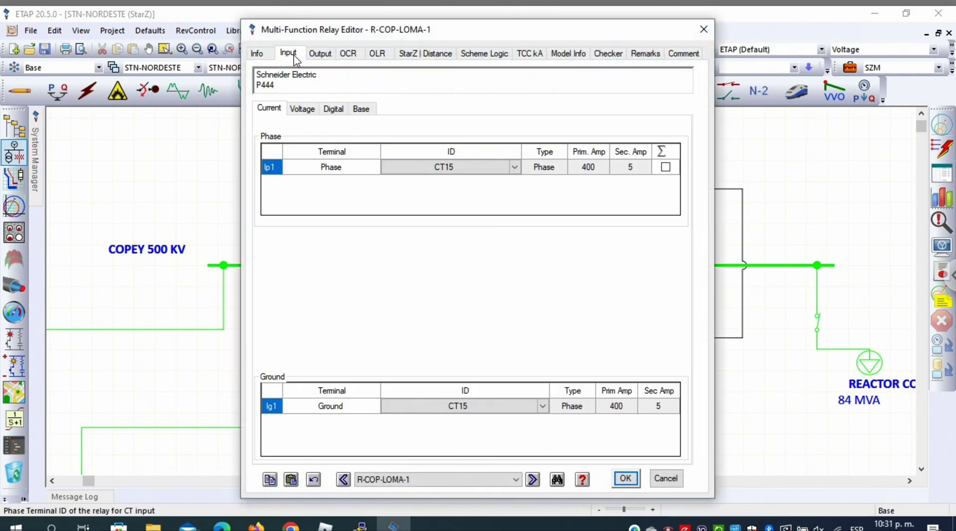
{"action": "left_click", "coordinate": [334, 109]}
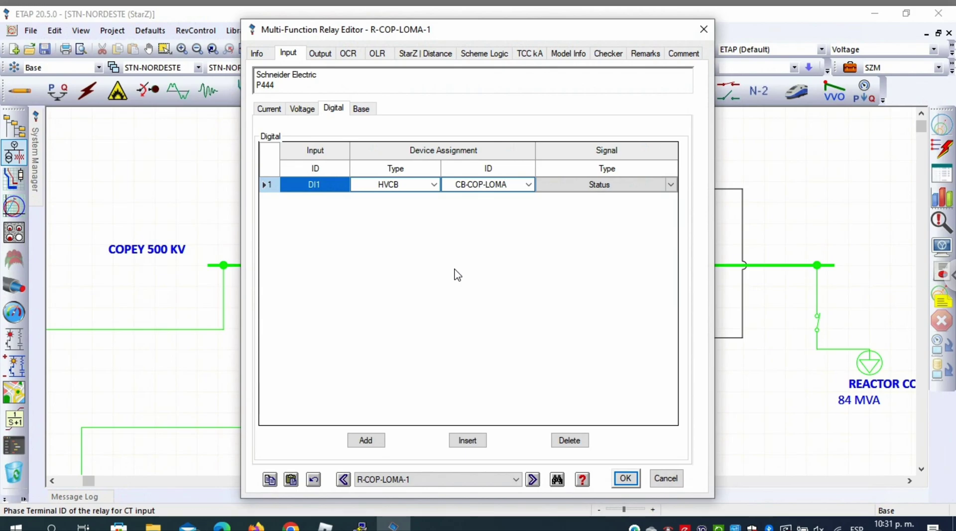
{"action": "left_click", "coordinate": [371, 441]}
{"action": "left_click", "coordinate": [371, 441]}
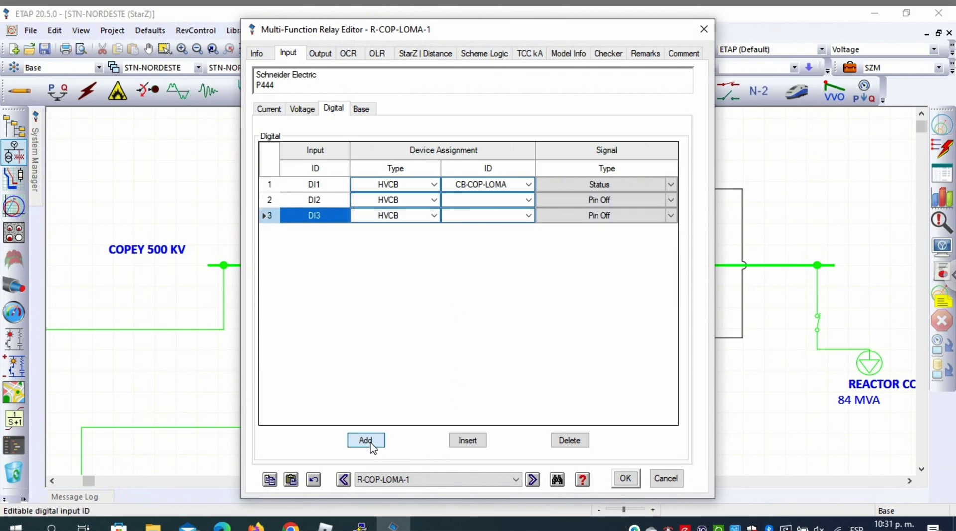
Step: Set the assigned device type of digital inputs DI2 and DI3 to Relay
{"action": "left_click", "coordinate": [435, 201]}
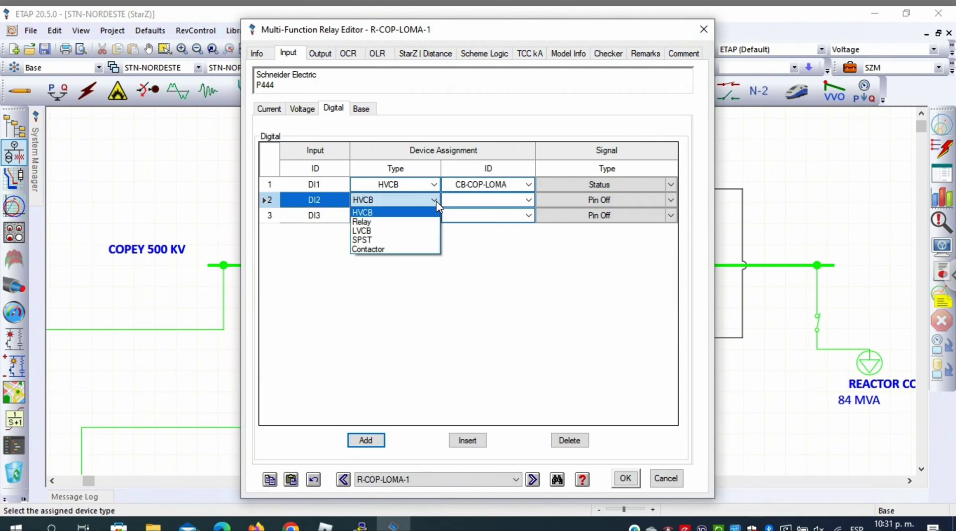
{"action": "left_click", "coordinate": [502, 283]}
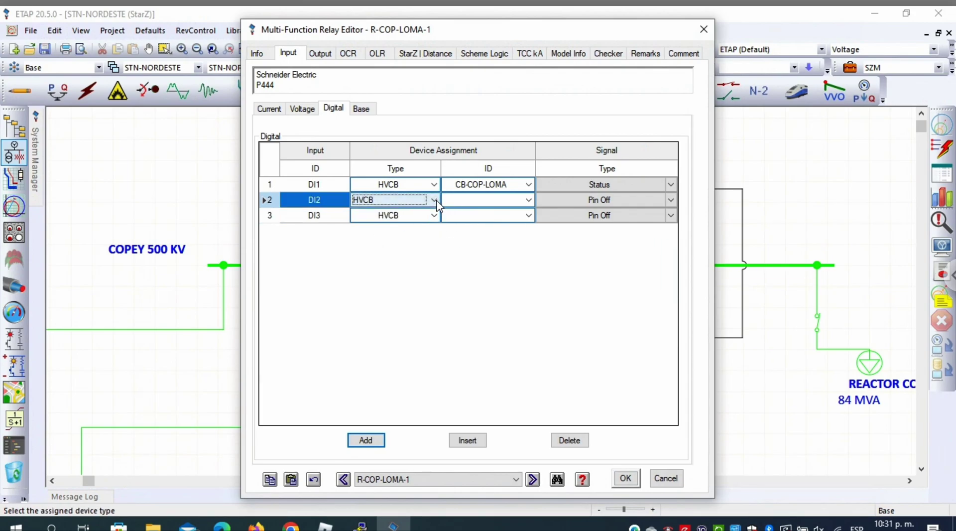
{"action": "left_click", "coordinate": [435, 200]}
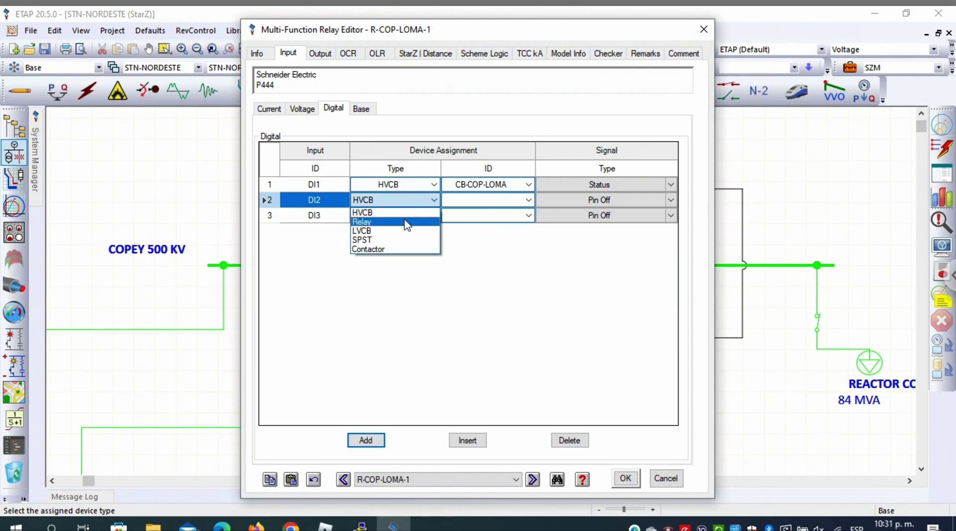
{"action": "left_click", "coordinate": [411, 222]}
{"action": "left_click", "coordinate": [435, 215]}
{"action": "left_click", "coordinate": [406, 237]}
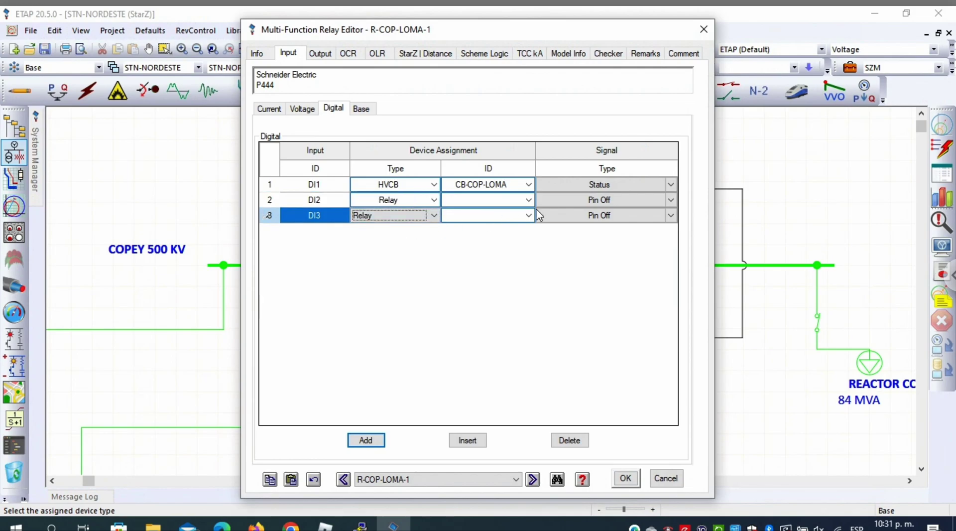
Step: Assign relay R-LOMA-COP to digital input DI2 and relay R-LOMA-OCA to DI3
{"action": "left_click", "coordinate": [528, 199]}
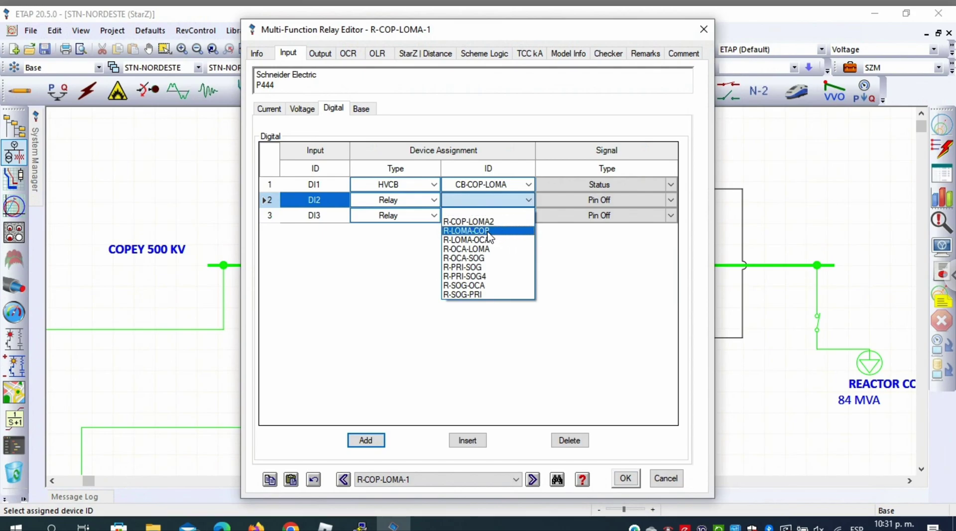
{"action": "left_click", "coordinate": [492, 231]}
{"action": "left_click", "coordinate": [531, 216]}
{"action": "left_click", "coordinate": [530, 217]}
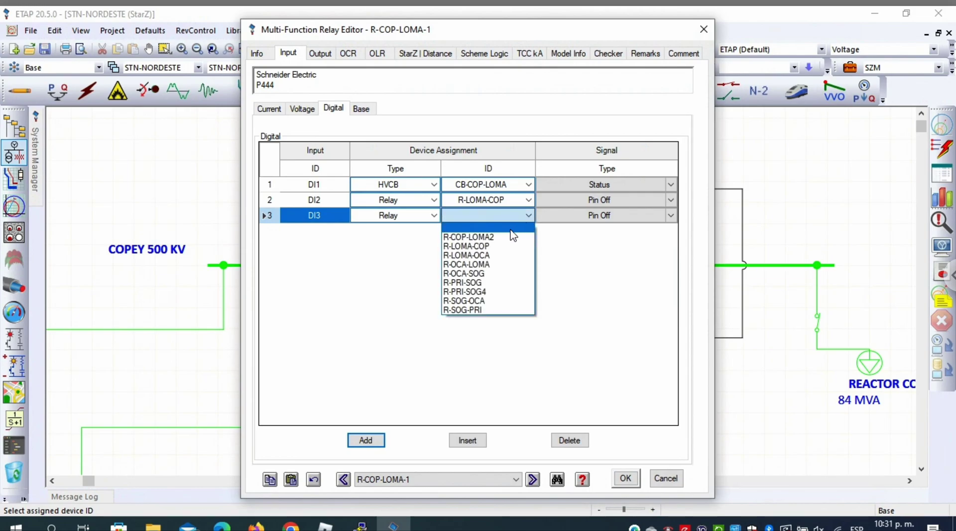
{"action": "left_click", "coordinate": [492, 256]}
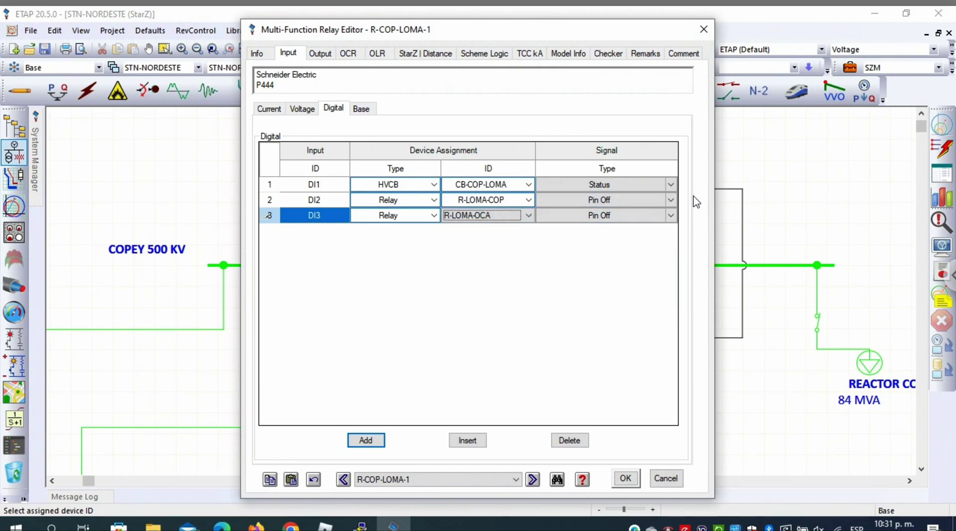
Step: Set the signal type of digital input DI2 to REV_LOMA_2 and of DI3 to REV_LOMA_1
{"action": "left_click", "coordinate": [670, 200]}
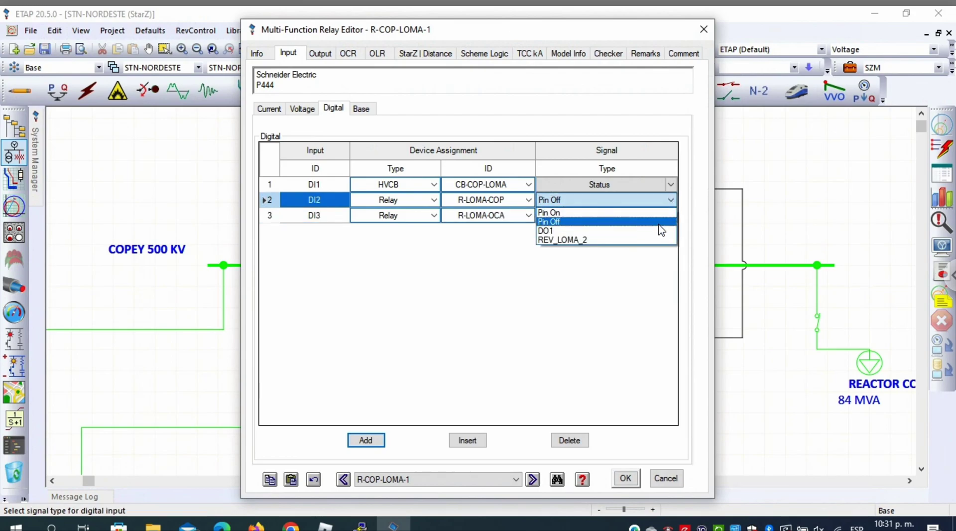
{"action": "left_click", "coordinate": [630, 284]}
{"action": "left_click", "coordinate": [671, 200]}
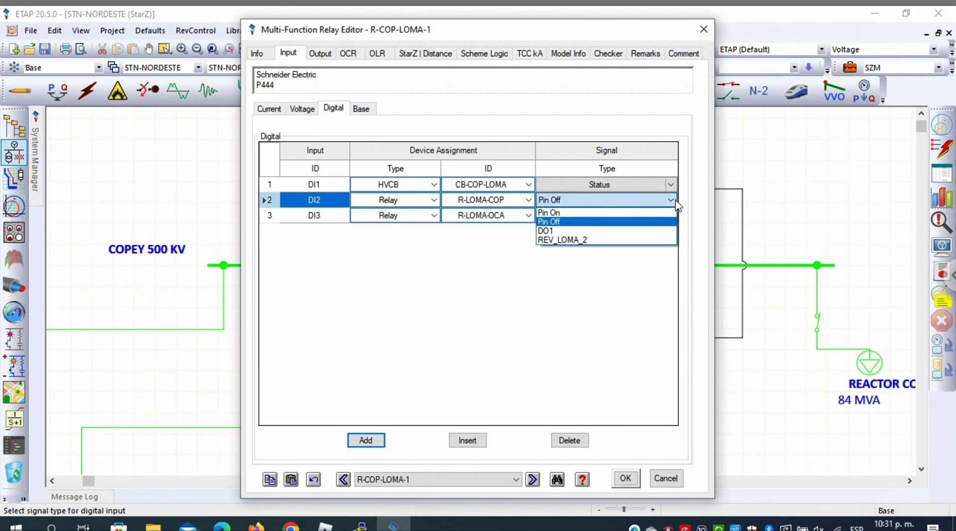
{"action": "left_click", "coordinate": [615, 240]}
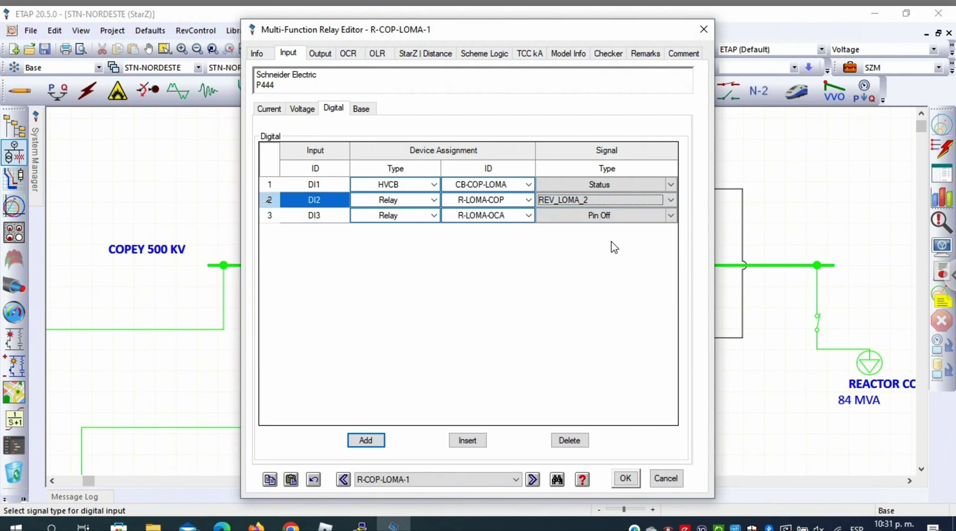
{"action": "left_click", "coordinate": [670, 215]}
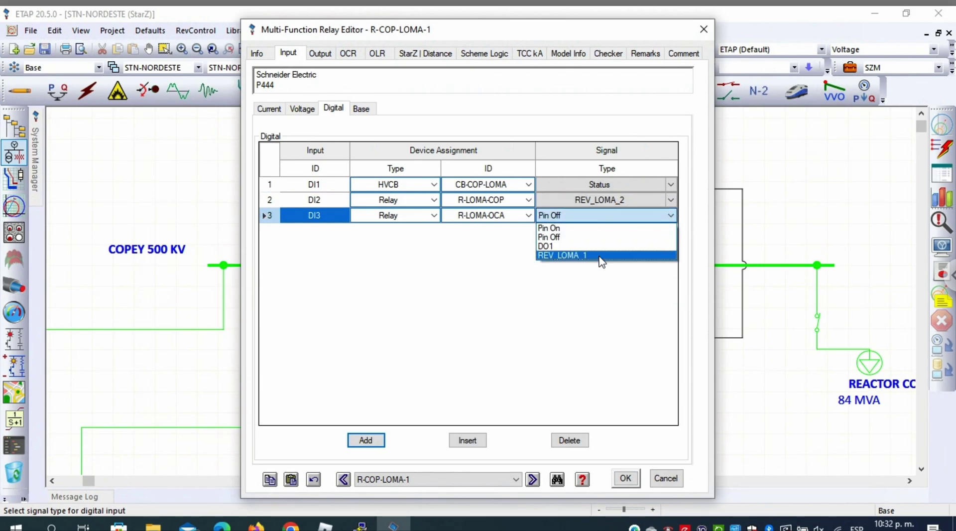
{"action": "left_click", "coordinate": [600, 256]}
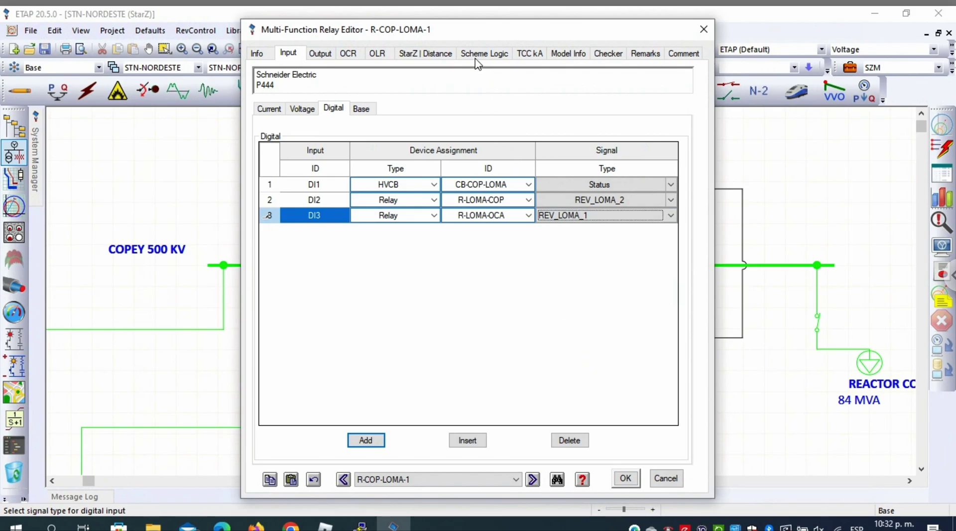
{"action": "left_click", "coordinate": [650, 219]}
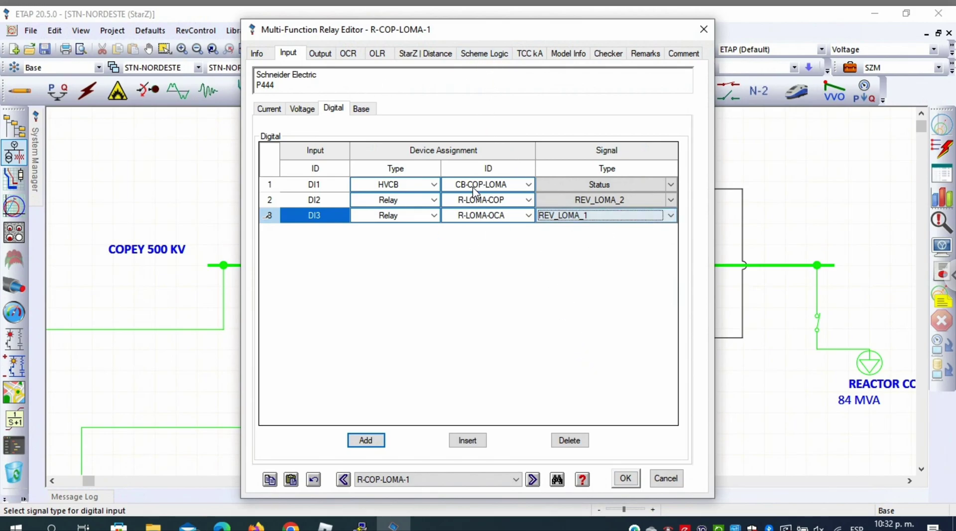
Step: Add a second digital output, DO2, to relay R-COP-LOMA-1 and set its relay element to Logic
{"action": "left_click", "coordinate": [485, 53]}
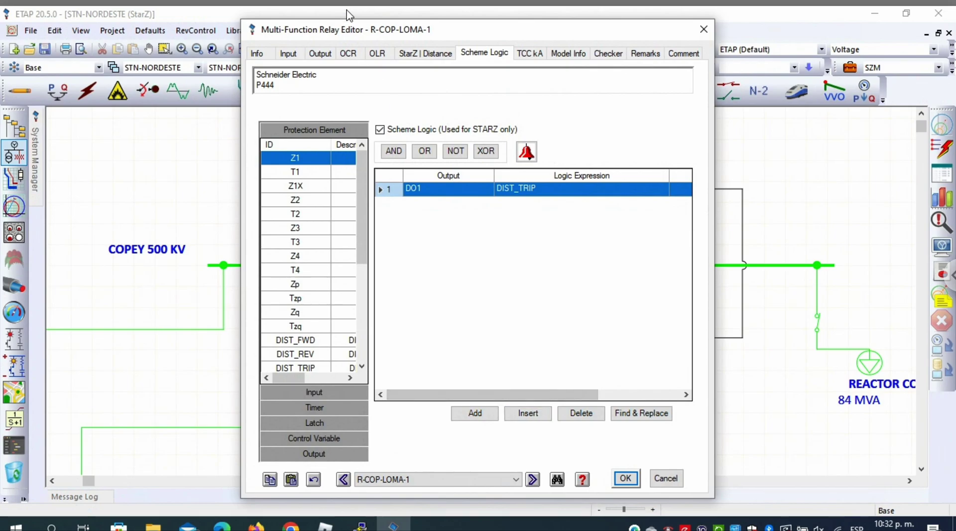
{"action": "left_click", "coordinate": [320, 53]}
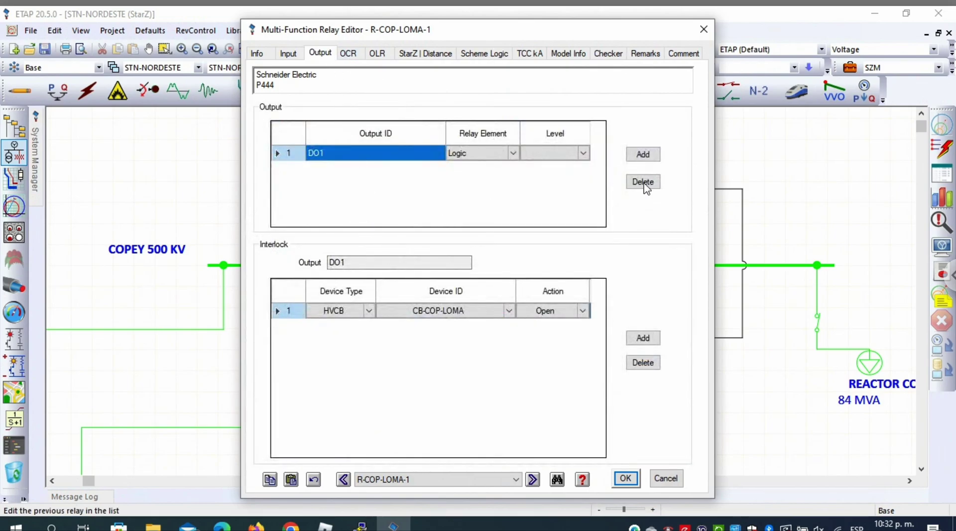
{"action": "left_click", "coordinate": [643, 154]}
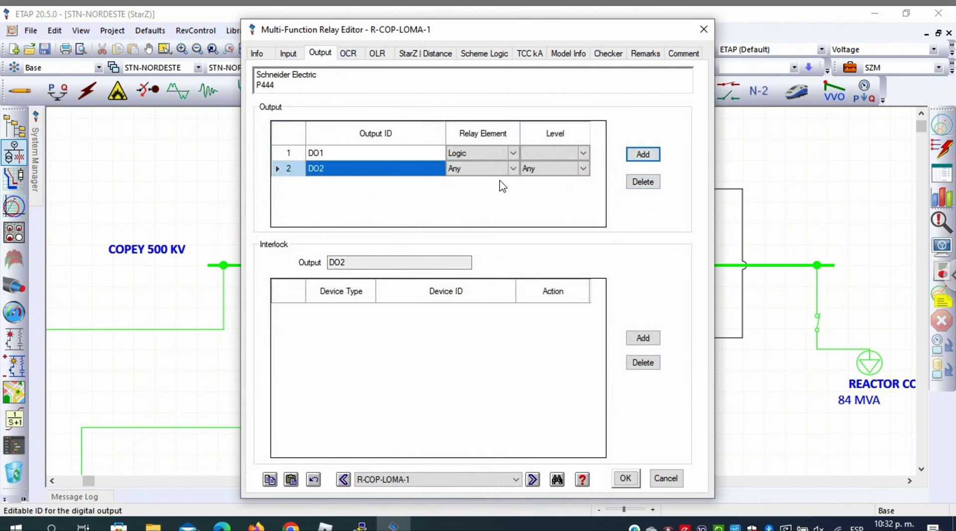
{"action": "left_click", "coordinate": [512, 169]}
{"action": "left_click", "coordinate": [513, 169]}
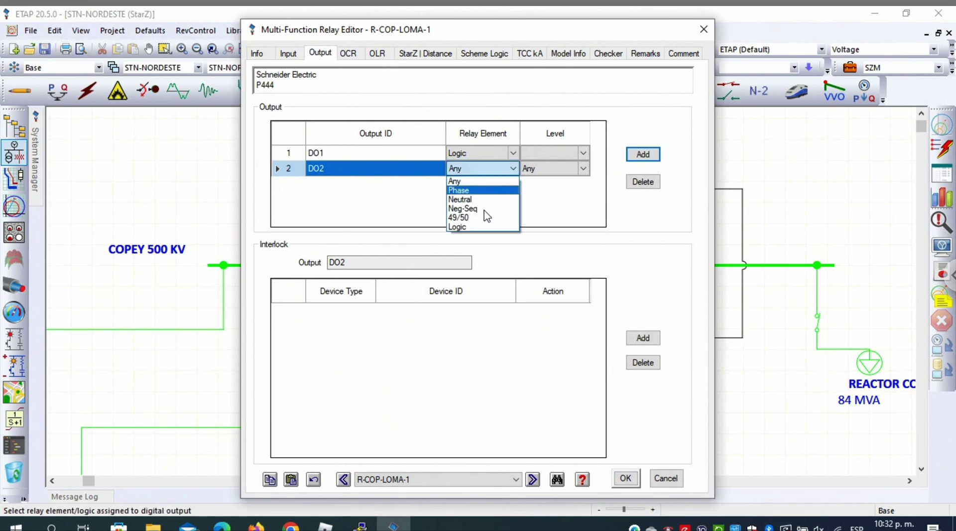
{"action": "left_click", "coordinate": [481, 227]}
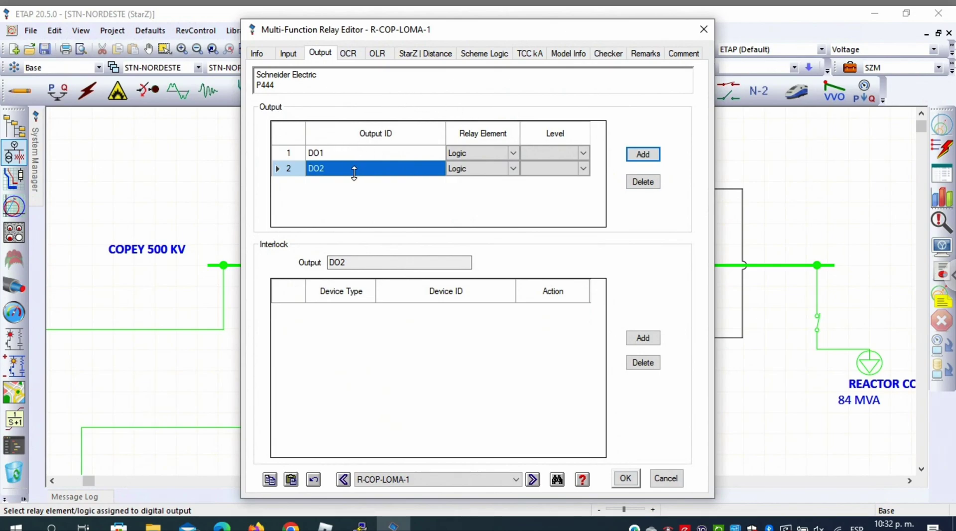
Step: Add a scheme logic row for output DO2 with the logic expression DIST_REV
{"action": "left_click", "coordinate": [484, 53]}
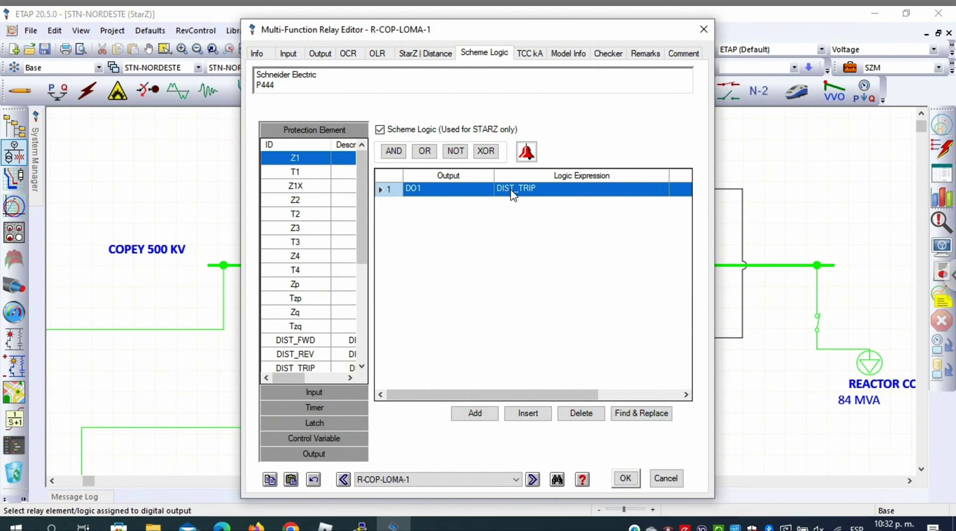
{"action": "left_click", "coordinate": [472, 414]}
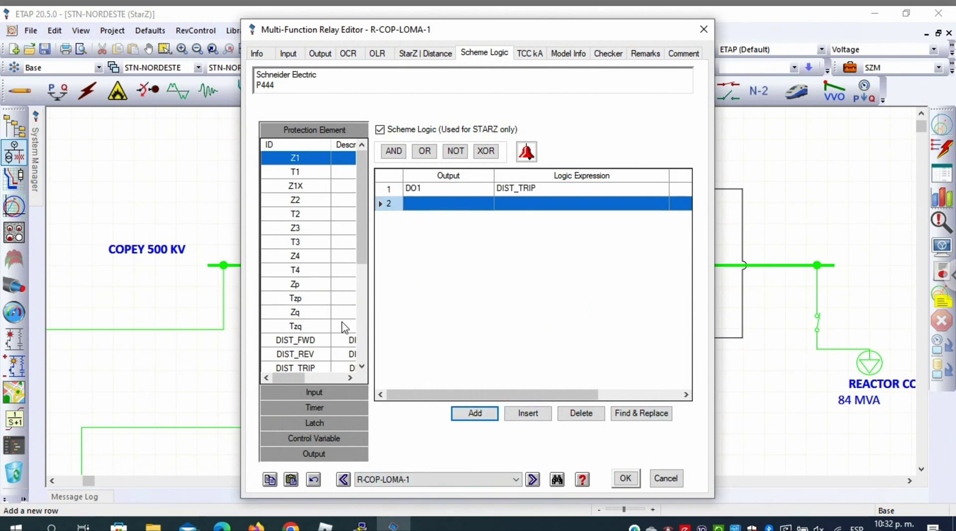
{"action": "left_click", "coordinate": [339, 455]}
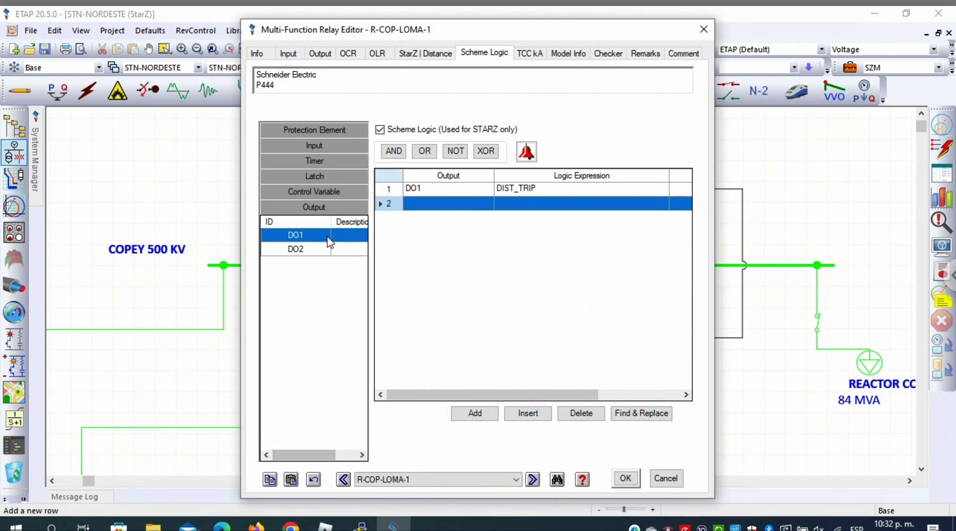
{"action": "double_click", "coordinate": [302, 250]}
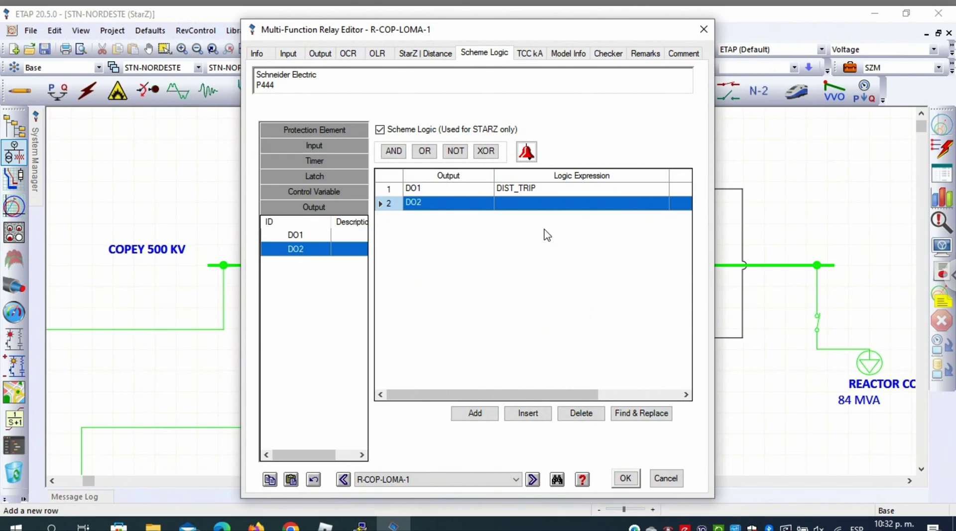
{"action": "left_click", "coordinate": [547, 208]}
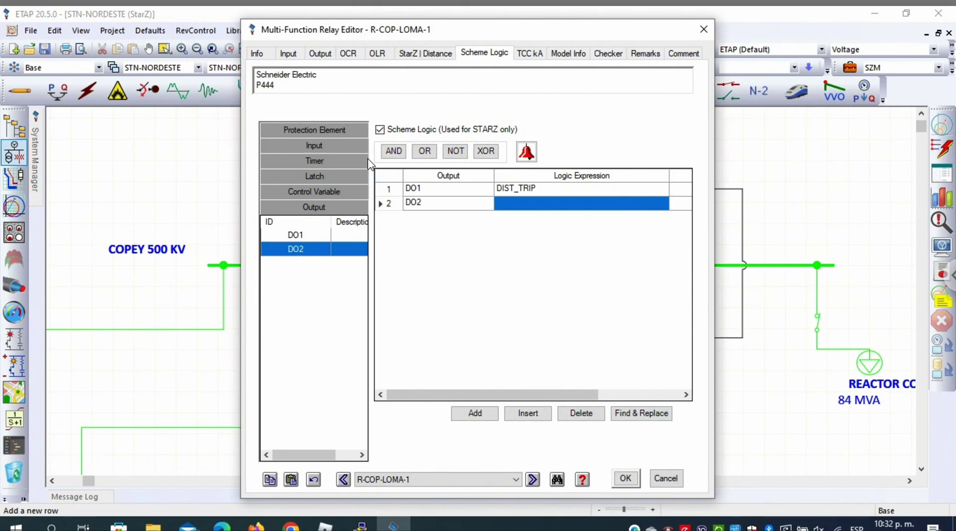
{"action": "left_click", "coordinate": [339, 131]}
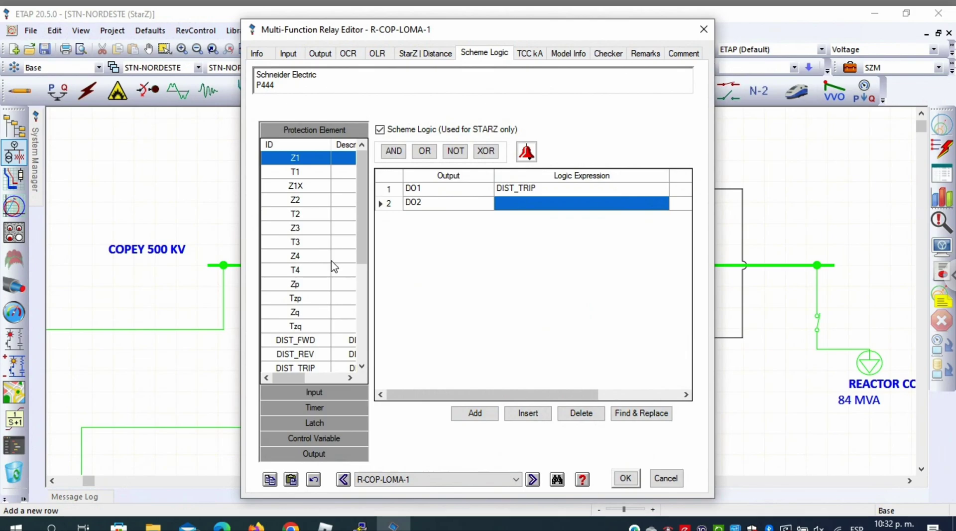
{"action": "double_click", "coordinate": [319, 355]}
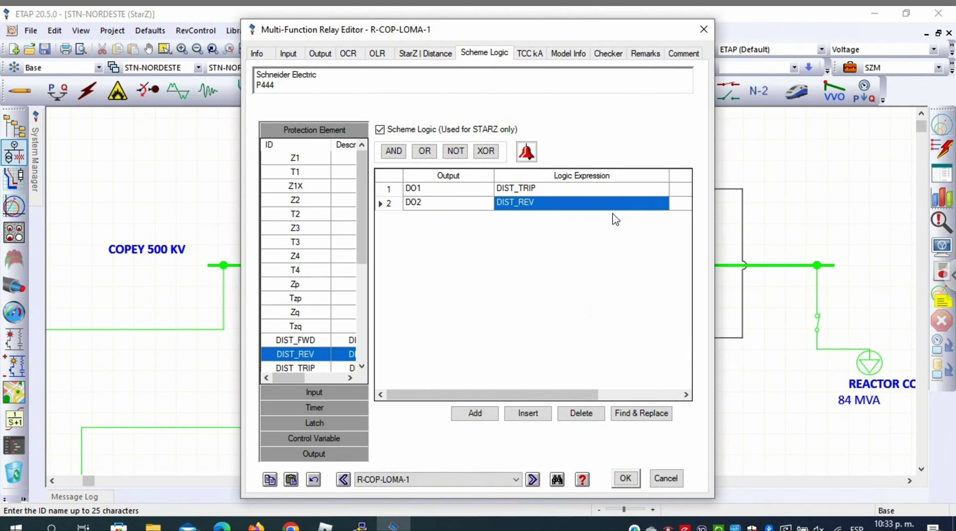
Step: Try to extend the DO1 logic expression to DIST_TRIP AND NOT( followed by input DI2, and clear the expression
{"action": "left_click", "coordinate": [579, 191]}
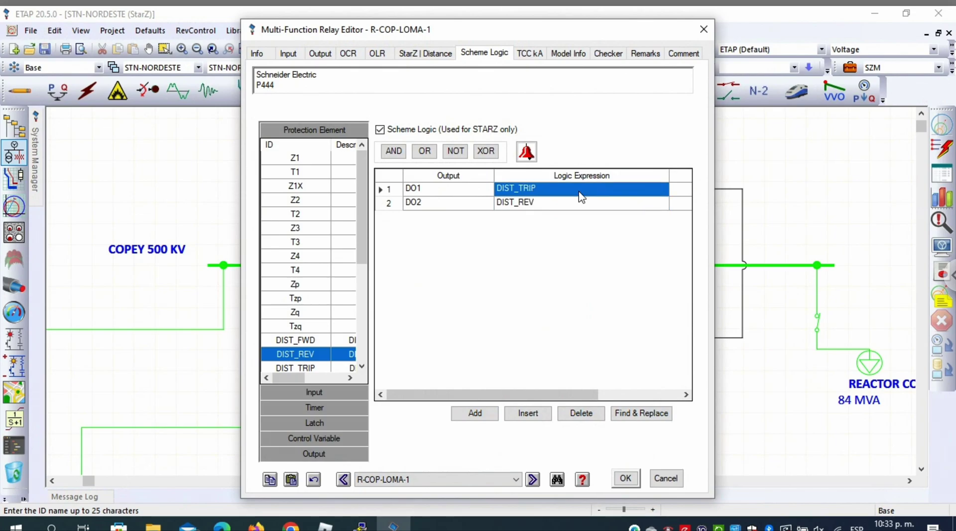
{"action": "left_click", "coordinate": [574, 192]}
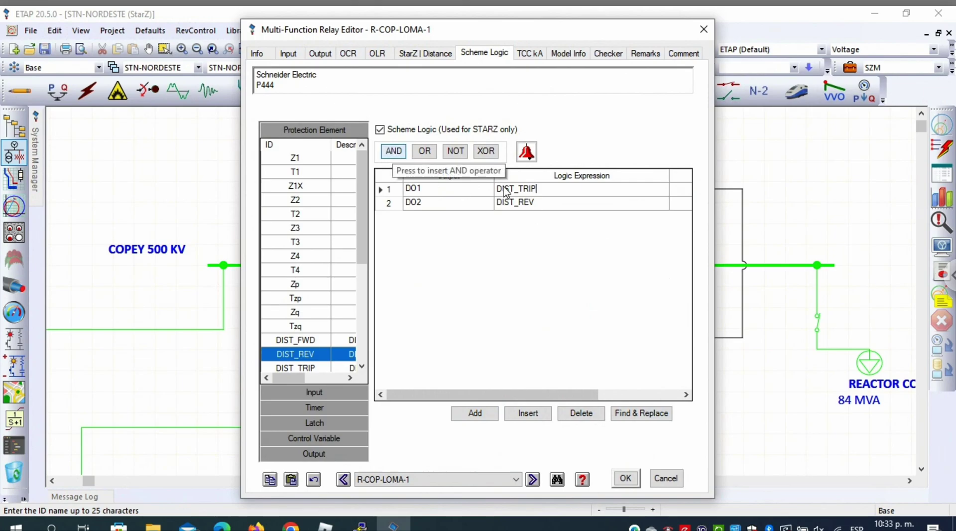
{"action": "key", "text": "ctrl+a"}
{"action": "key", "text": "BackSpace"}
{"action": "left_click", "coordinate": [393, 154]}
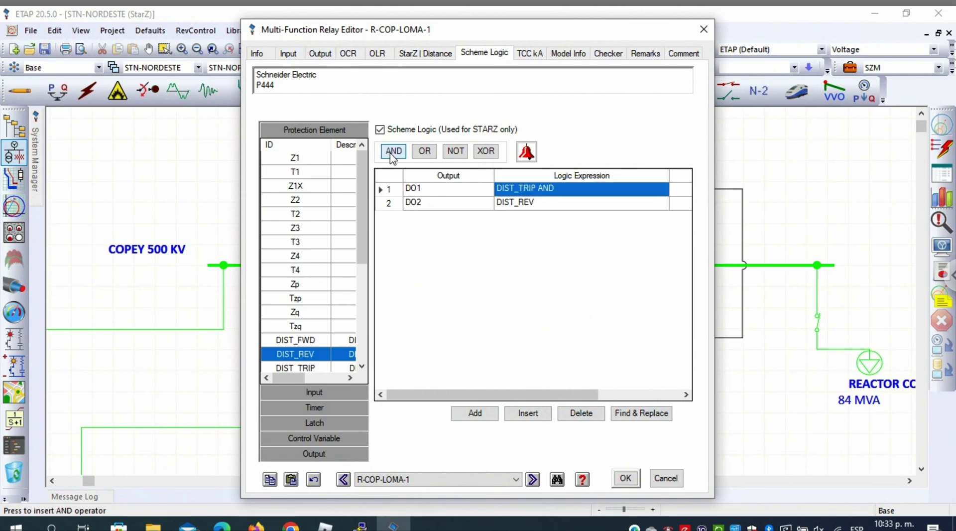
{"action": "left_click", "coordinate": [455, 151]}
{"action": "left_click", "coordinate": [593, 189]}
{"action": "left_click", "coordinate": [594, 190]}
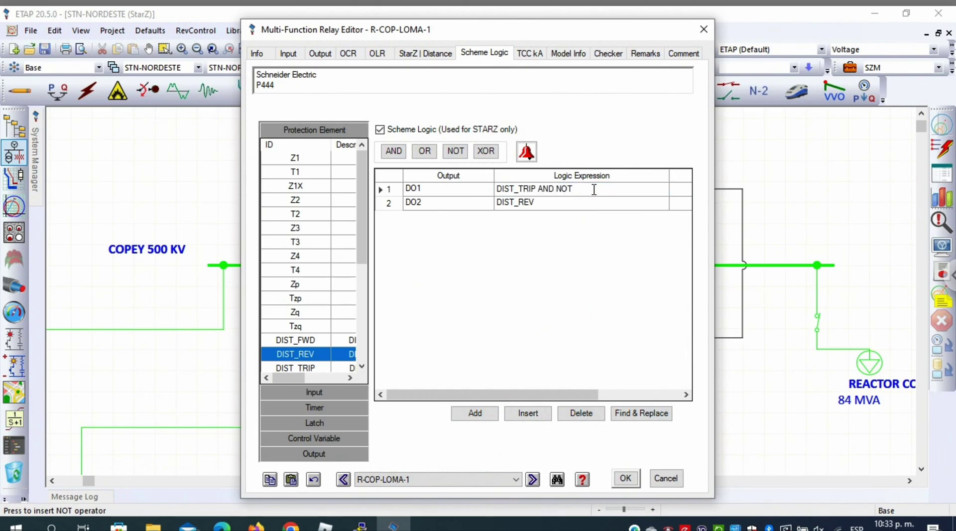
{"action": "type", "text": "("}
{"action": "left_click", "coordinate": [328, 393]}
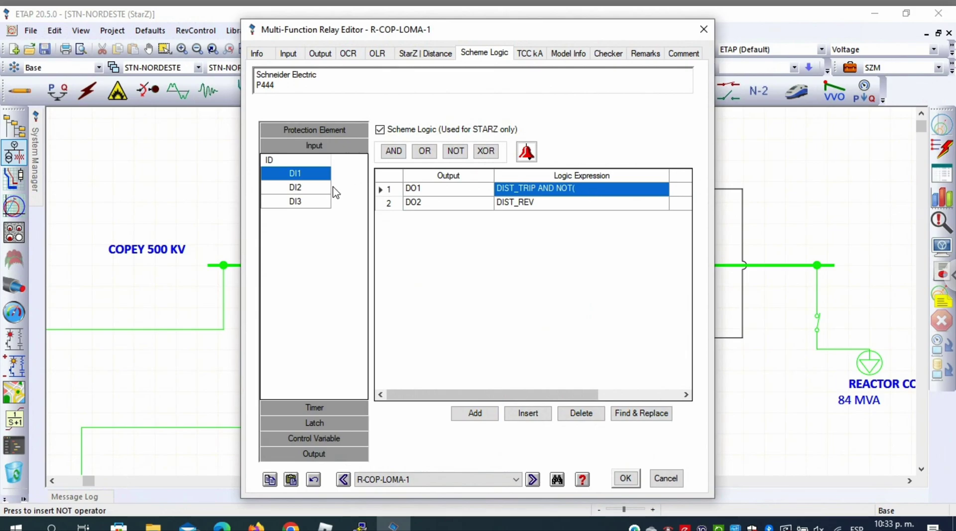
{"action": "double_click", "coordinate": [296, 187]}
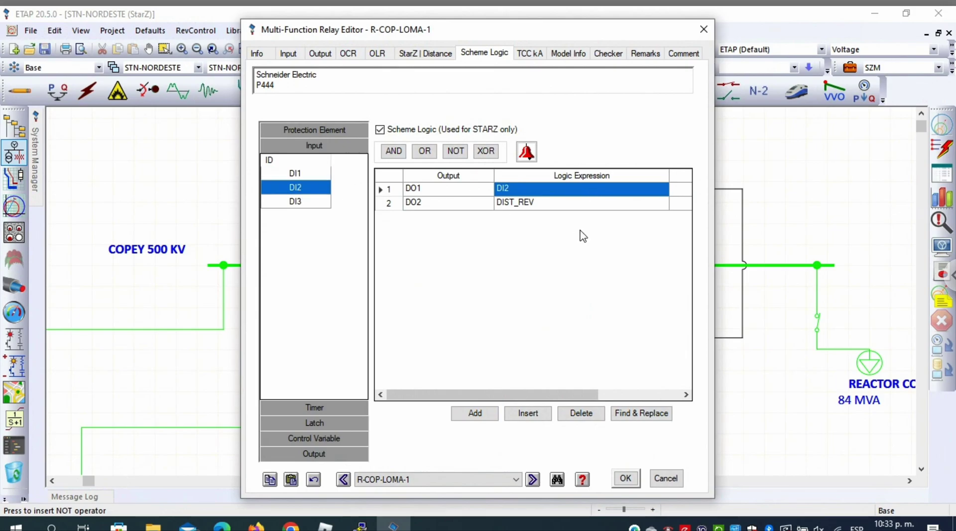
{"action": "left_click", "coordinate": [538, 183]}
{"action": "key", "text": "BackSpace"}
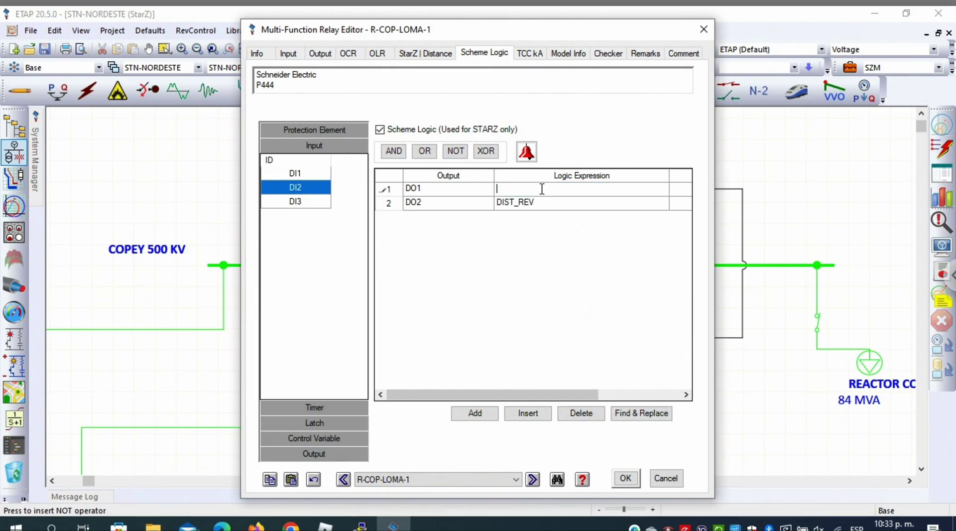
{"action": "left_click", "coordinate": [304, 131]}
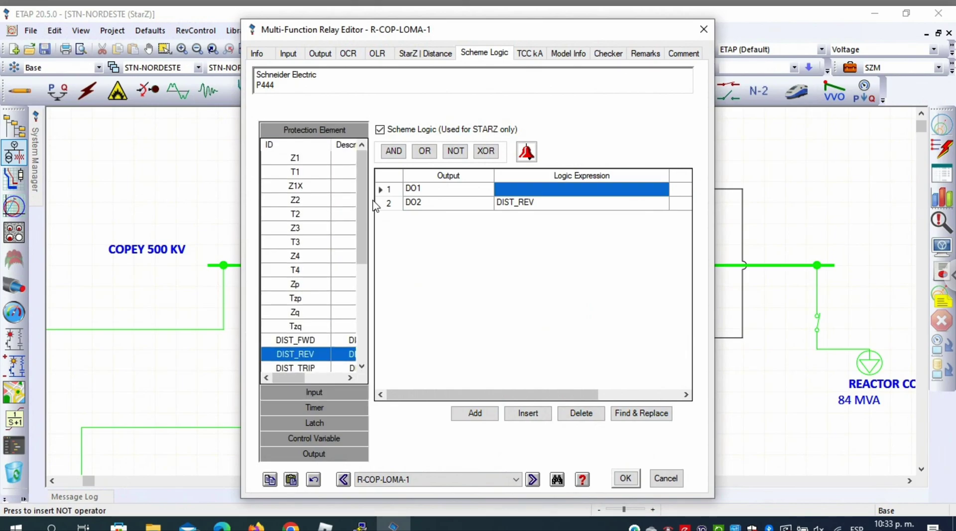
{"action": "double_click", "coordinate": [307, 369]}
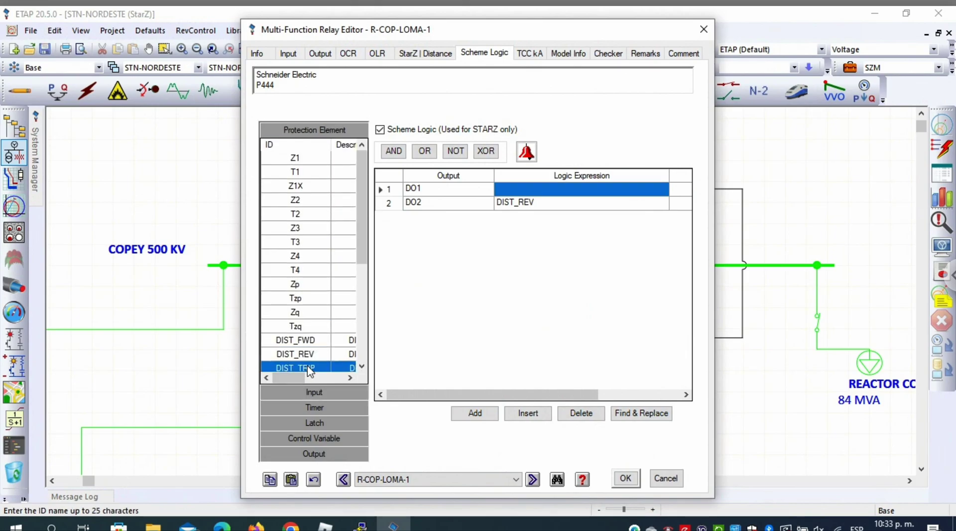
{"action": "double_click", "coordinate": [394, 151]}
{"action": "double_click", "coordinate": [455, 151]}
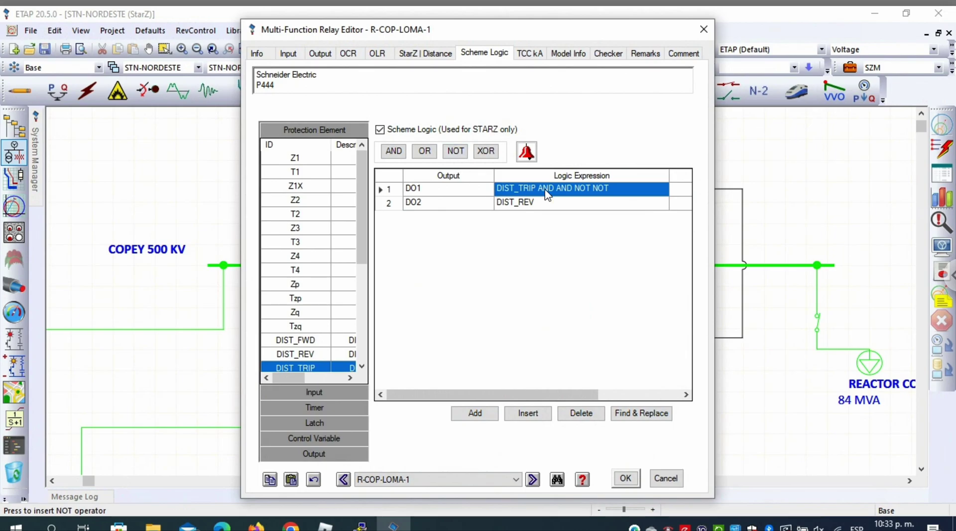
{"action": "left_click", "coordinate": [630, 195]}
{"action": "key", "text": "BackSpace"}
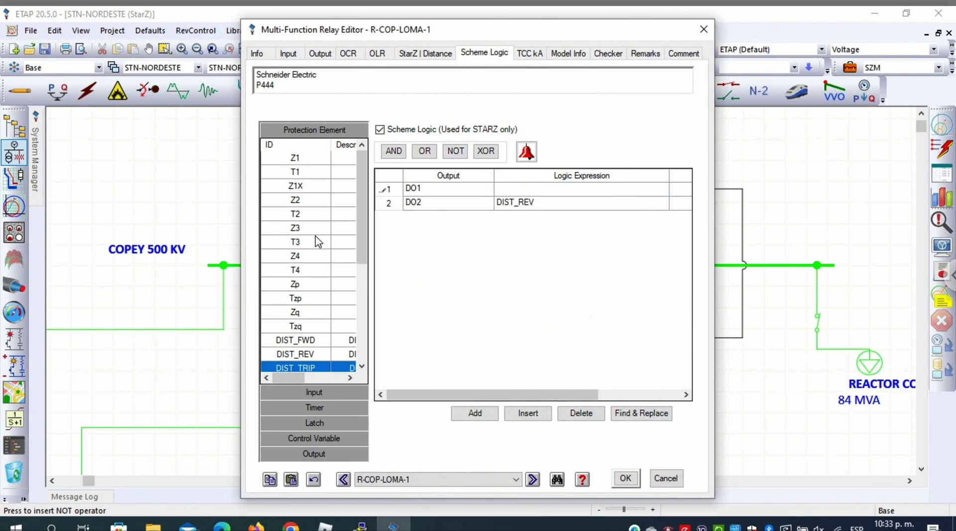
Step: Insert DIST_TRIP, the AND and NOT operators, and inputs DI2 and DI3 into the logic expression for output DO1
{"action": "double_click", "coordinate": [312, 369]}
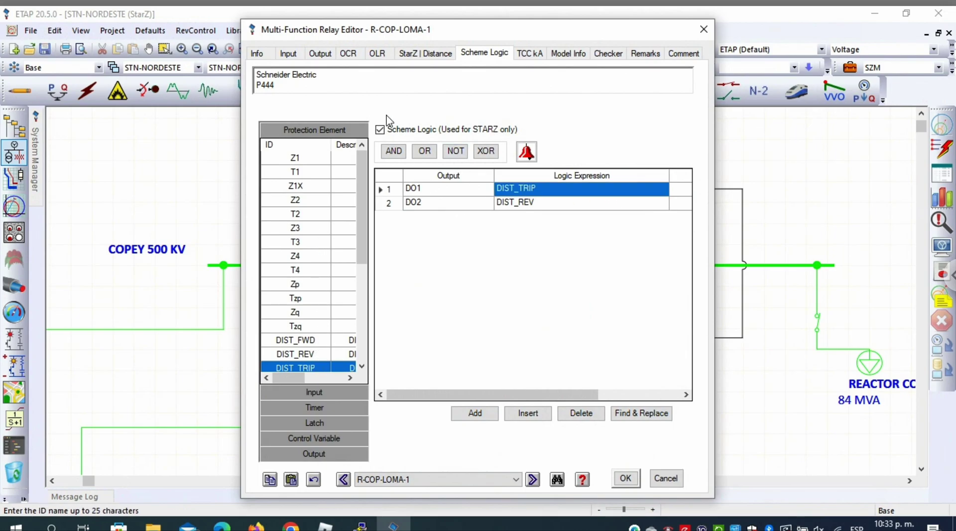
{"action": "left_click", "coordinate": [394, 151]}
{"action": "left_click", "coordinate": [454, 151]}
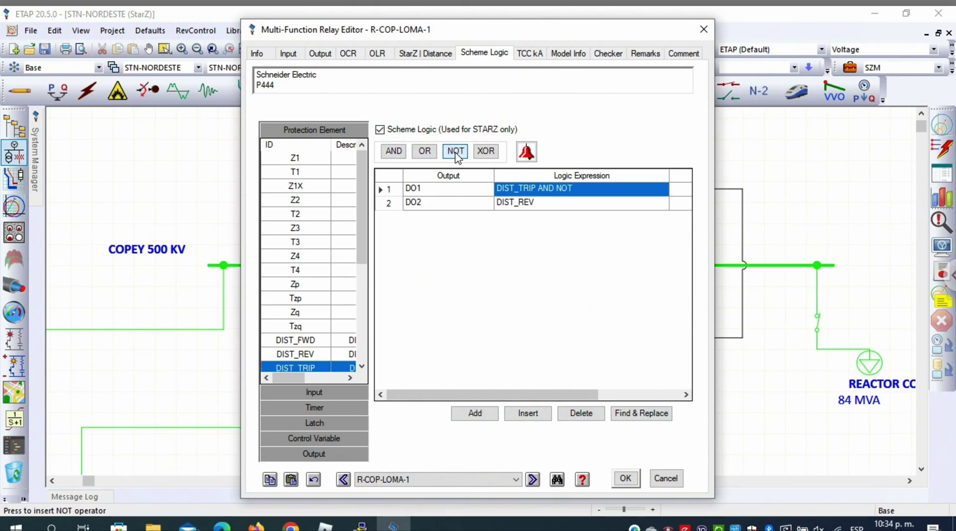
{"action": "left_click", "coordinate": [322, 390]}
{"action": "left_click", "coordinate": [308, 188]}
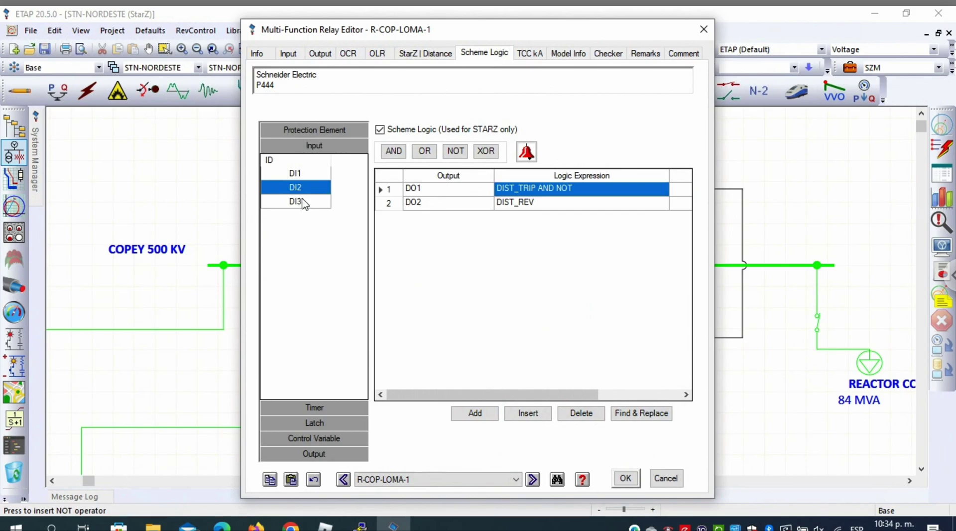
{"action": "double_click", "coordinate": [299, 189]}
{"action": "double_click", "coordinate": [298, 201]}
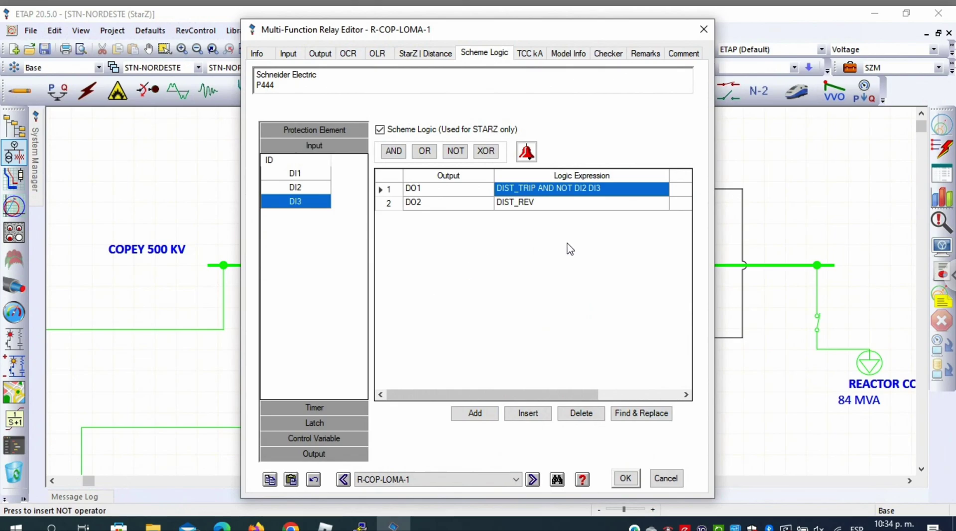
Step: Complete the DO1 logic expression as DIST_TRIP AND NOT( DI2 AND DI3) and accept the relay settings
{"action": "left_click", "coordinate": [589, 193]}
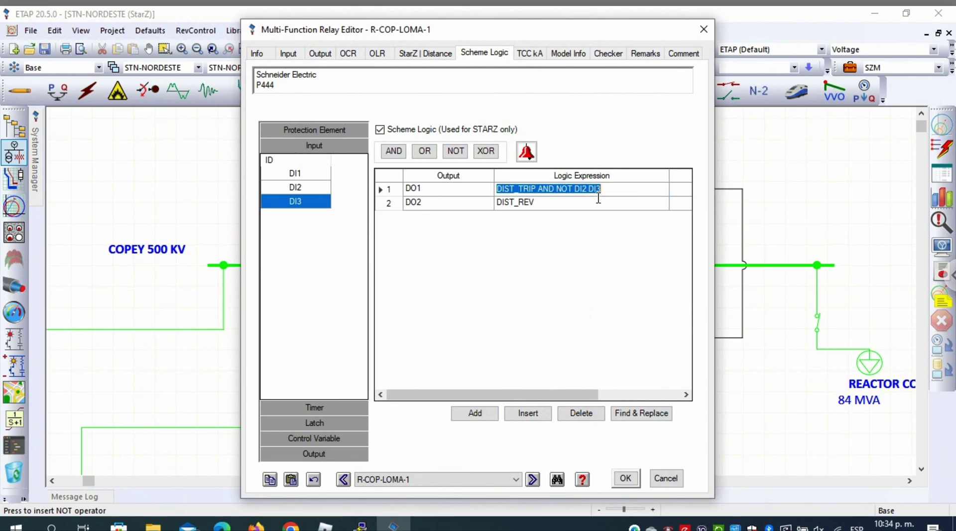
{"action": "left_click", "coordinate": [612, 189]}
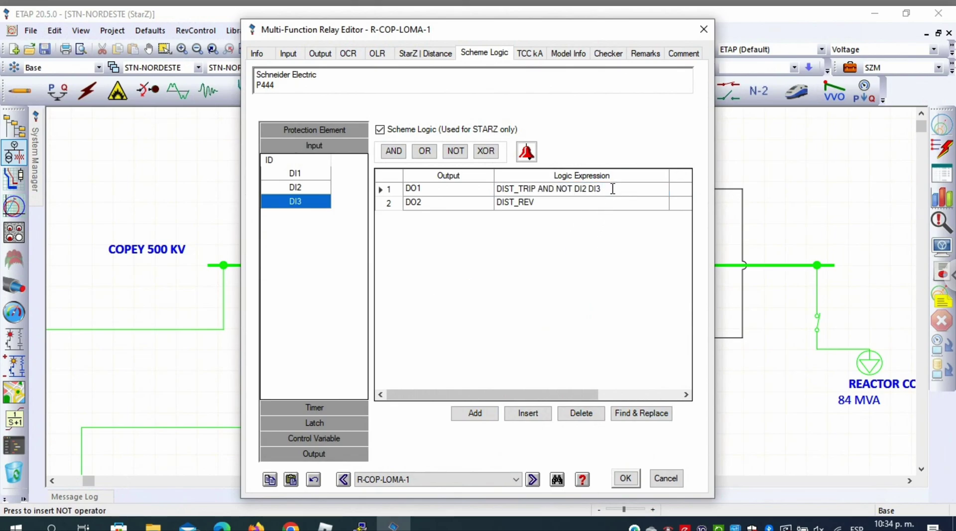
{"action": "left_click", "coordinate": [556, 189]}
{"action": "type", "text": "("}
{"action": "type", "text": "AND "}
{"action": "type", "text": ")"}
{"action": "left_click_drag", "start_coordinate": [577, 190], "coordinate": [622, 191]}
{"action": "left_click", "coordinate": [650, 188]}
{"action": "double_click", "coordinate": [545, 190]}
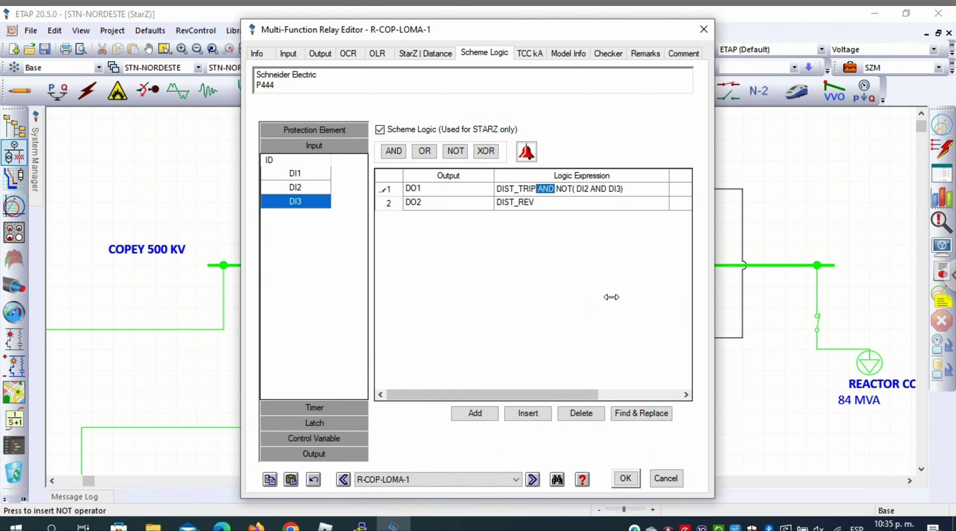
{"action": "left_click", "coordinate": [640, 188]}
{"action": "left_click_drag", "start_coordinate": [578, 192], "coordinate": [623, 192]}
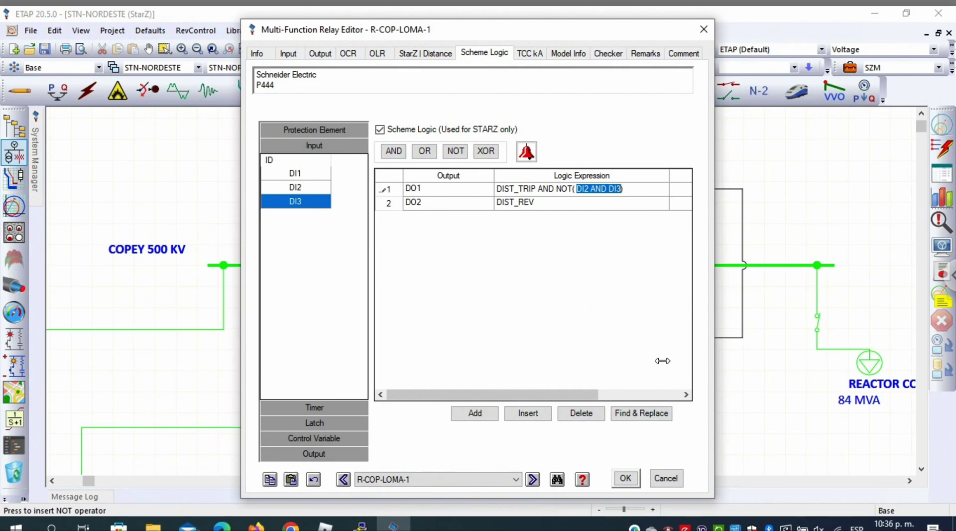
{"action": "left_click", "coordinate": [626, 478]}
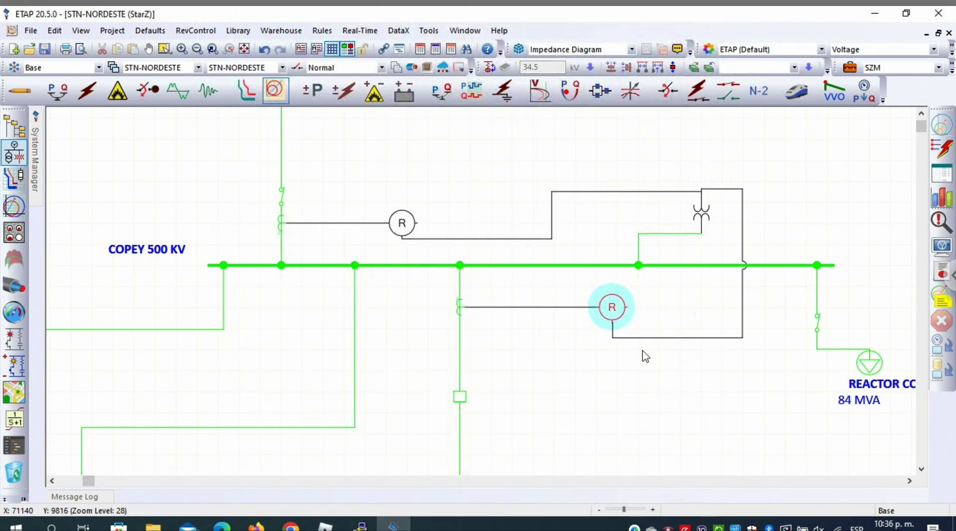
Step: Select the LA LOMA bus as the fault location in study case SZM and run the StarZ fault study
{"action": "scroll", "coordinate": [603, 405], "scroll_direction": "down", "scroll_amount": 10}
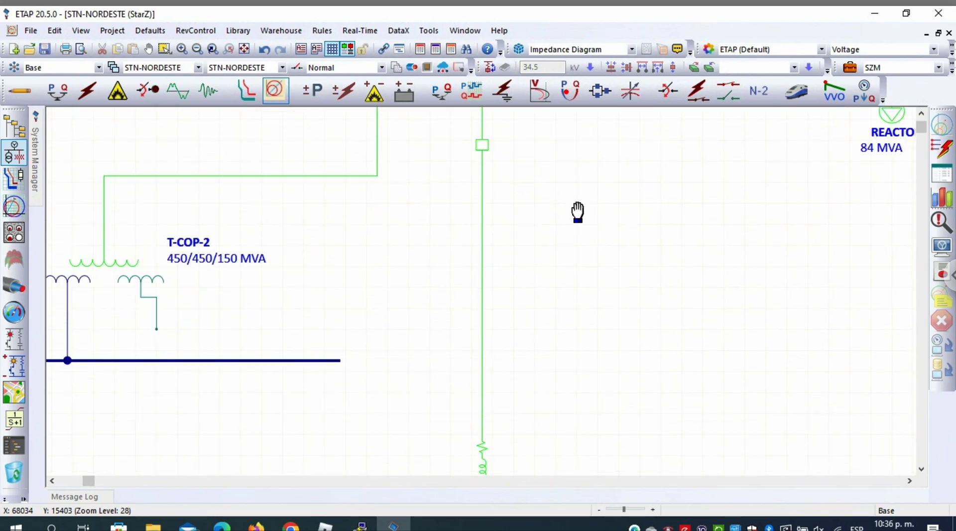
{"action": "scroll", "coordinate": [546, 251], "scroll_direction": "down", "scroll_amount": 10}
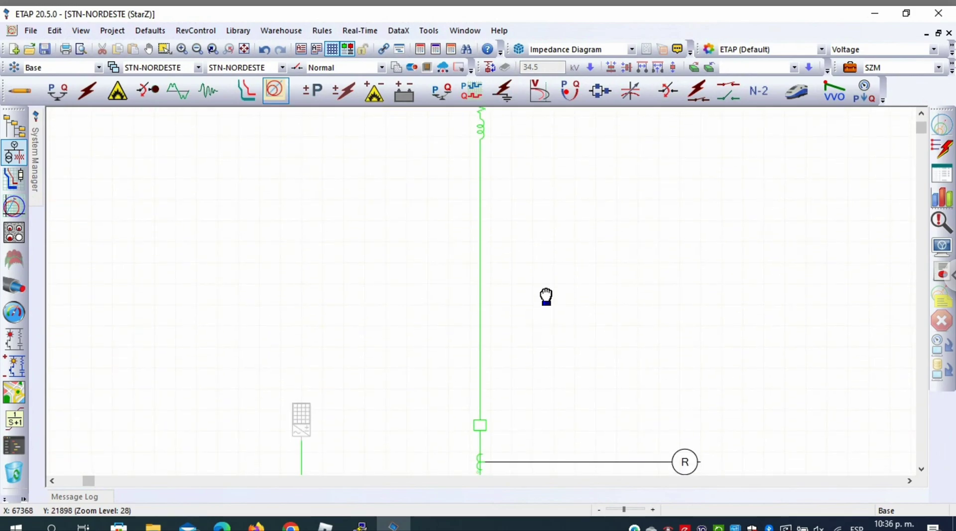
{"action": "scroll", "coordinate": [542, 245], "scroll_direction": "down", "scroll_amount": 1}
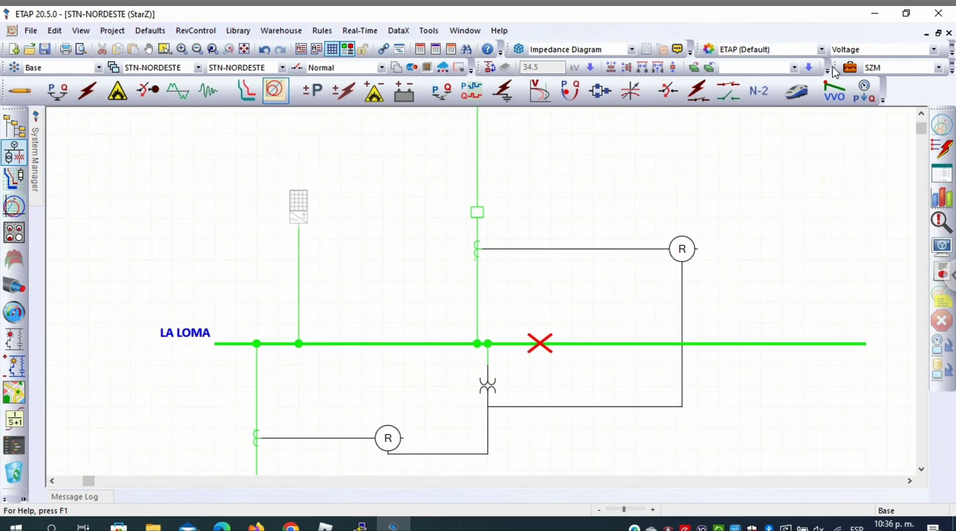
{"action": "left_click", "coordinate": [850, 68]}
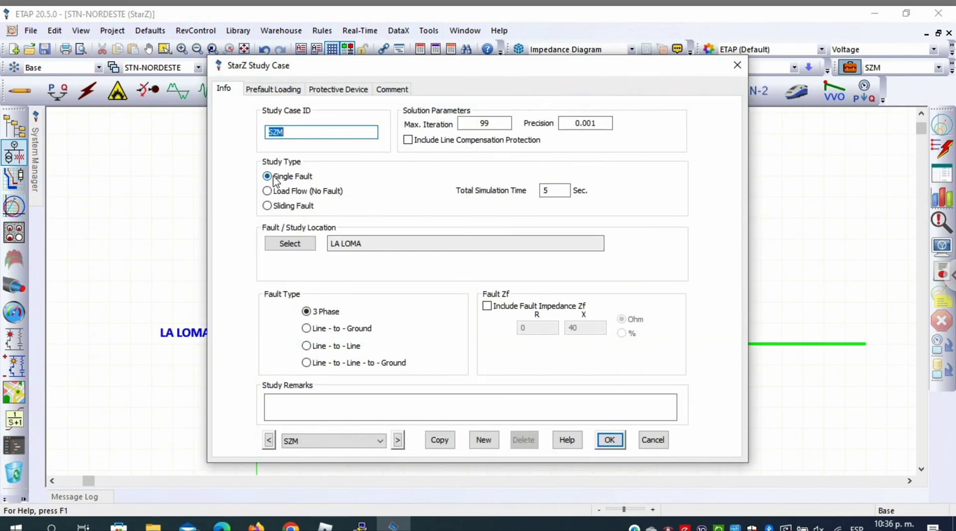
{"action": "left_click", "coordinate": [288, 244]}
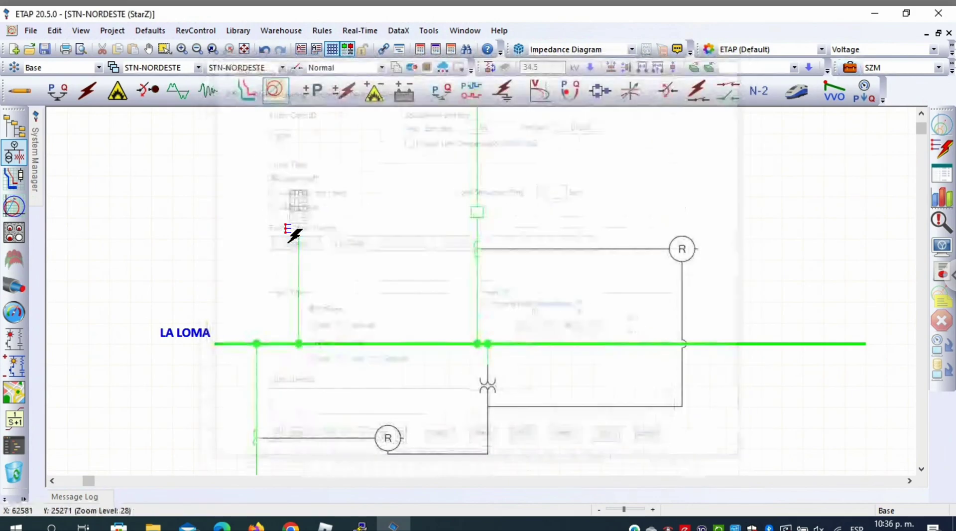
{"action": "left_click", "coordinate": [440, 343]}
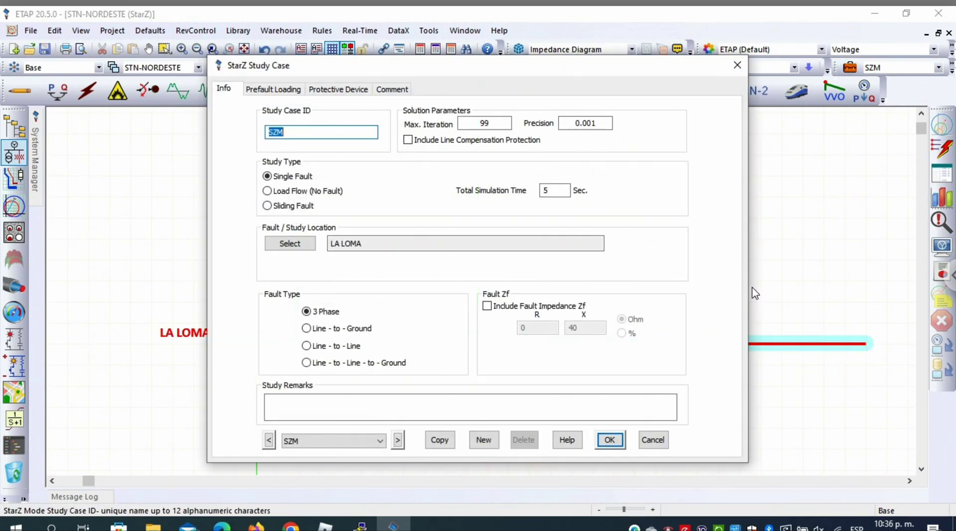
{"action": "left_click", "coordinate": [609, 440]}
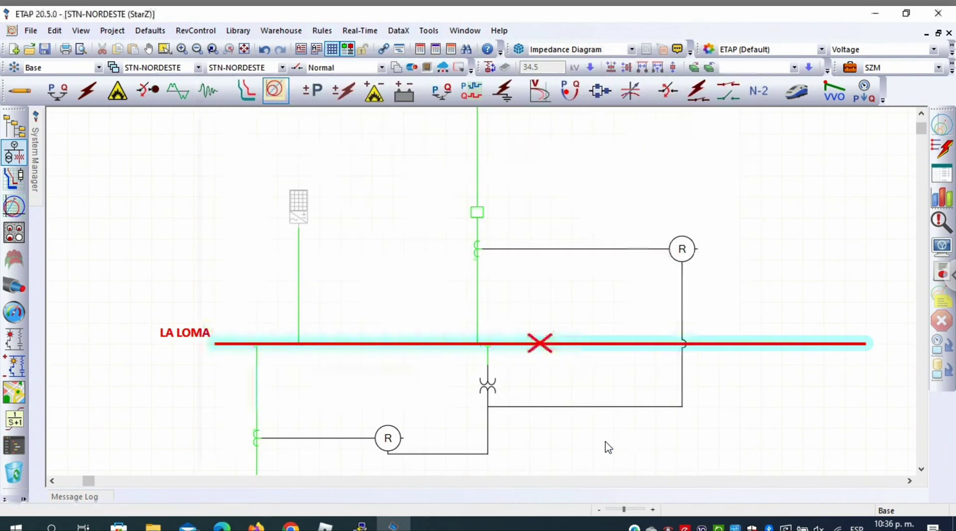
{"action": "left_click", "coordinate": [942, 149]}
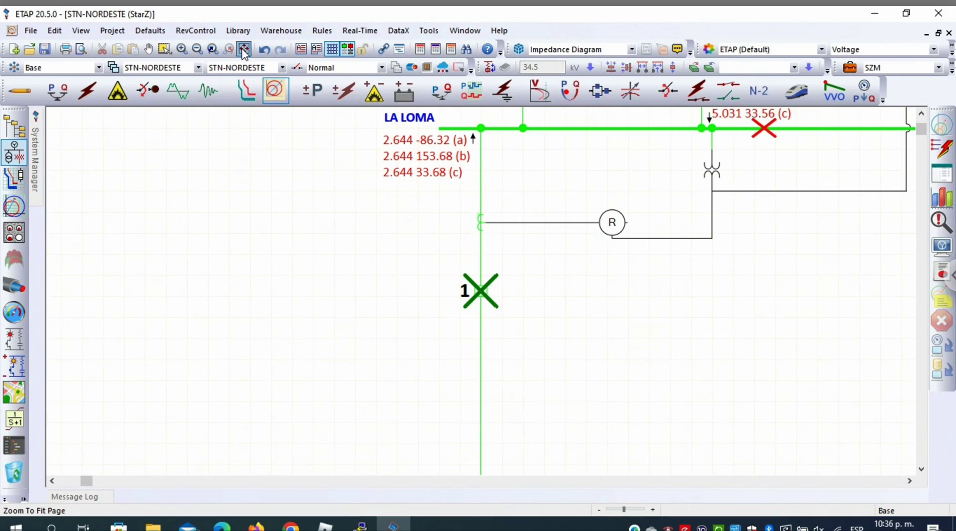
Step: Review the sequence-of-operation events for the LA LOMA fault with the Device ID column widened, and close the report
{"action": "left_click", "coordinate": [213, 49]}
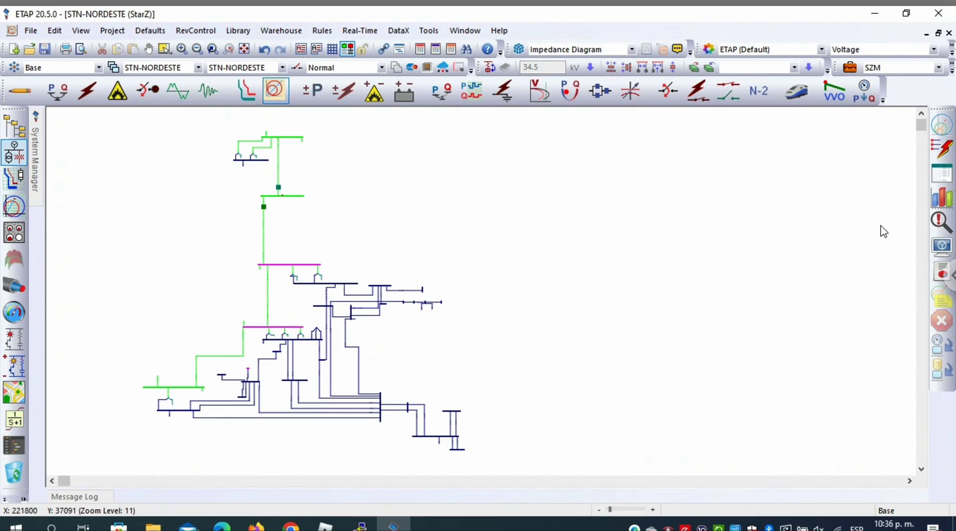
{"action": "left_click", "coordinate": [939, 223]}
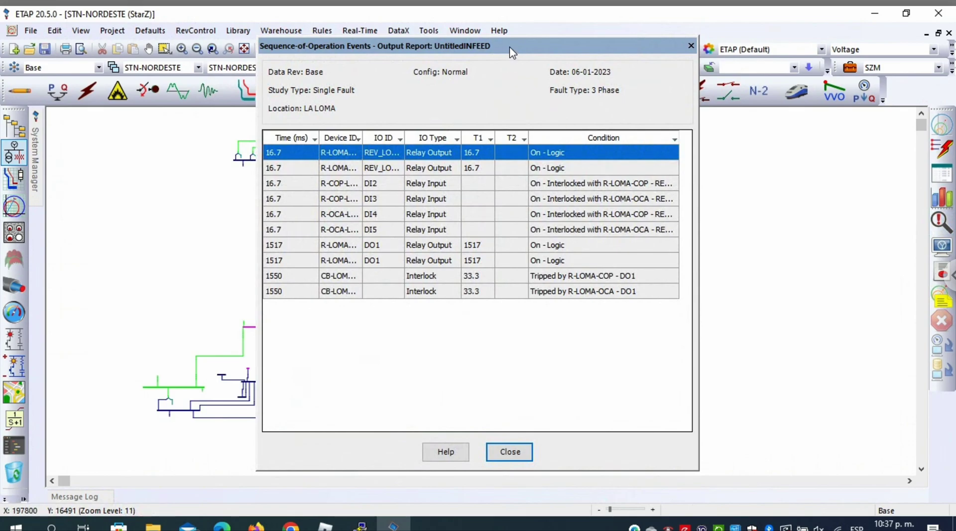
{"action": "left_click_drag", "start_coordinate": [512, 52], "coordinate": [703, 59]}
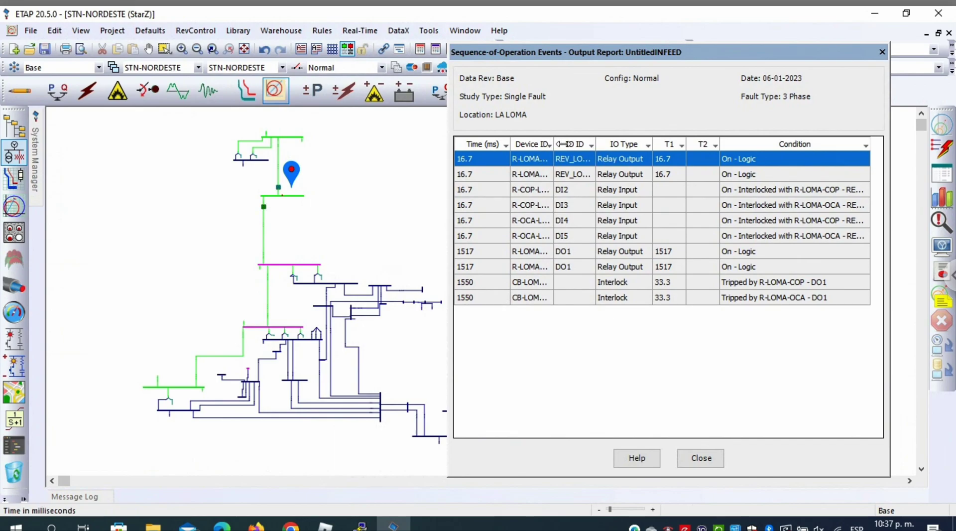
{"action": "left_click_drag", "start_coordinate": [563, 144], "coordinate": [602, 144]}
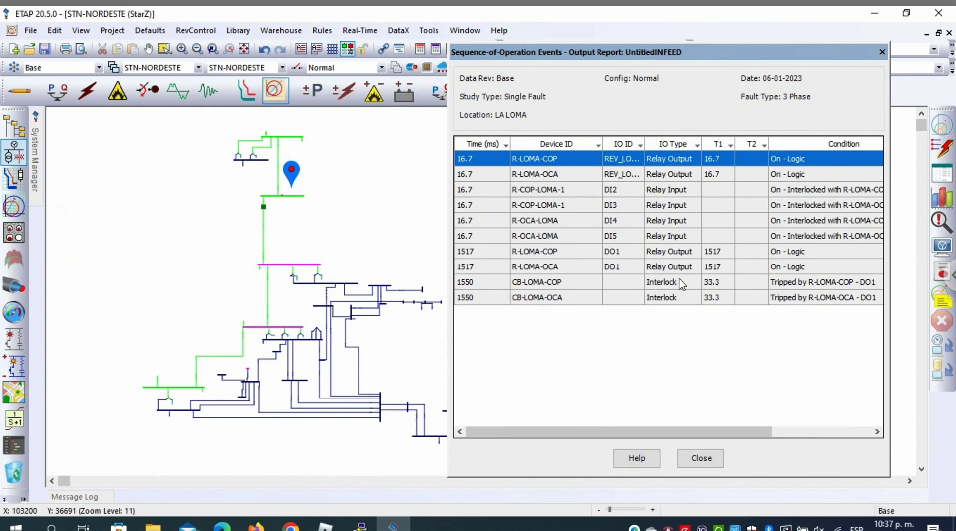
{"action": "left_click", "coordinate": [700, 458]}
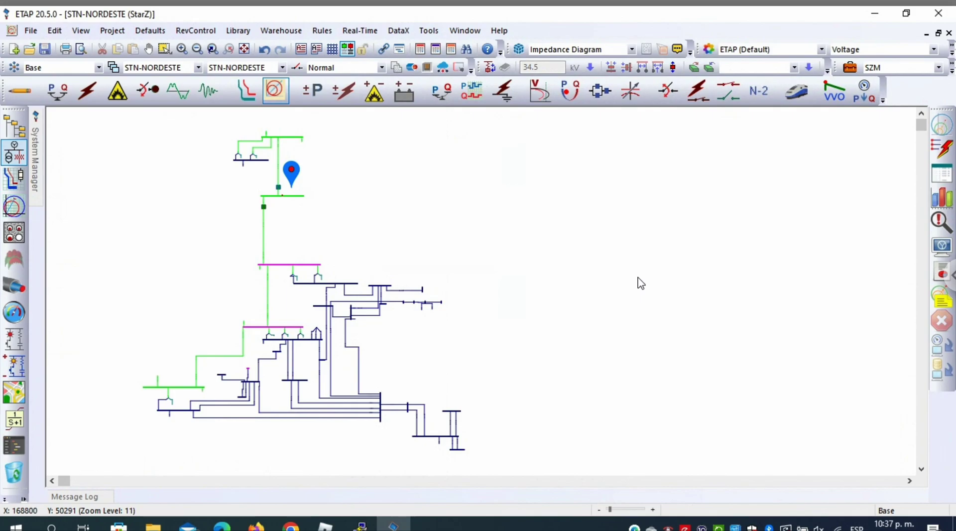
Step: Set the fault type of the StarZ study case to Line-to-Ground
{"action": "left_click", "coordinate": [851, 68]}
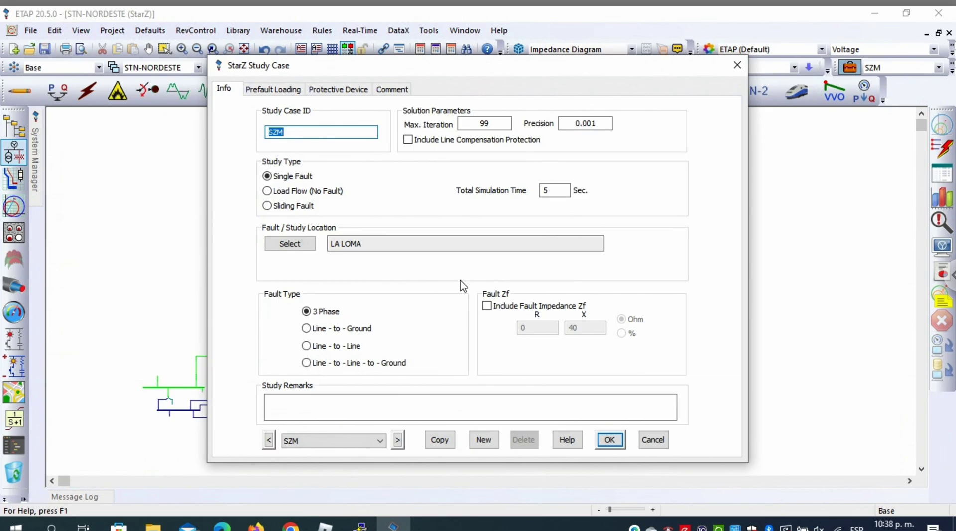
{"action": "left_click", "coordinate": [306, 328]}
{"action": "left_click", "coordinate": [611, 440]}
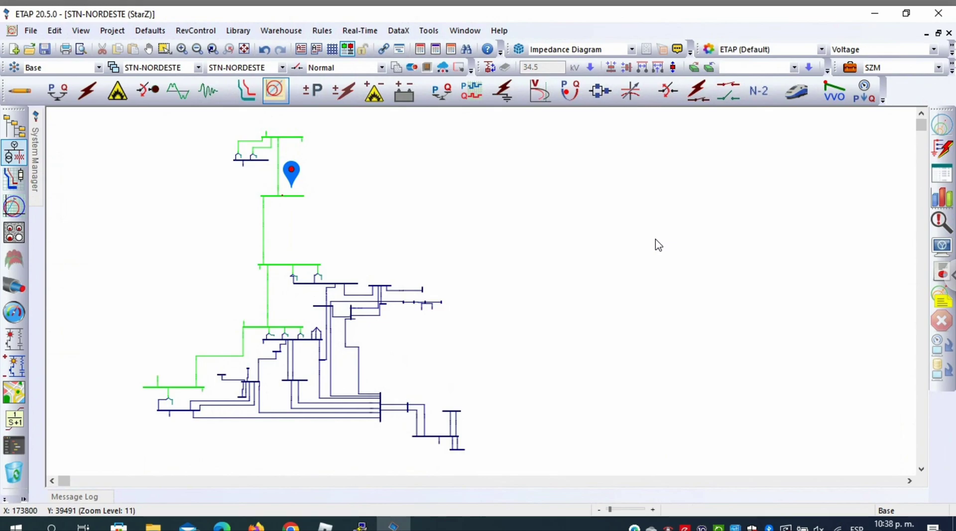
Step: Change the study type to Sliding Fault and select line COPEY.LA LOMA as the fault location
{"action": "left_click", "coordinate": [850, 68]}
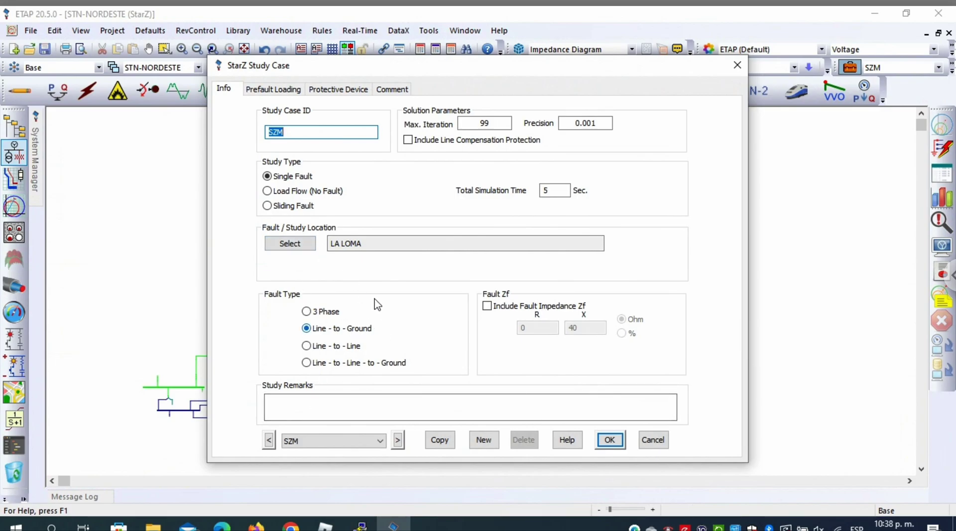
{"action": "left_click", "coordinate": [268, 206]}
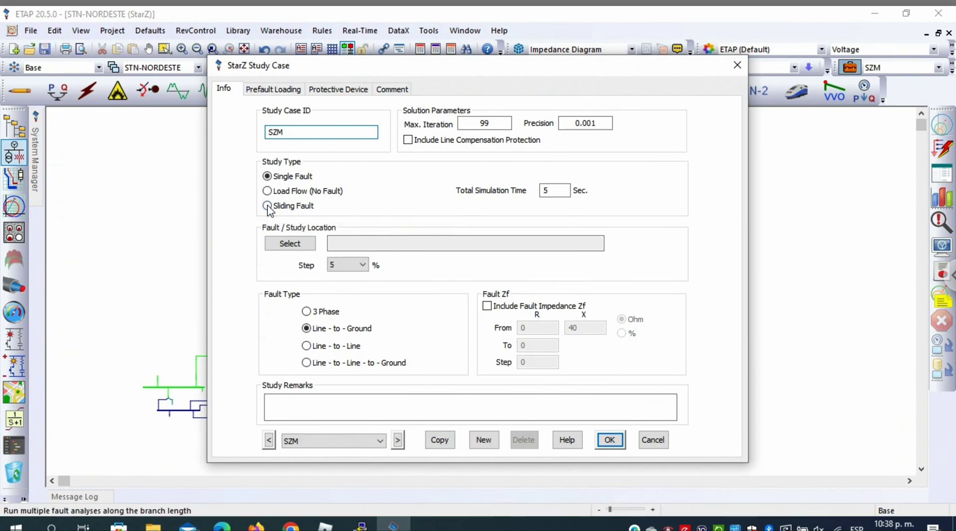
{"action": "left_click", "coordinate": [610, 439]}
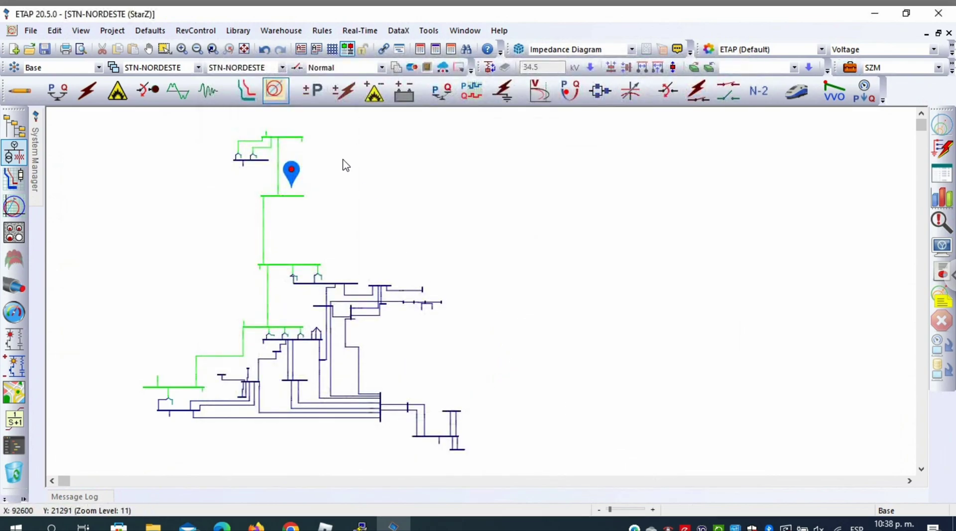
{"action": "left_click", "coordinate": [194, 48]}
{"action": "left_click", "coordinate": [299, 196]}
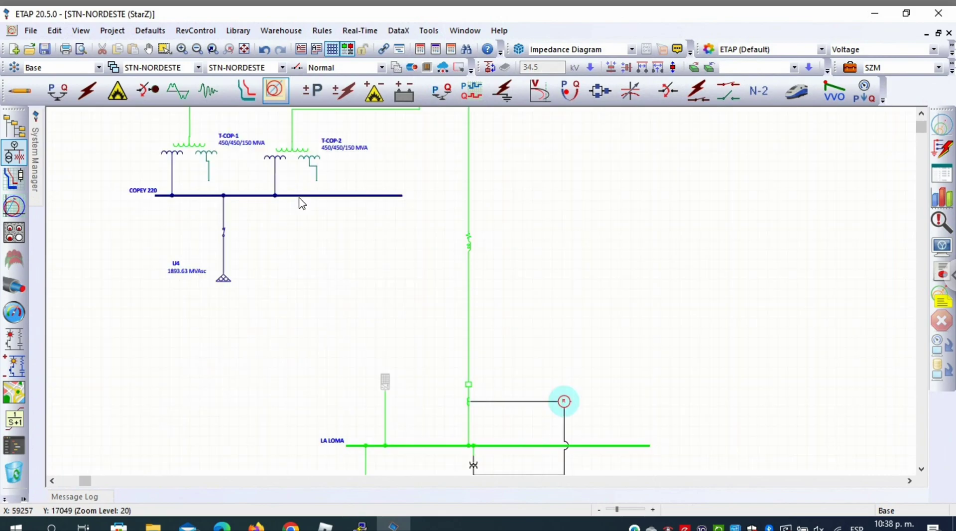
{"action": "left_click", "coordinate": [850, 67]}
{"action": "left_click", "coordinate": [292, 243]}
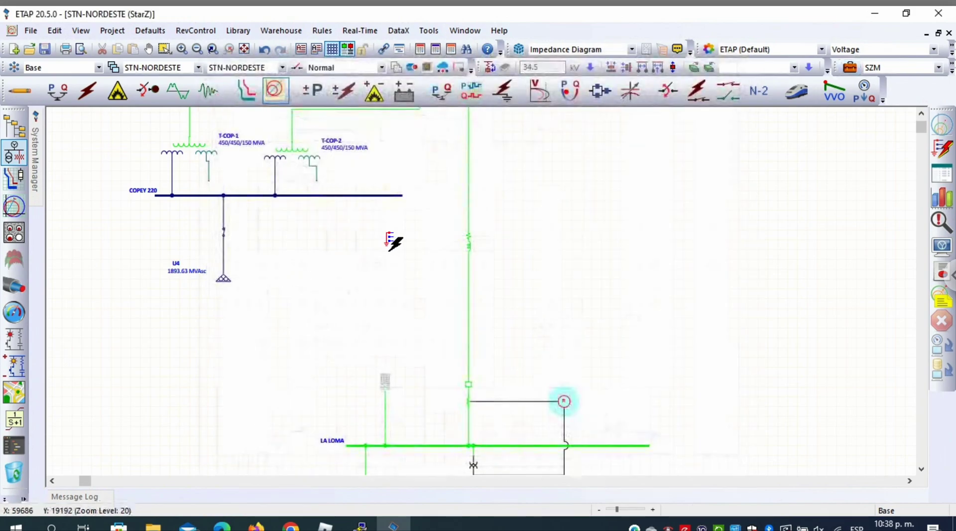
{"action": "left_click", "coordinate": [471, 242]}
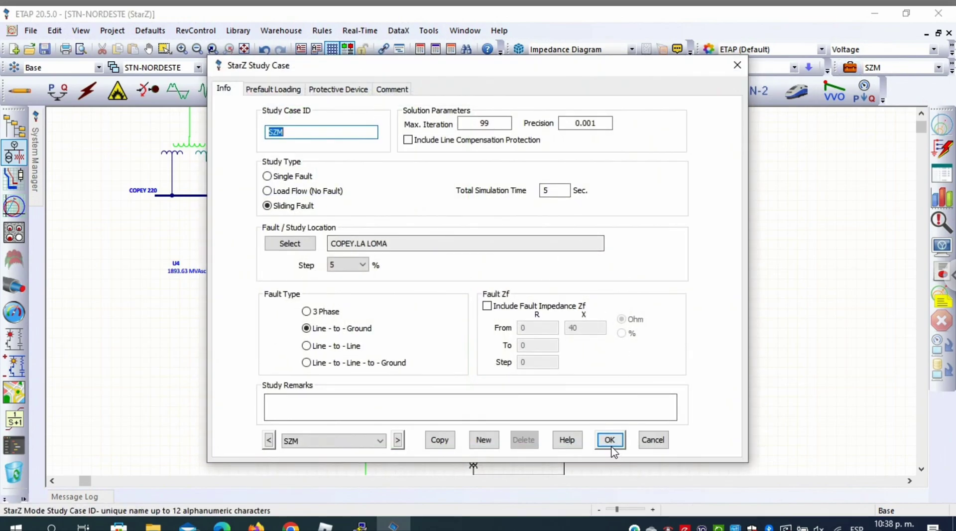
{"action": "left_click", "coordinate": [351, 93]}
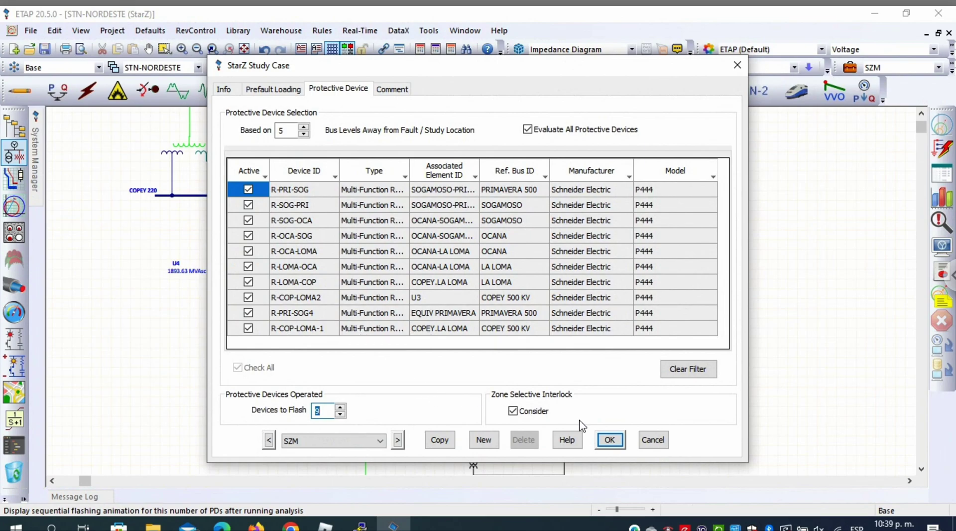
{"action": "left_click", "coordinate": [621, 444]}
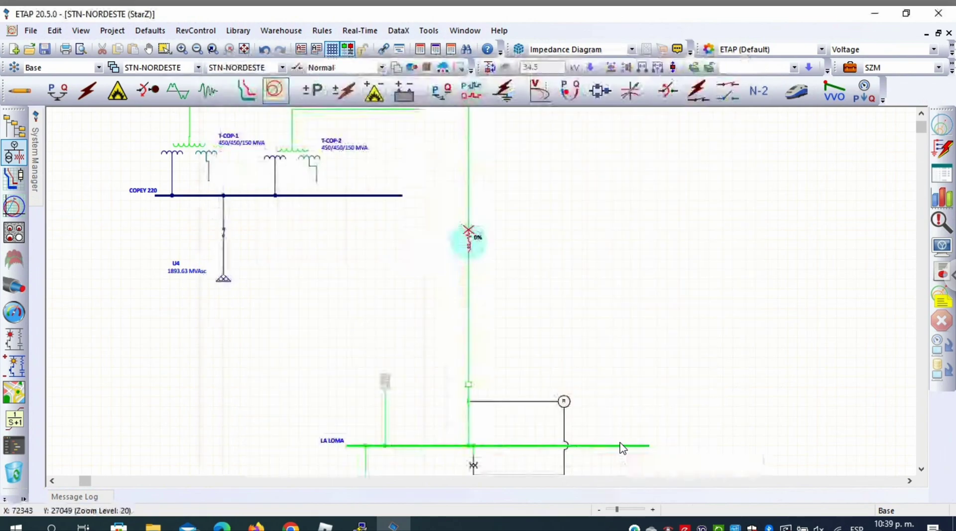
Step: Run the sliding fault study on line COPEY.LA LOMA and open its sequence-of-operation events
{"action": "left_click", "coordinate": [949, 153]}
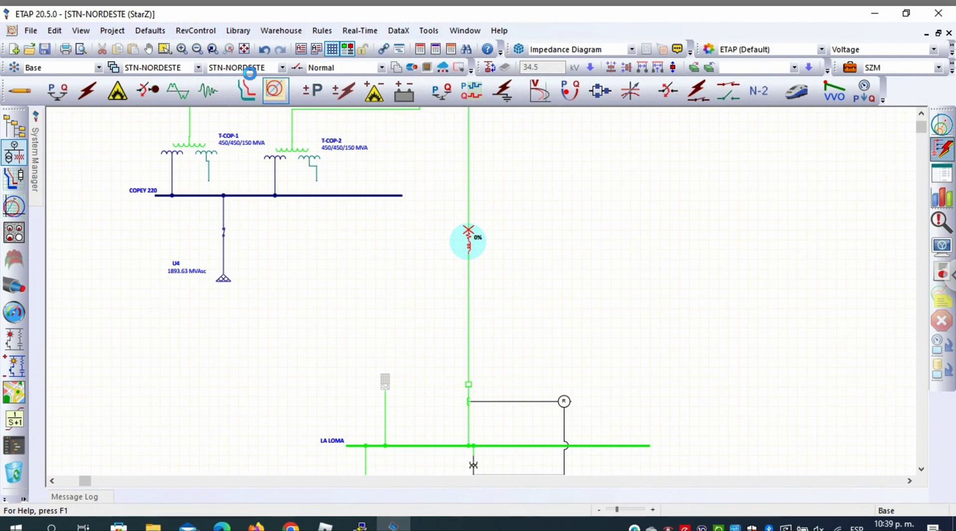
{"action": "left_click", "coordinate": [244, 49]}
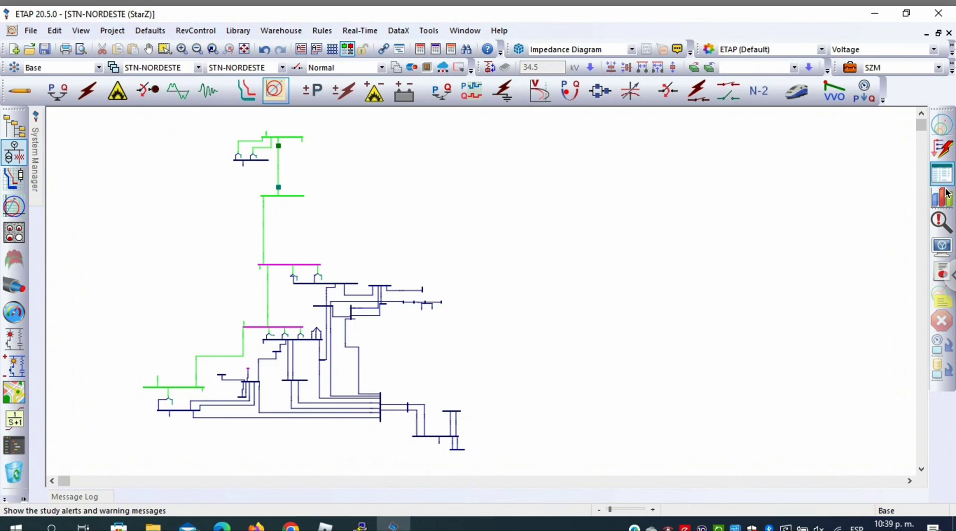
{"action": "left_click", "coordinate": [940, 221]}
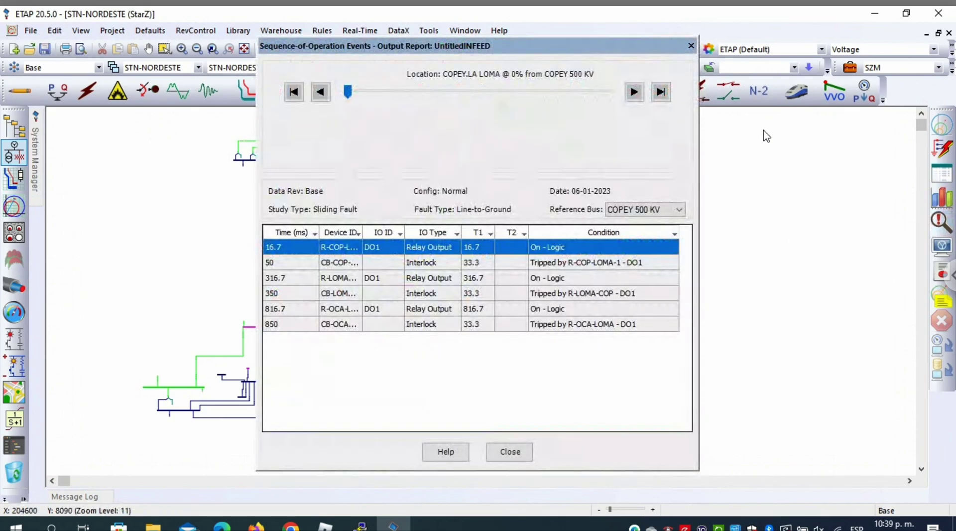
Step: Move the report clear of the diagram, widen the Device ID column, and review the R-LOMA-COP and R-OCA-LOMA operations at 0% fault location
{"action": "left_click_drag", "start_coordinate": [600, 50], "coordinate": [769, 34]}
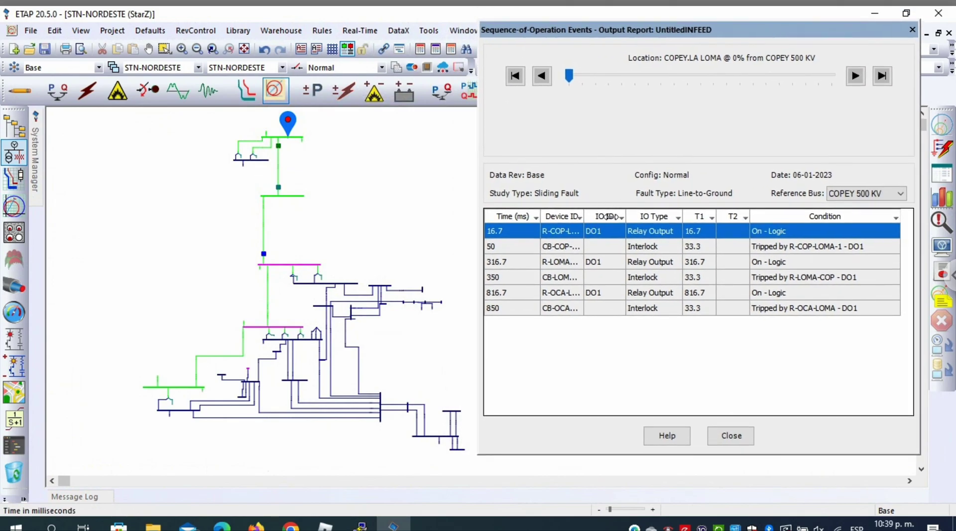
{"action": "left_click_drag", "start_coordinate": [610, 216], "coordinate": [609, 216]}
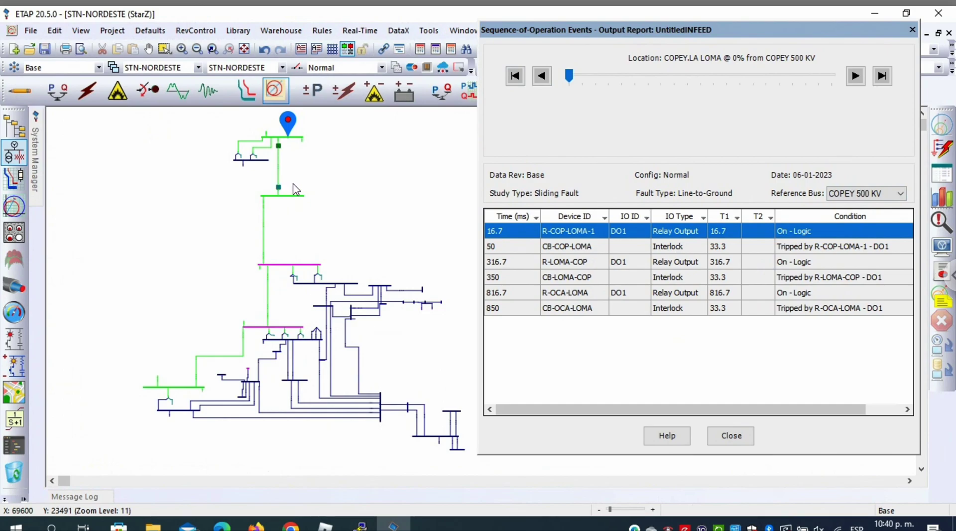
{"action": "left_click", "coordinate": [509, 264]}
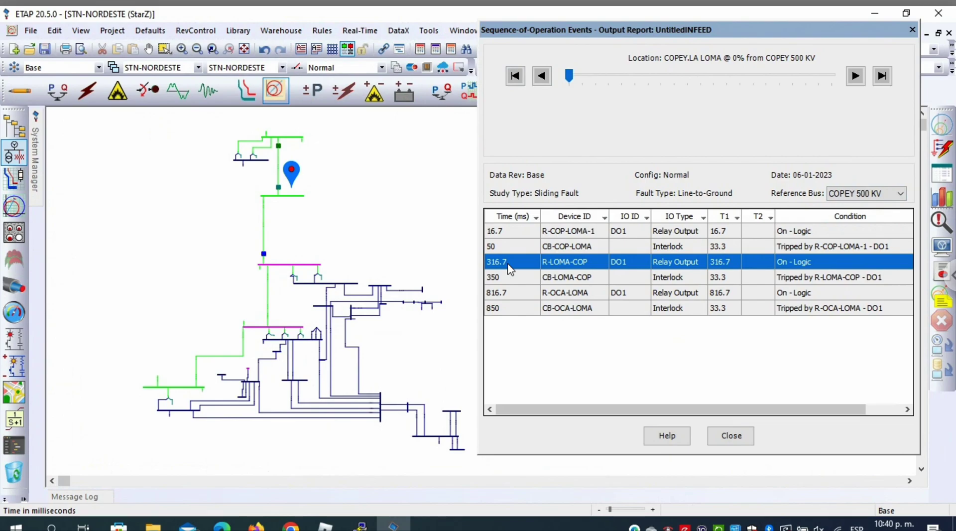
{"action": "left_click", "coordinate": [516, 294]}
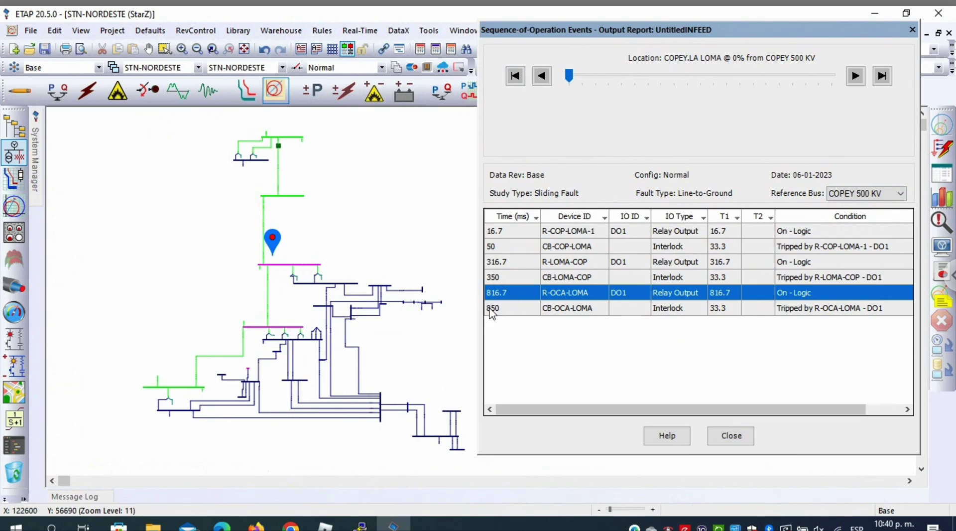
Step: Advance the sliding fault to 15% of line COPEY.LA LOMA and examine the CB-COP-LOMA and CB-LOMA-COP trip events
{"action": "left_click", "coordinate": [857, 76]}
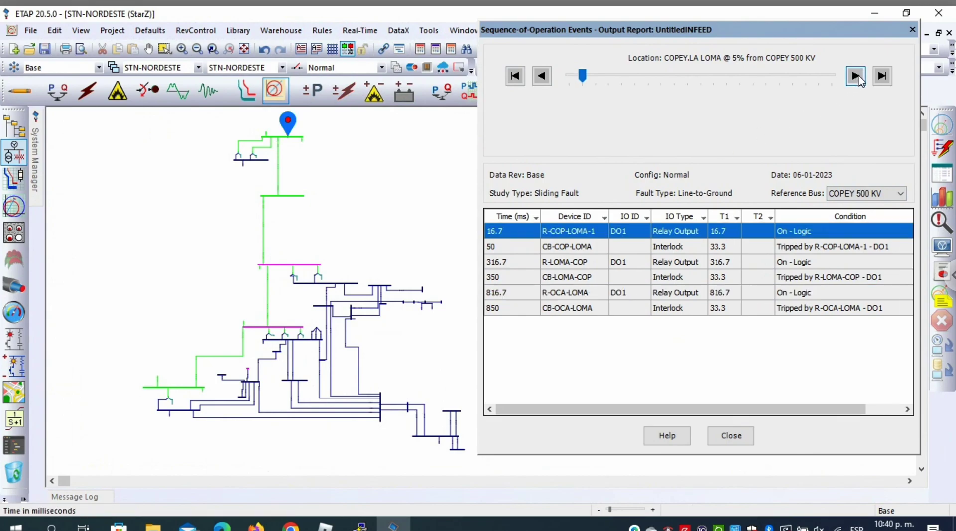
{"action": "left_click", "coordinate": [857, 77]}
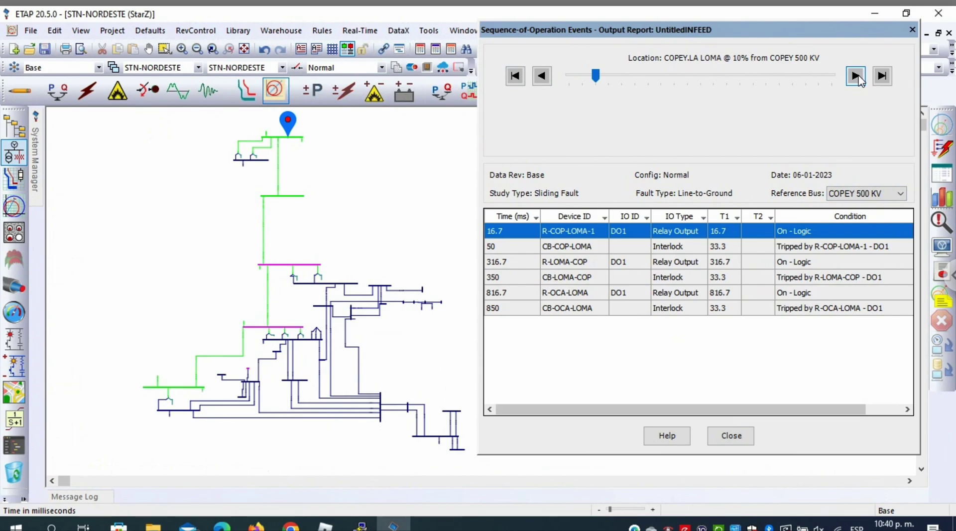
{"action": "left_click", "coordinate": [857, 77]}
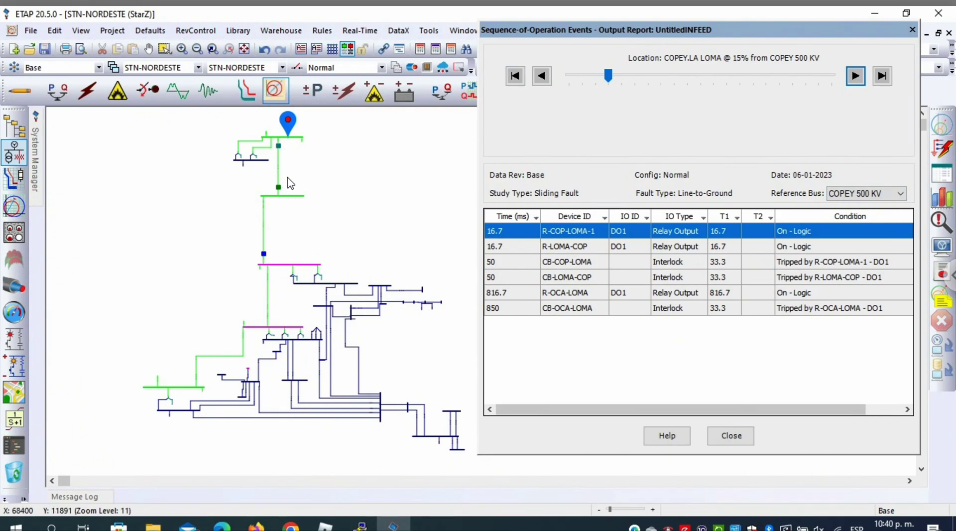
{"action": "left_click", "coordinate": [522, 262]}
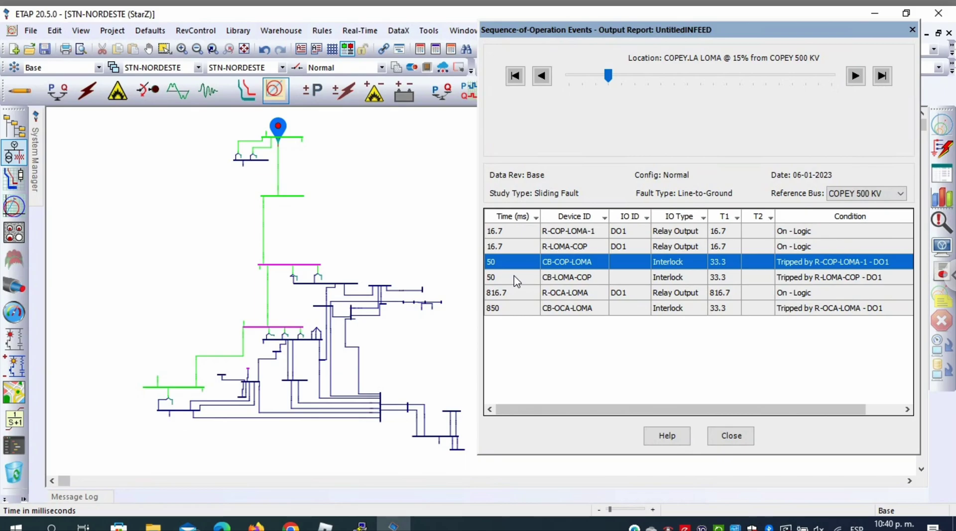
{"action": "left_click", "coordinate": [521, 270]}
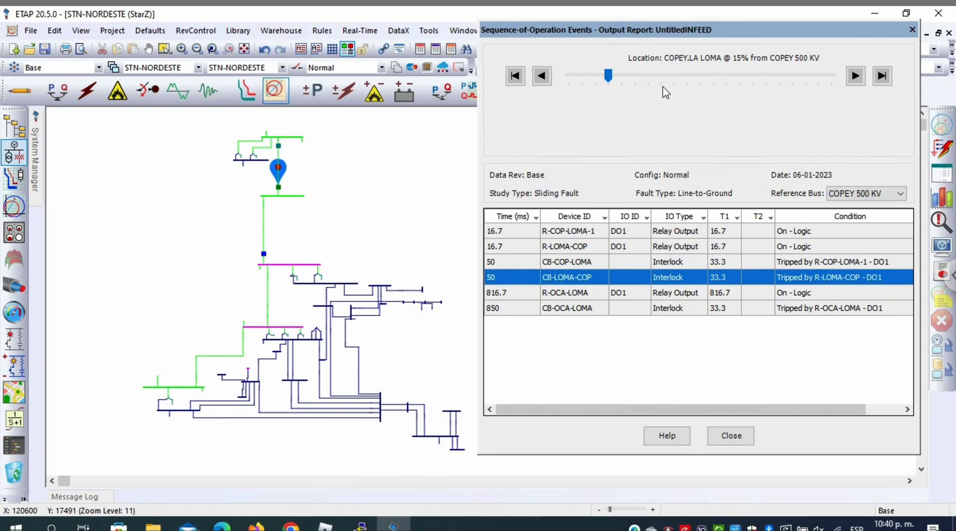
Step: Advance the sliding fault from 20% to 80% of line COPEY.LA LOMA, examining the relay events along the way
{"action": "left_click", "coordinate": [855, 76]}
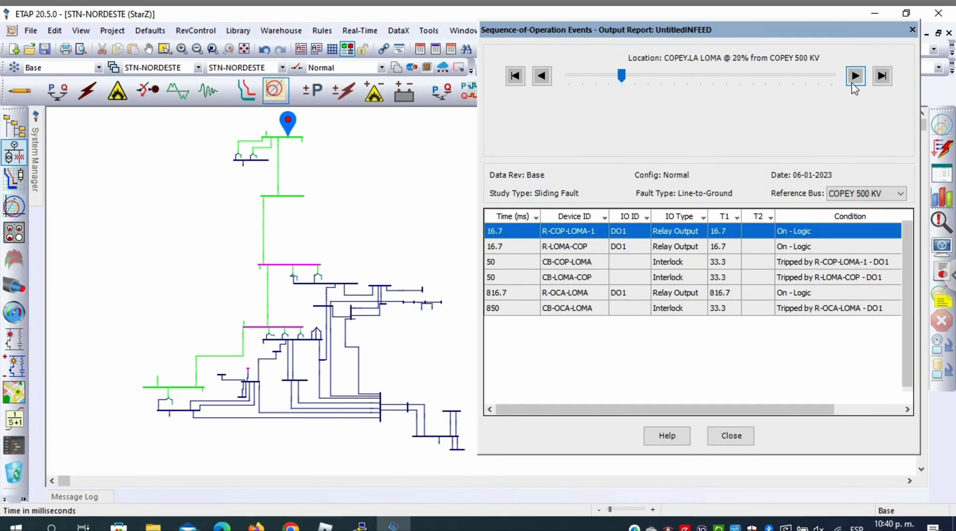
{"action": "left_click", "coordinate": [855, 76]}
{"action": "left_click", "coordinate": [855, 76]}
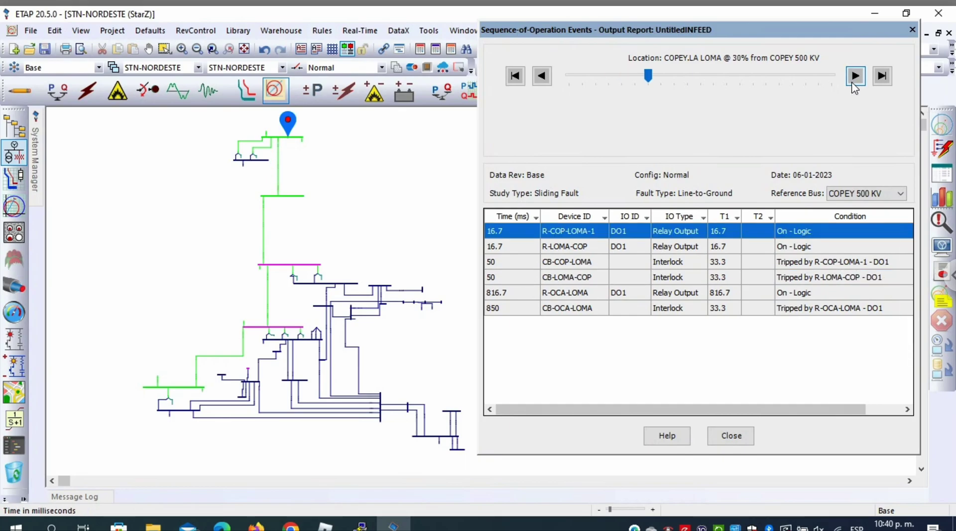
{"action": "left_click", "coordinate": [855, 76]}
{"action": "left_click", "coordinate": [855, 76]}
{"action": "left_click", "coordinate": [855, 75]}
{"action": "left_click", "coordinate": [855, 76]}
{"action": "left_click", "coordinate": [855, 75]}
{"action": "left_click", "coordinate": [855, 76]}
{"action": "left_click", "coordinate": [855, 75]}
{"action": "left_click", "coordinate": [855, 75]}
{"action": "left_click", "coordinate": [855, 76]}
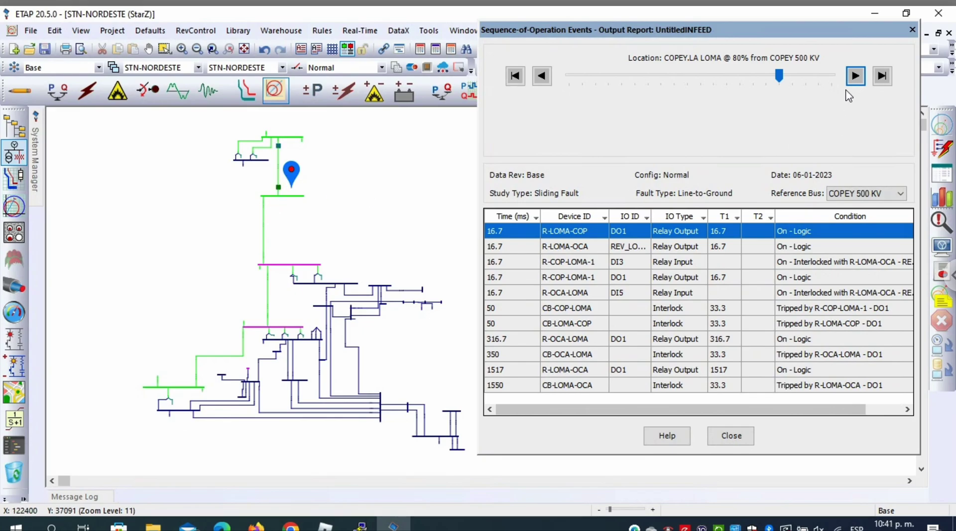
Step: Review the relay events for fault locations from 85% to 100% of line COPEY.LA LOMA, and close the report
{"action": "left_click", "coordinate": [856, 77]}
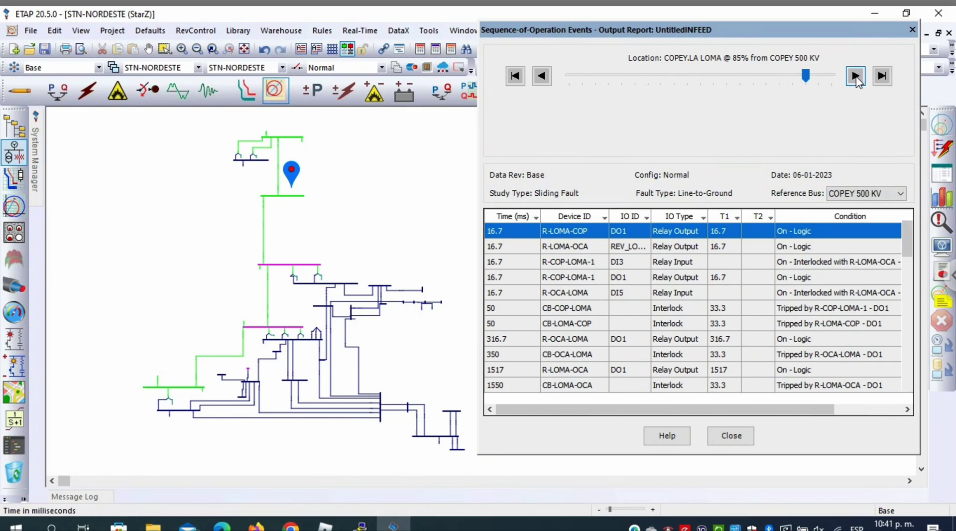
{"action": "left_click", "coordinate": [856, 78]}
{"action": "left_click", "coordinate": [856, 77]}
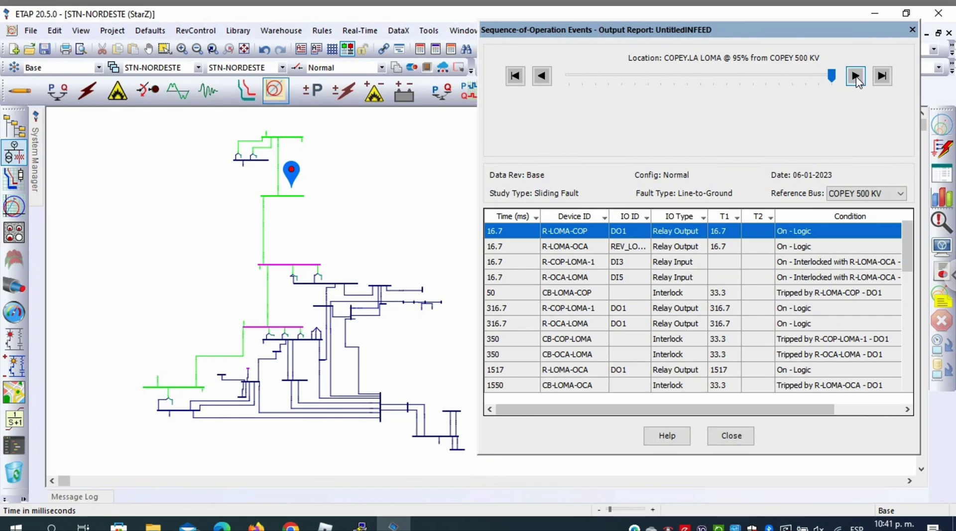
{"action": "left_click", "coordinate": [856, 77]}
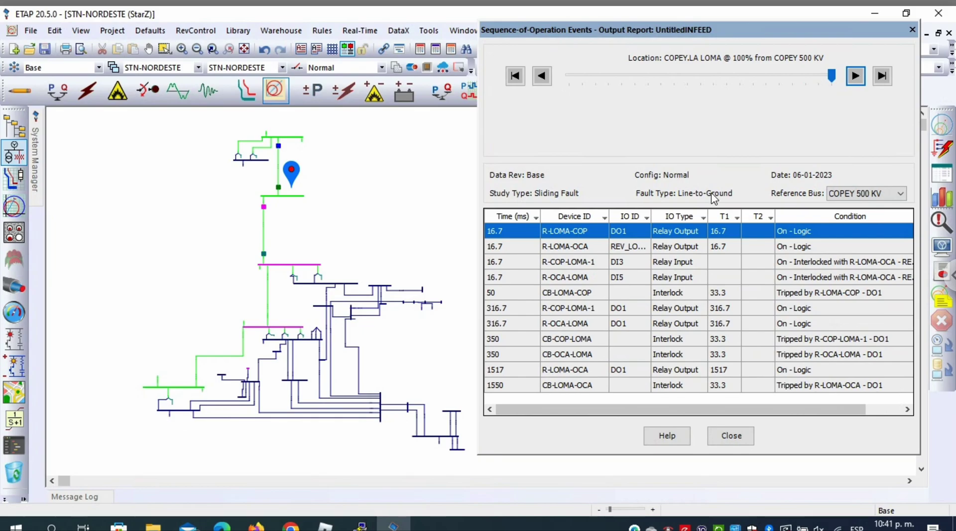
{"action": "left_click", "coordinate": [713, 435]}
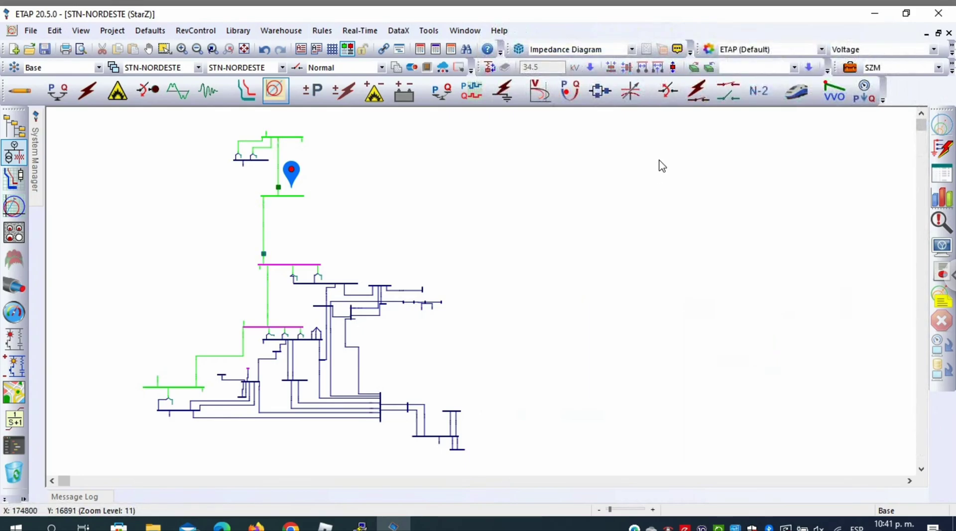
Step: Open the StarZ7 R-X plot and delete the SOGAMOSO-PRIMAVERA line from it
{"action": "left_click", "coordinate": [16, 210]}
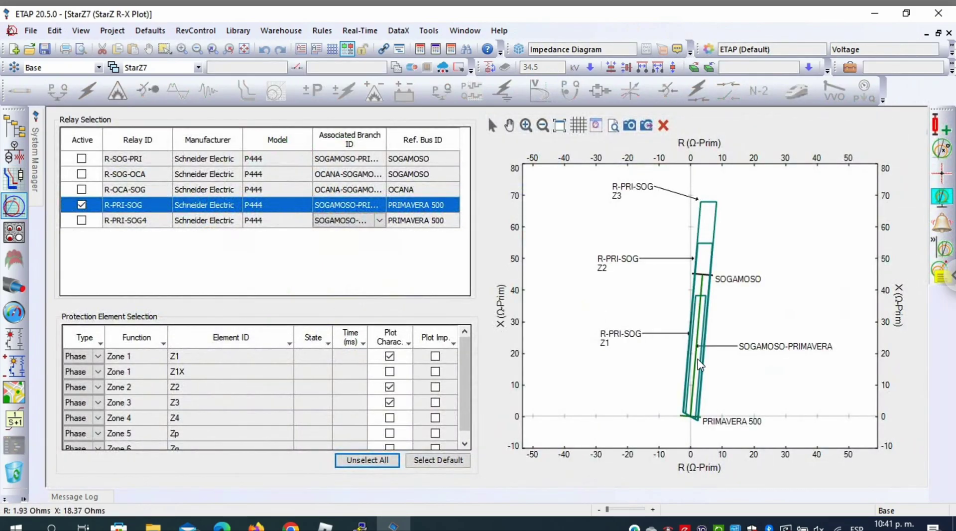
{"action": "left_click", "coordinate": [702, 291]}
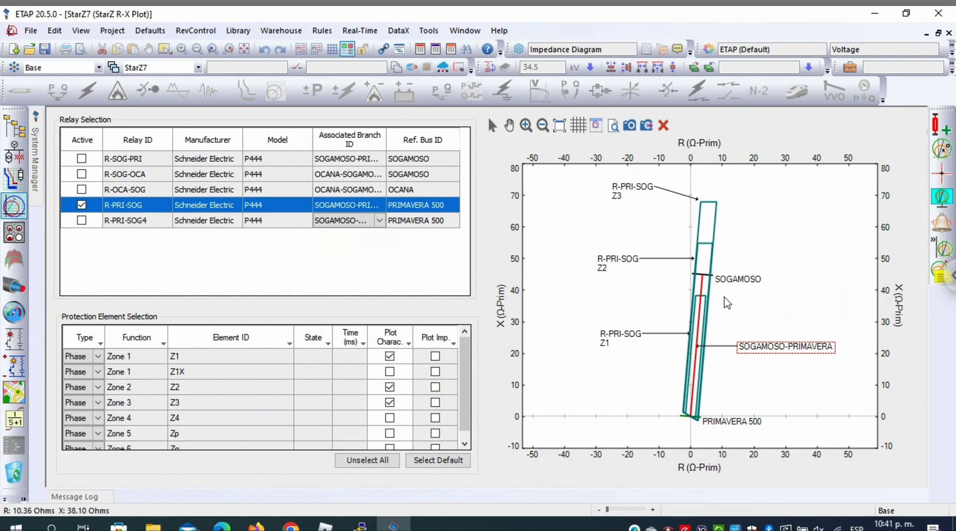
{"action": "key", "text": "Delete"}
{"action": "left_click", "coordinate": [484, 290]}
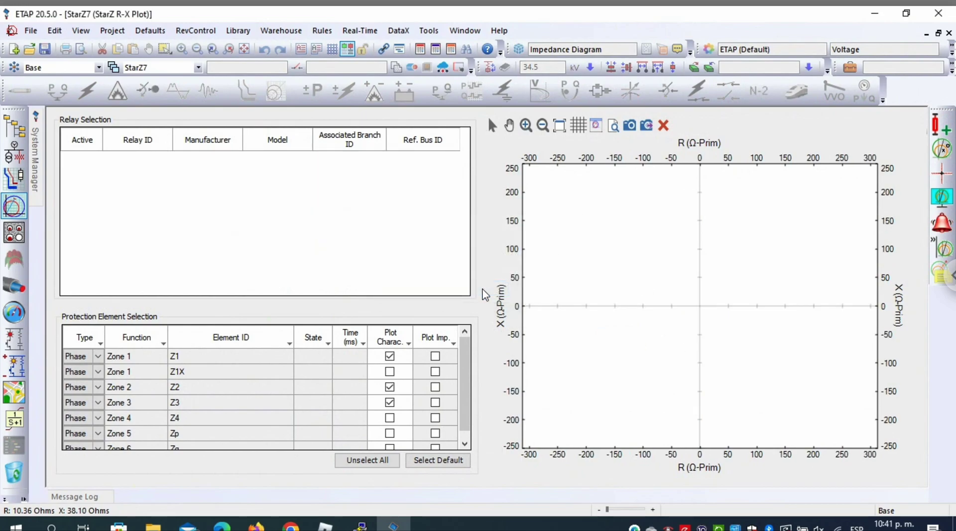
Step: Add transmission line COPEY.LA LOMA to the R-X plot with reference bus COPEY 500 KV and Forward plotting direction
{"action": "left_click", "coordinate": [942, 129]}
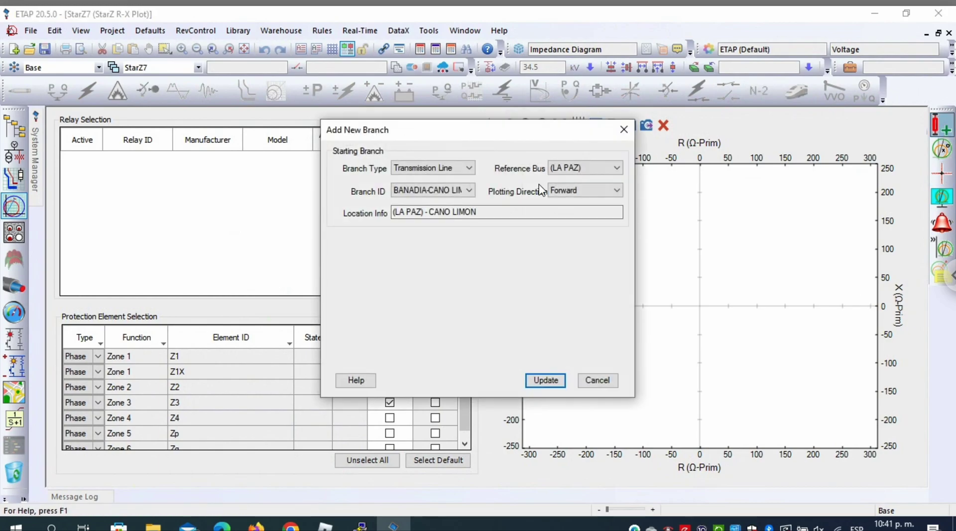
{"action": "left_click", "coordinate": [469, 191]}
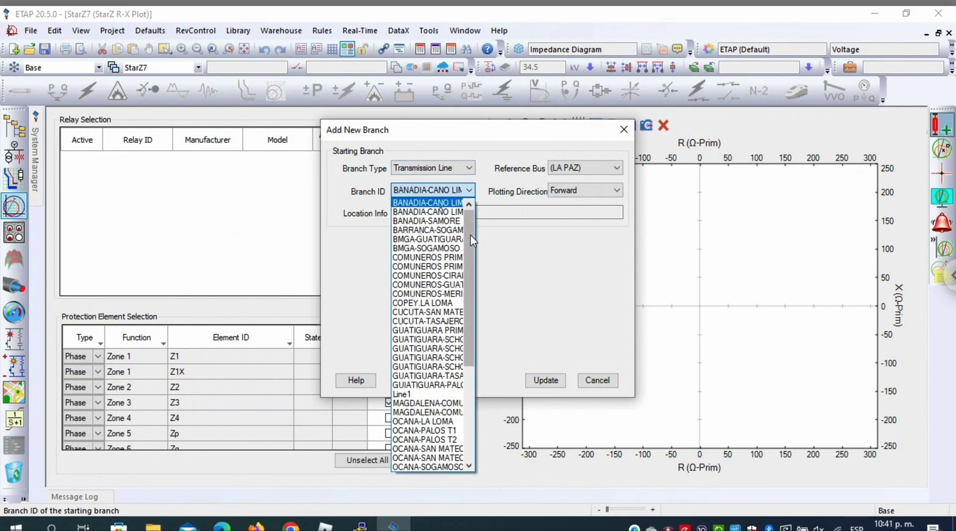
{"action": "left_click_drag", "start_coordinate": [470, 247], "coordinate": [483, 381]}
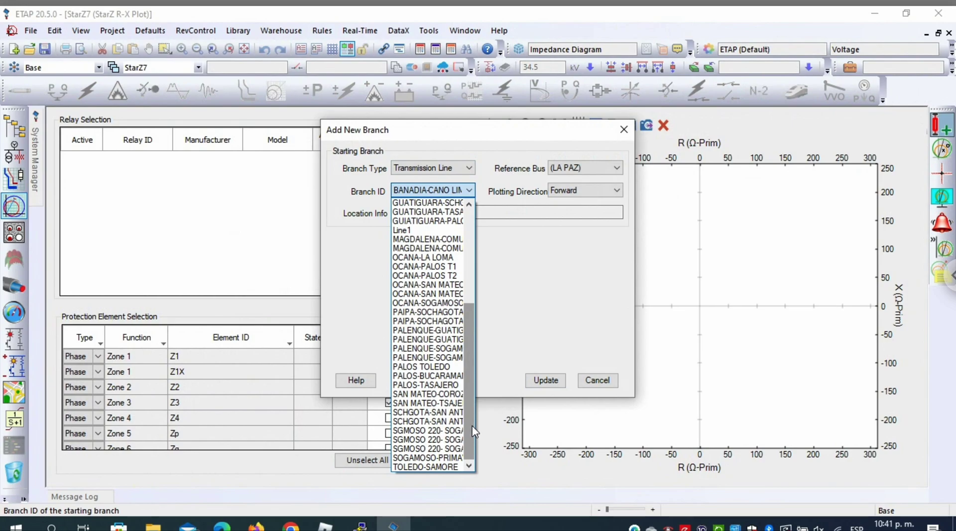
{"action": "left_click_drag", "start_coordinate": [472, 426], "coordinate": [465, 333]}
{"action": "left_click", "coordinate": [429, 266]}
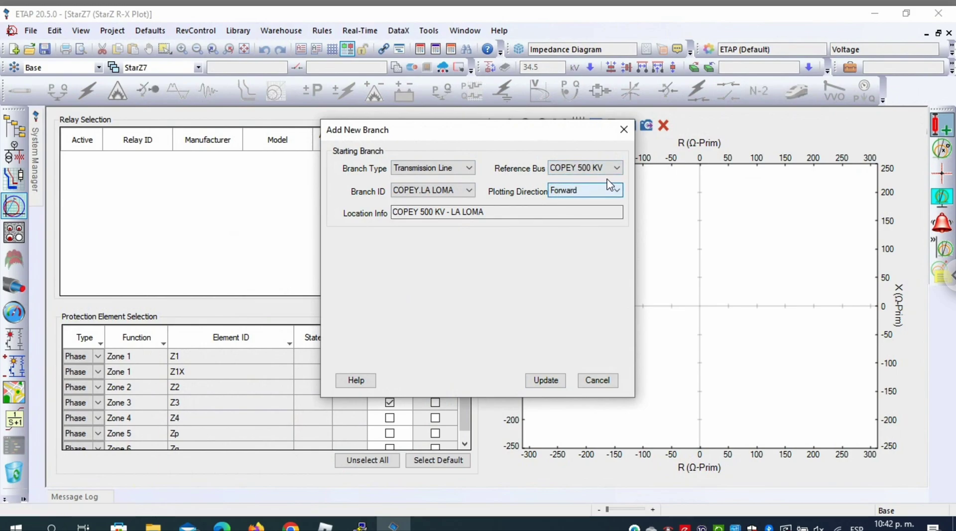
{"action": "left_click", "coordinate": [619, 169]}
{"action": "left_click", "coordinate": [619, 168]}
{"action": "left_click", "coordinate": [619, 169]}
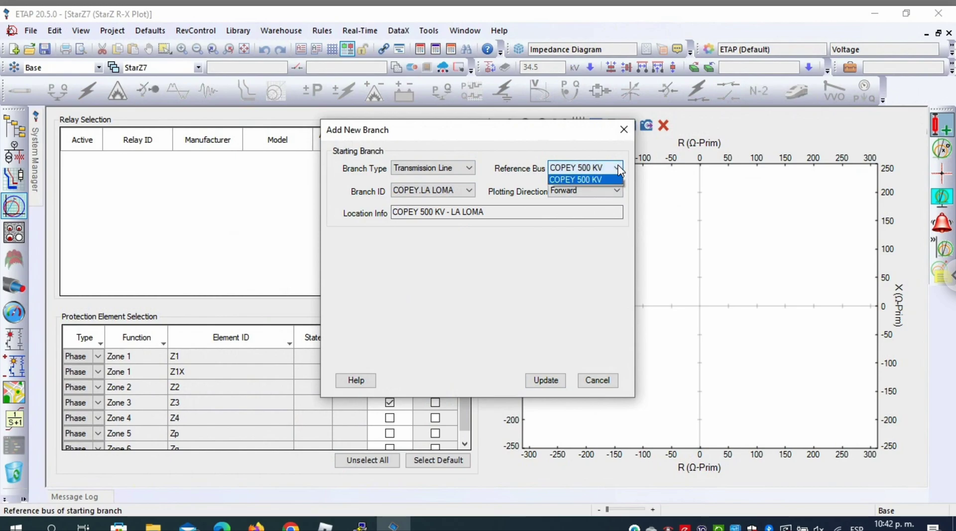
{"action": "left_click", "coordinate": [619, 169]}
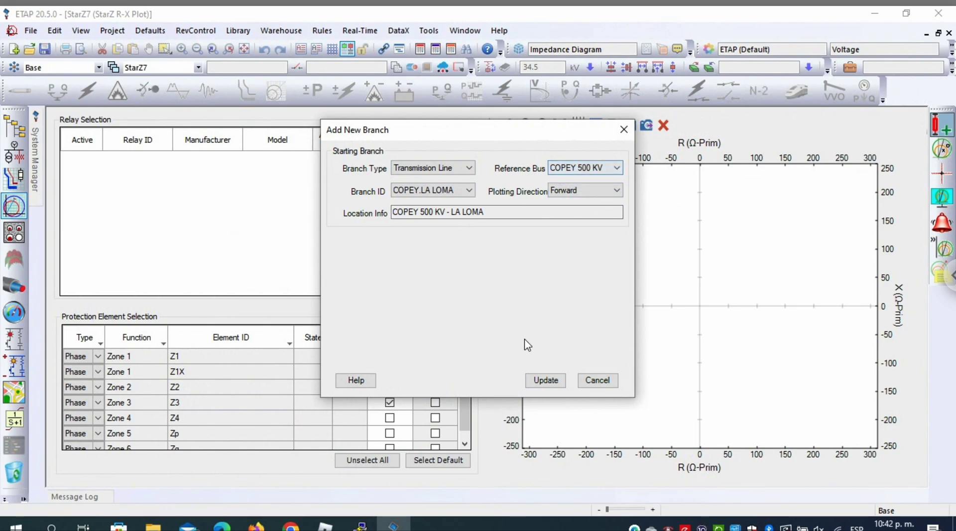
{"action": "left_click", "coordinate": [546, 383]}
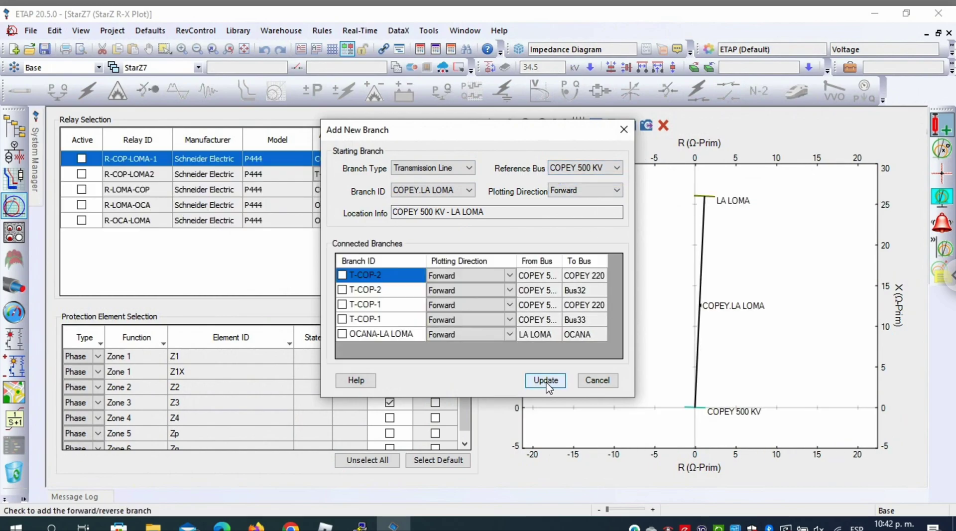
Step: Switch the starting branch's reference bus to LA LOMA and update the R-X plot
{"action": "left_click_drag", "start_coordinate": [512, 138], "coordinate": [522, 183]}
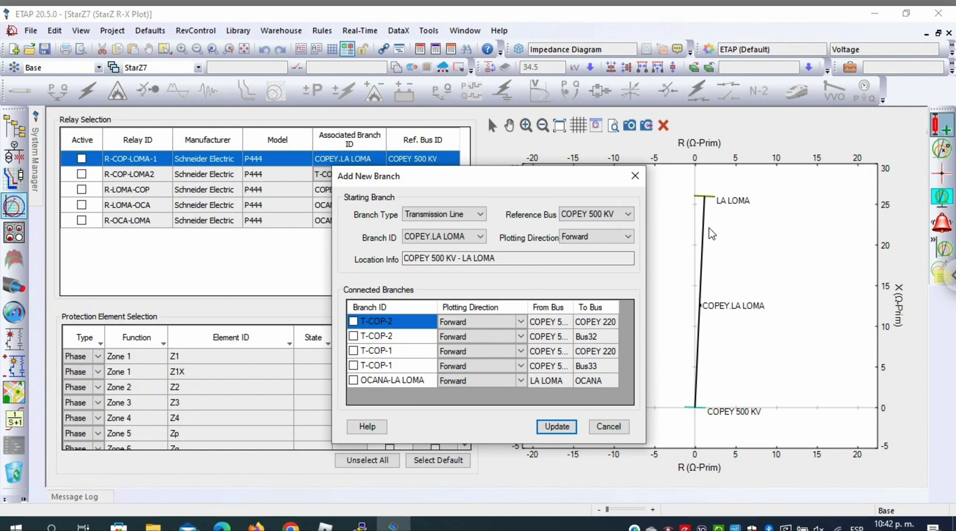
{"action": "left_click", "coordinate": [632, 215]}
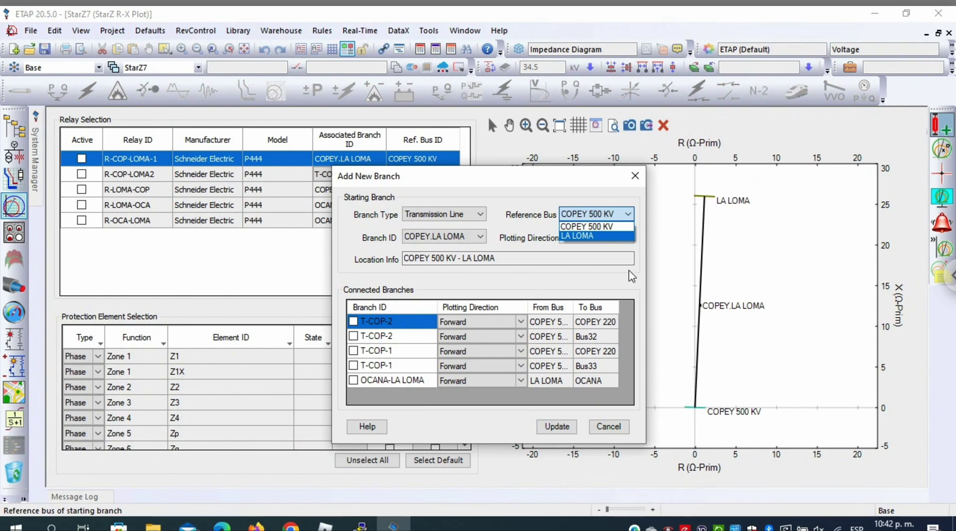
{"action": "left_click", "coordinate": [592, 236]}
{"action": "left_click", "coordinate": [556, 428]}
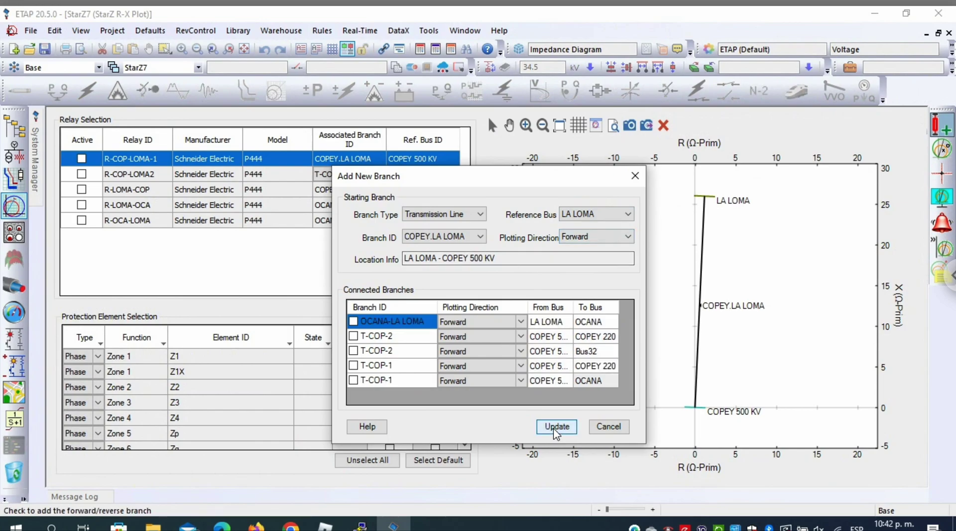
Step: Set the starting branch's reference bus back to COPEY 500 KV, update the plot, and close the Add New Branch dialog
{"action": "left_click", "coordinate": [627, 214]}
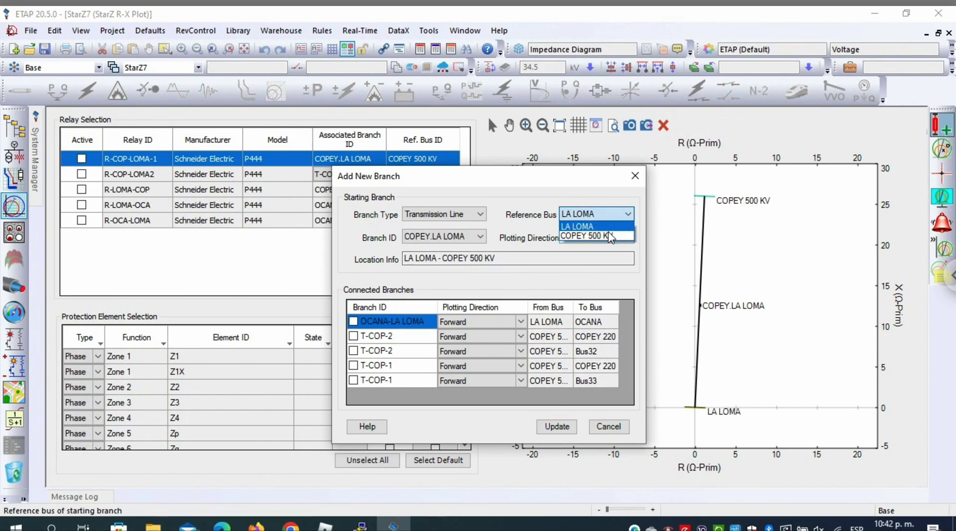
{"action": "left_click", "coordinate": [609, 235]}
{"action": "left_click", "coordinate": [567, 427]}
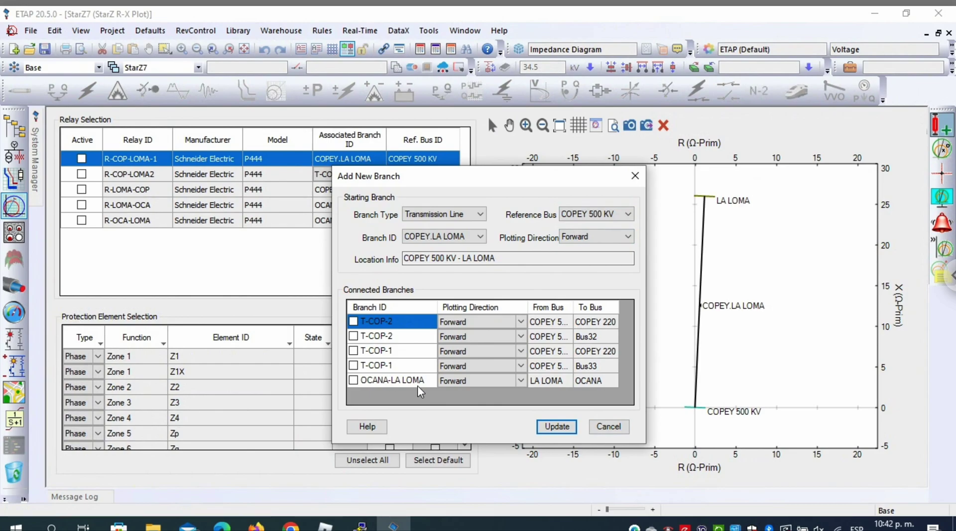
{"action": "left_click", "coordinate": [611, 431]}
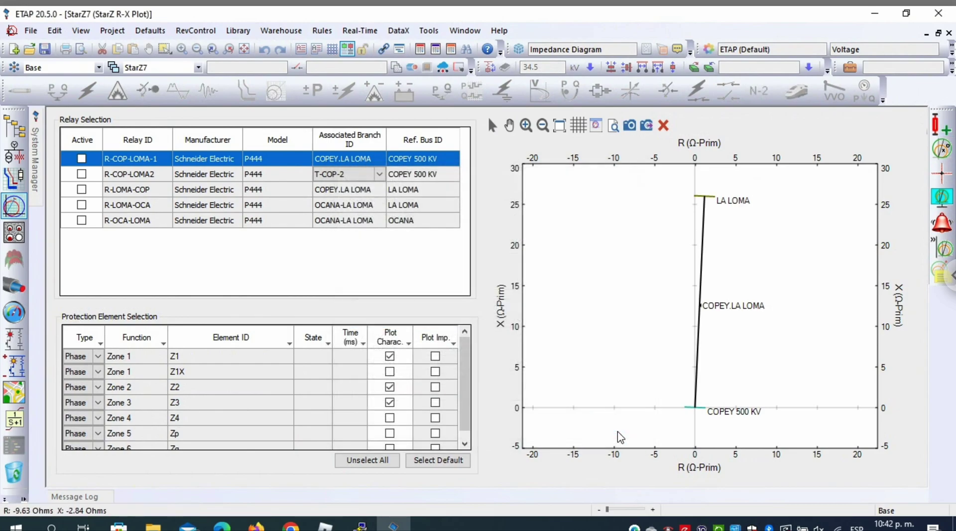
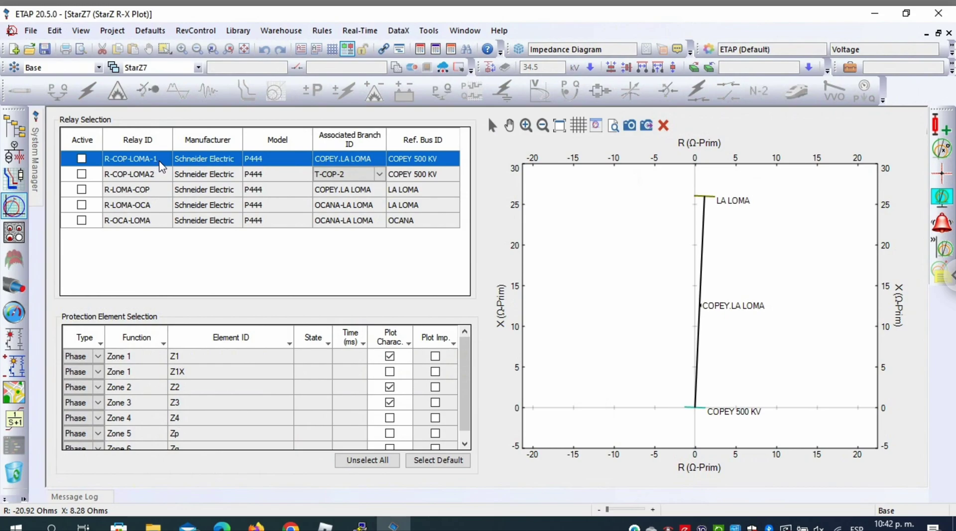
Step: Activate relay R-COP-LOMA-1 and enable the characteristic plots of its phase zones Z1 and Z1X
{"action": "left_click", "coordinate": [81, 158]}
{"action": "left_click", "coordinate": [389, 356]}
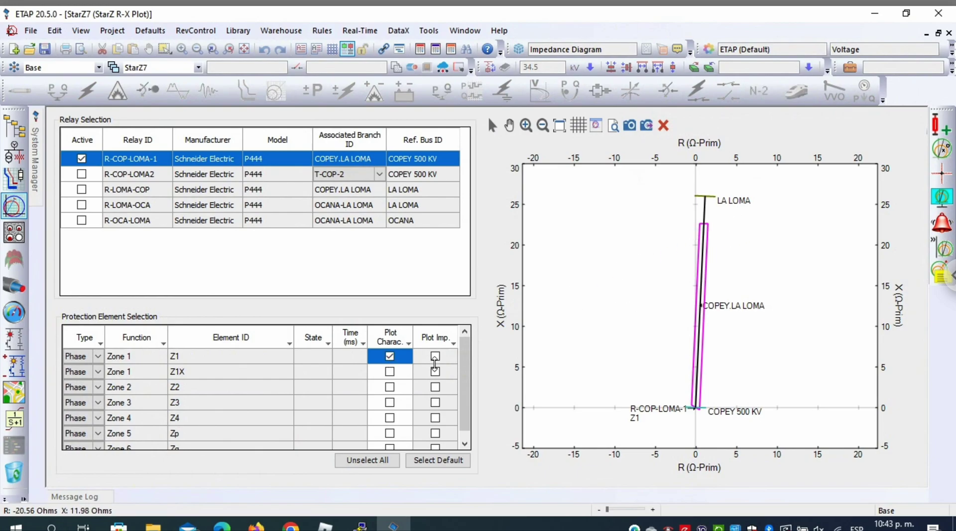
{"action": "left_click", "coordinate": [390, 371]}
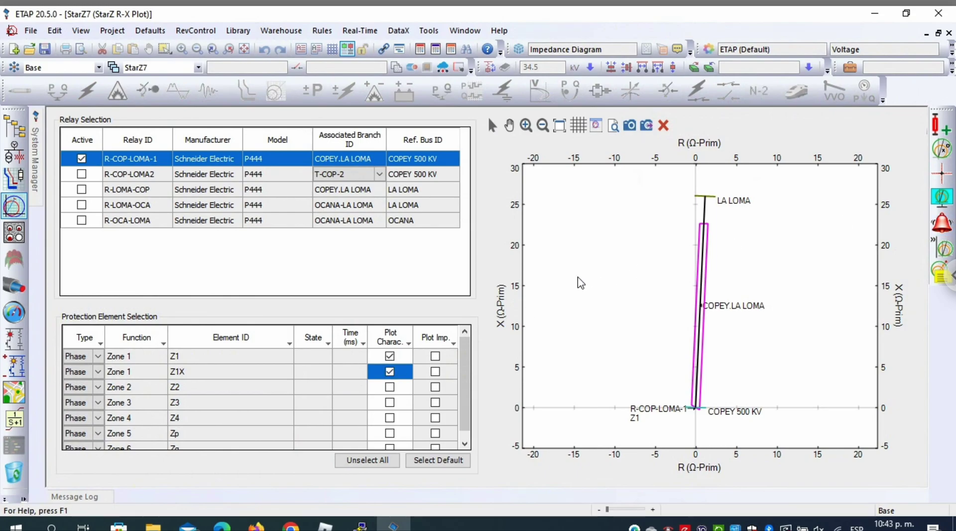
Step: Review the StarZ alert summary for the protection elements selected on R-COP-LOMA-1, and return to the R-X plot
{"action": "left_click", "coordinate": [390, 355]}
{"action": "left_click", "coordinate": [391, 373]}
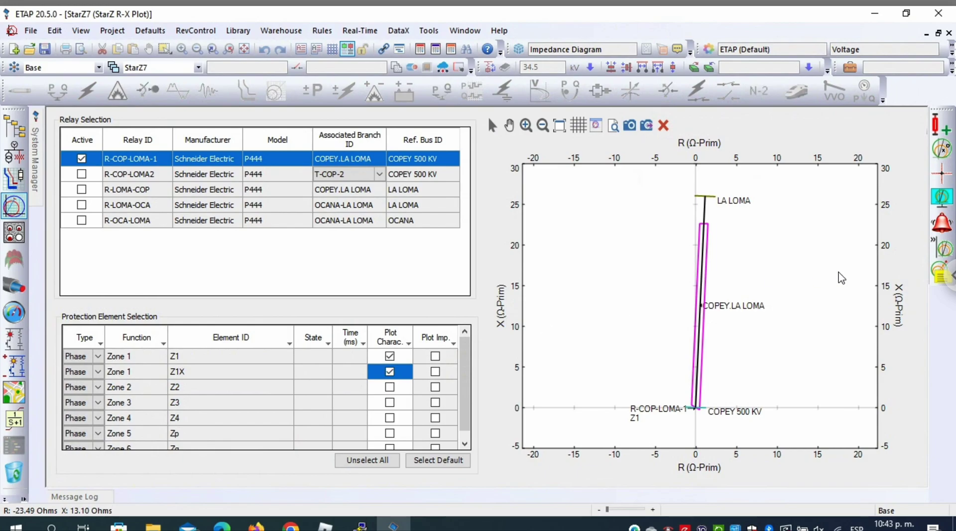
{"action": "left_click", "coordinate": [942, 223]}
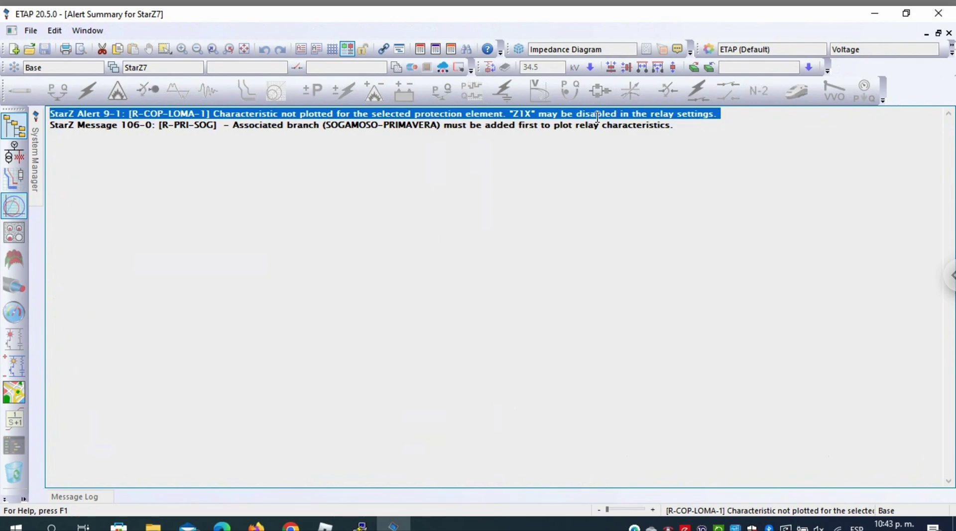
{"action": "left_click", "coordinate": [15, 156]}
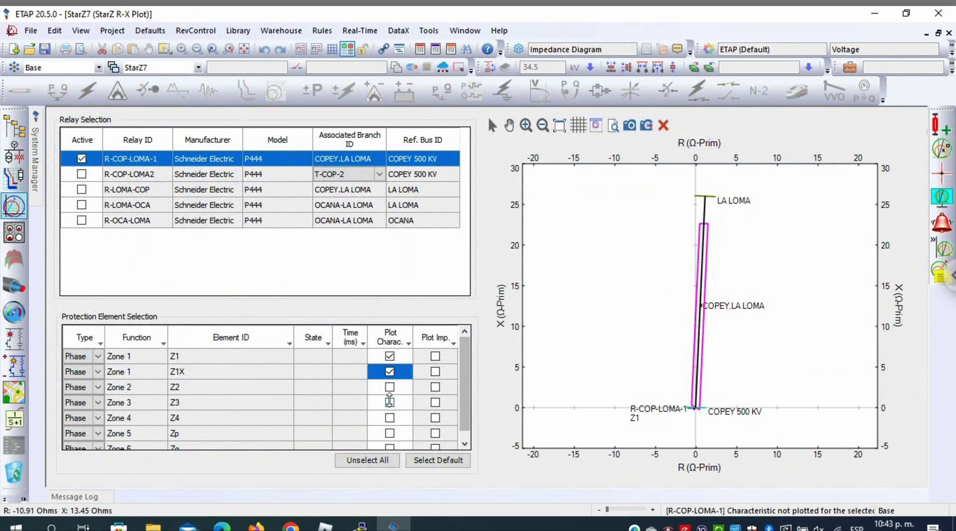
Step: Disable the Z1X characteristic plot of R-COP-LOMA-1 and enable the characteristics of its phase zones Z2, Z3 and Z4
{"action": "left_click", "coordinate": [390, 372]}
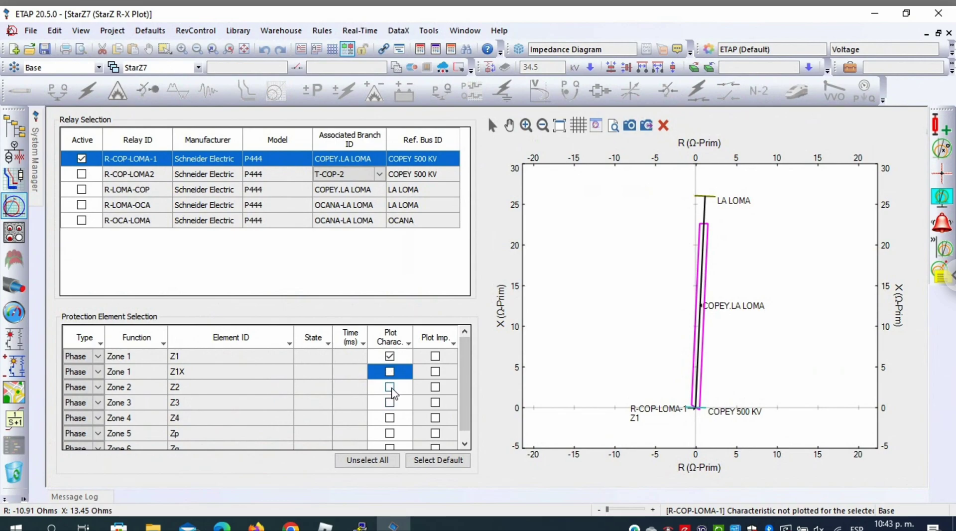
{"action": "left_click", "coordinate": [390, 388]}
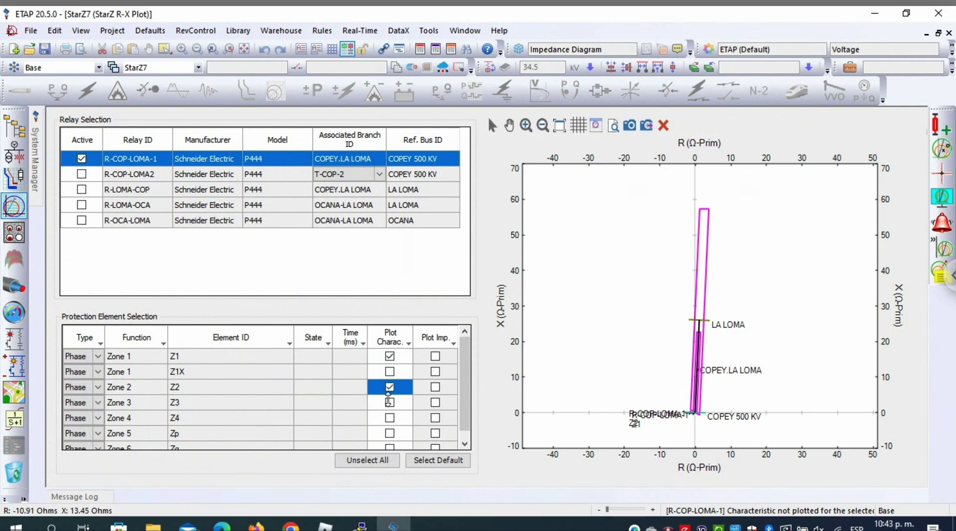
{"action": "left_click", "coordinate": [390, 403]}
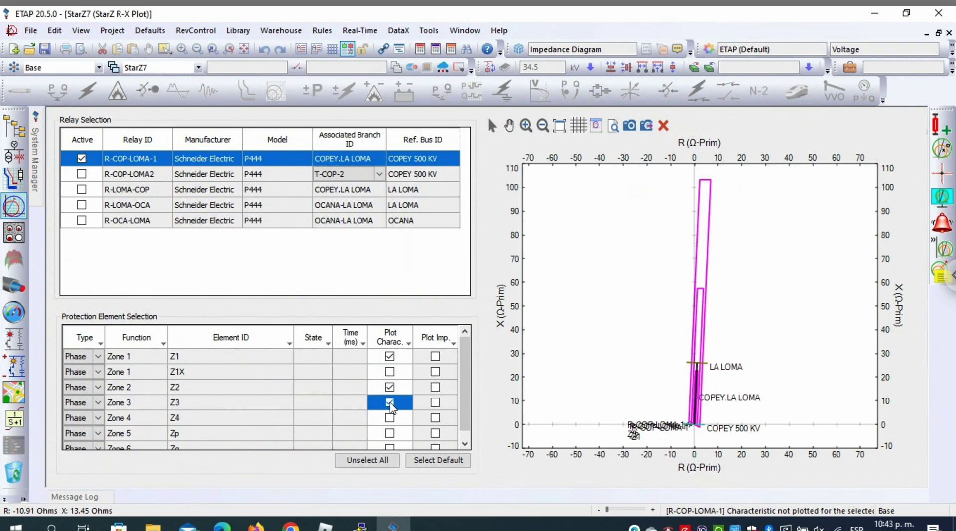
{"action": "left_click", "coordinate": [389, 417]}
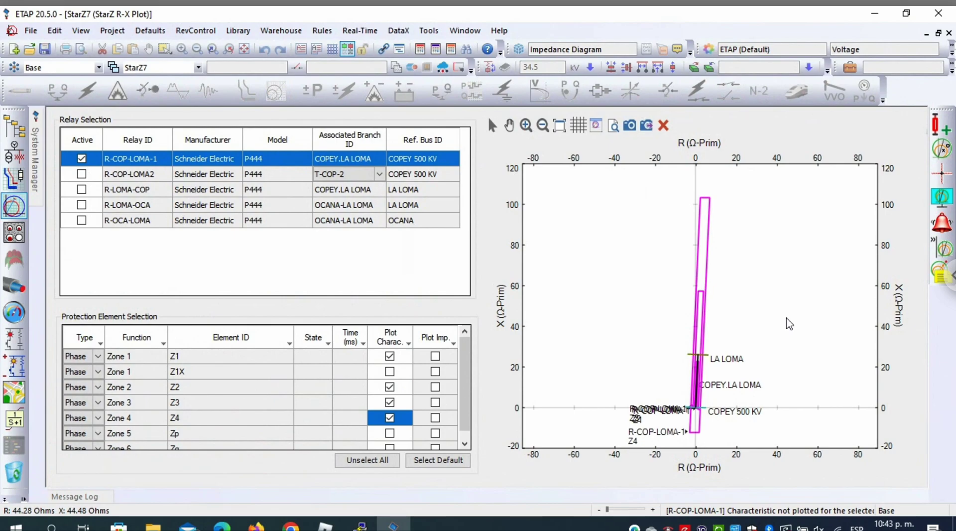
Step: Add branch OCANA-LA LOMA to the R-X plot, extending it from the LA LOMA bus
{"action": "left_click", "coordinate": [709, 360]}
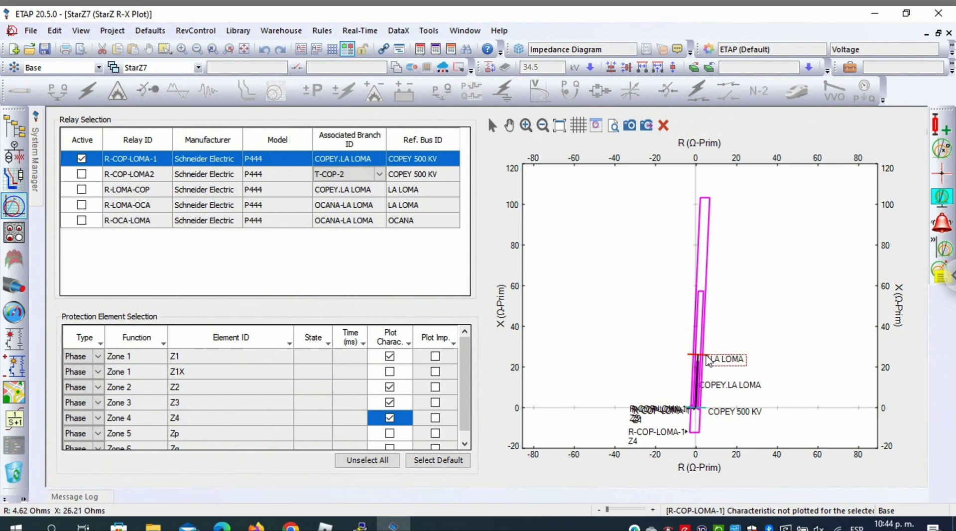
{"action": "right_click", "coordinate": [709, 361]}
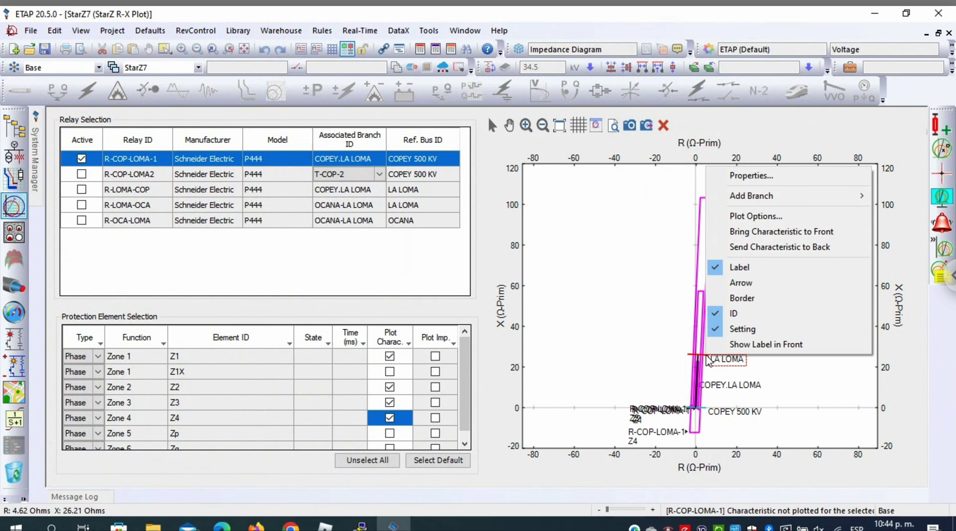
{"action": "mouse_move", "coordinate": [802, 201]}
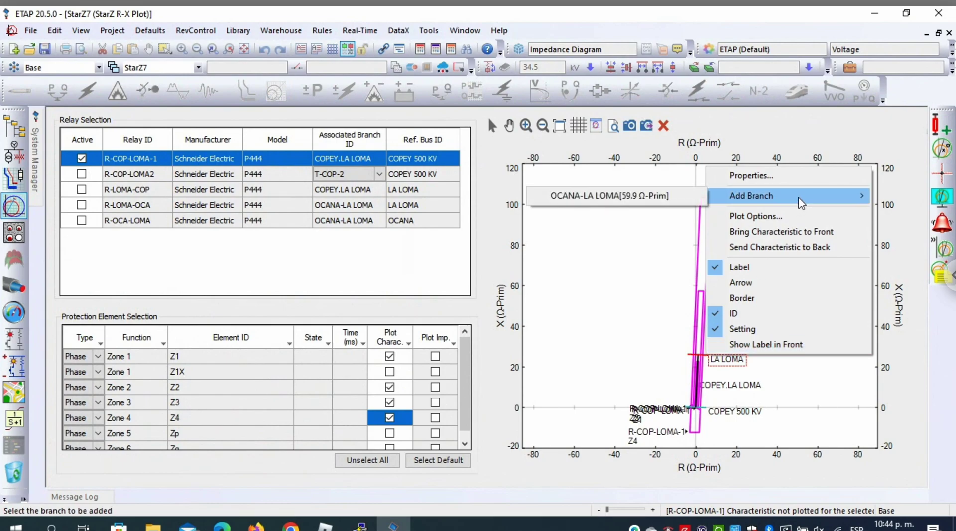
{"action": "left_click", "coordinate": [779, 247]}
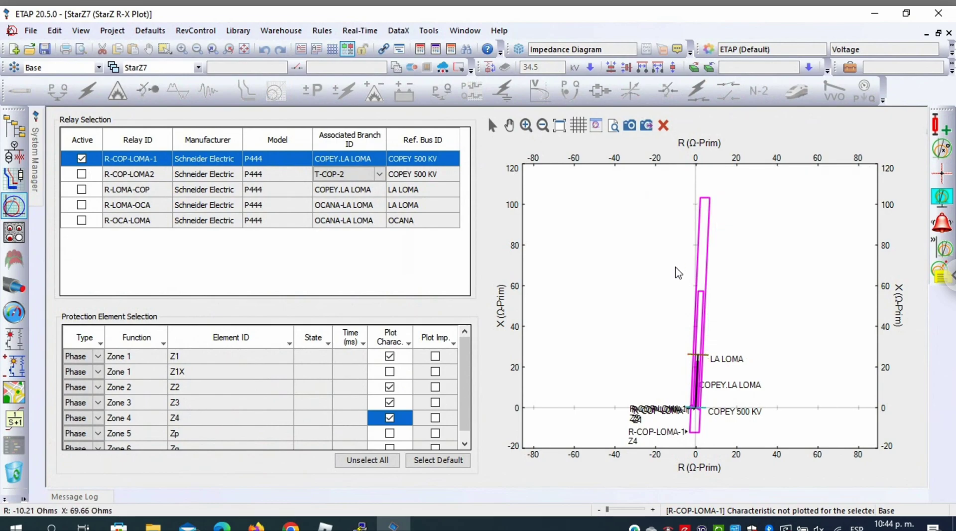
{"action": "right_click", "coordinate": [709, 361]}
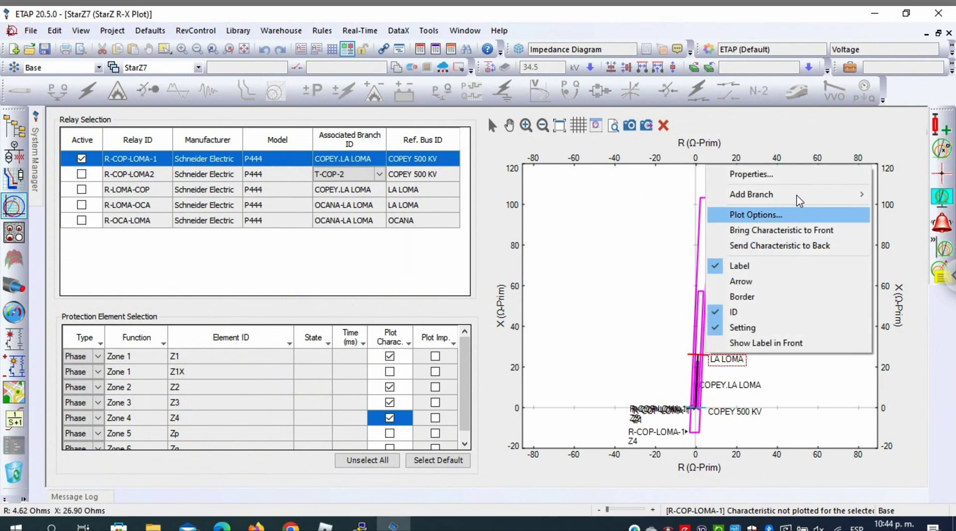
{"action": "mouse_move", "coordinate": [795, 197]}
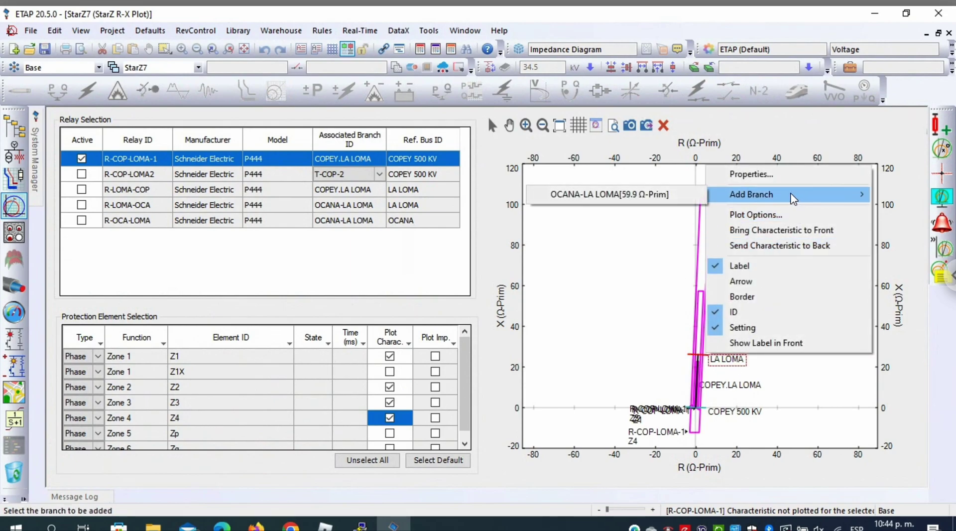
{"action": "left_click", "coordinate": [677, 194]}
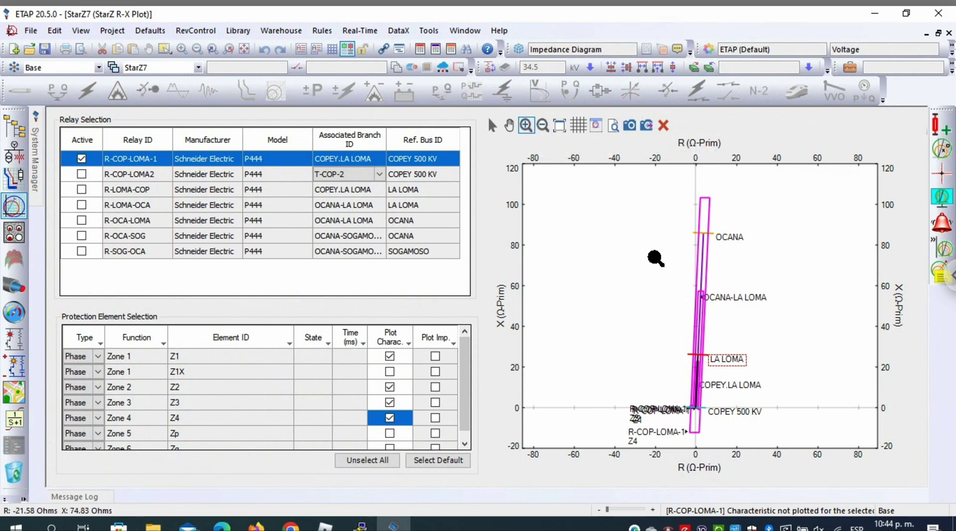
Step: Remove branch OCANA-LA LOMA and the OCANA bus from the R-X plot
{"action": "left_click_drag", "start_coordinate": [657, 258], "coordinate": [773, 393]}
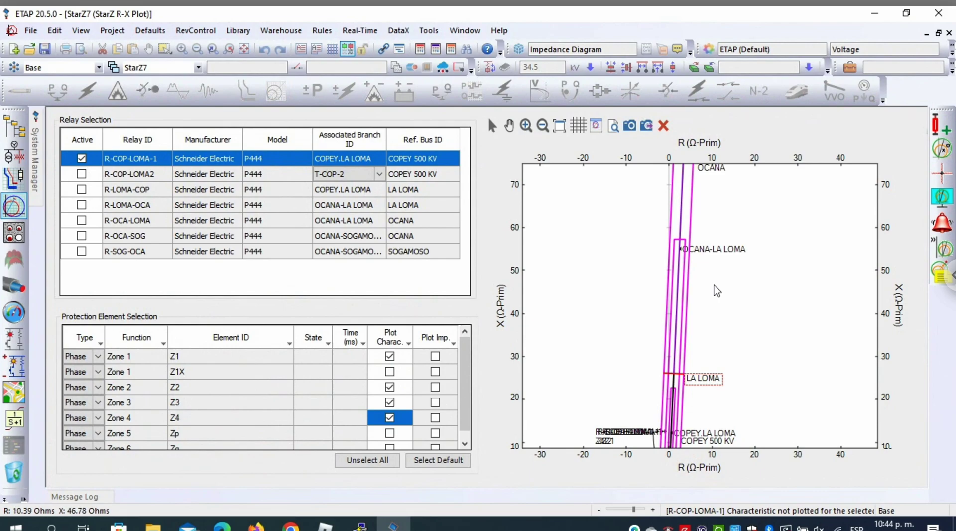
{"action": "scroll", "coordinate": [714, 286], "scroll_direction": "up", "scroll_amount": 1}
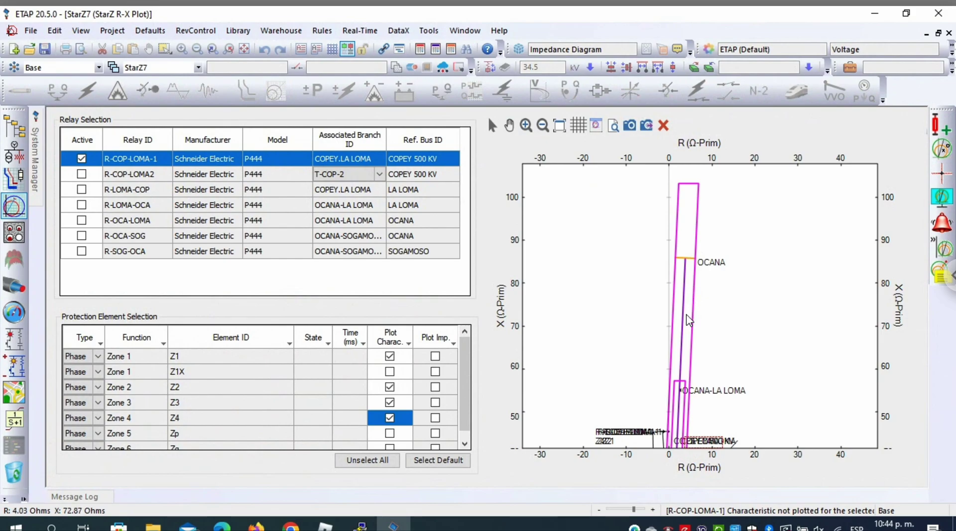
{"action": "scroll", "coordinate": [722, 330], "scroll_direction": "down", "scroll_amount": 5}
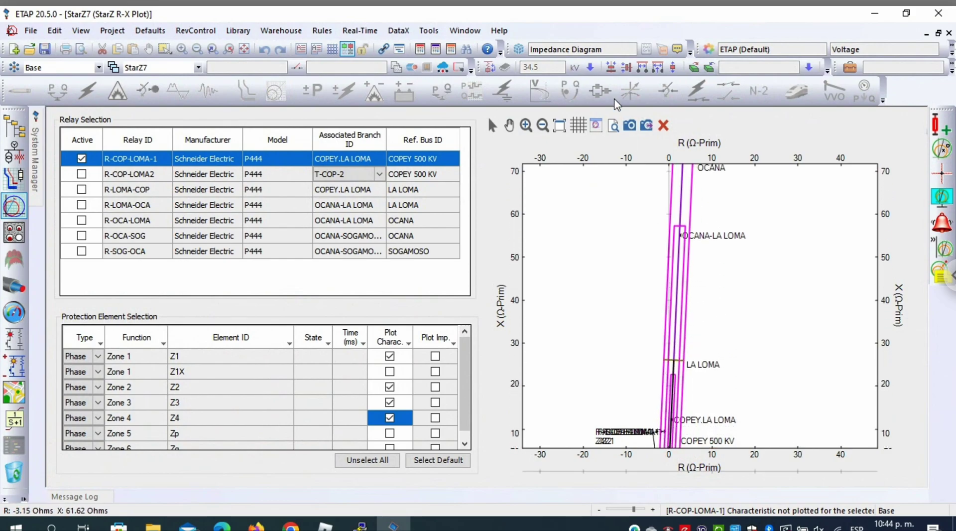
{"action": "left_click", "coordinate": [566, 131]}
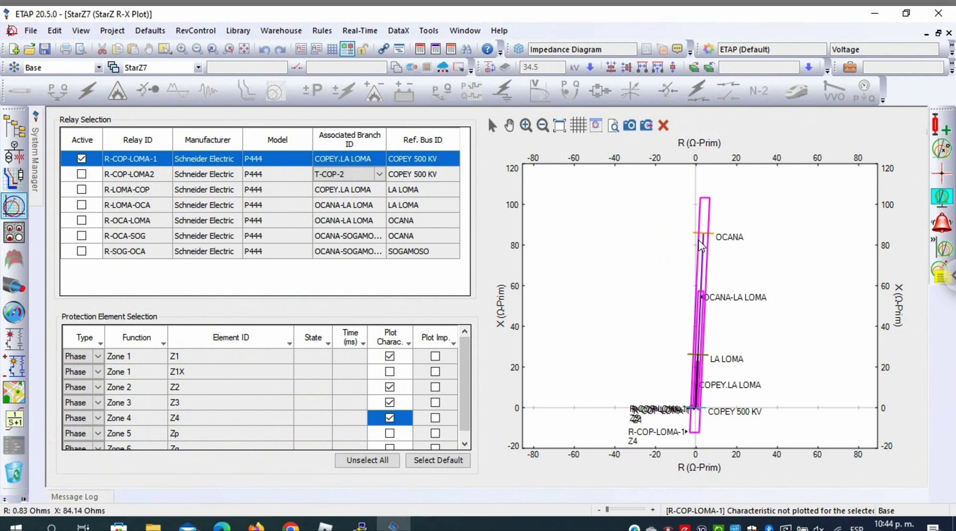
{"action": "key", "text": "Delete"}
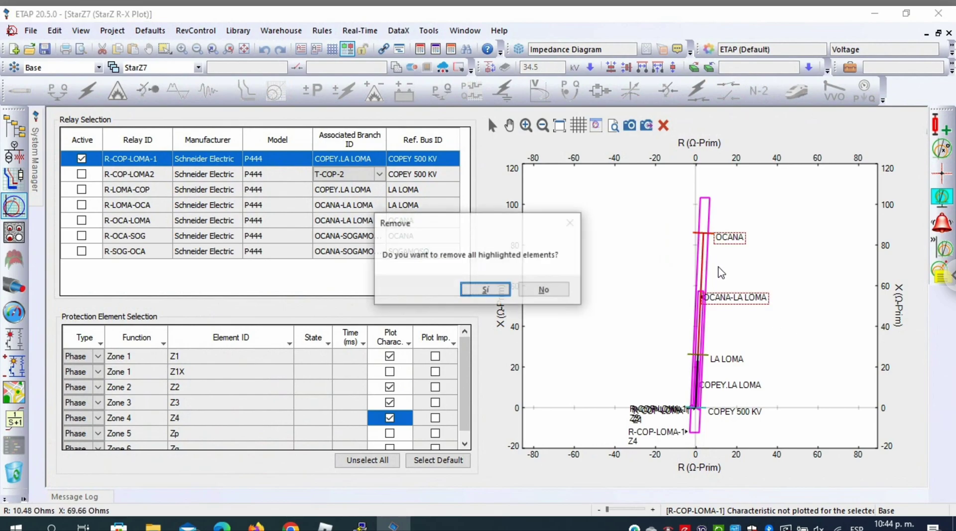
{"action": "left_click", "coordinate": [498, 292]}
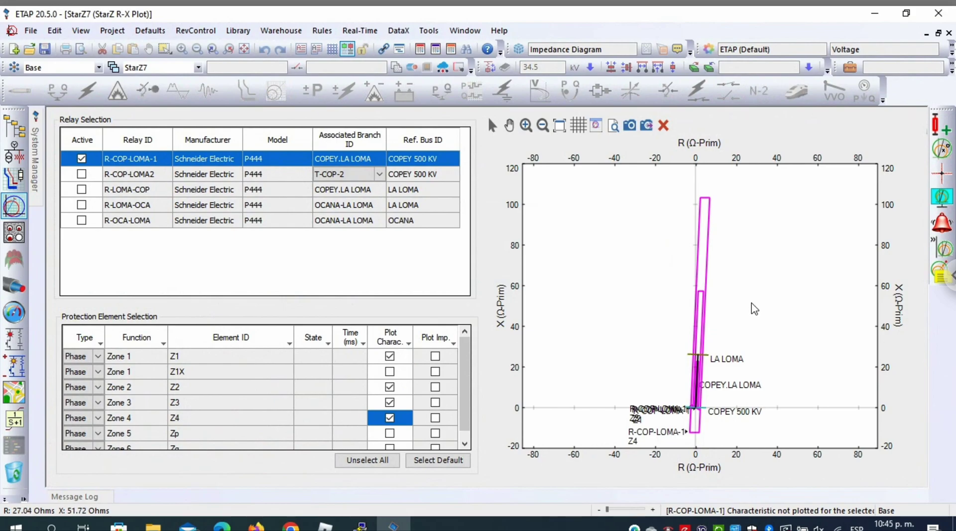
Step: Review R-COP-LOMA-1's StarZ distance settings from its plotted Zone 3 characteristic, and close the relay editor
{"action": "left_click", "coordinate": [709, 292]}
{"action": "double_click", "coordinate": [709, 293]}
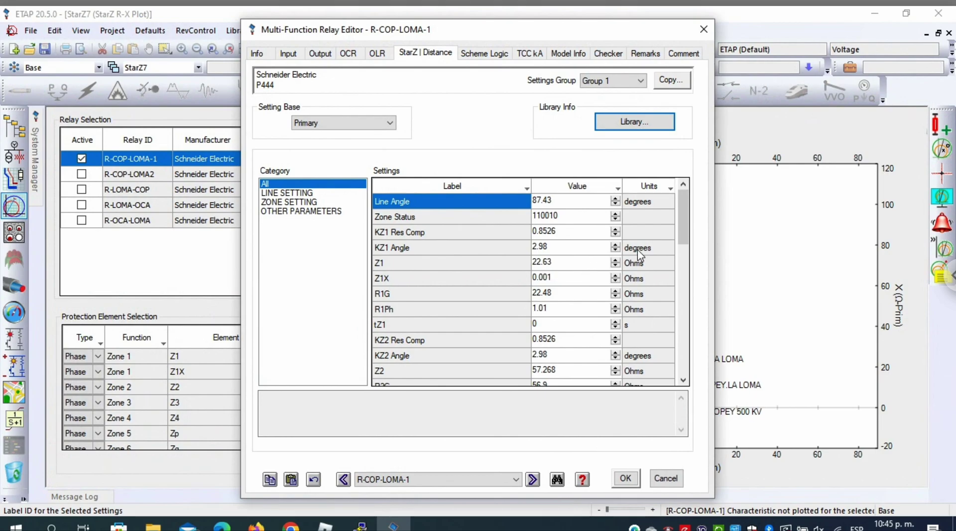
{"action": "left_click_drag", "start_coordinate": [682, 236], "coordinate": [682, 287]}
{"action": "left_click", "coordinate": [703, 29]}
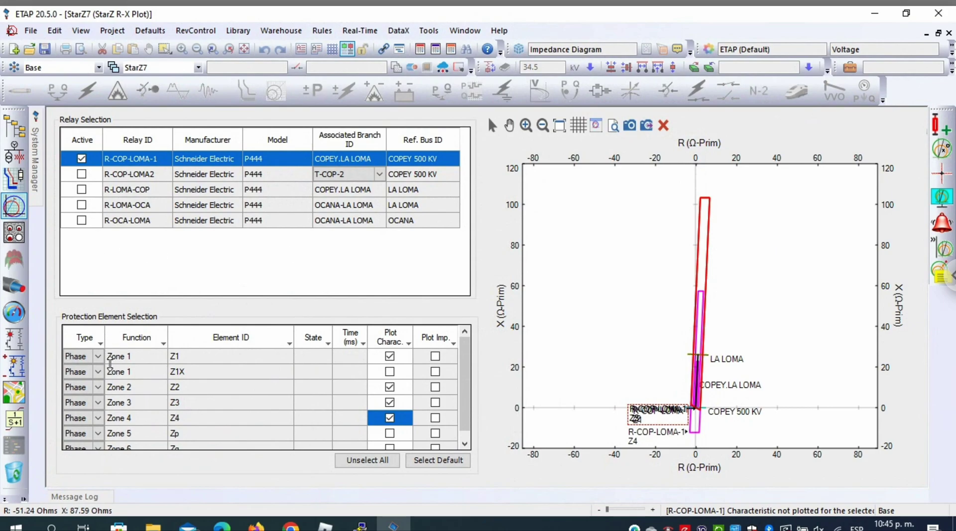
Step: Change the protection element type of R-COP-LOMA-1's zones Z1, Z2, Z3 and Z4 from Phase to Ground
{"action": "left_click", "coordinate": [101, 361]}
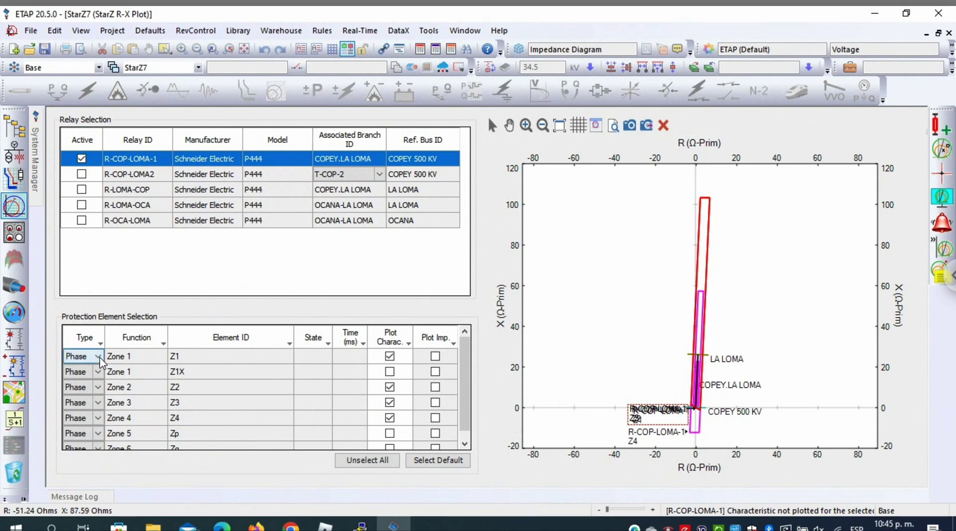
{"action": "left_click", "coordinate": [99, 356]}
{"action": "left_click", "coordinate": [102, 378]}
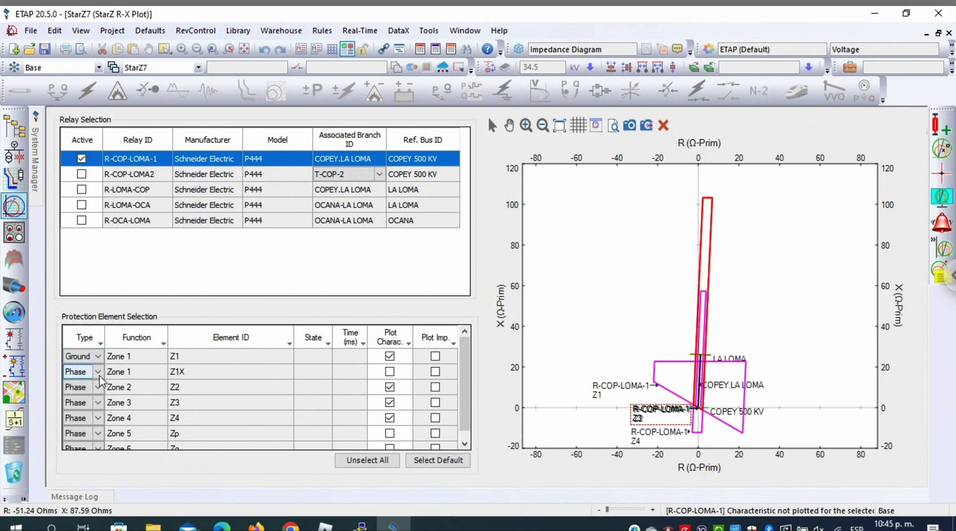
{"action": "left_click", "coordinate": [98, 372]}
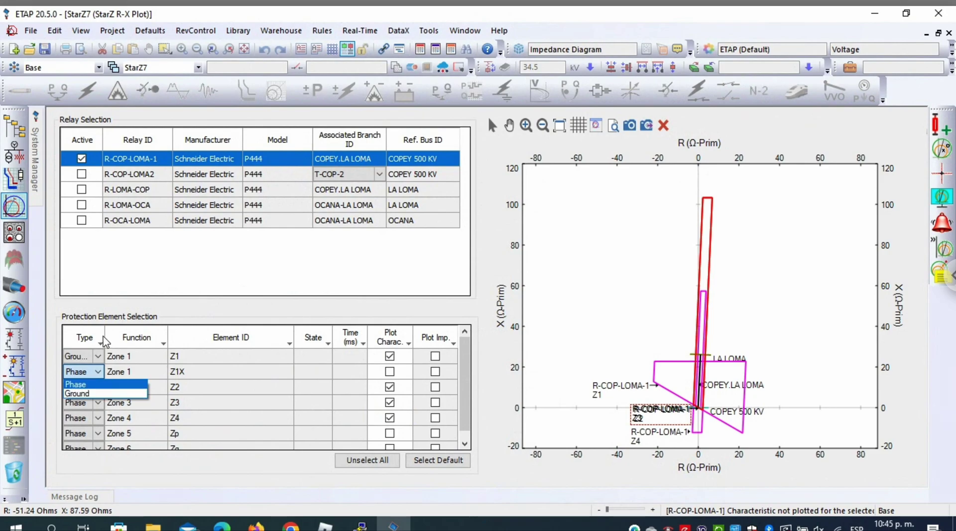
{"action": "left_click", "coordinate": [102, 335]}
{"action": "left_click", "coordinate": [98, 387]}
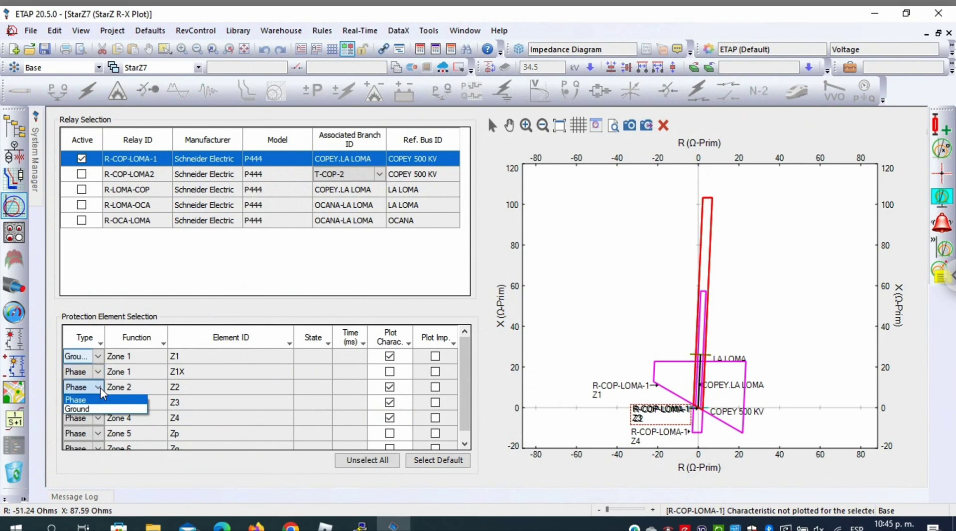
{"action": "left_click", "coordinate": [99, 412]}
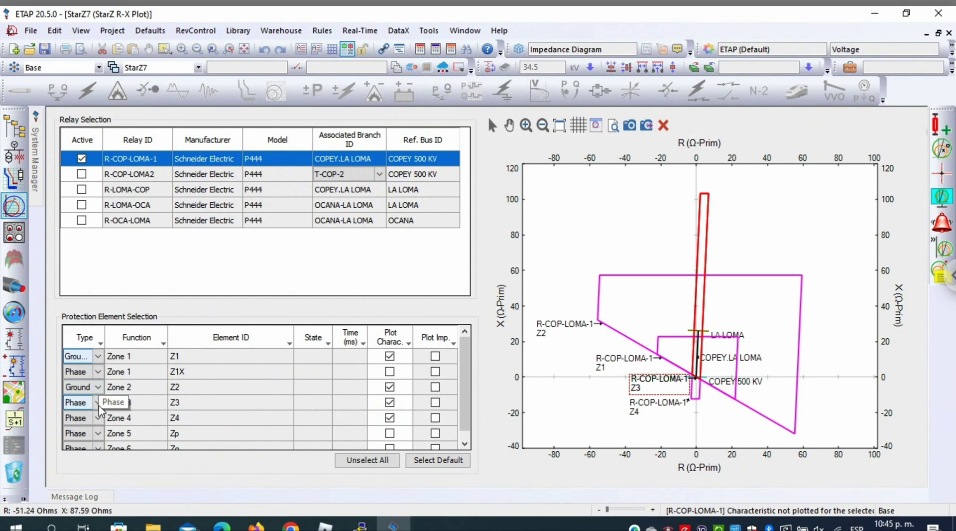
{"action": "left_click", "coordinate": [98, 403]}
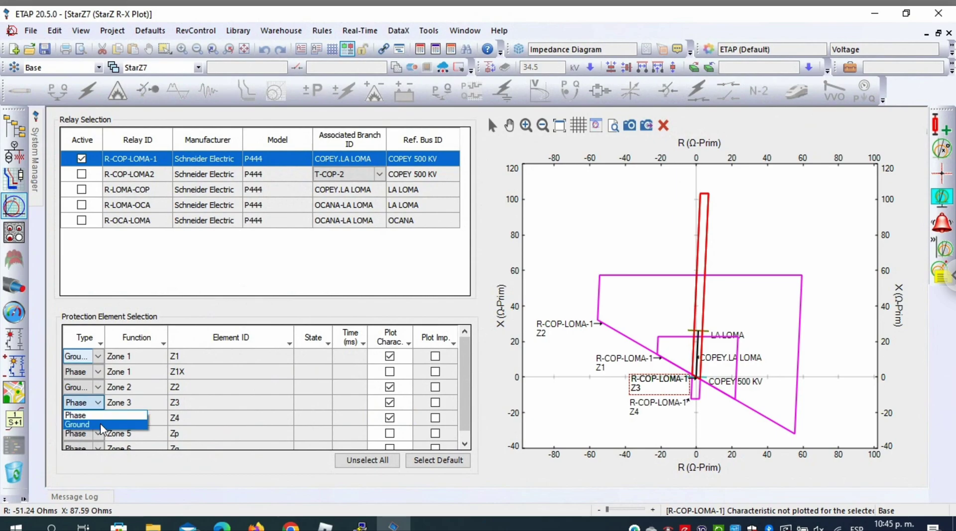
{"action": "left_click", "coordinate": [102, 424]}
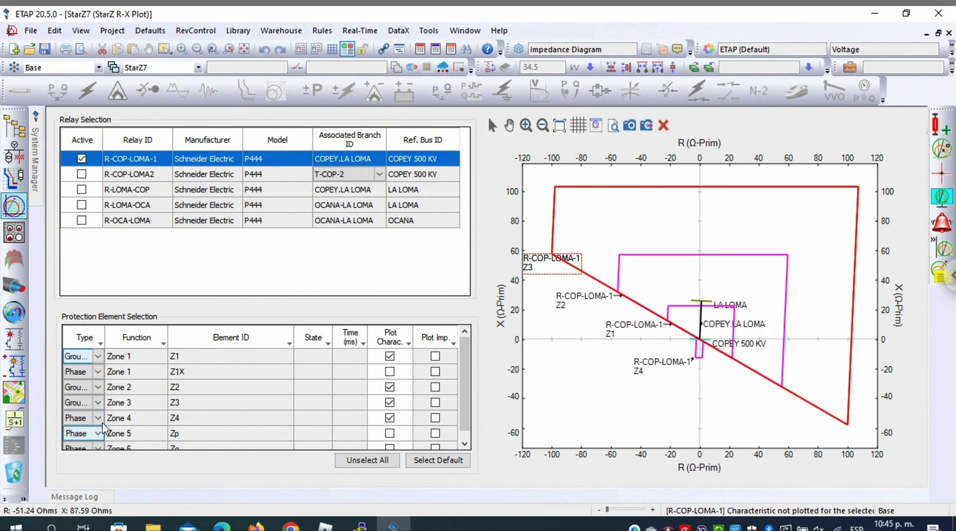
{"action": "left_click", "coordinate": [98, 418]}
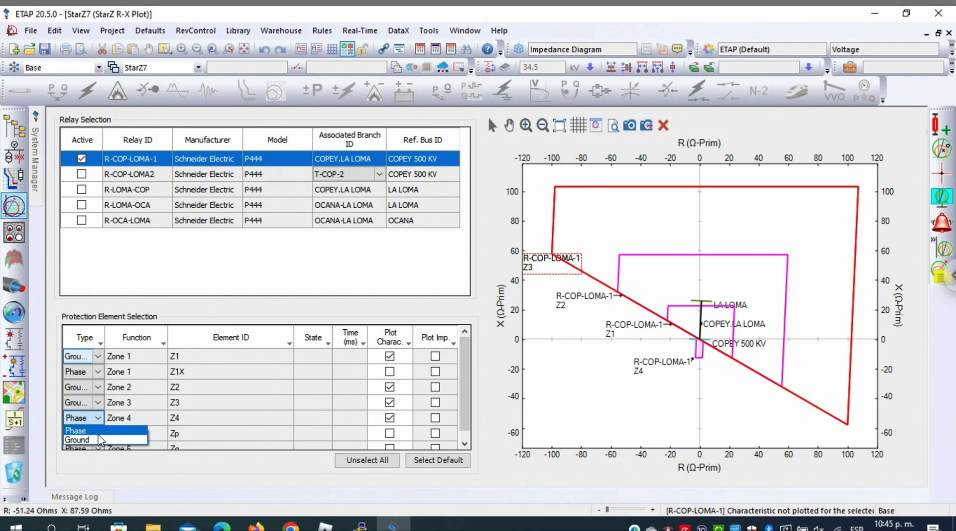
{"action": "left_click", "coordinate": [100, 439]}
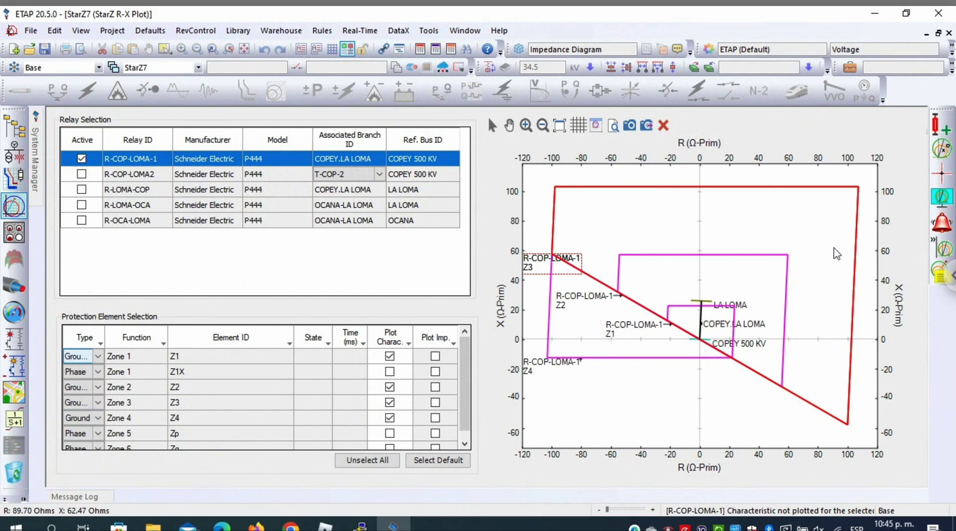
Step: Check the display options of R-COP-LOMA-1's ground Z1 characteristic, and return to the STN-NORDESTE one-line diagram
{"action": "left_click", "coordinate": [818, 245]}
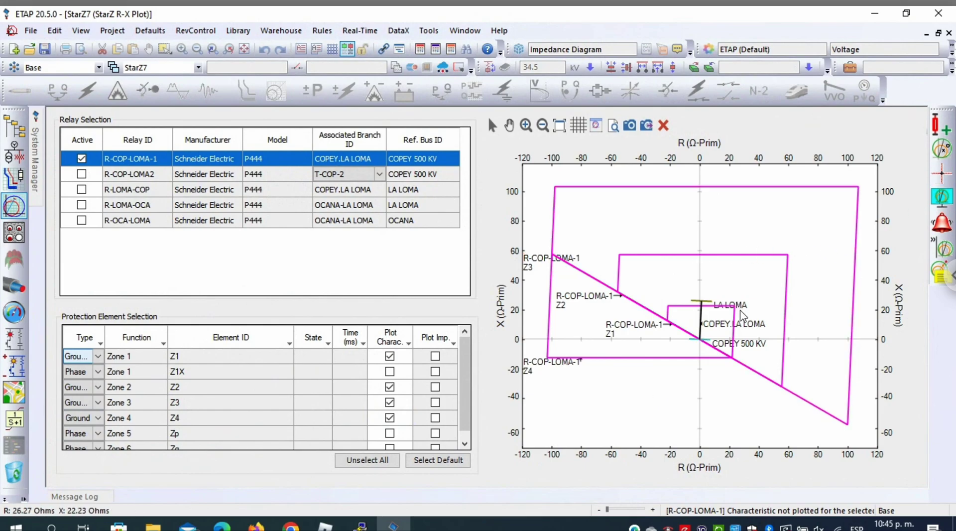
{"action": "left_click", "coordinate": [735, 320]}
{"action": "right_click", "coordinate": [737, 321]}
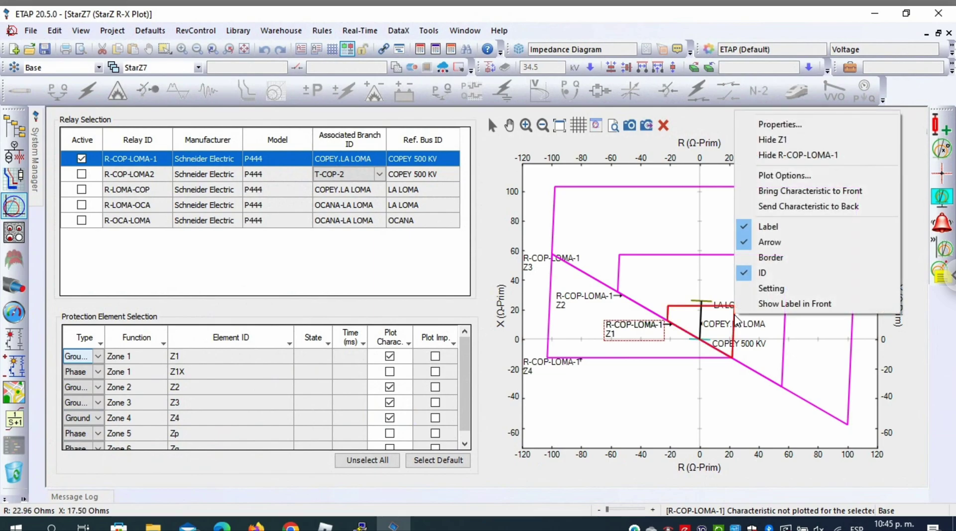
{"action": "left_click", "coordinate": [706, 222]}
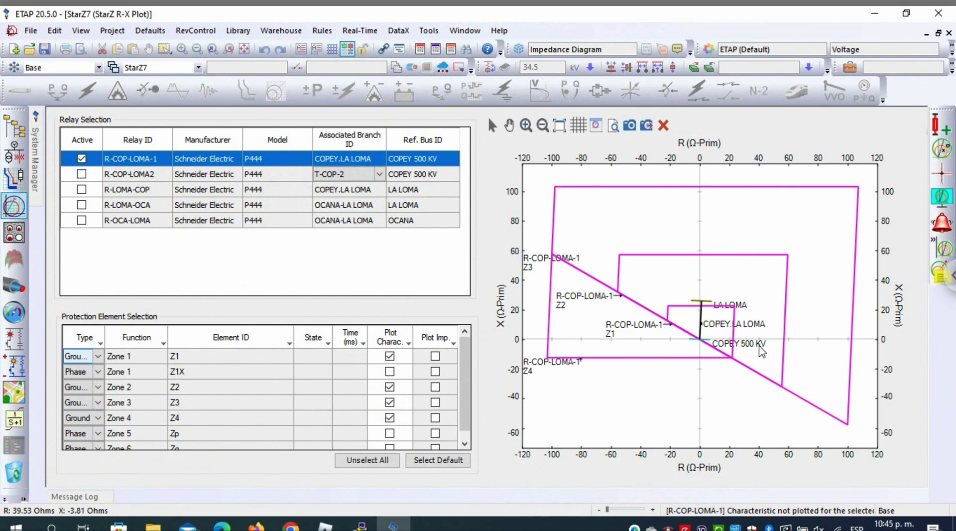
{"action": "left_click", "coordinate": [15, 153]}
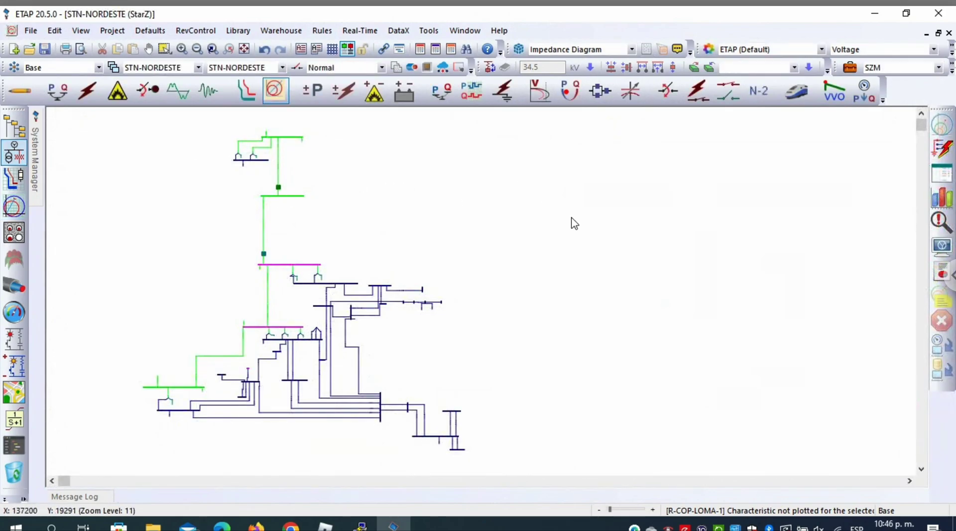
Step: Create a new StarZ R-X plot for the COPEY.LA LOMA line from the one-line diagram
{"action": "left_click", "coordinate": [180, 51]}
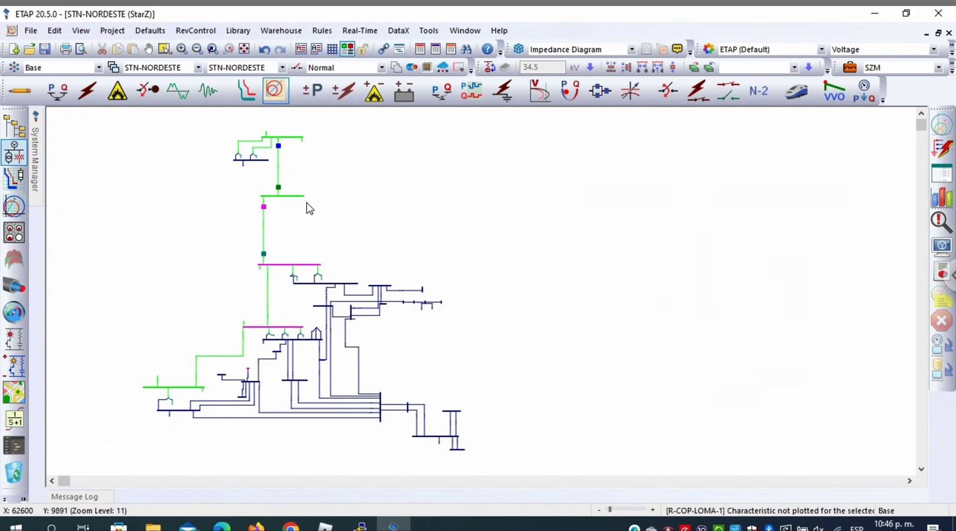
{"action": "left_click_drag", "start_coordinate": [265, 134], "coordinate": [307, 203]}
{"action": "left_click", "coordinate": [443, 283]}
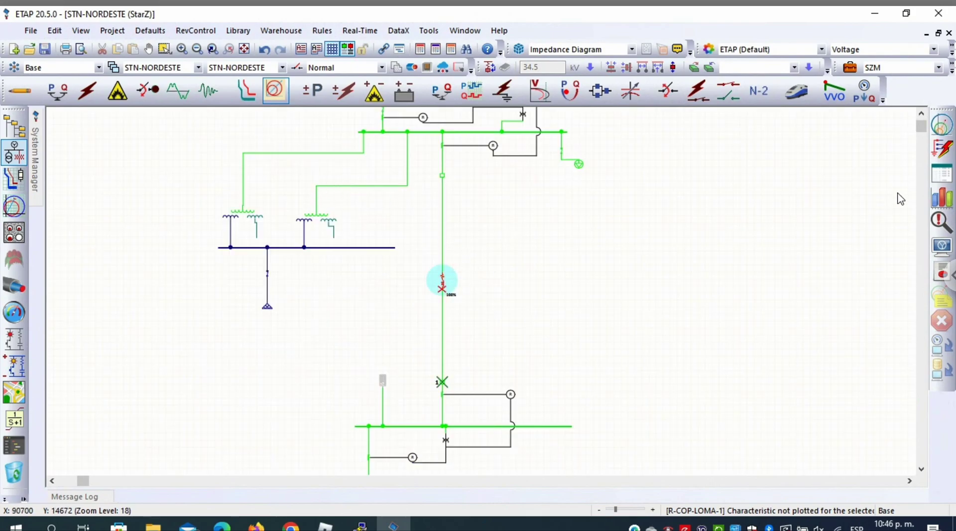
{"action": "left_click", "coordinate": [941, 124]}
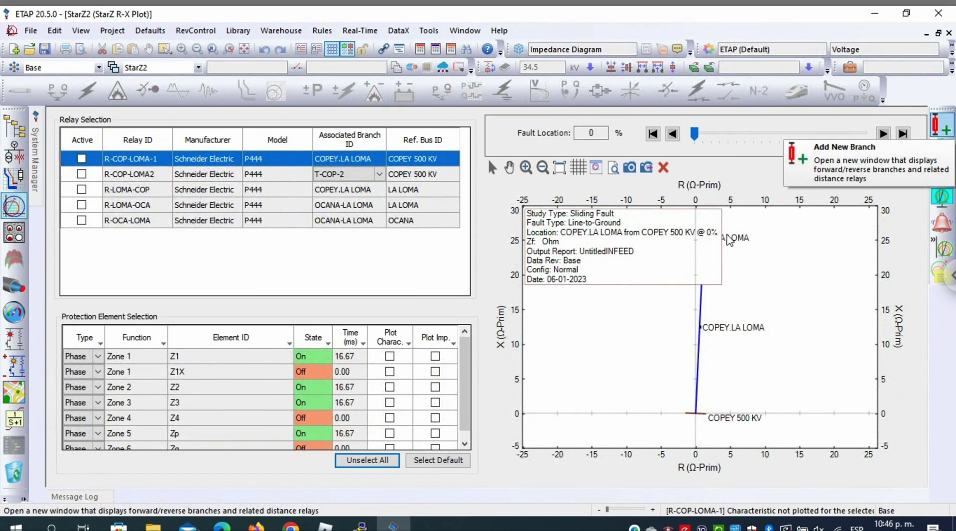
Step: Turn off the label setting of the StarZ Report so the fault study information box is hidden on the R-X plot
{"action": "left_click", "coordinate": [676, 279]}
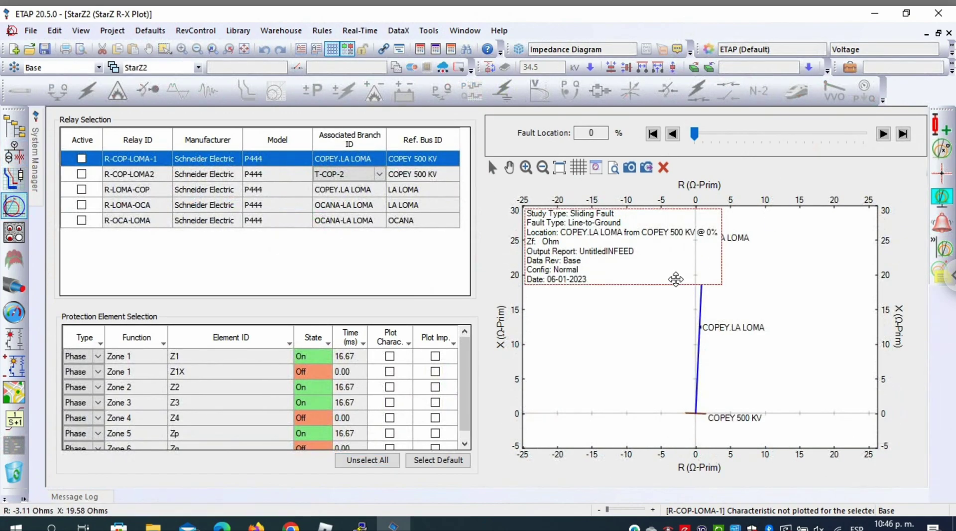
{"action": "right_click", "coordinate": [646, 277]}
{"action": "left_click", "coordinate": [685, 293]}
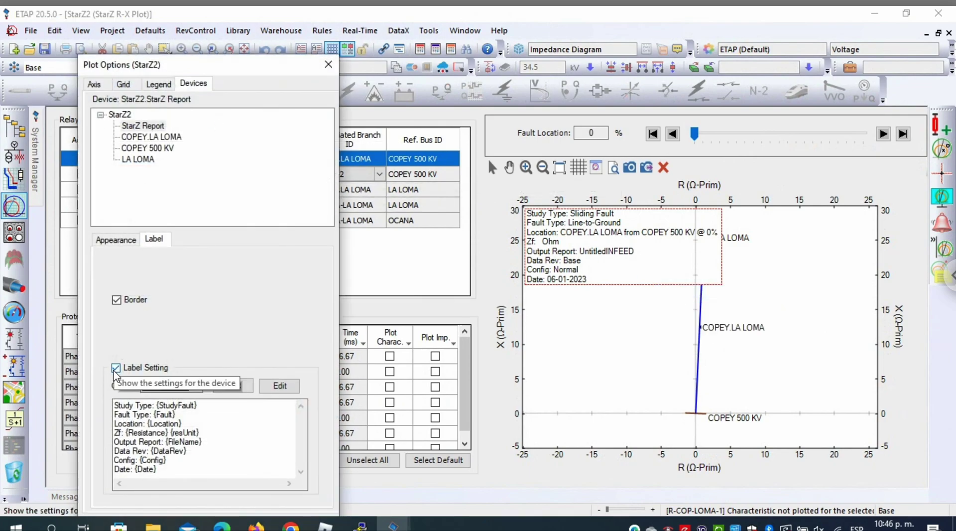
{"action": "left_click", "coordinate": [116, 369]}
{"action": "left_click_drag", "start_coordinate": [233, 66], "coordinate": [224, 18]}
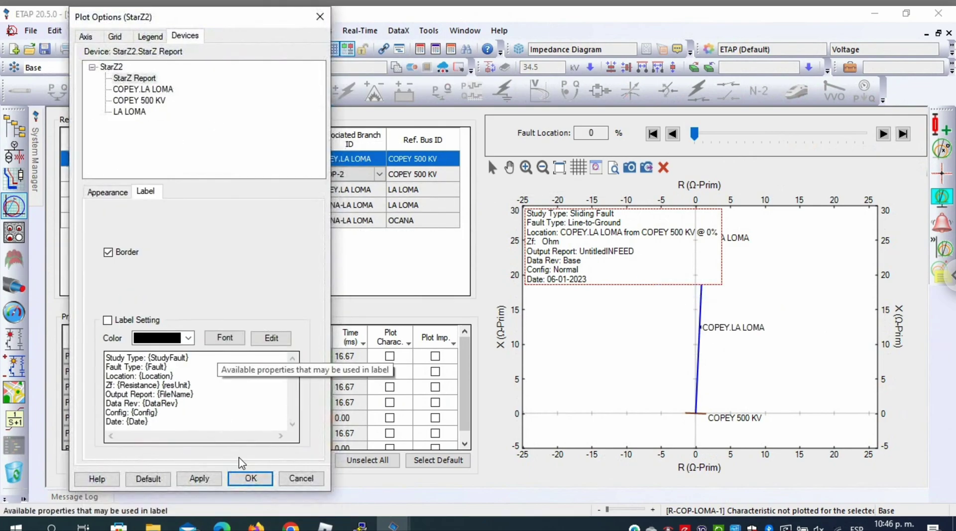
{"action": "left_click", "coordinate": [251, 476]}
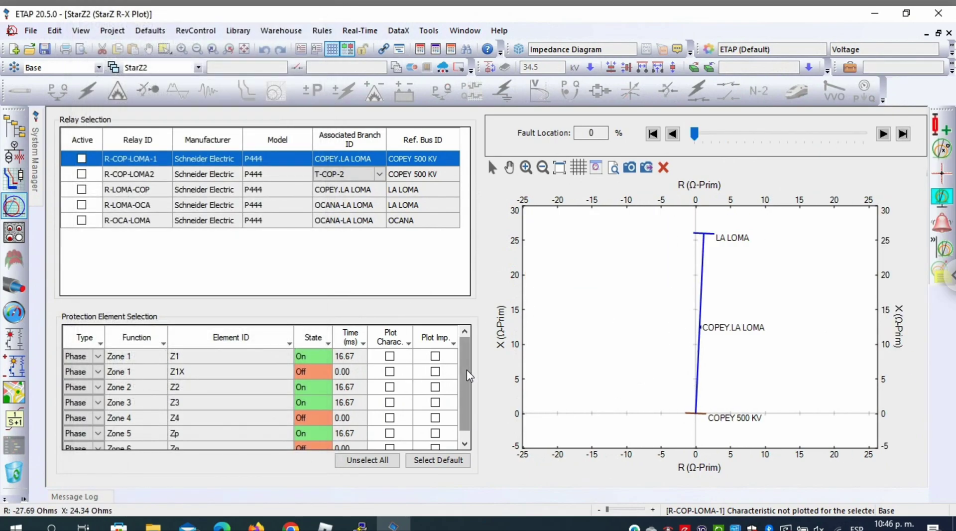
Step: Activate relay R-COP-LOMA-1 and plot the characteristics of its phase zones Z1, Z2 and Z3
{"action": "mouse_move", "coordinate": [468, 377]}
{"action": "left_mouse_down"}
{"action": "mouse_move", "coordinate": [471, 394]}
{"action": "mouse_move", "coordinate": [476, 362]}
{"action": "left_mouse_up"}
{"action": "scroll", "coordinate": [471, 356], "scroll_direction": "up", "scroll_amount": 1}
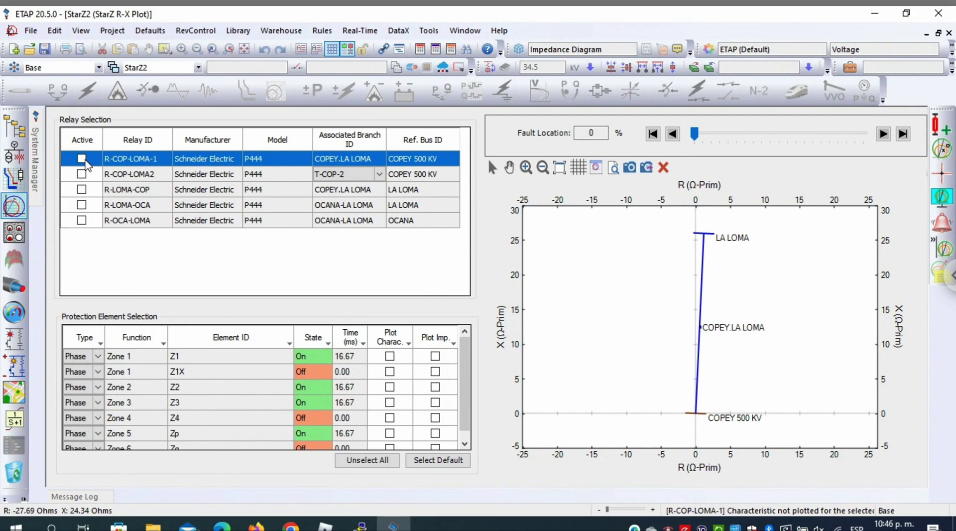
{"action": "left_click", "coordinate": [83, 159]}
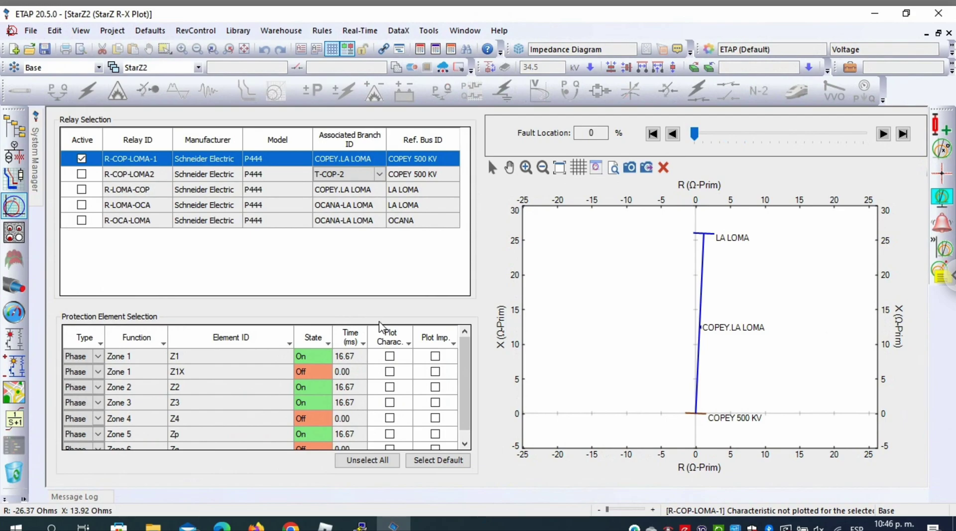
{"action": "left_click", "coordinate": [390, 356]}
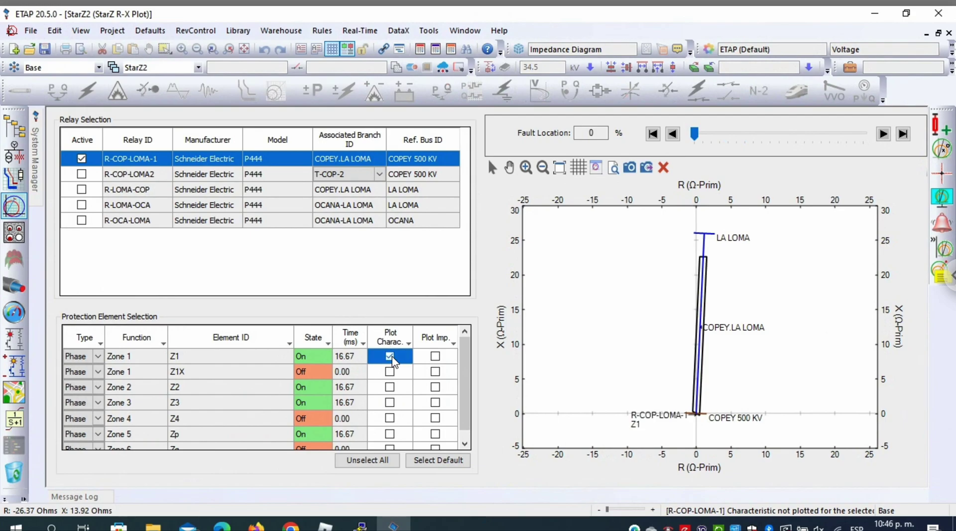
{"action": "left_click", "coordinate": [390, 386]}
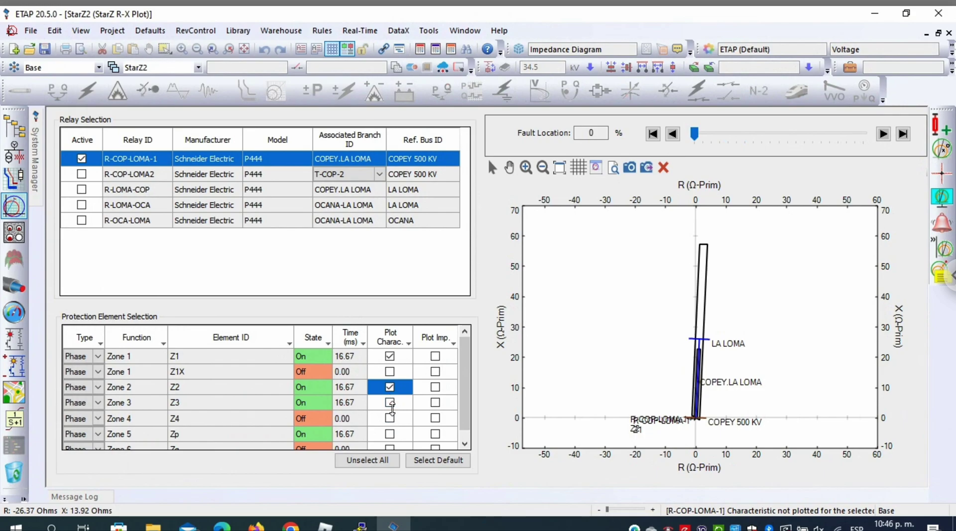
{"action": "left_click", "coordinate": [390, 403]}
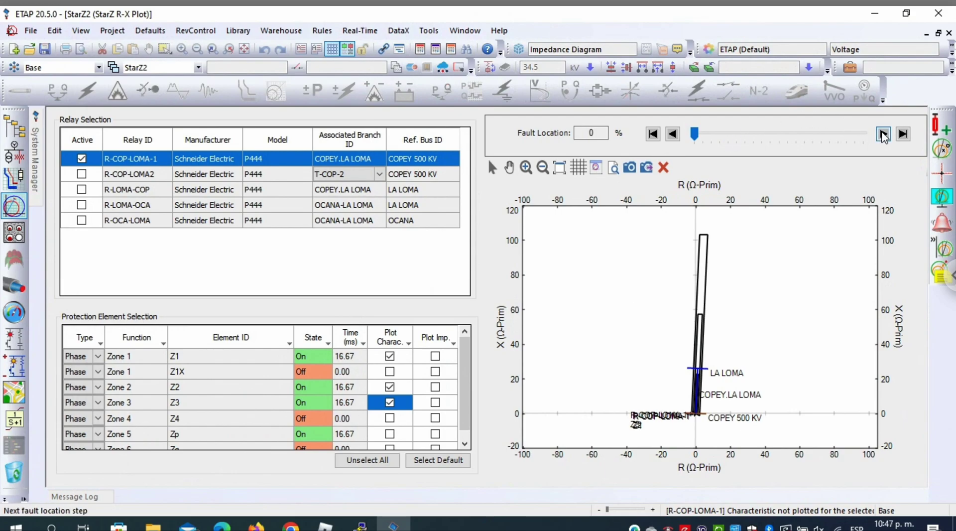
Step: Advance the fault location to 15% and remove the Z3 and Z2 characteristics from the R-X plot
{"action": "left_click", "coordinate": [884, 135]}
{"action": "left_click", "coordinate": [884, 135]}
{"action": "left_click", "coordinate": [883, 134]}
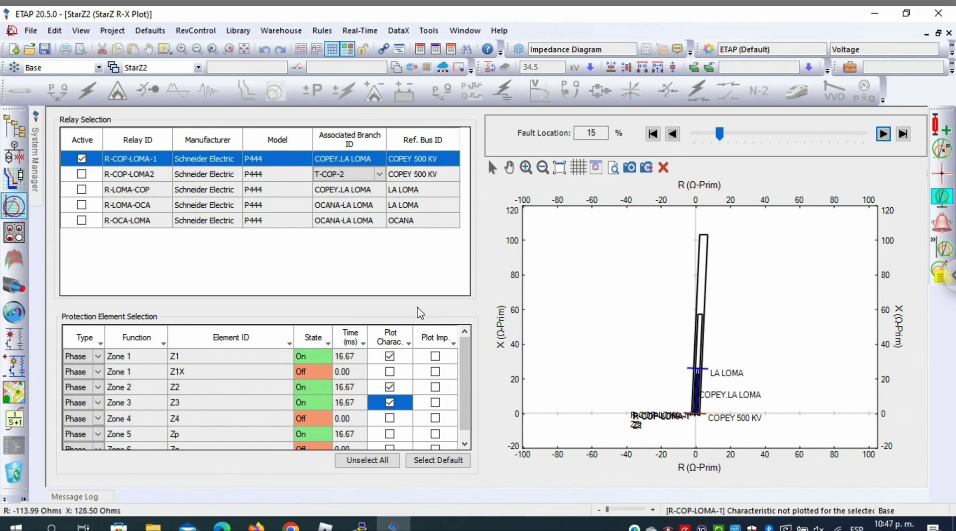
{"action": "left_click", "coordinate": [390, 403]}
{"action": "left_click", "coordinate": [390, 387]}
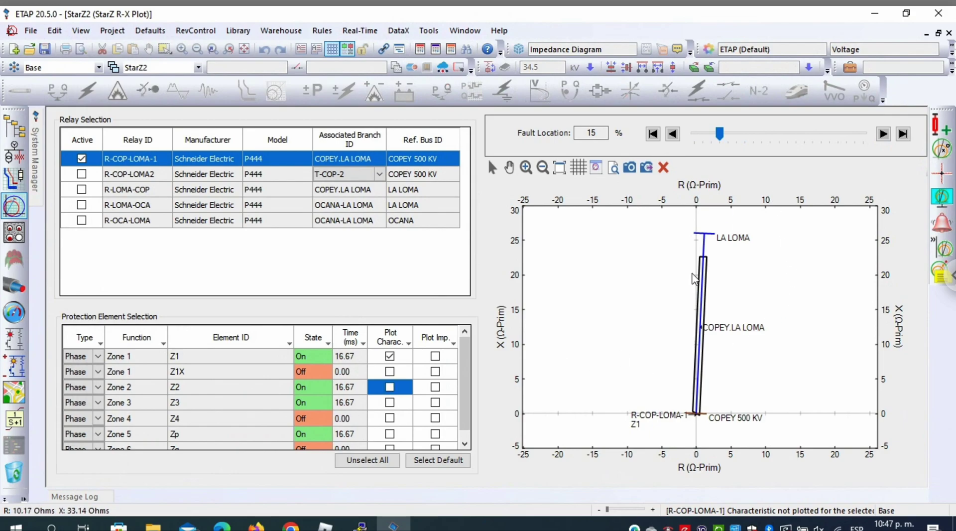
Step: Advance the sliding fault location along COPEY.LA LOMA to 60% with only the phase Z1 characteristic plotted
{"action": "left_click", "coordinate": [883, 134]}
{"action": "left_click", "coordinate": [883, 133]}
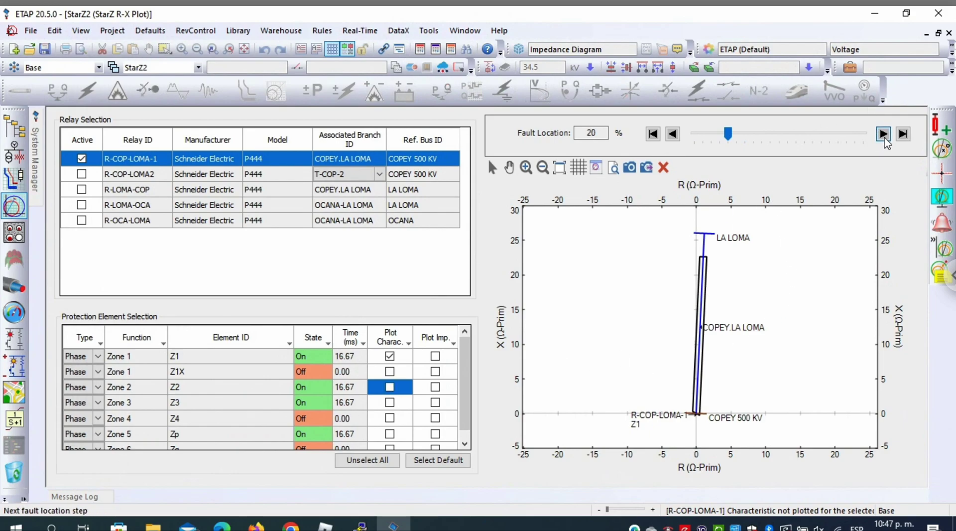
{"action": "left_click", "coordinate": [883, 134]}
{"action": "left_click", "coordinate": [883, 134]}
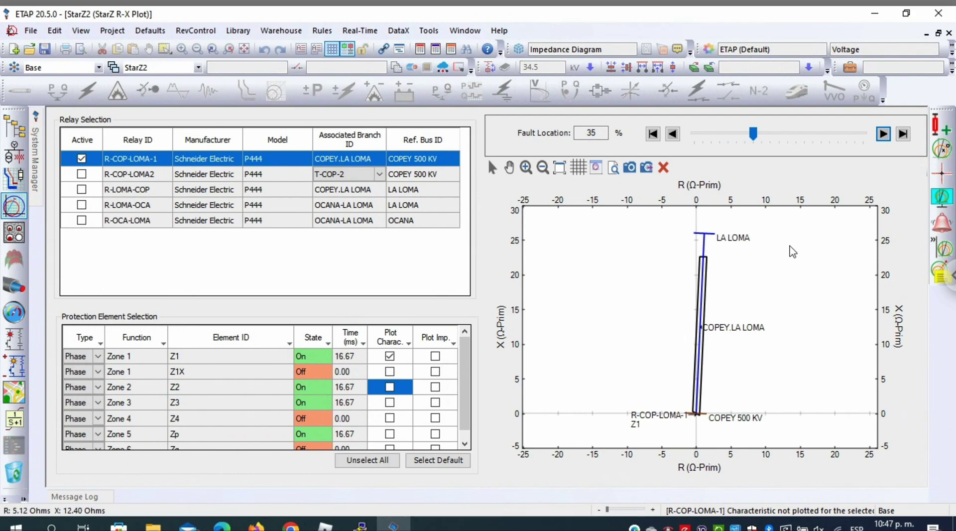
{"action": "left_click", "coordinate": [883, 133]}
{"action": "left_click", "coordinate": [883, 133]}
{"action": "left_click", "coordinate": [883, 134]}
{"action": "left_click", "coordinate": [883, 133]}
{"action": "left_click", "coordinate": [883, 134]}
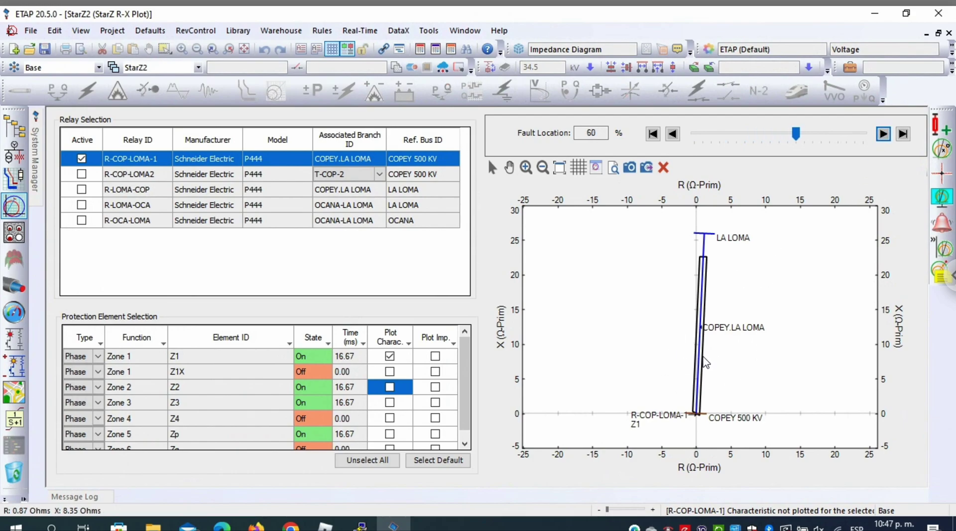
Step: Show the impedance seen by R-COP-LOMA-1's Z1 element and move the fault location back to 30%
{"action": "right_click", "coordinate": [706, 363]}
{"action": "left_click", "coordinate": [783, 199]}
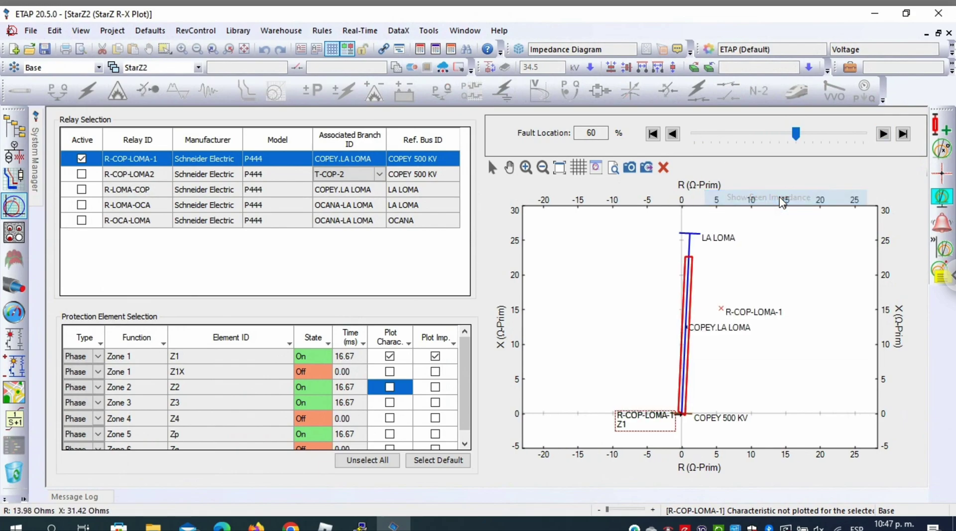
{"action": "left_click", "coordinate": [673, 139]}
{"action": "left_click", "coordinate": [674, 139]}
{"action": "left_click", "coordinate": [673, 139]}
{"action": "left_click", "coordinate": [674, 139]}
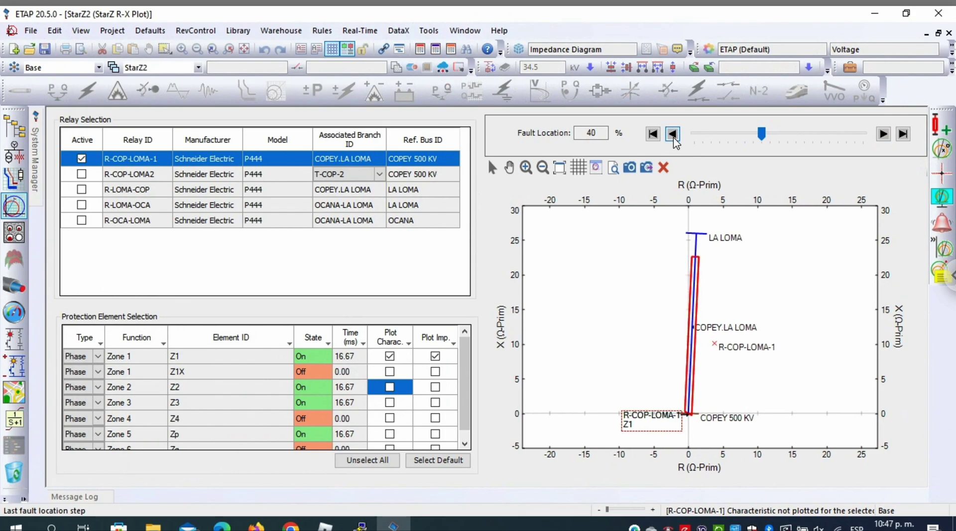
{"action": "left_click", "coordinate": [673, 138]}
{"action": "left_click", "coordinate": [673, 139]}
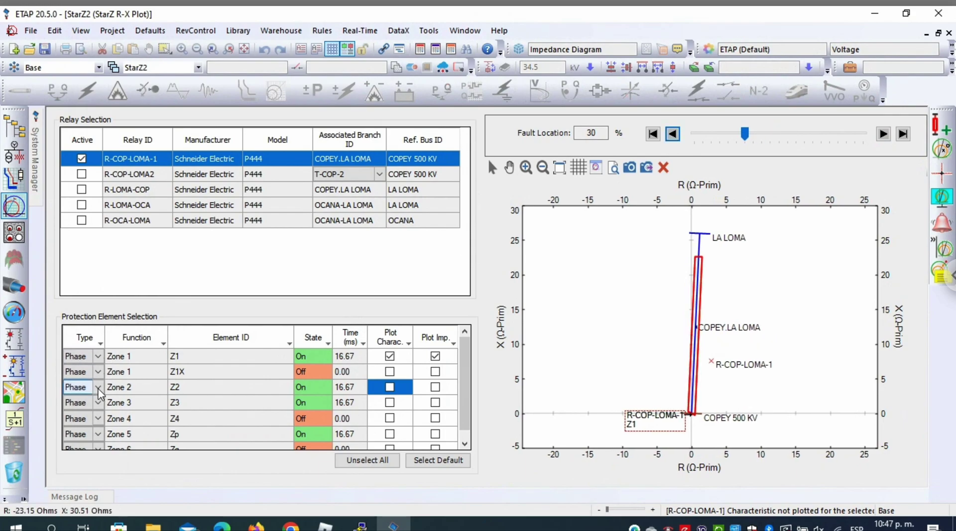
Step: Change the protection element type of R-COP-LOMA-1's Z1, Z2, Z3 and Z4 to Ground, leaving Z1X as Phase
{"action": "left_click", "coordinate": [98, 357]}
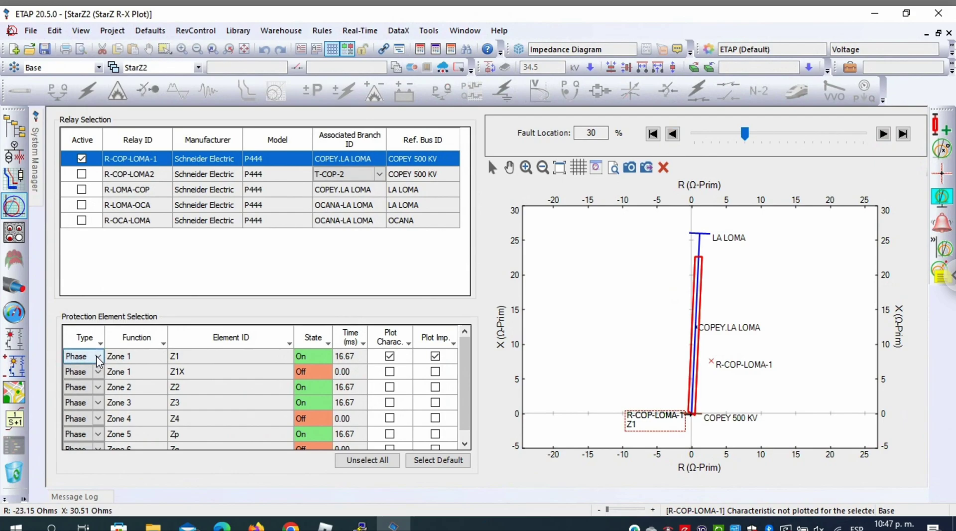
{"action": "left_click", "coordinate": [98, 357]}
{"action": "left_click", "coordinate": [85, 378]}
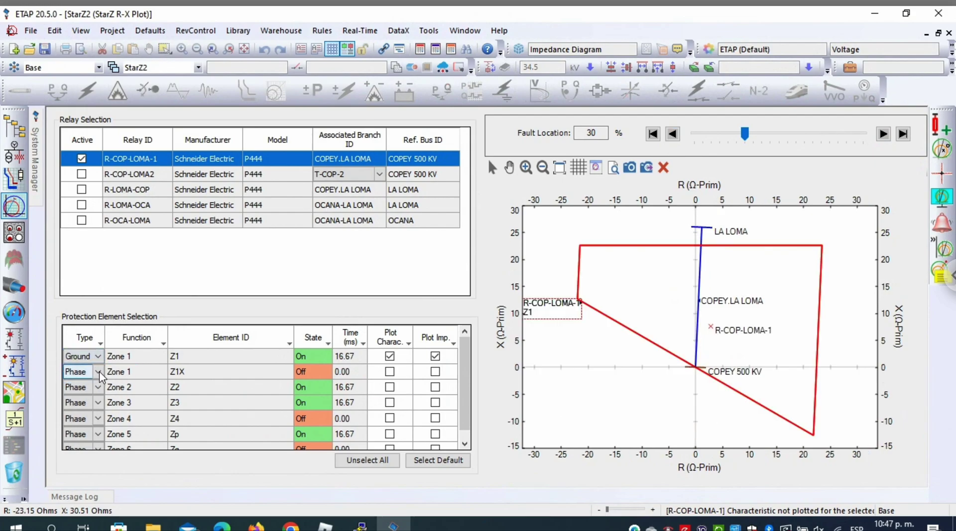
{"action": "left_click", "coordinate": [98, 372]}
{"action": "left_click", "coordinate": [99, 373]}
{"action": "left_click", "coordinate": [100, 384]}
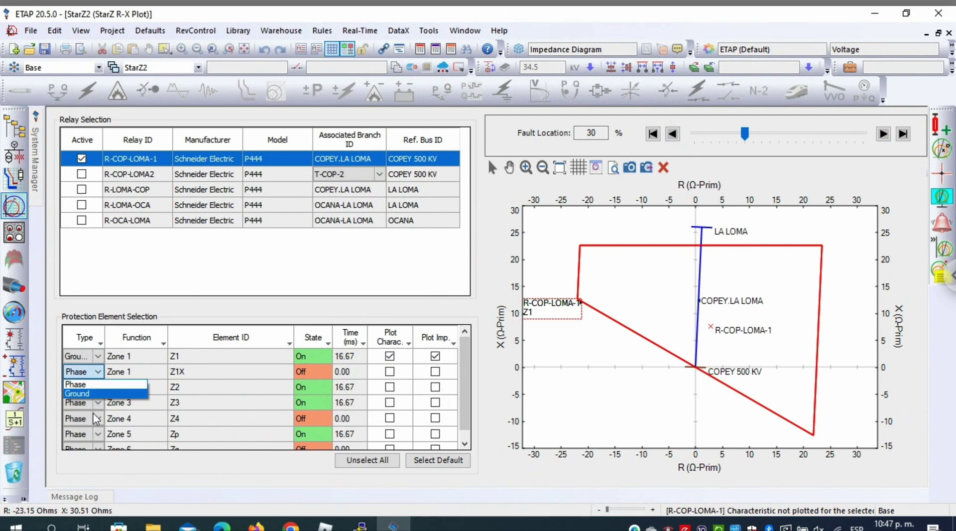
{"action": "left_click", "coordinate": [96, 393]}
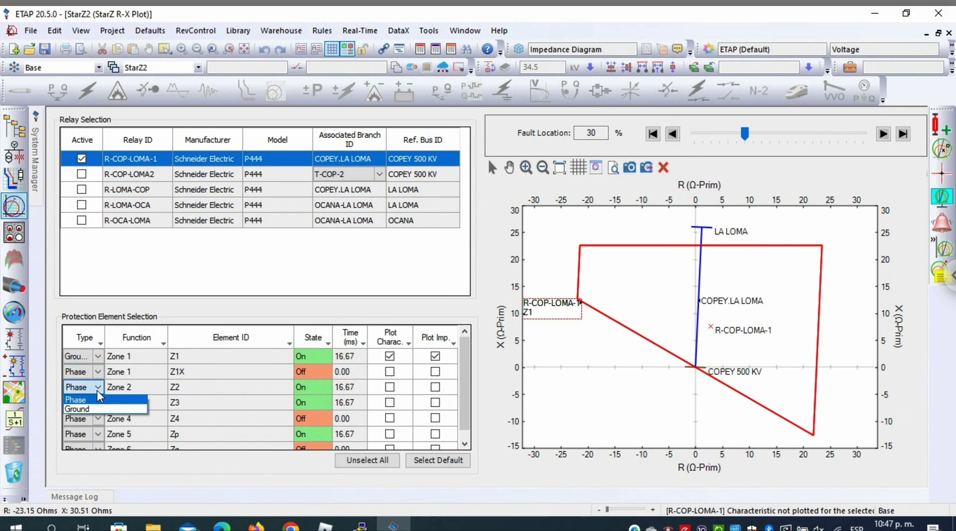
{"action": "left_click", "coordinate": [101, 408]}
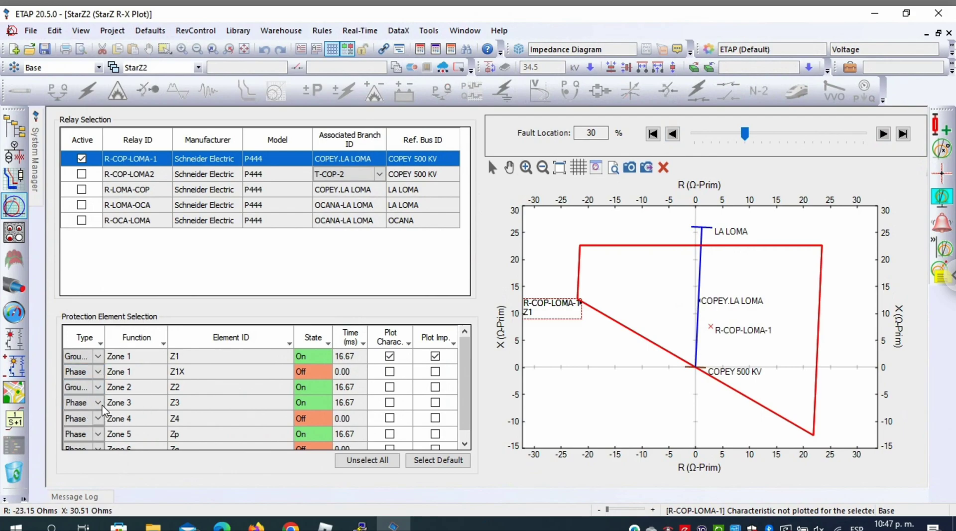
{"action": "left_click", "coordinate": [100, 403]}
{"action": "left_click", "coordinate": [91, 427]}
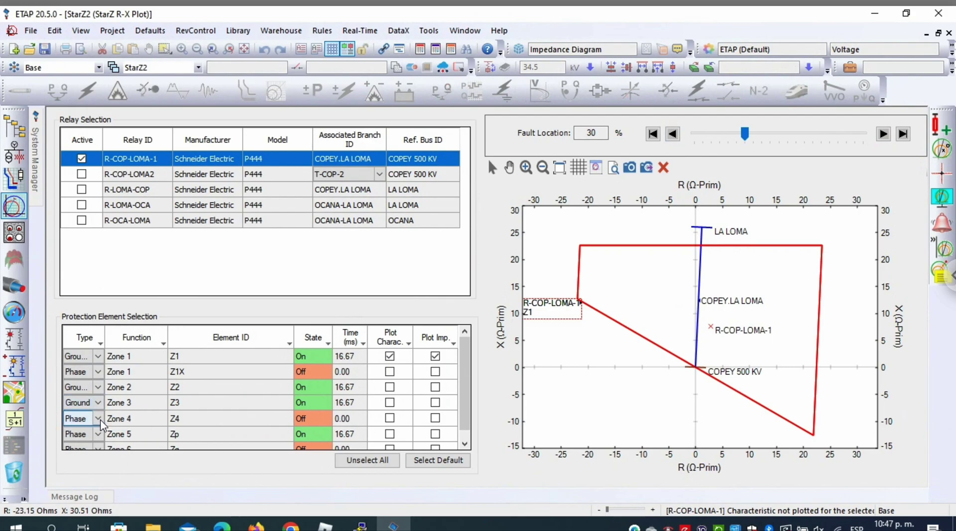
{"action": "left_click", "coordinate": [96, 418]}
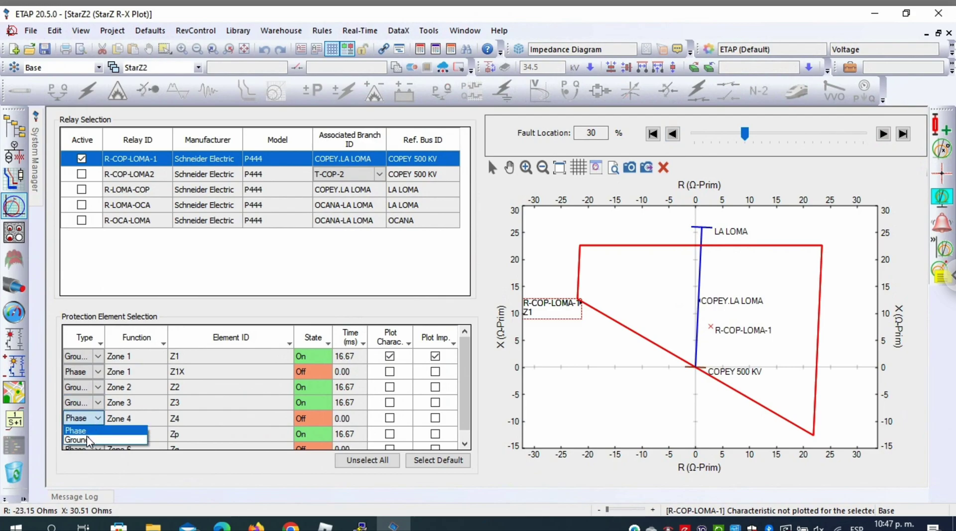
{"action": "left_click", "coordinate": [87, 439]}
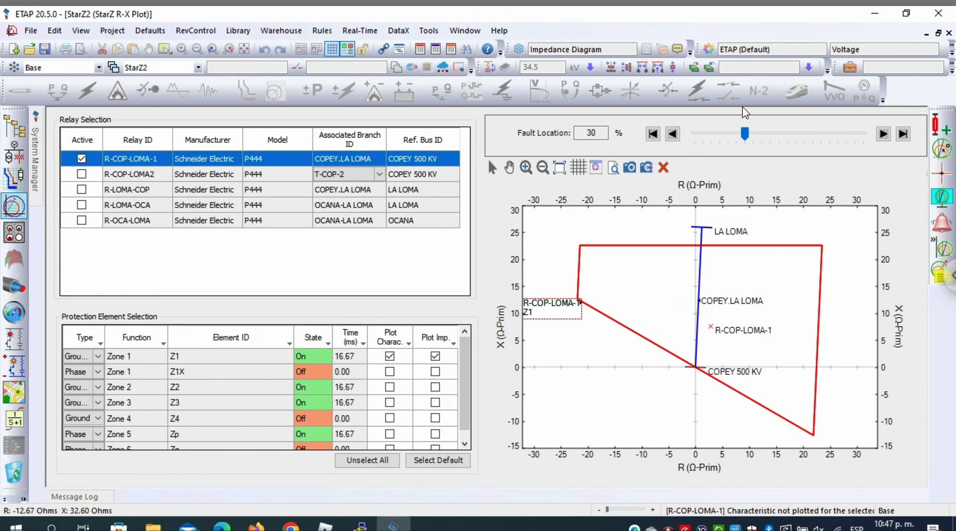
Step: Advance the fault location to 90%, following the seen impedance against the ground Z1 characteristic
{"action": "left_click", "coordinate": [883, 134]}
{"action": "left_click", "coordinate": [884, 134]}
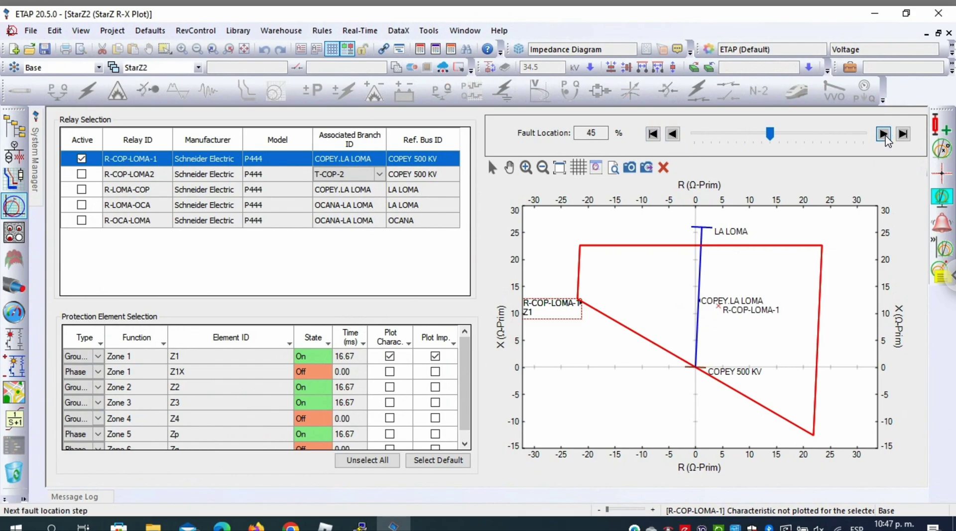
{"action": "left_click", "coordinate": [883, 134]}
{"action": "left_click", "coordinate": [883, 133]}
{"action": "left_click", "coordinate": [883, 133]}
{"action": "left_click", "coordinate": [884, 134]}
{"action": "left_click", "coordinate": [883, 133]}
{"action": "left_click", "coordinate": [884, 133]}
{"action": "left_click", "coordinate": [883, 133]}
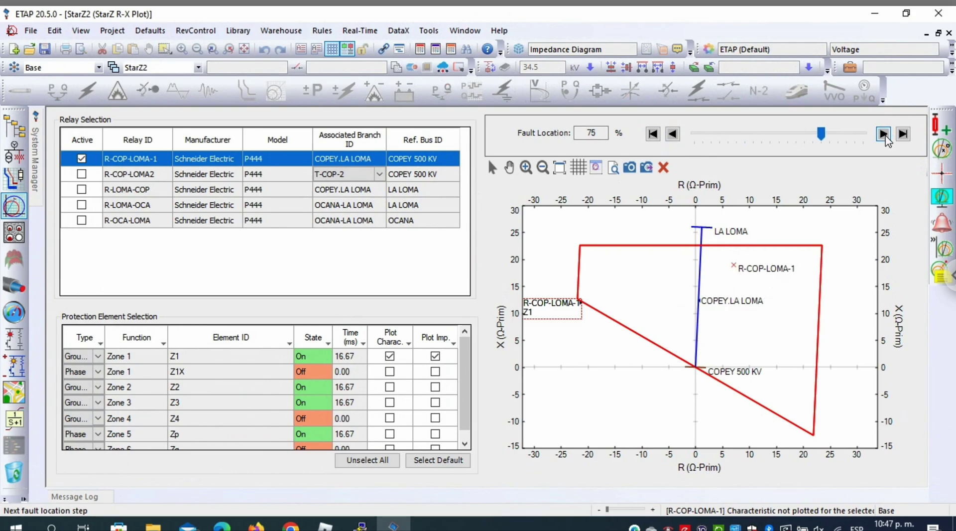
{"action": "left_click", "coordinate": [884, 134]}
{"action": "left_click", "coordinate": [883, 134]}
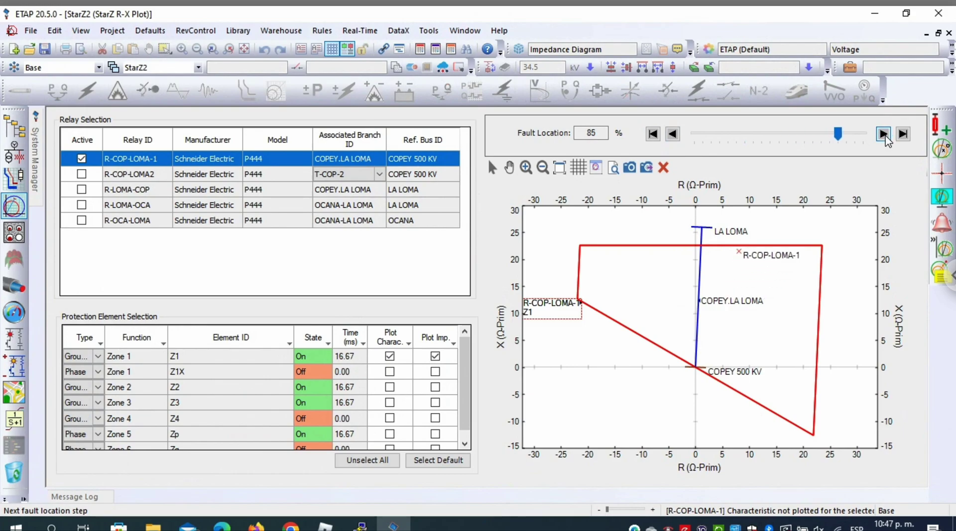
{"action": "left_click", "coordinate": [883, 134]}
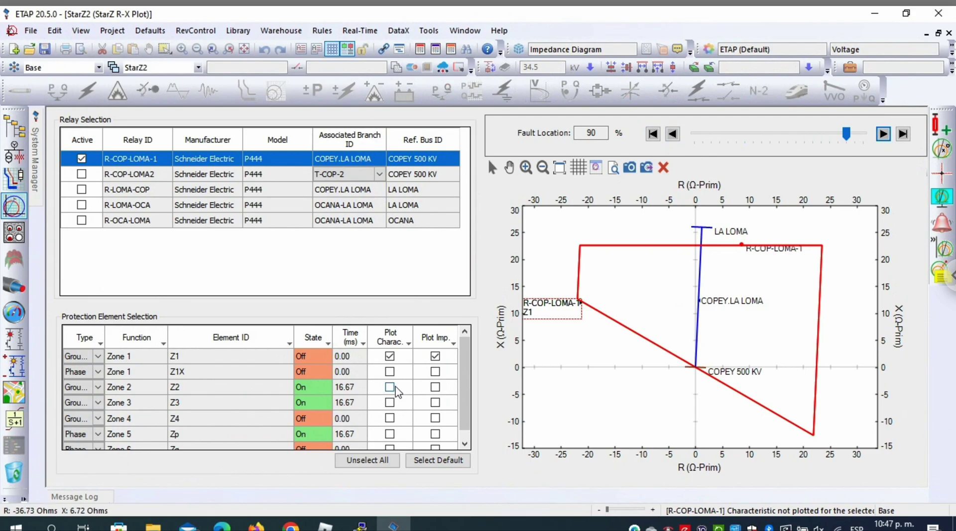
Step: Add the ground Z2 and Z3 characteristics to the R-X plot and advance the fault location to 100%
{"action": "left_click", "coordinate": [390, 388]}
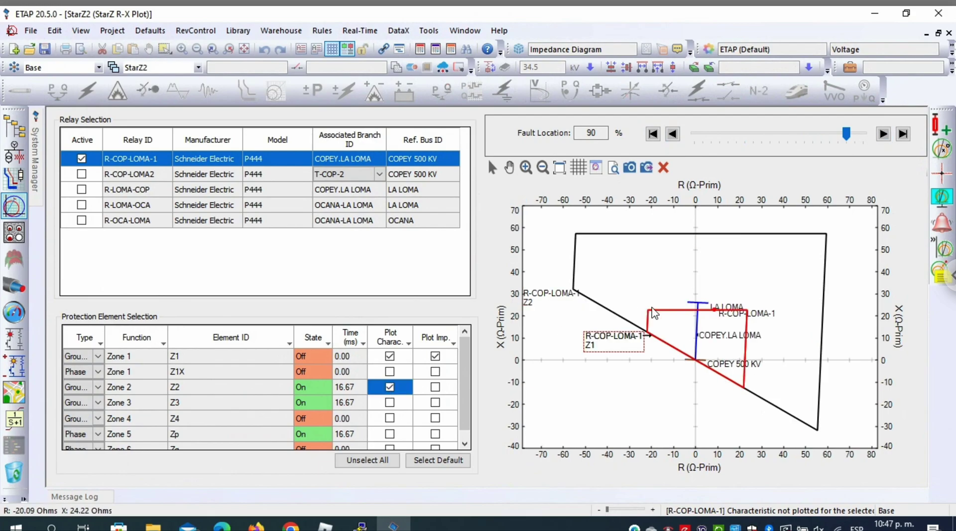
{"action": "left_click", "coordinate": [883, 134]}
{"action": "left_click", "coordinate": [883, 134]}
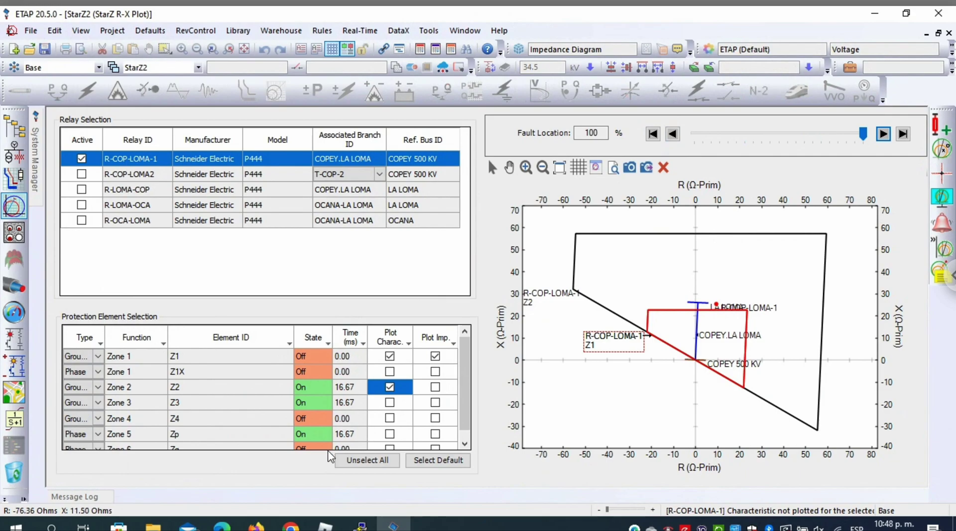
{"action": "left_click", "coordinate": [390, 403]}
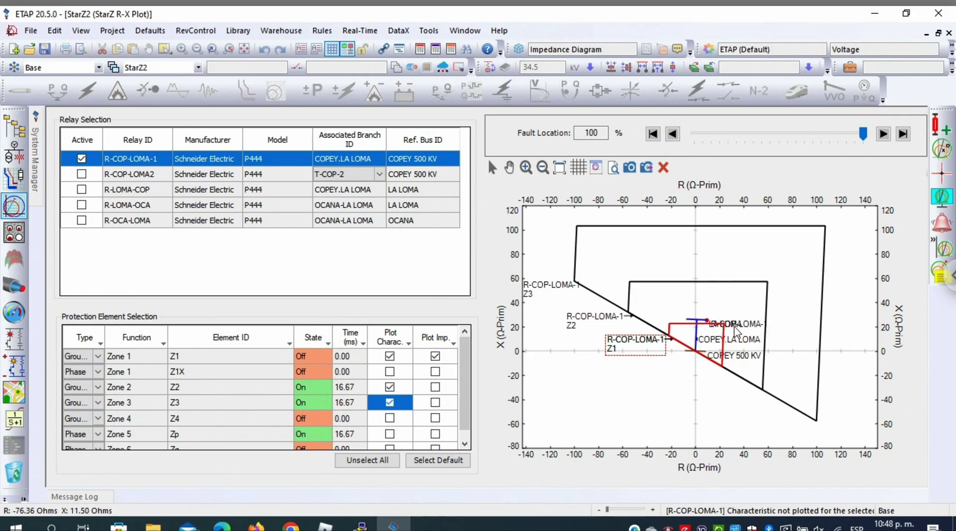
Step: Move the fault location back to 0%, following the impedance seen by R-COP-LOMA-1 against its ground zones
{"action": "left_click", "coordinate": [672, 133]}
{"action": "left_click", "coordinate": [672, 133]}
{"action": "left_click", "coordinate": [669, 135]}
{"action": "left_click", "coordinate": [669, 135]}
{"action": "left_click", "coordinate": [668, 135]}
{"action": "left_click", "coordinate": [669, 135]}
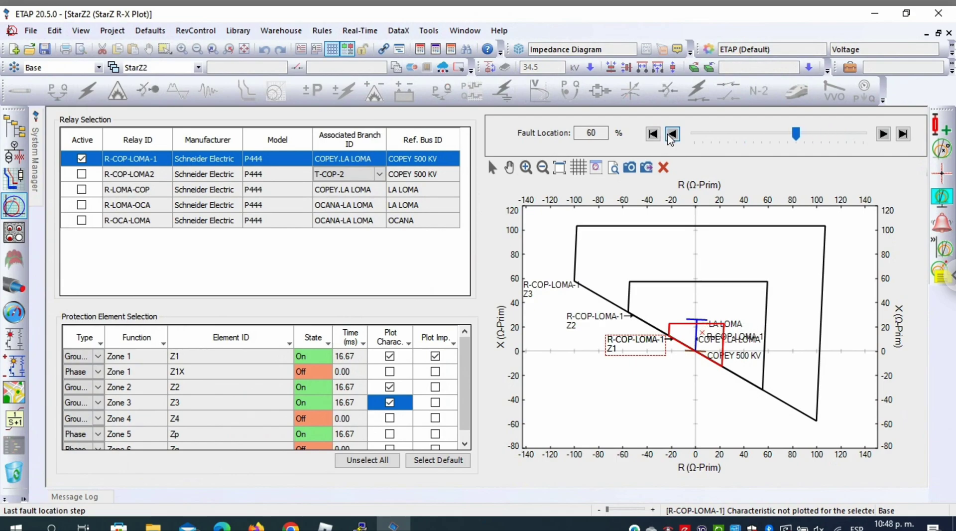
{"action": "left_click", "coordinate": [669, 135]}
{"action": "left_click", "coordinate": [669, 134]}
{"action": "left_click", "coordinate": [669, 135]}
{"action": "left_click", "coordinate": [668, 135]}
{"action": "left_click", "coordinate": [669, 135]}
{"action": "left_click", "coordinate": [669, 135]}
{"action": "left_click", "coordinate": [669, 135]}
{"action": "left_click", "coordinate": [669, 135]}
{"action": "left_click", "coordinate": [669, 135]}
{"action": "left_click", "coordinate": [669, 135]}
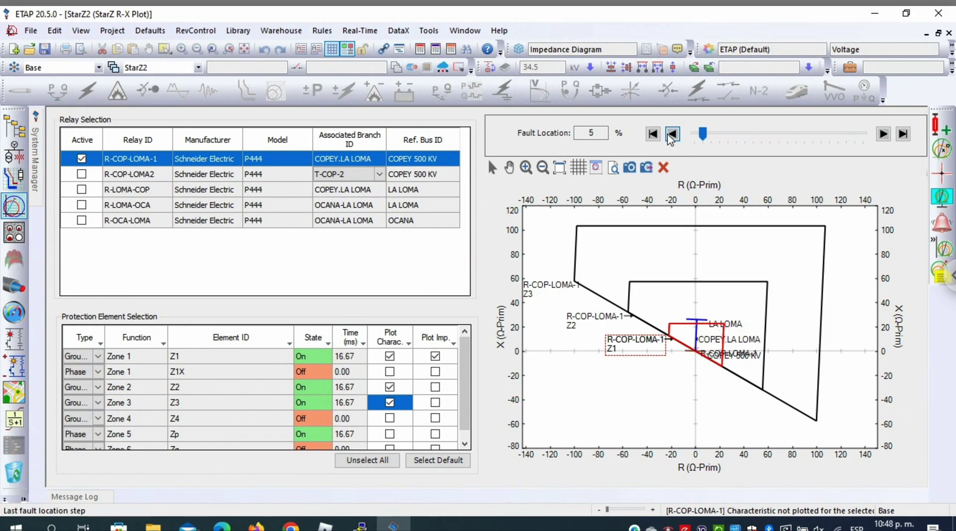
{"action": "left_click", "coordinate": [669, 135]}
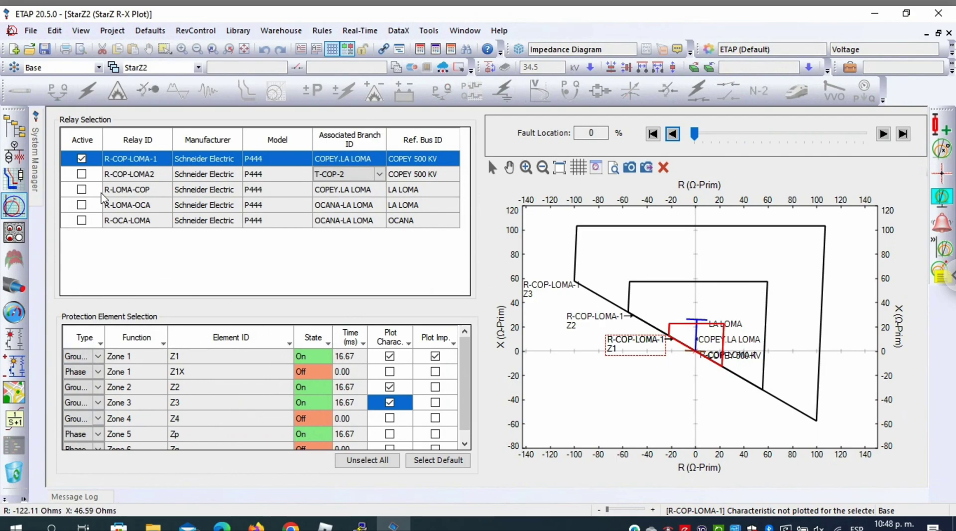
Step: Deactivate relay R-COP-LOMA-1 and remove the COPEY.LA LOMA branch with its buses from the R-X plot
{"action": "left_click", "coordinate": [82, 158]}
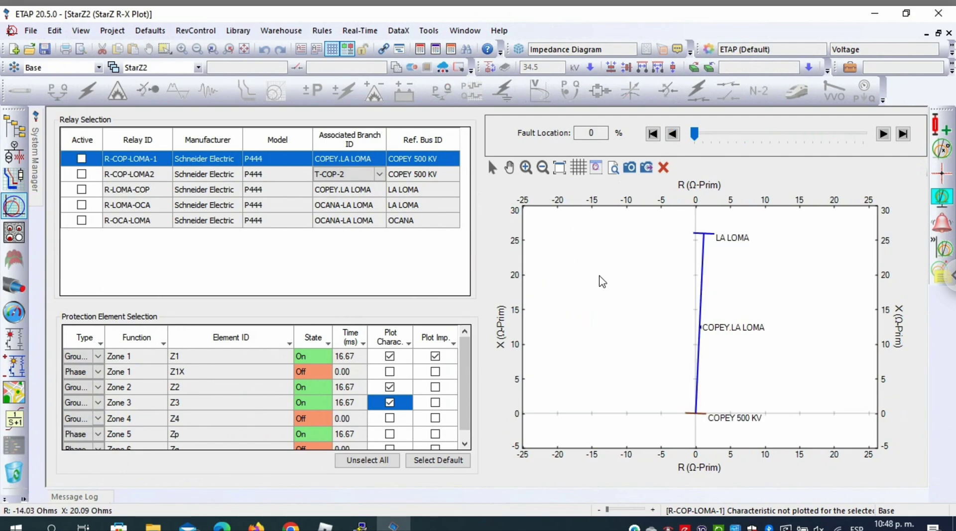
{"action": "left_click", "coordinate": [702, 296]}
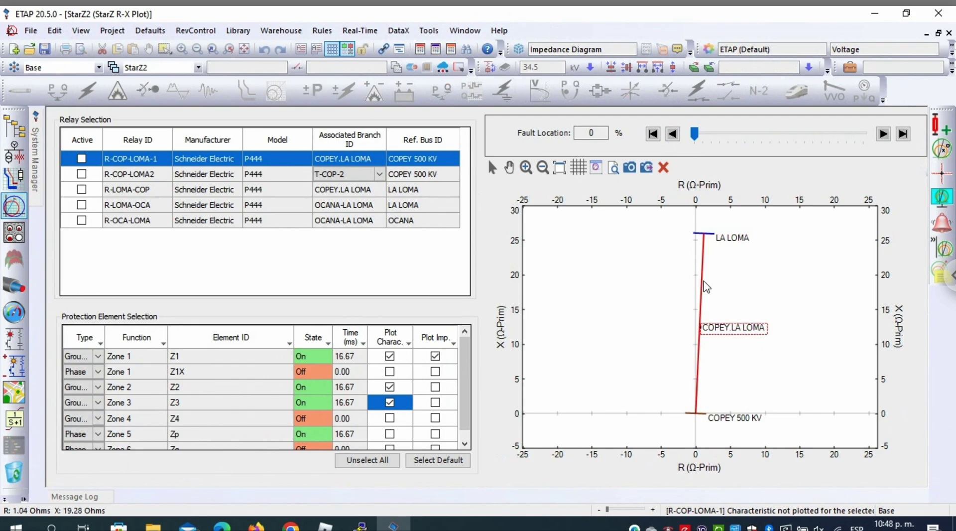
{"action": "key", "text": "Delete"}
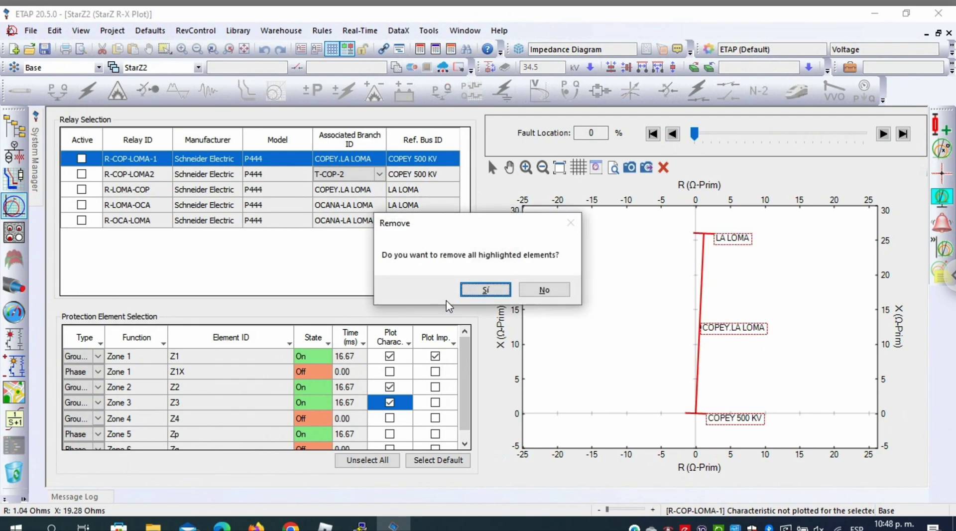
{"action": "left_click", "coordinate": [472, 291]}
Step: Add the transmission line SOGAMOSO-PRIMAVERA to the R-X plot with PRIMAVERA 500 as reference bus and Forward plotting direction
{"action": "left_click", "coordinate": [939, 131]}
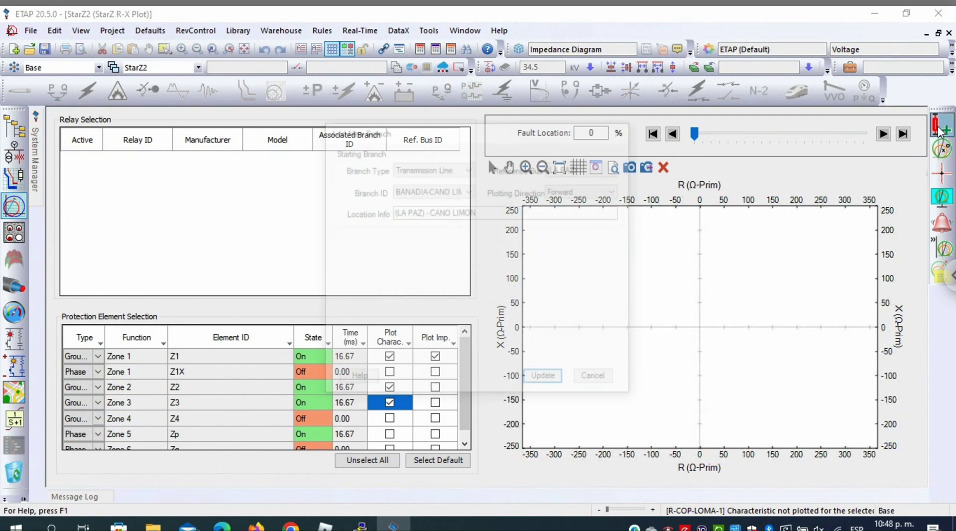
{"action": "left_click", "coordinate": [469, 190]}
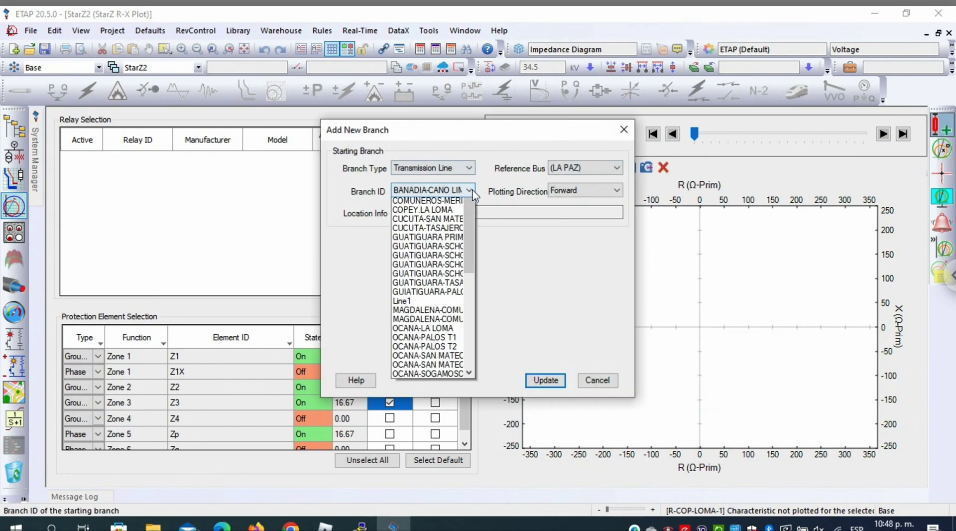
{"action": "left_click_drag", "start_coordinate": [468, 262], "coordinate": [464, 369]}
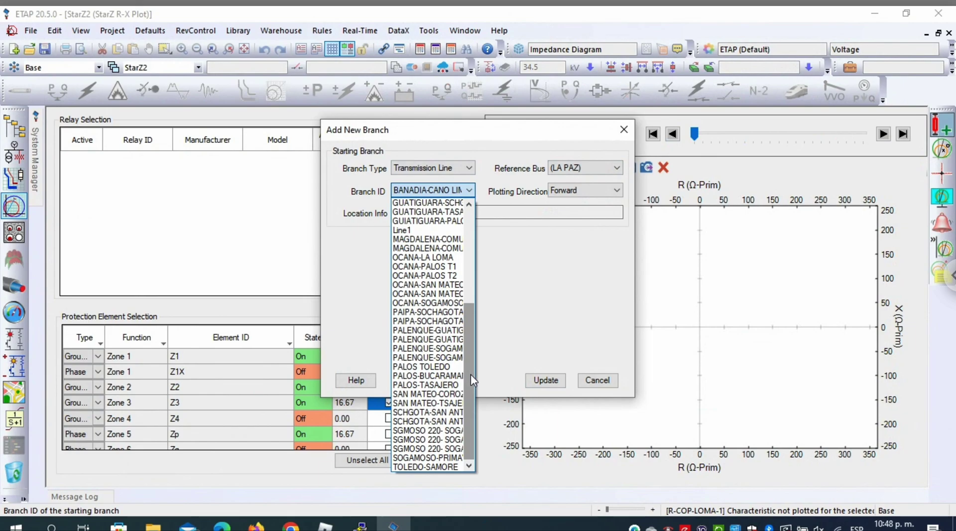
{"action": "left_click", "coordinate": [445, 457]}
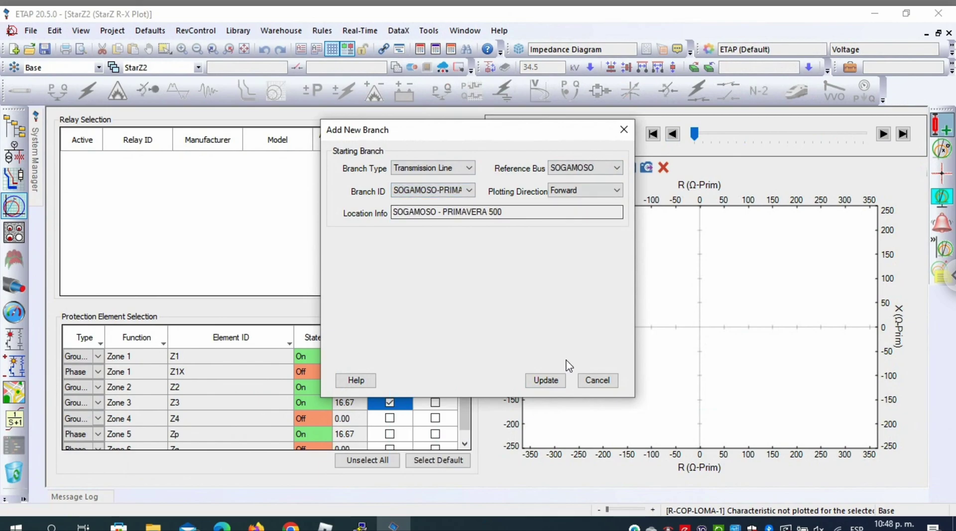
{"action": "left_click", "coordinate": [557, 380]}
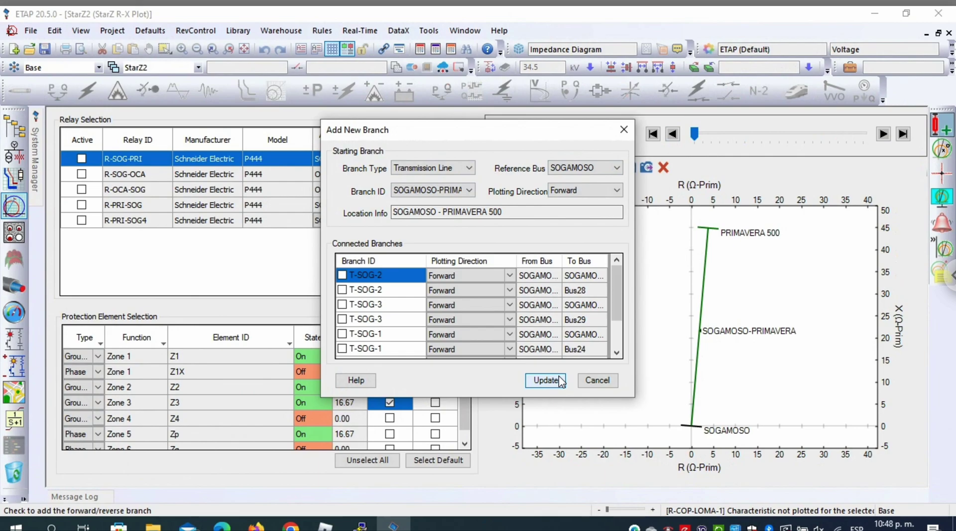
{"action": "left_click", "coordinate": [617, 167]}
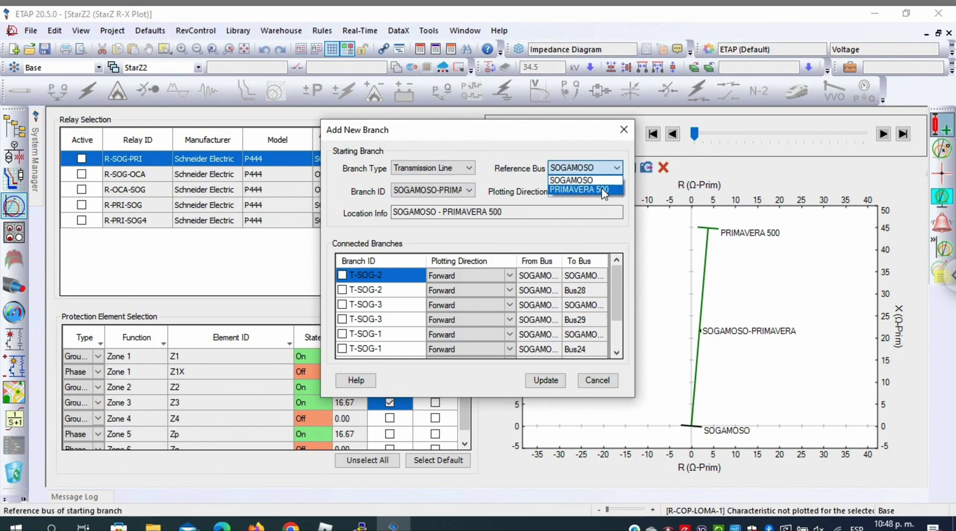
{"action": "left_click", "coordinate": [604, 190]}
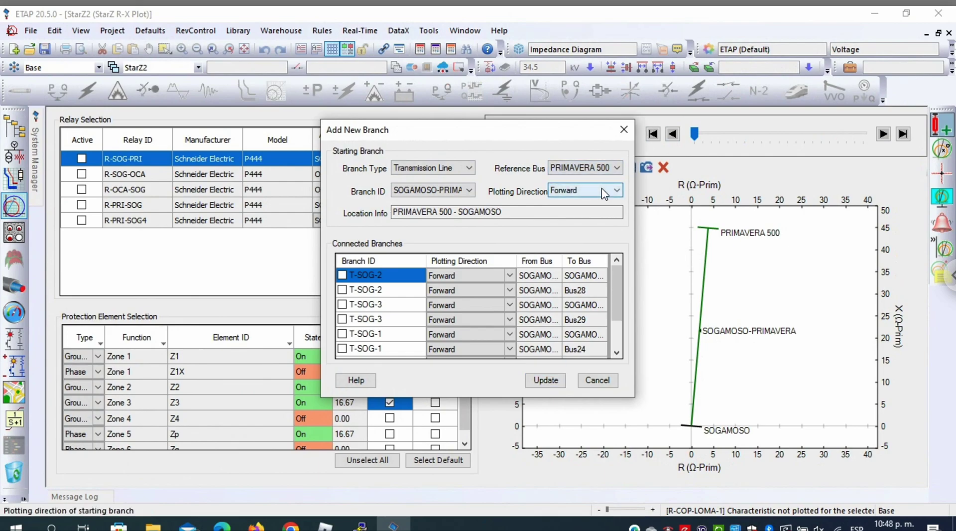
{"action": "left_click", "coordinate": [546, 380]}
{"action": "left_click", "coordinate": [592, 384]}
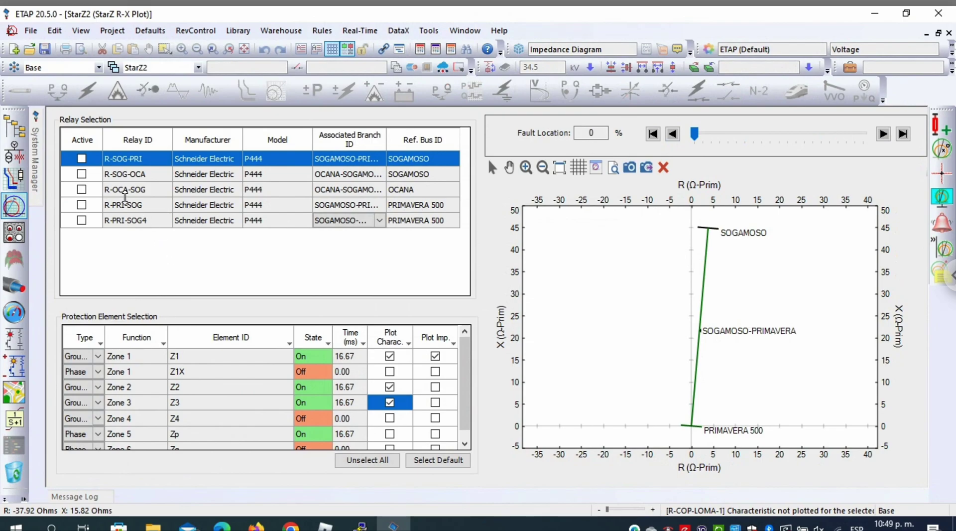
Step: Activate relay R-PRI-SOG and plot its phase Z1, Z2, Z3 and Z4 characteristics
{"action": "left_click", "coordinate": [82, 205]}
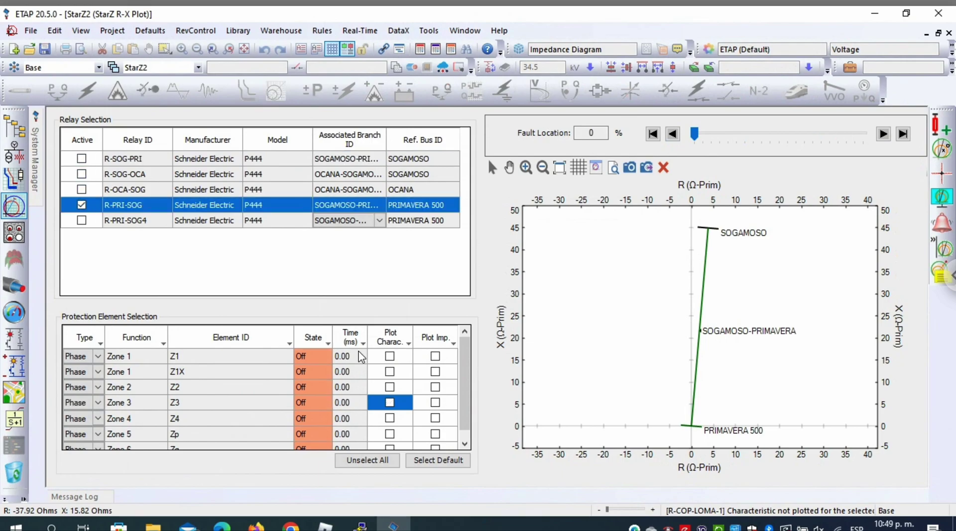
{"action": "left_click", "coordinate": [390, 357]}
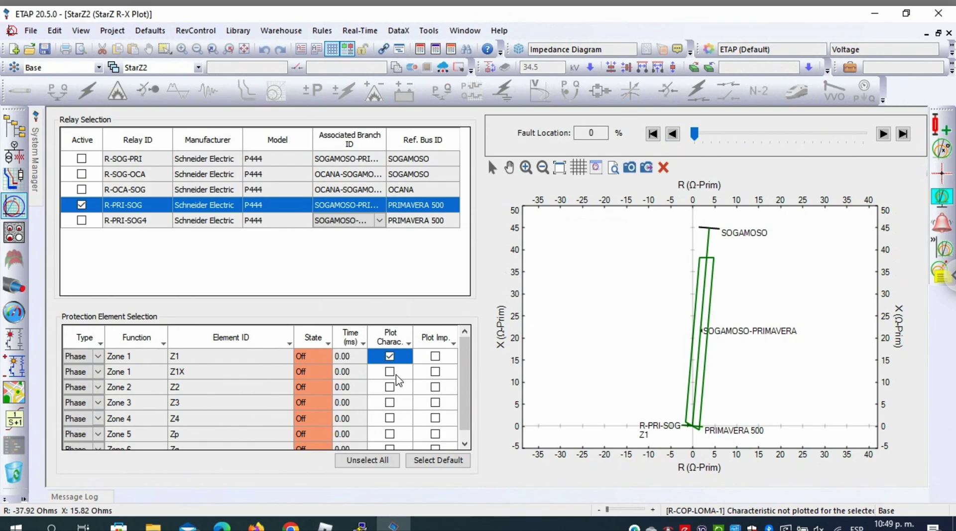
{"action": "left_click", "coordinate": [390, 372]}
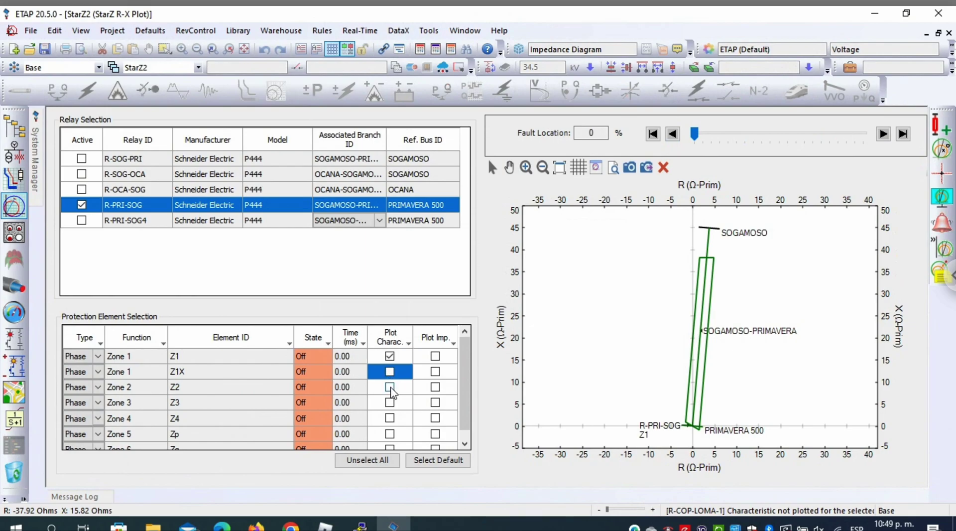
{"action": "left_click", "coordinate": [391, 388]}
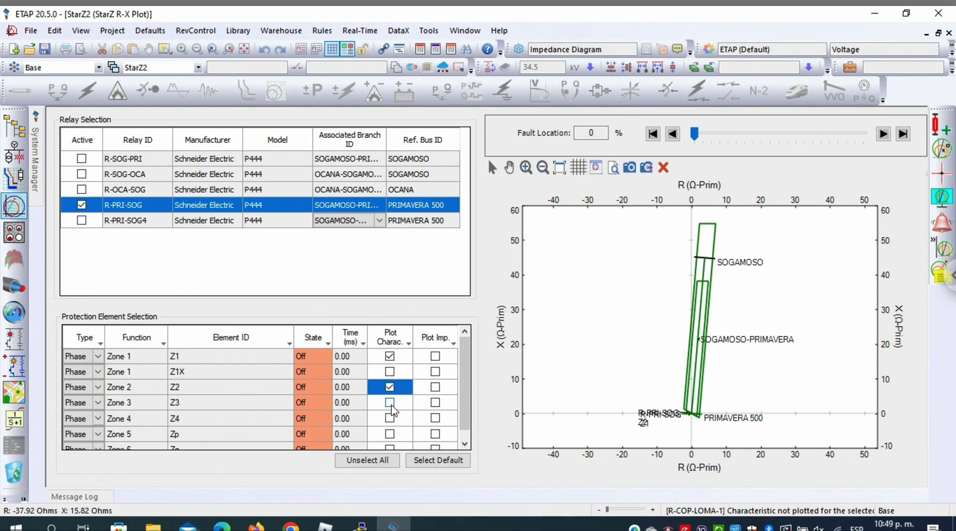
{"action": "left_click", "coordinate": [390, 403]}
{"action": "left_click", "coordinate": [390, 418]}
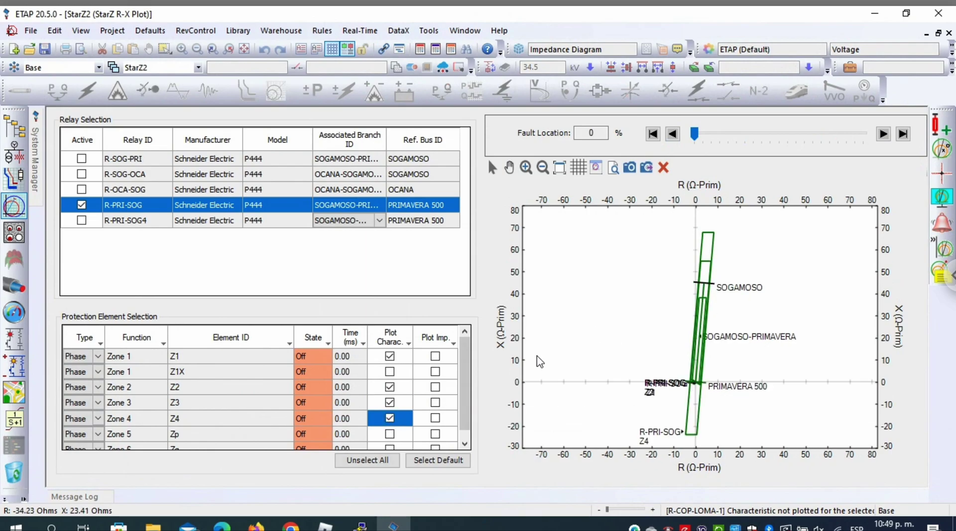
Step: Add the OCANA-SOGAMOSO branch to the R-X plot from the SOGAMOSO bus
{"action": "left_click", "coordinate": [710, 288]}
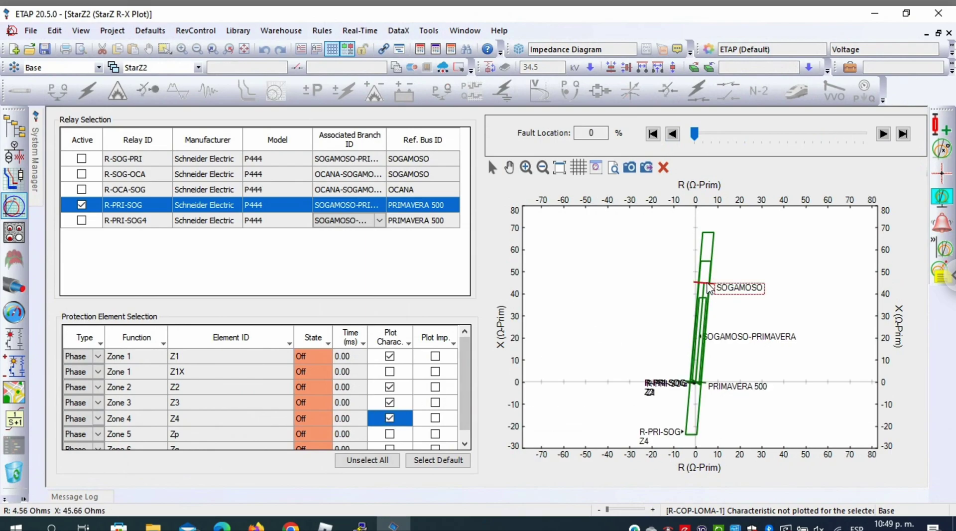
{"action": "right_click", "coordinate": [710, 288]}
{"action": "mouse_move", "coordinate": [761, 318]}
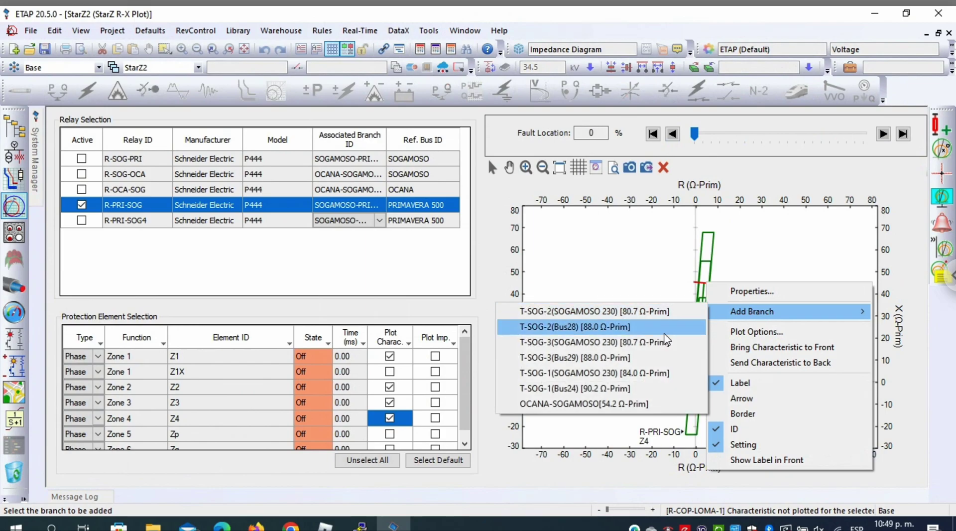
{"action": "left_click", "coordinate": [663, 403]}
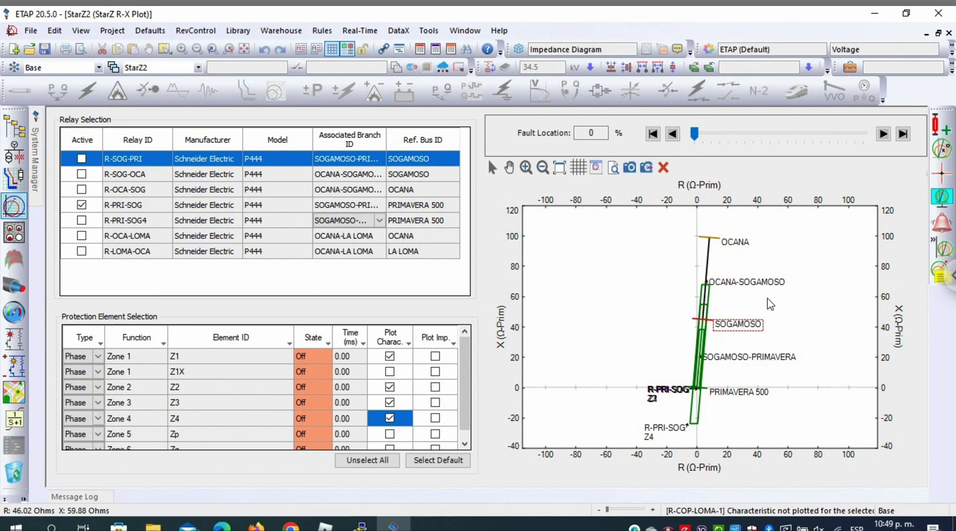
Step: Return to the STN-NORDESTE one-line diagram in edit mode and select the SOGAMOSO 230 bus below the T-SOG transformers
{"action": "left_click", "coordinate": [14, 151]}
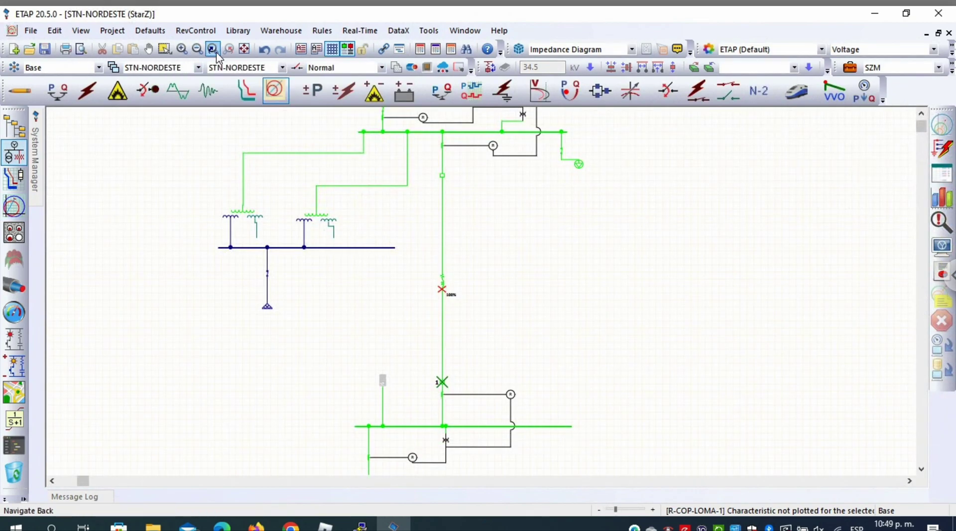
{"action": "left_click", "coordinate": [244, 49]}
{"action": "left_click", "coordinate": [182, 49]}
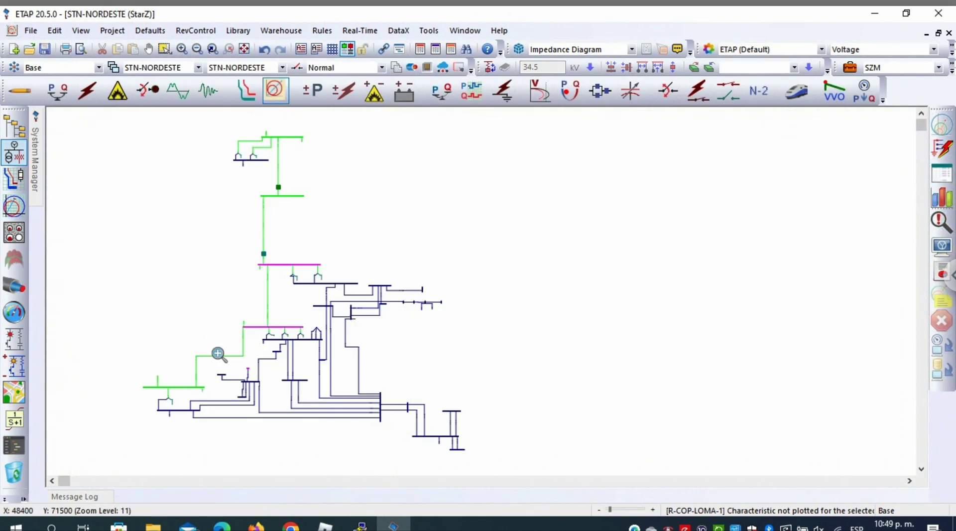
{"action": "left_click", "coordinate": [19, 91]}
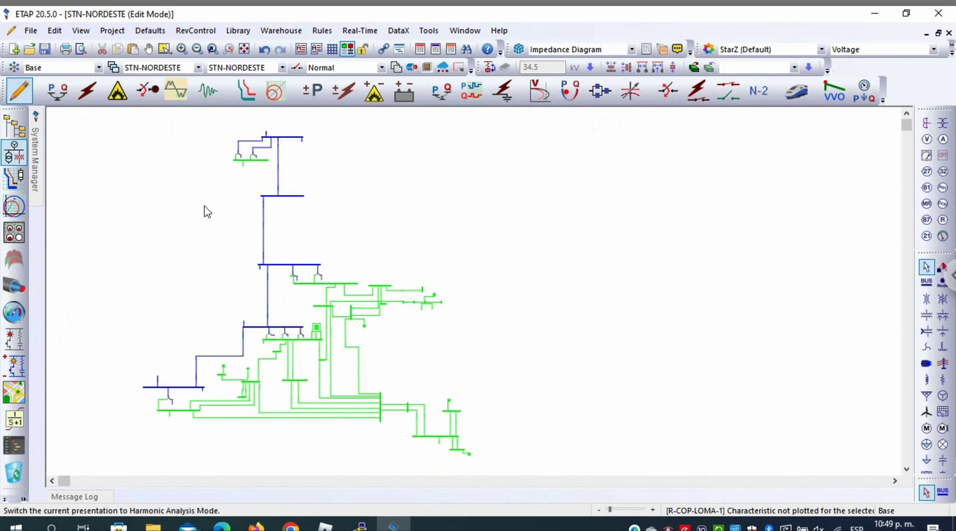
{"action": "left_click", "coordinate": [182, 49]}
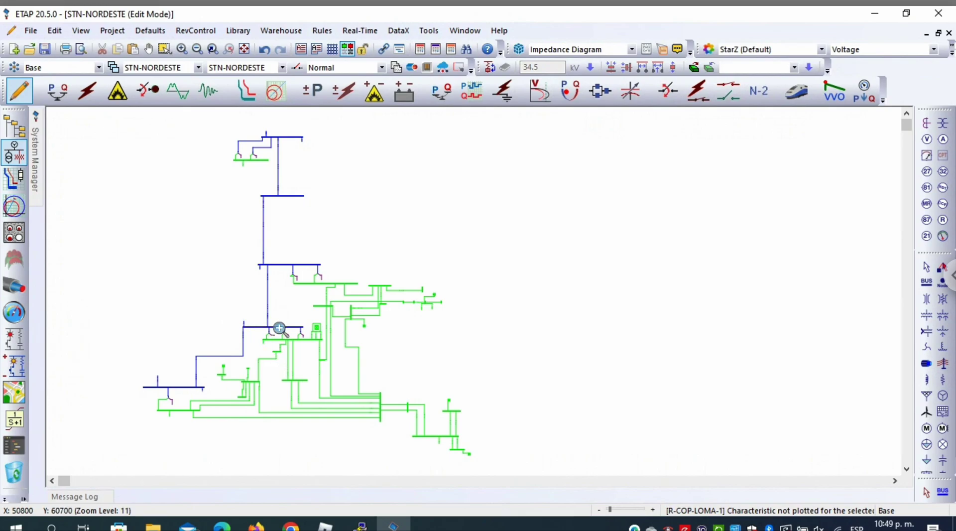
{"action": "left_click", "coordinate": [318, 348]}
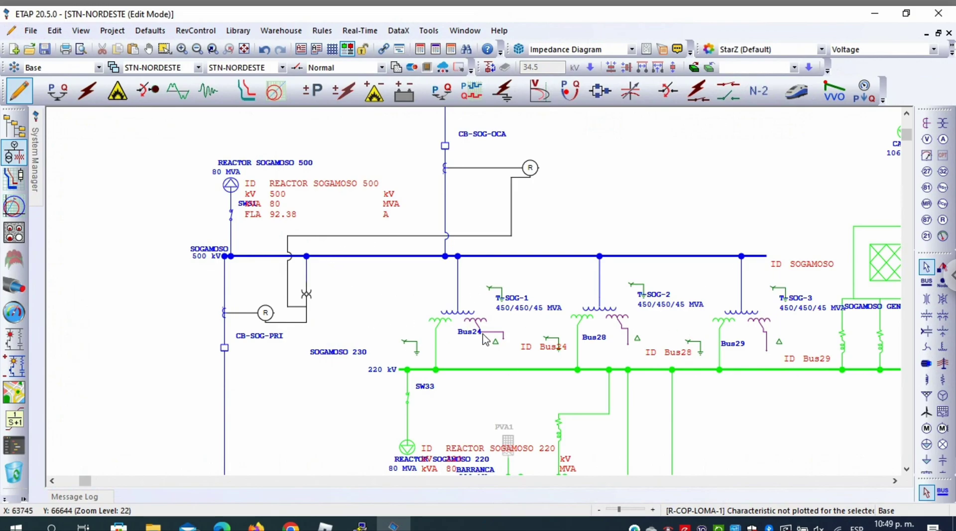
{"action": "scroll", "coordinate": [659, 277], "scroll_direction": "up", "scroll_amount": 3}
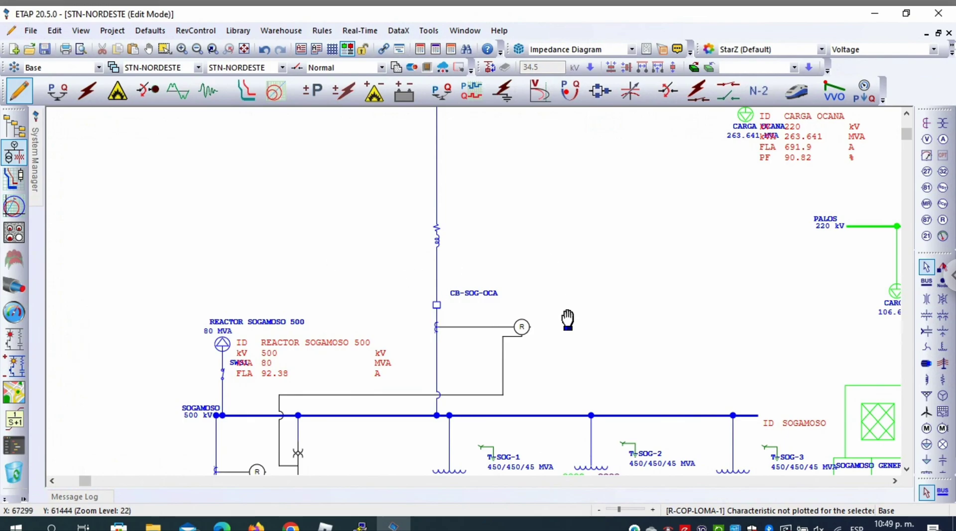
{"action": "left_click_drag", "start_coordinate": [567, 319], "coordinate": [422, 135]}
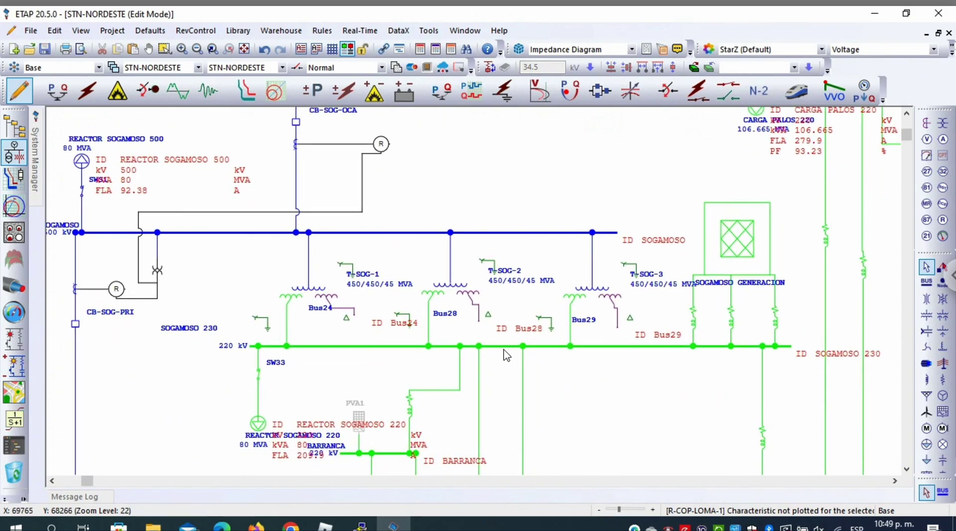
{"action": "left_click", "coordinate": [504, 349]}
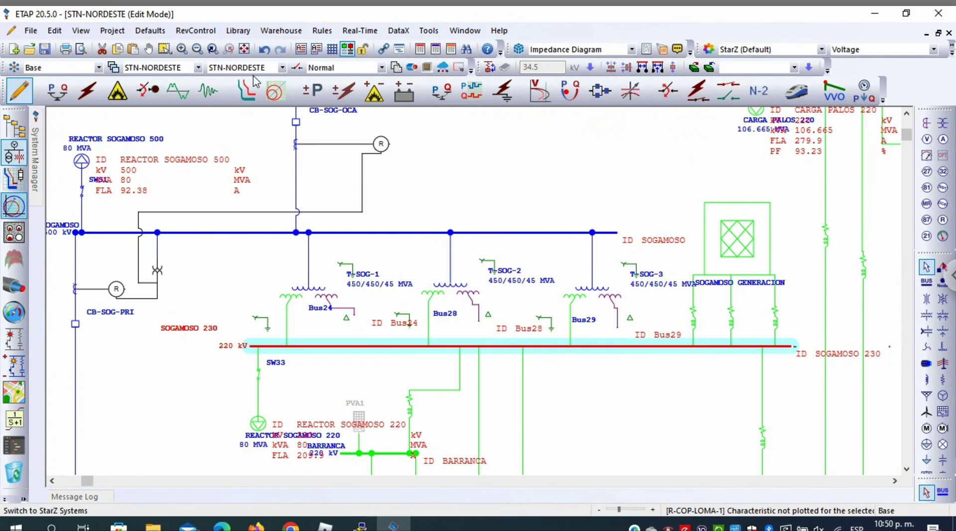
Step: Switch to StarZ mode, set study case SZM to a Single Fault at bus SOGAMOSO 230, and run the study
{"action": "left_click", "coordinate": [14, 204]}
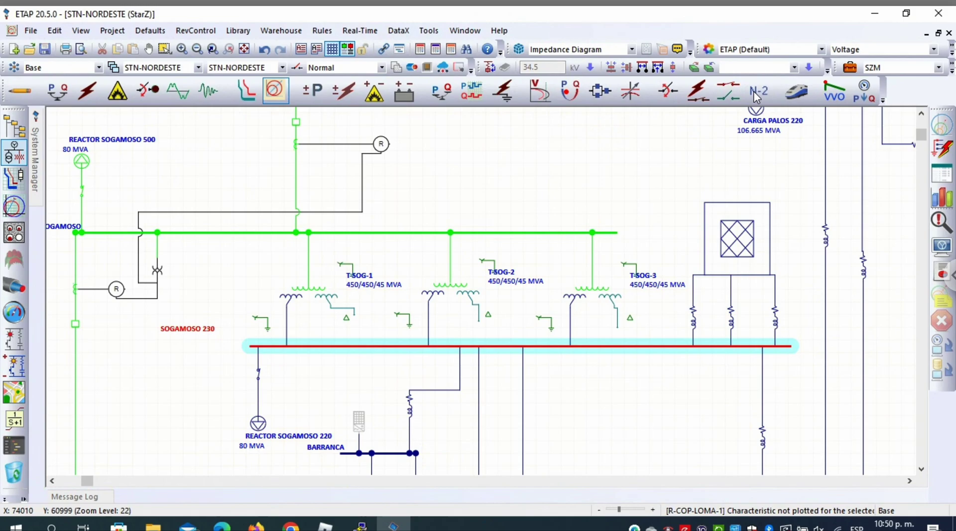
{"action": "left_click", "coordinate": [850, 67]}
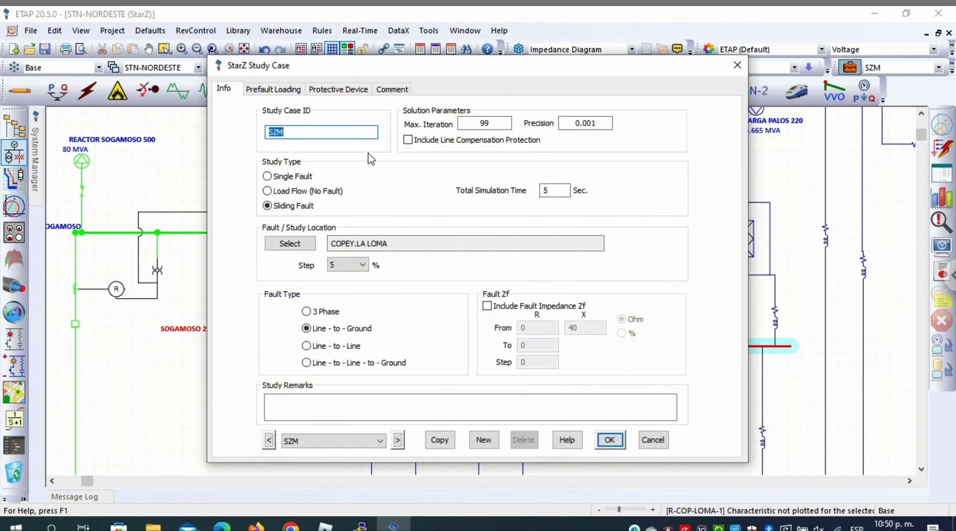
{"action": "left_click", "coordinate": [267, 176]}
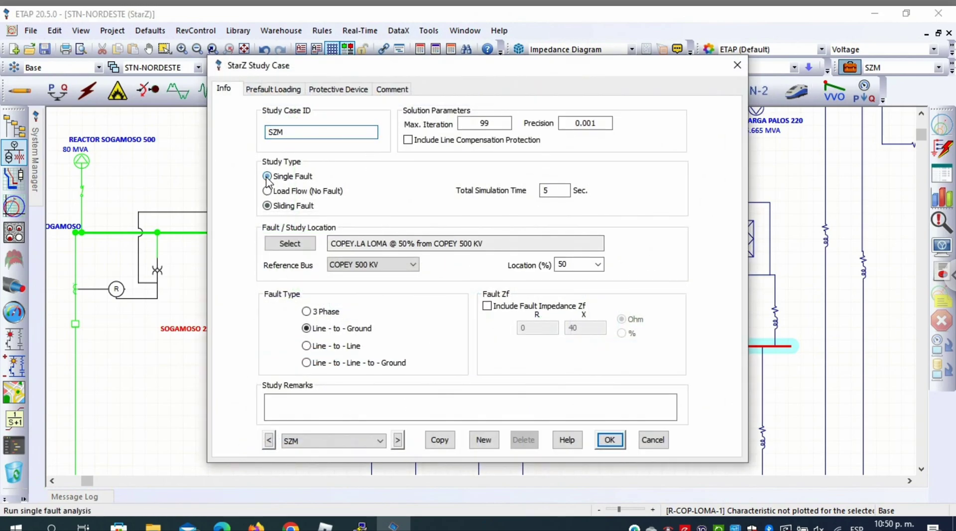
{"action": "left_click", "coordinate": [299, 247]}
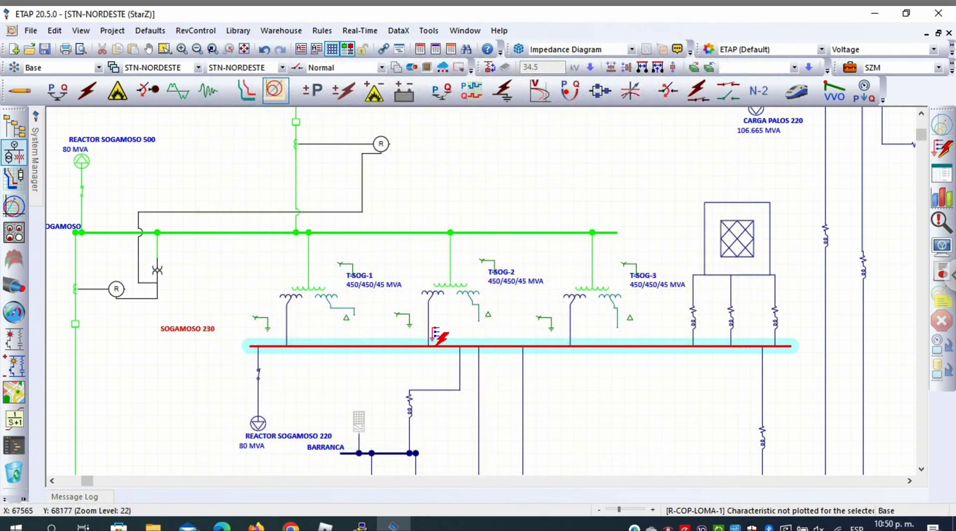
{"action": "left_click", "coordinate": [435, 339]}
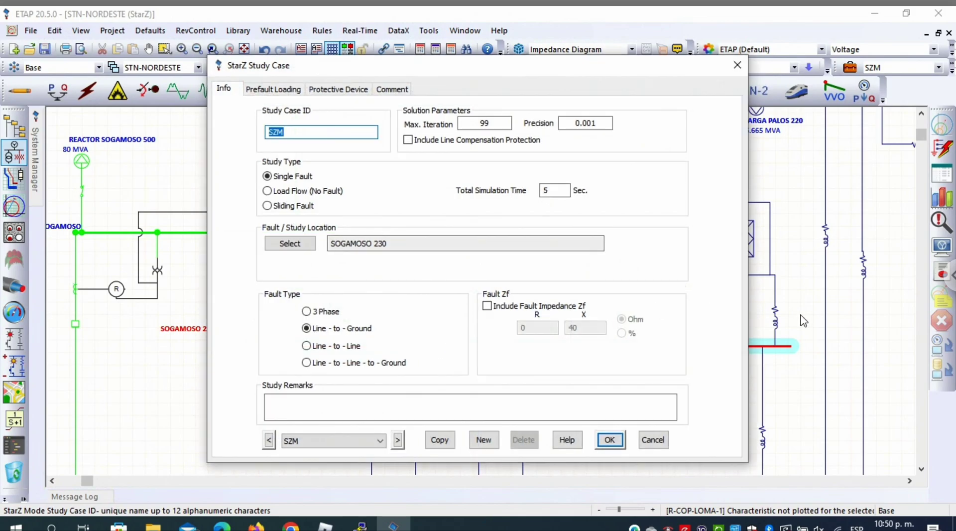
{"action": "left_click", "coordinate": [611, 440]}
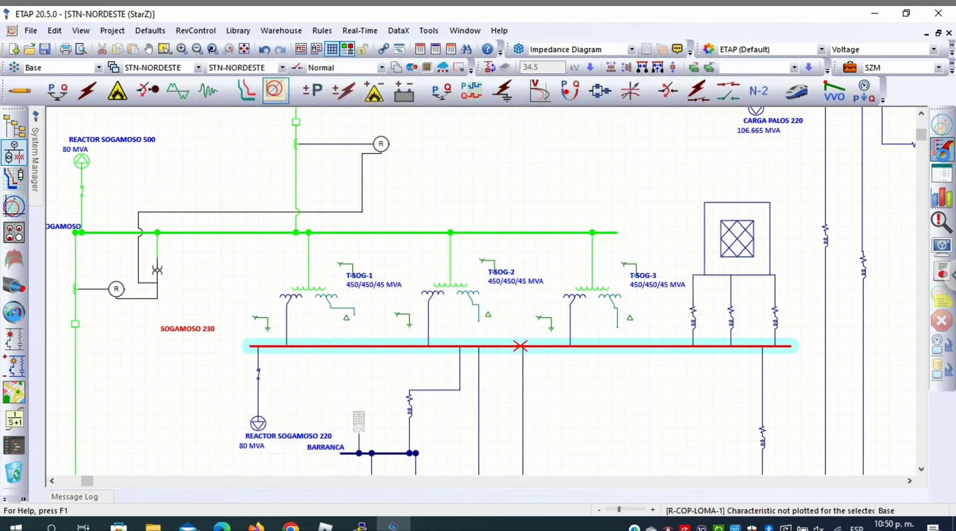
{"action": "left_click", "coordinate": [654, 352]}
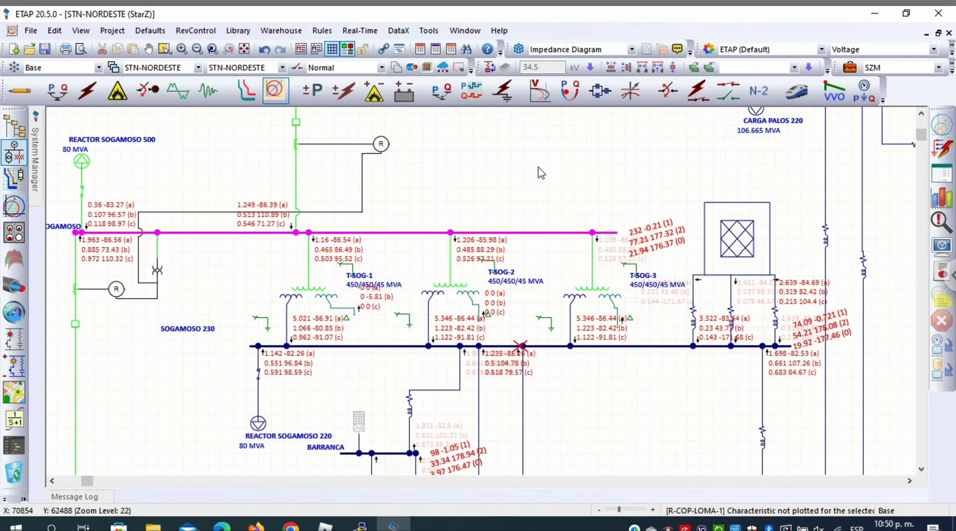
{"action": "left_click", "coordinate": [198, 49]}
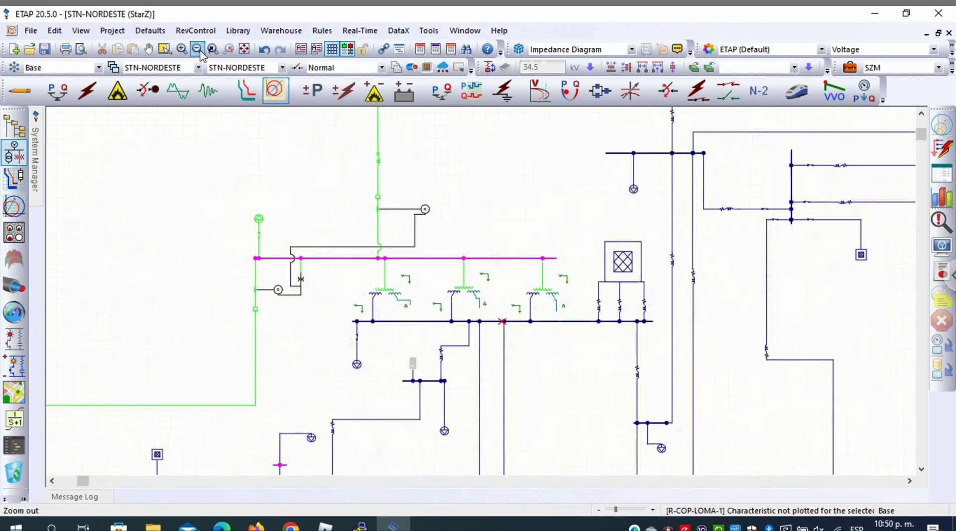
Step: Review which protective devices are active and evaluated in study case SZM
{"action": "left_click", "coordinate": [850, 67]}
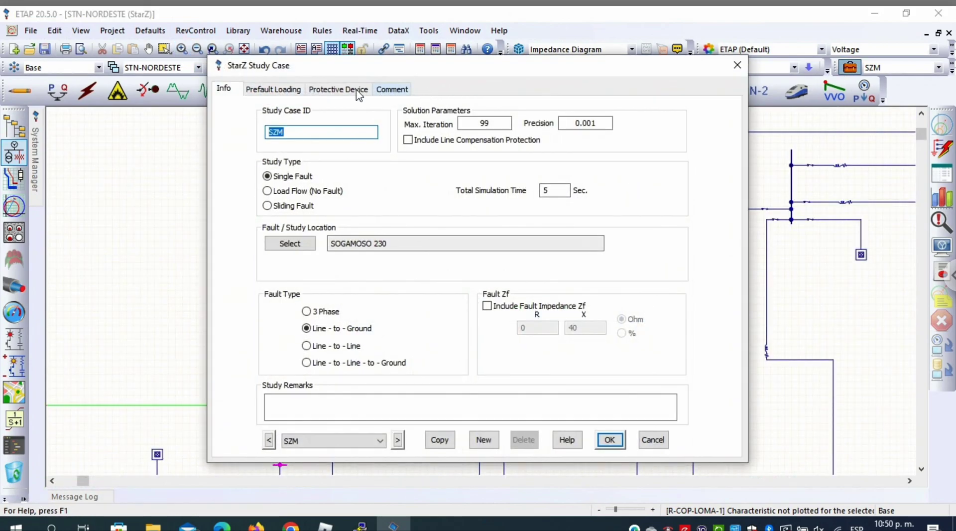
{"action": "left_click", "coordinate": [338, 89]}
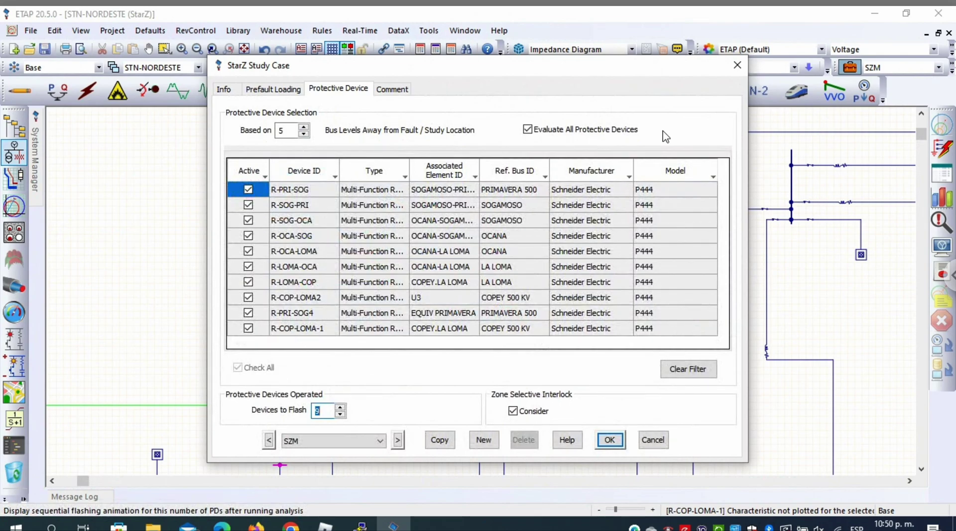
{"action": "left_click", "coordinate": [738, 65]}
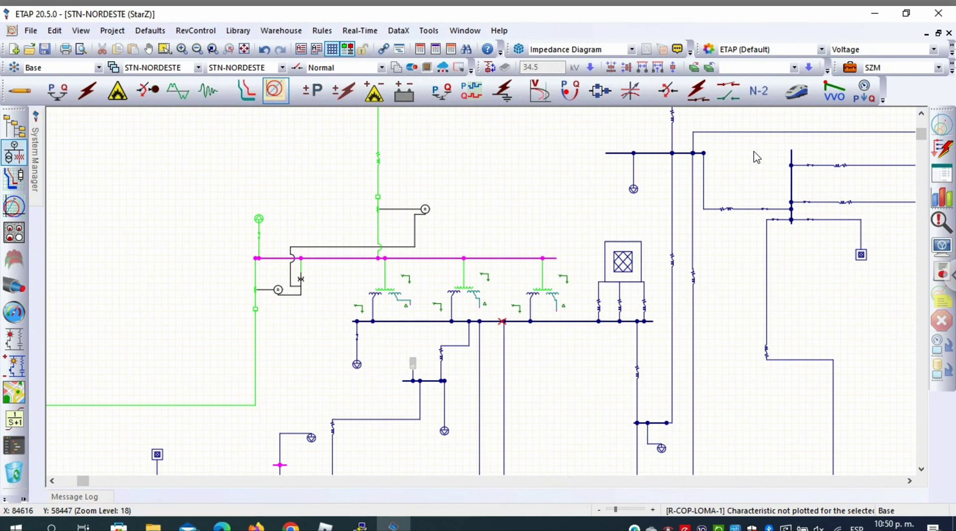
Step: Set the SZM fault location to the connection between T-SOG-2 and SOGAMOSO and run the StarZ study
{"action": "left_click", "coordinate": [850, 67]}
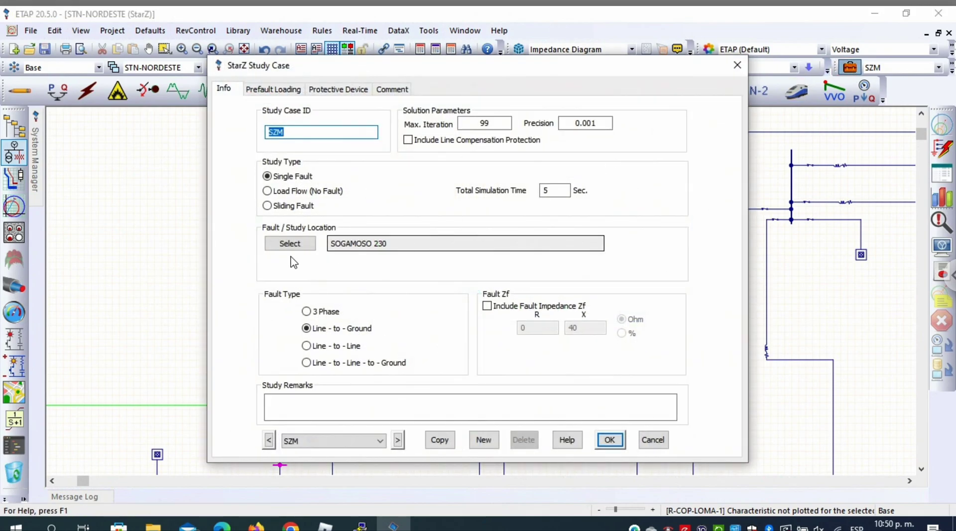
{"action": "left_click", "coordinate": [290, 244]}
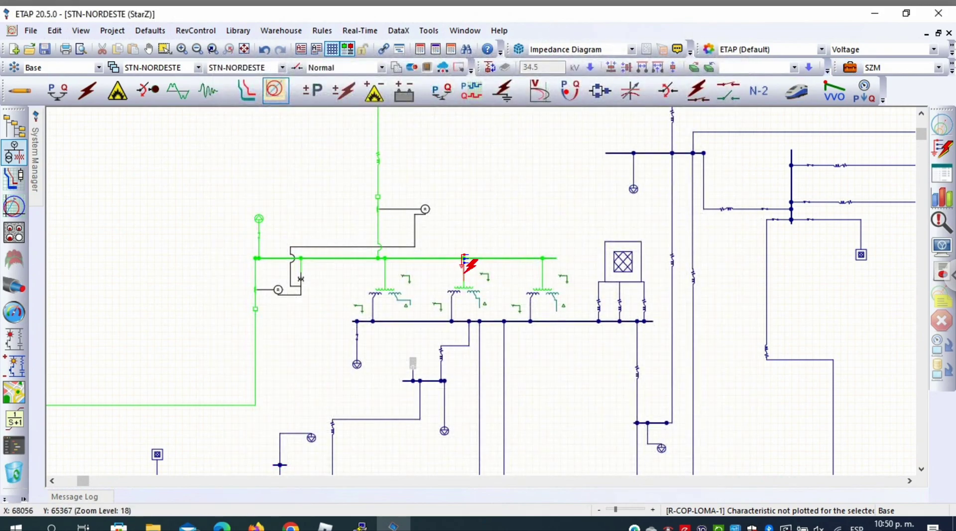
{"action": "left_click", "coordinate": [464, 258]}
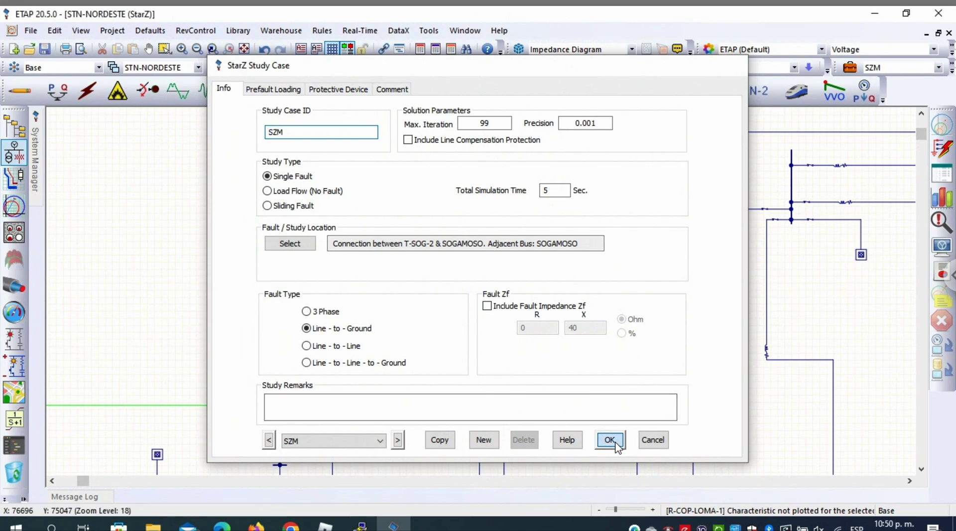
{"action": "left_click", "coordinate": [610, 441]}
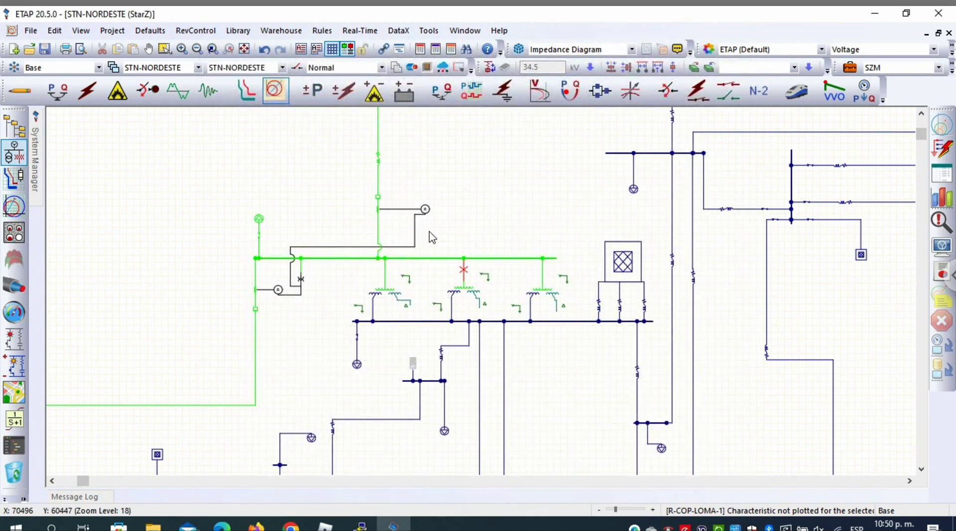
{"action": "left_click", "coordinate": [943, 154]}
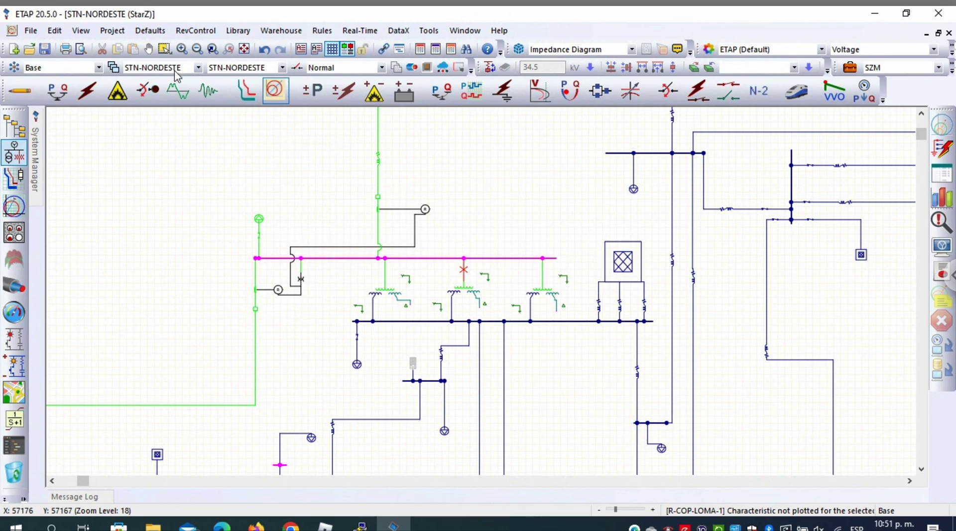
{"action": "left_click", "coordinate": [197, 50]}
{"action": "left_click", "coordinate": [197, 49]}
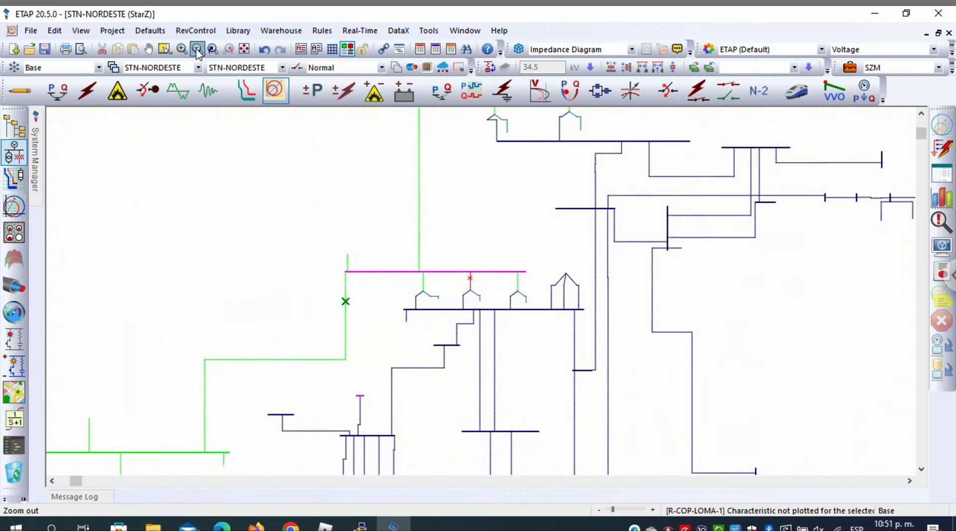